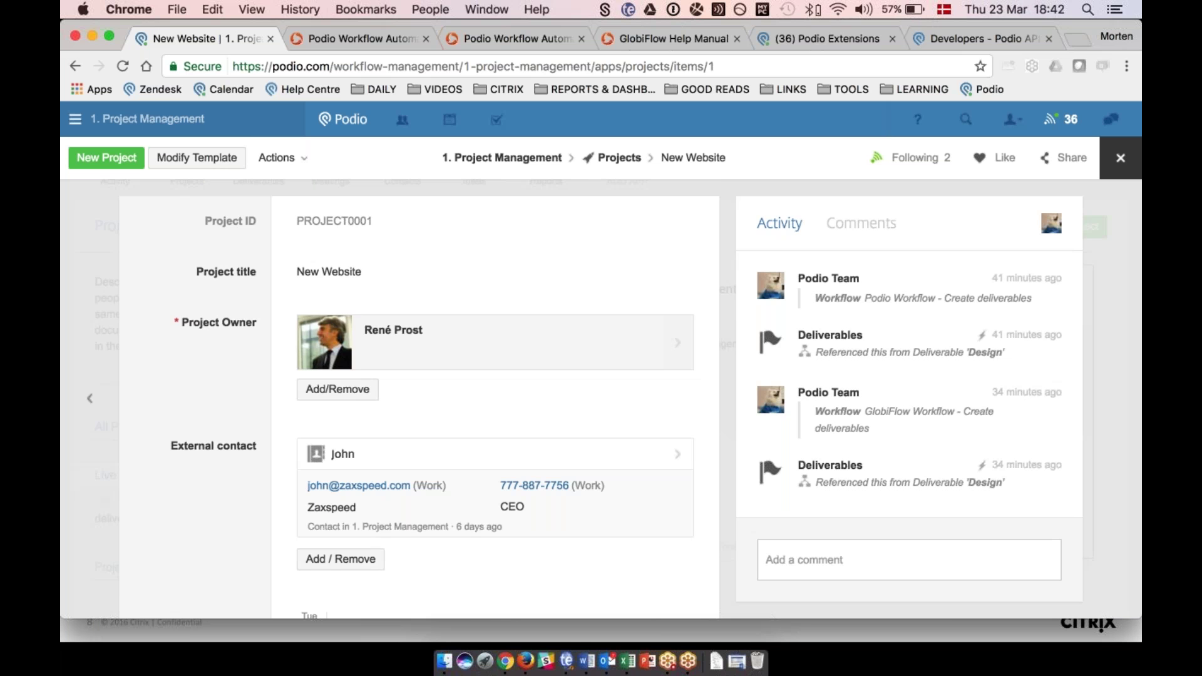
Switch the New Website project's Workflow from the GlobiFlow option to Podio Workflow - Create deliverables.
scroll(432, 388, "down", 5)
scroll(246, 407, "down", 4)
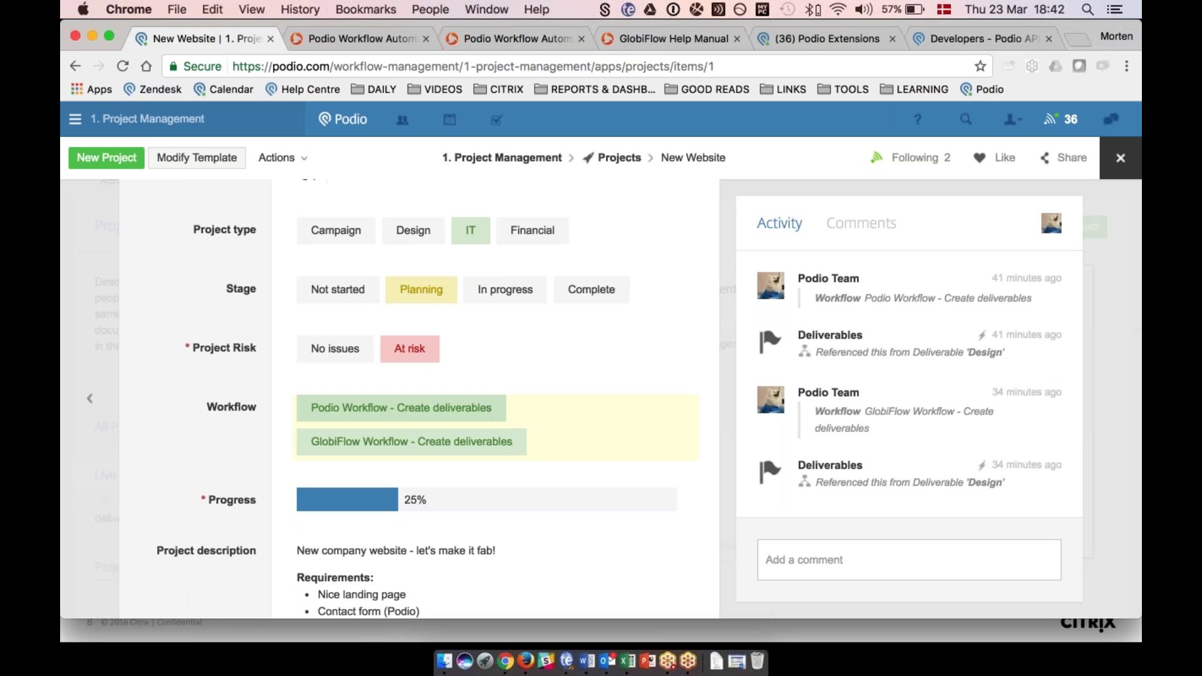
scroll(265, 360, "up", 1)
scroll(265, 360, "up", 4)
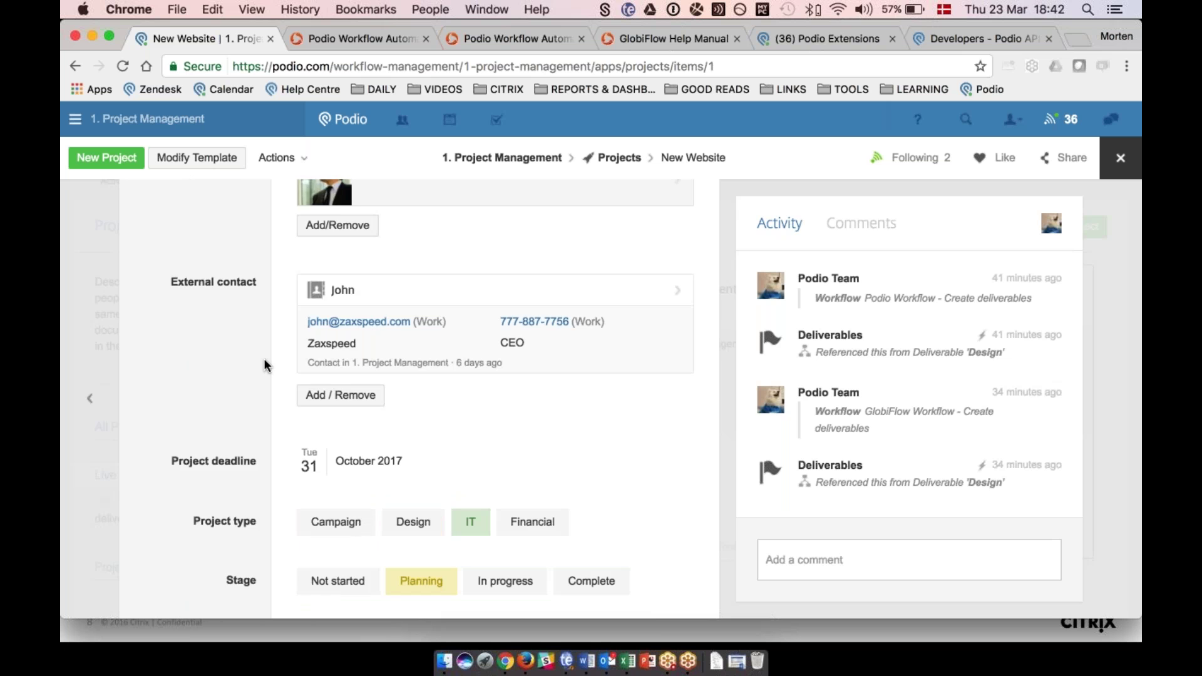
scroll(264, 365, "down", 2)
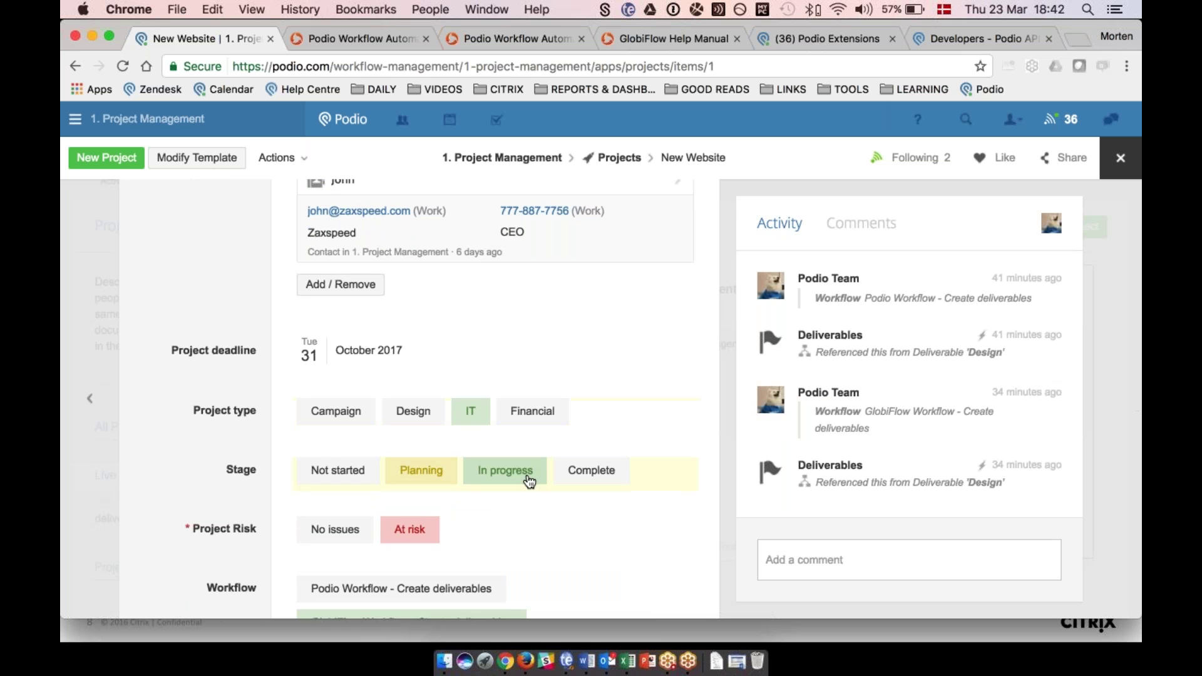
scroll(263, 467, "down", 2)
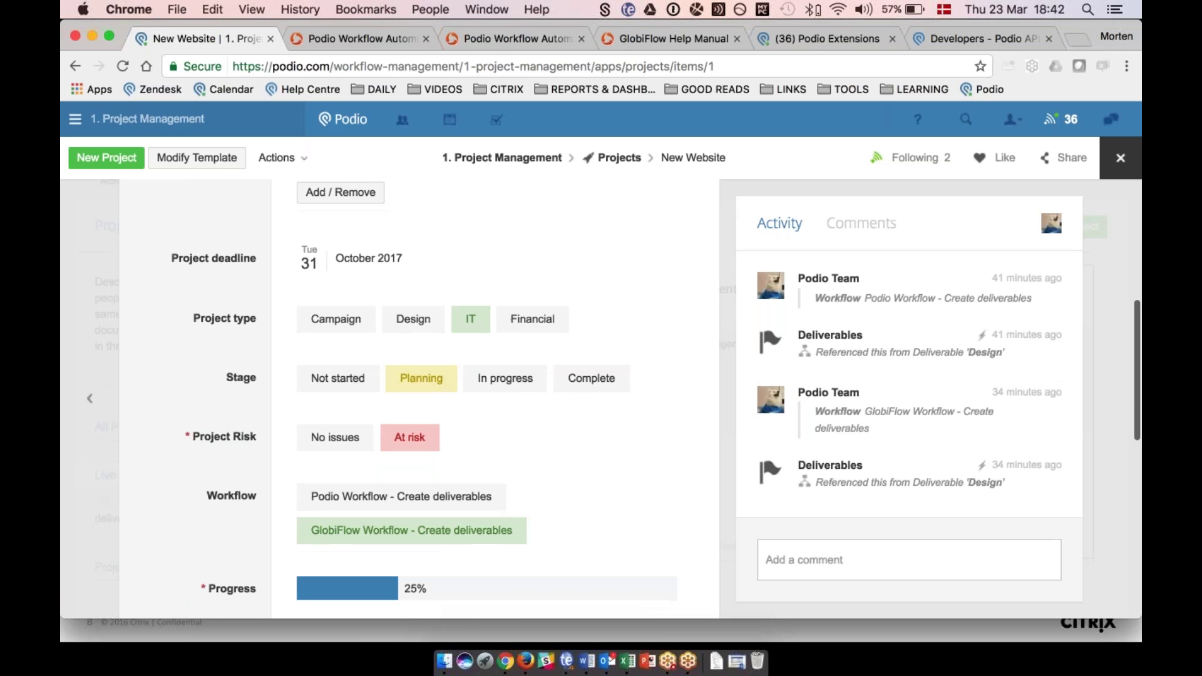
left_click(324, 499)
scroll(423, 389, "down", 3)
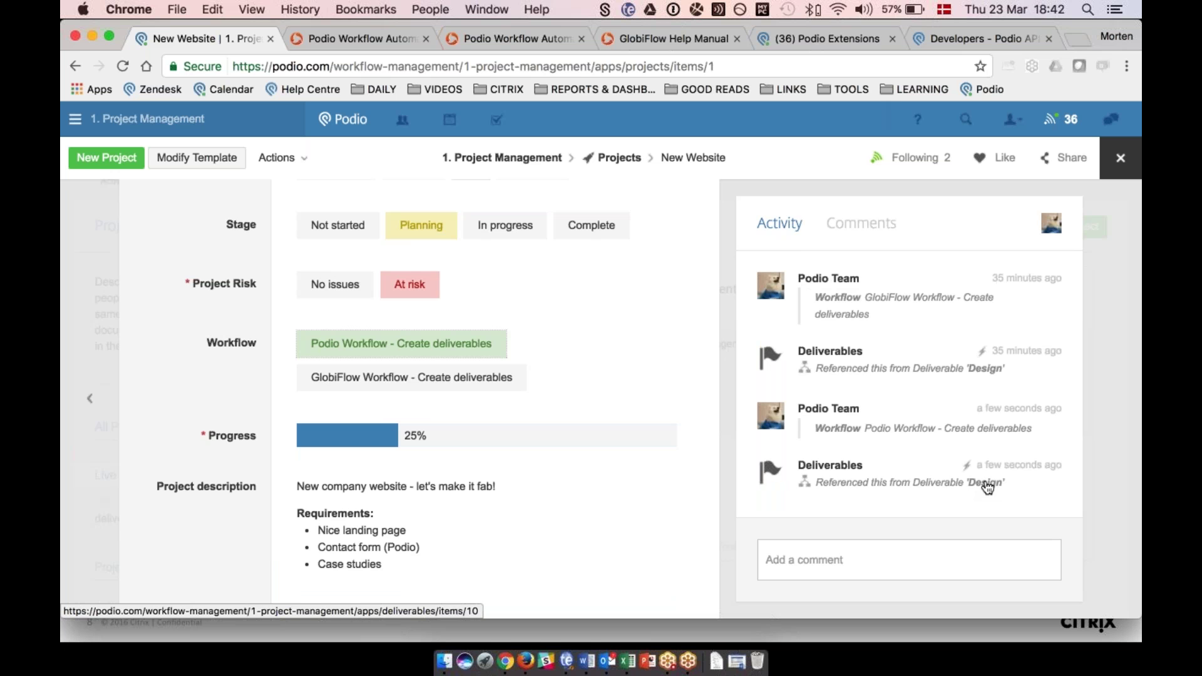
scroll(197, 381, "up", 2)
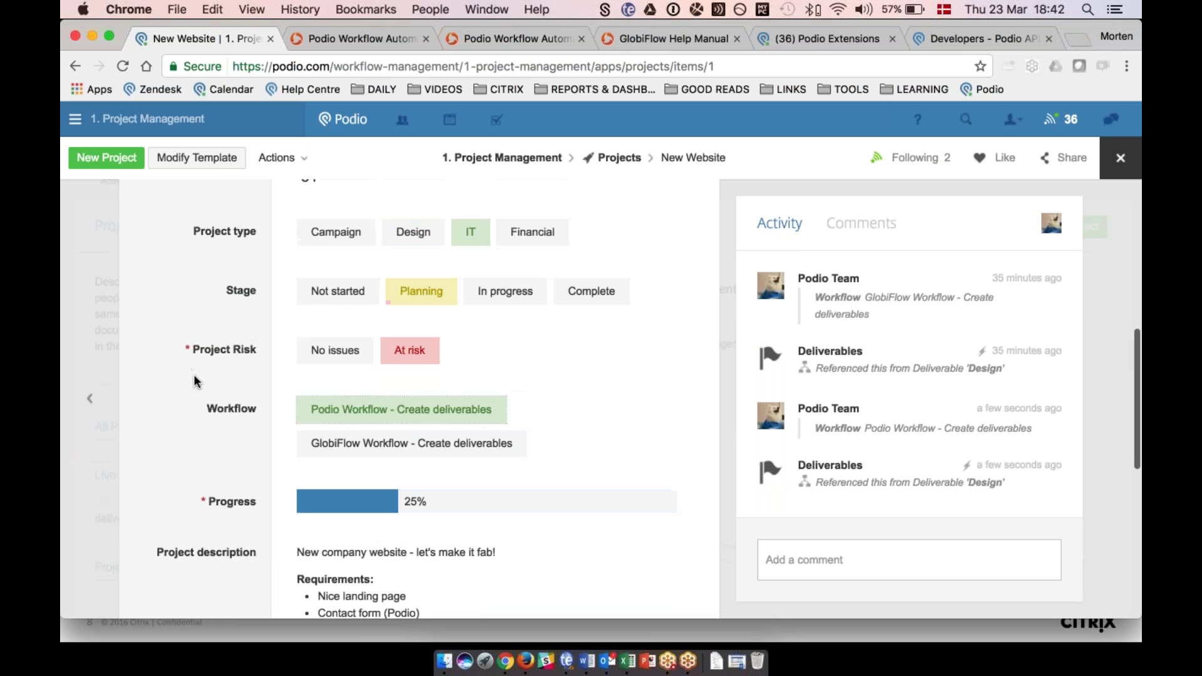
scroll(197, 381, "down", 3)
Close the New Website project and open Manage workflows from the Projects app's wrench menu.
left_click(92, 294)
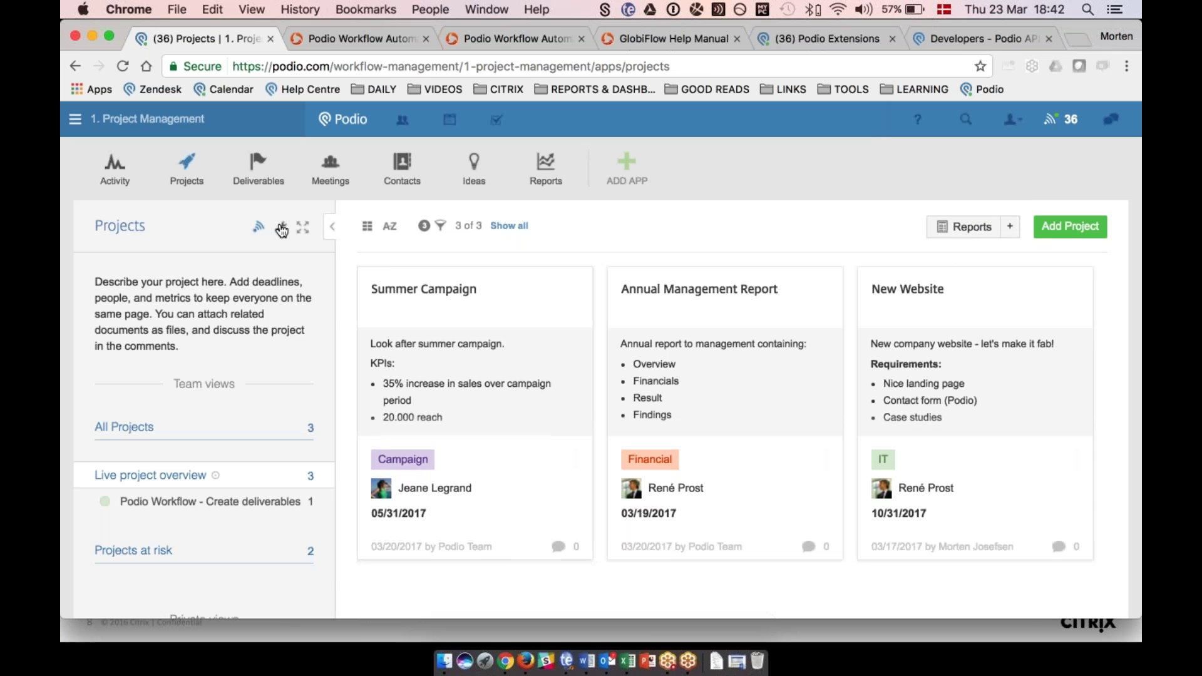
left_click(282, 228)
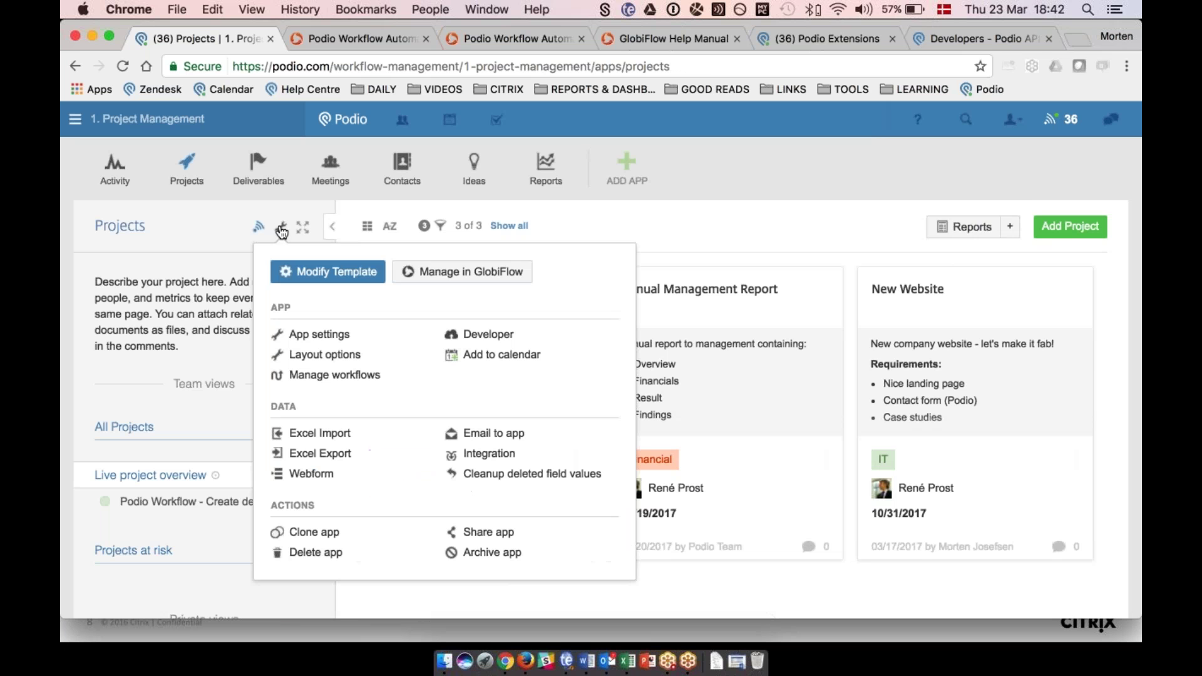
left_click(298, 378)
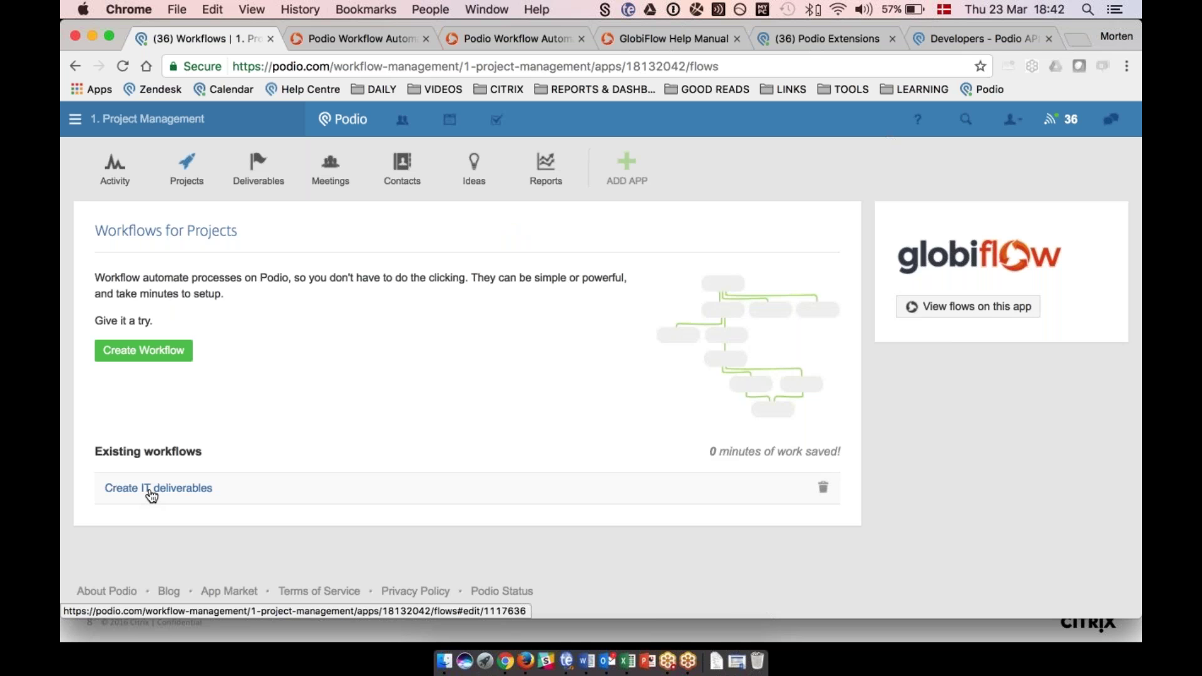
Open Create IT deliverables and review its When, ..and if and Then sections.
left_click(152, 494)
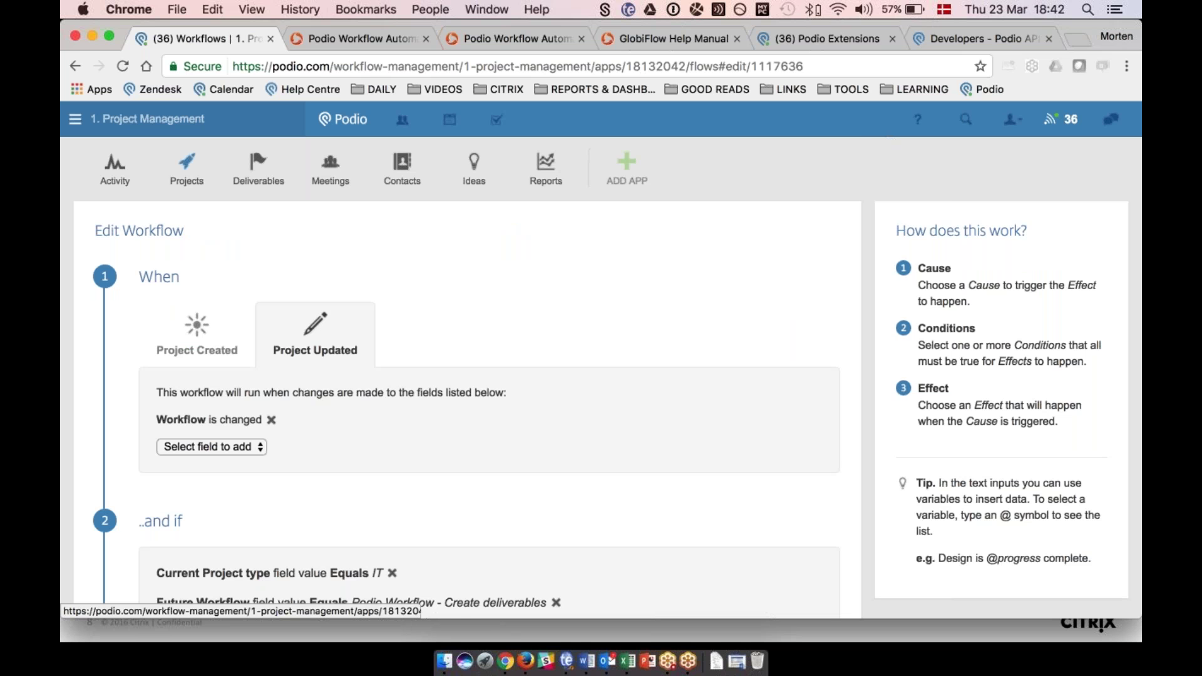
scroll(468, 375, "down", 3)
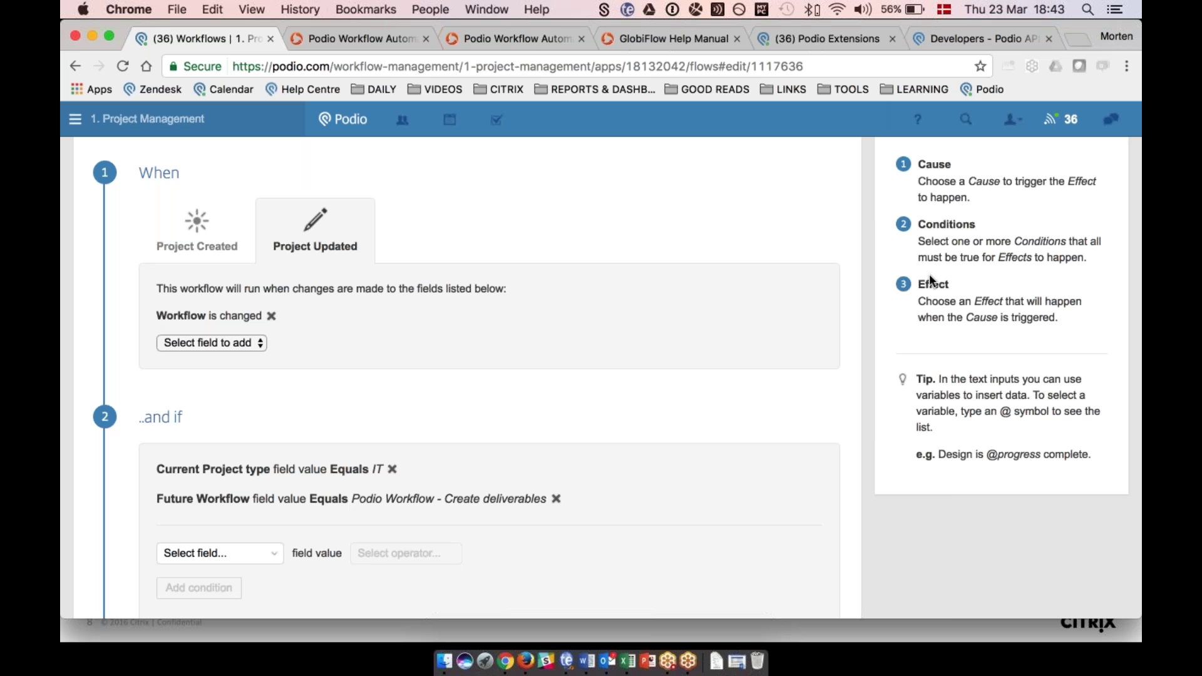
scroll(460, 302, "down", 1)
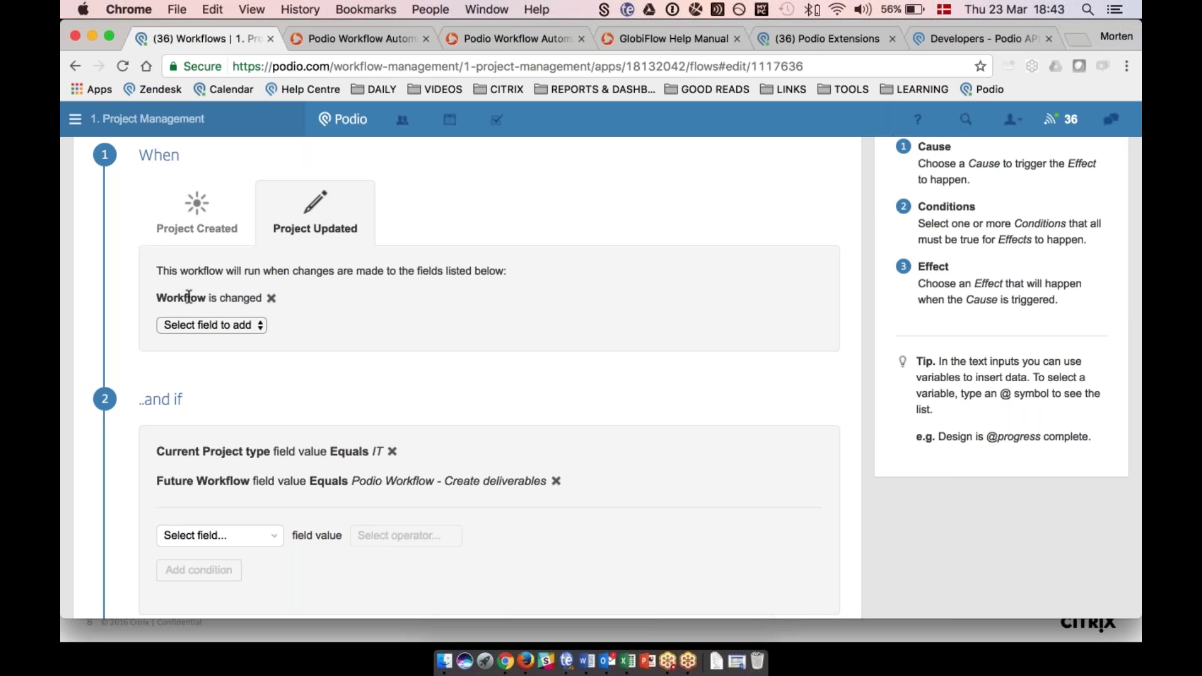
scroll(189, 296, "down", 1)
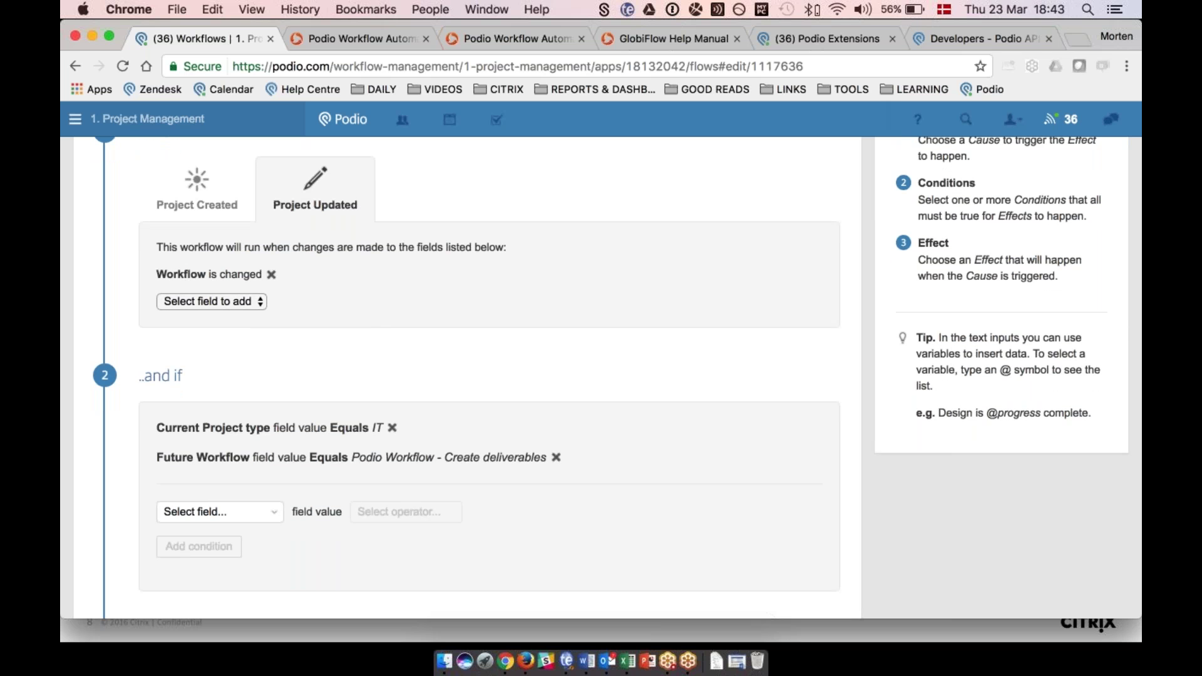
scroll(188, 297, "down", 5)
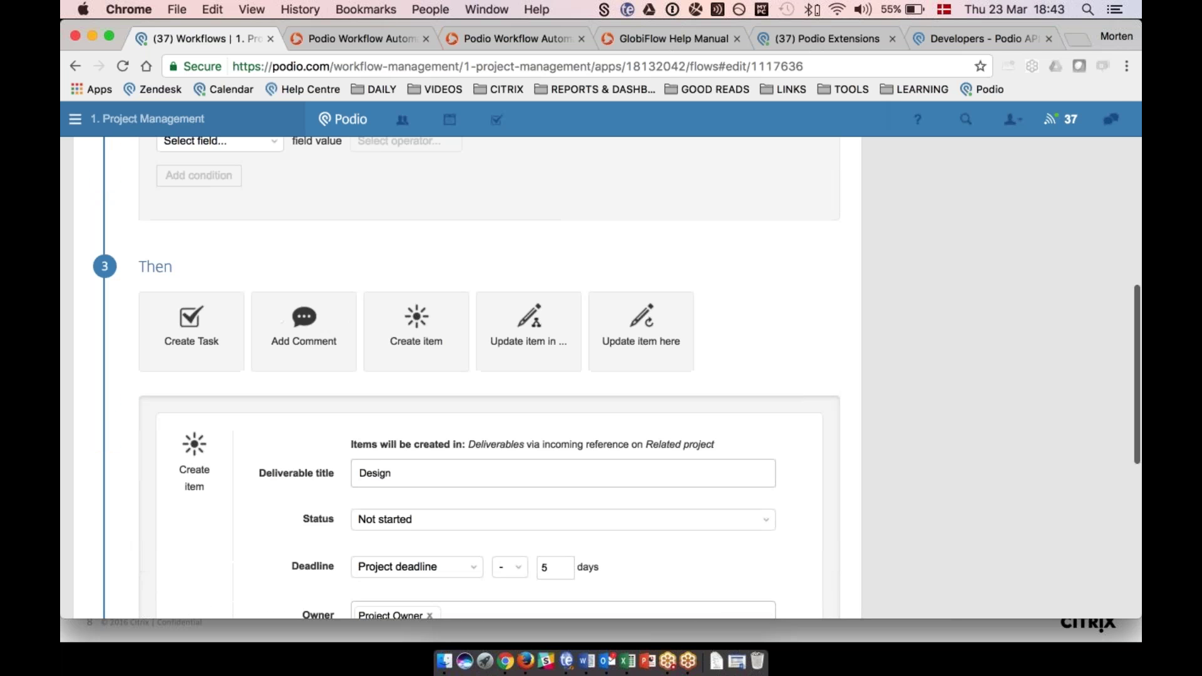
scroll(466, 376, "down", 4)
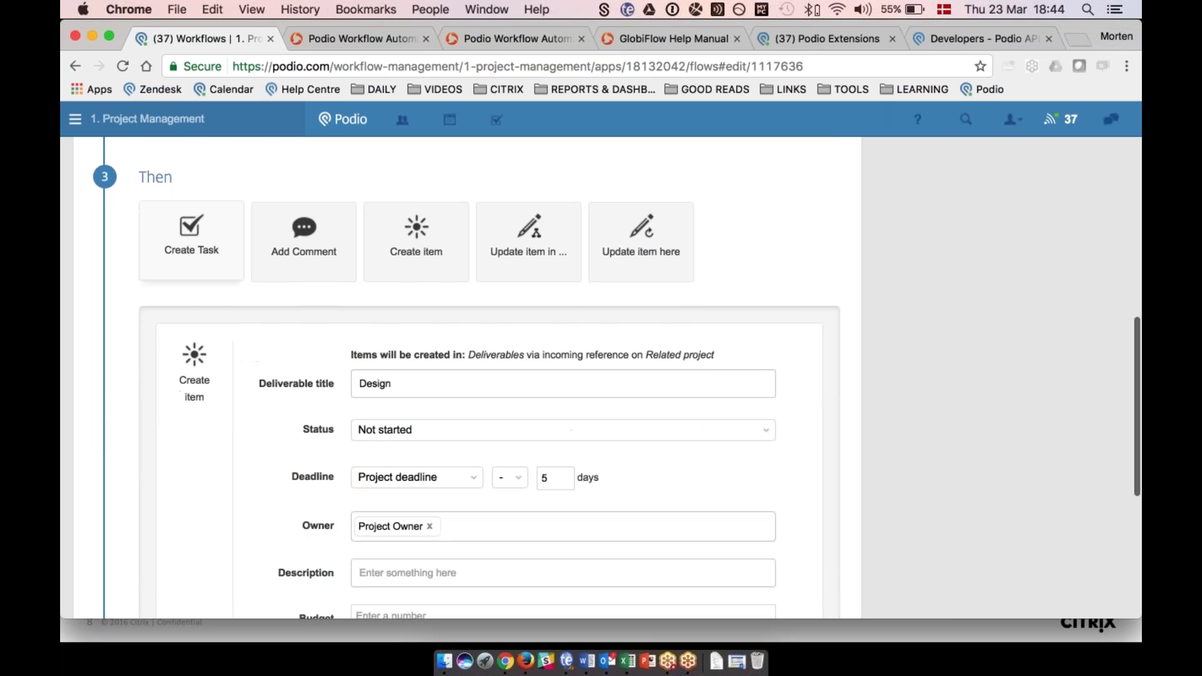
scroll(327, 395, "down", 2)
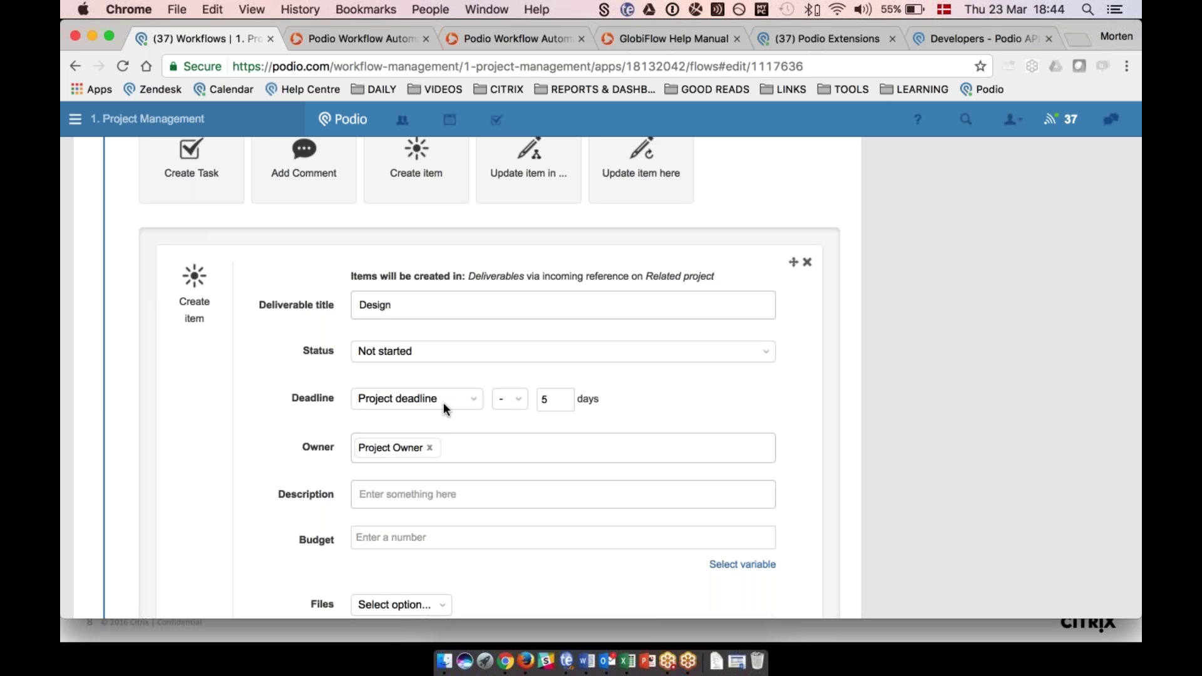
left_click(420, 397)
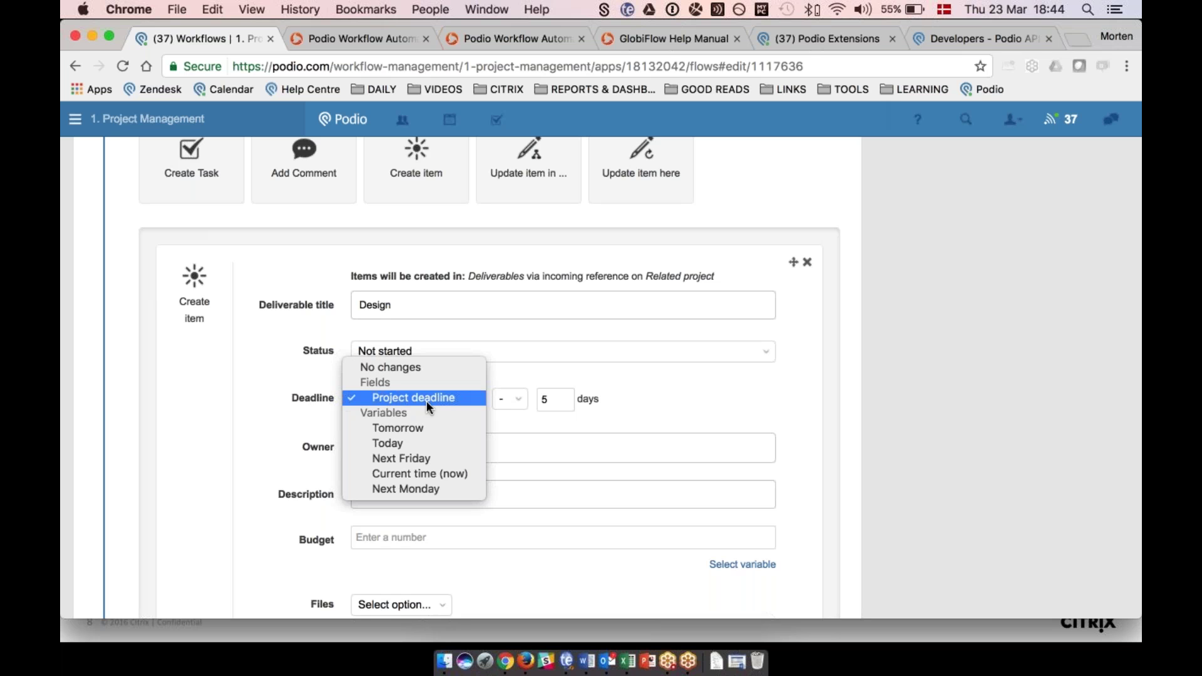
left_click(531, 418)
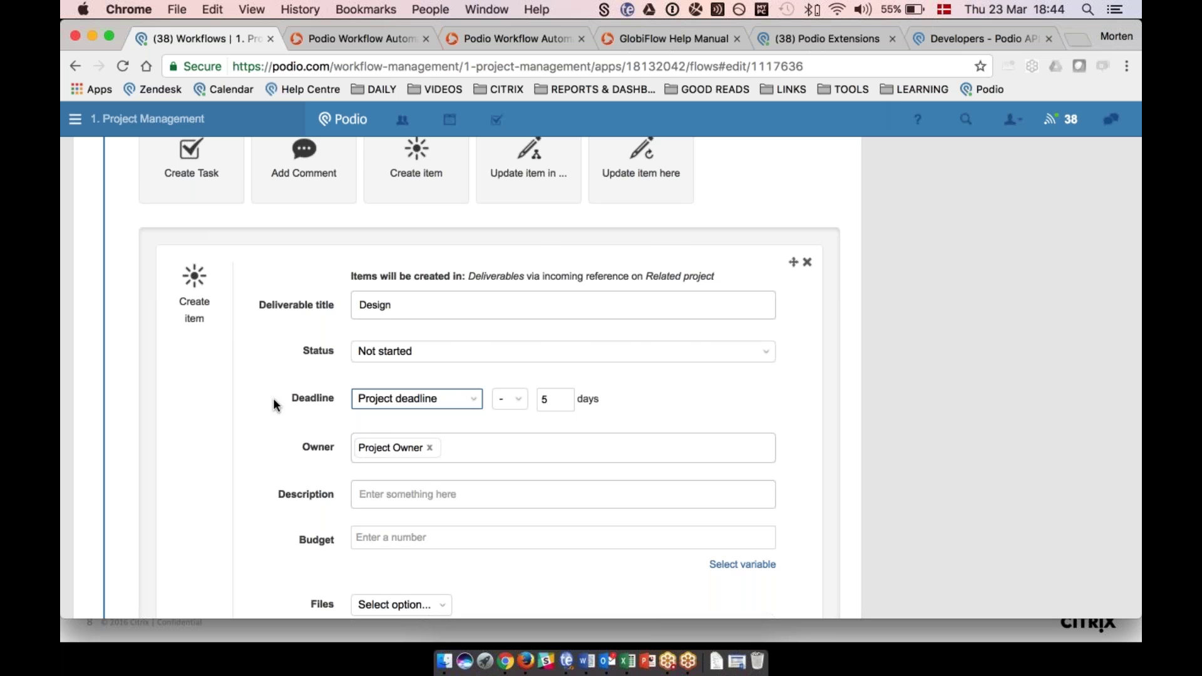
scroll(273, 397, "up", 2)
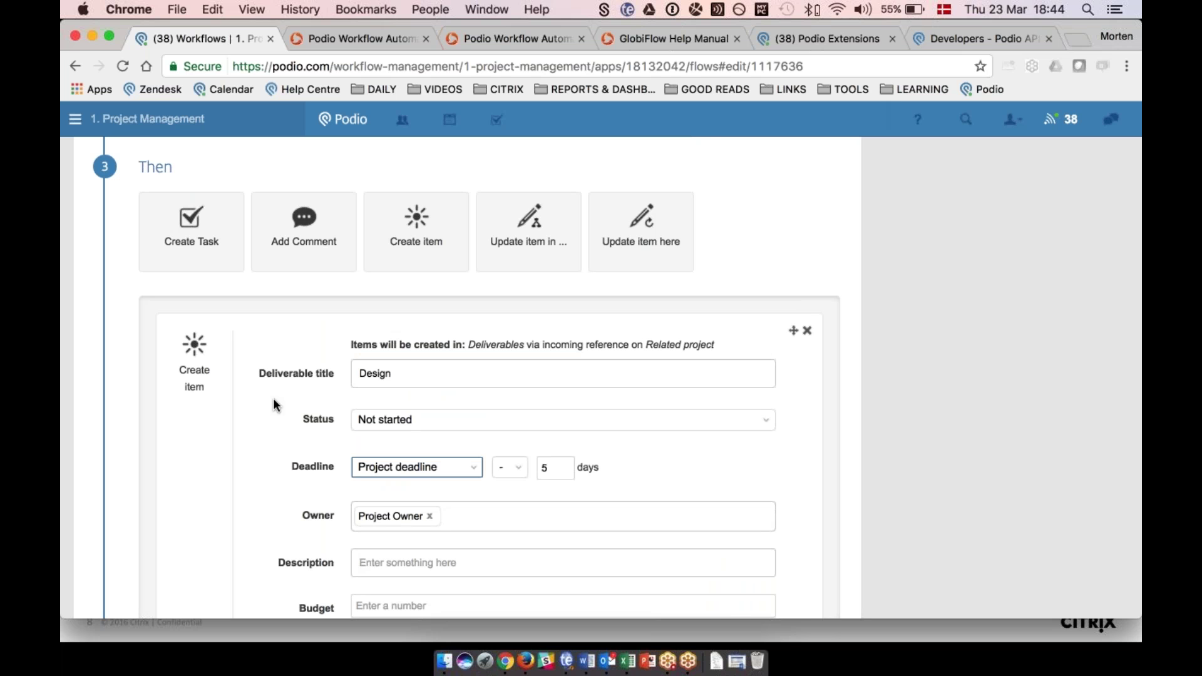
scroll(273, 397, "down", 1)
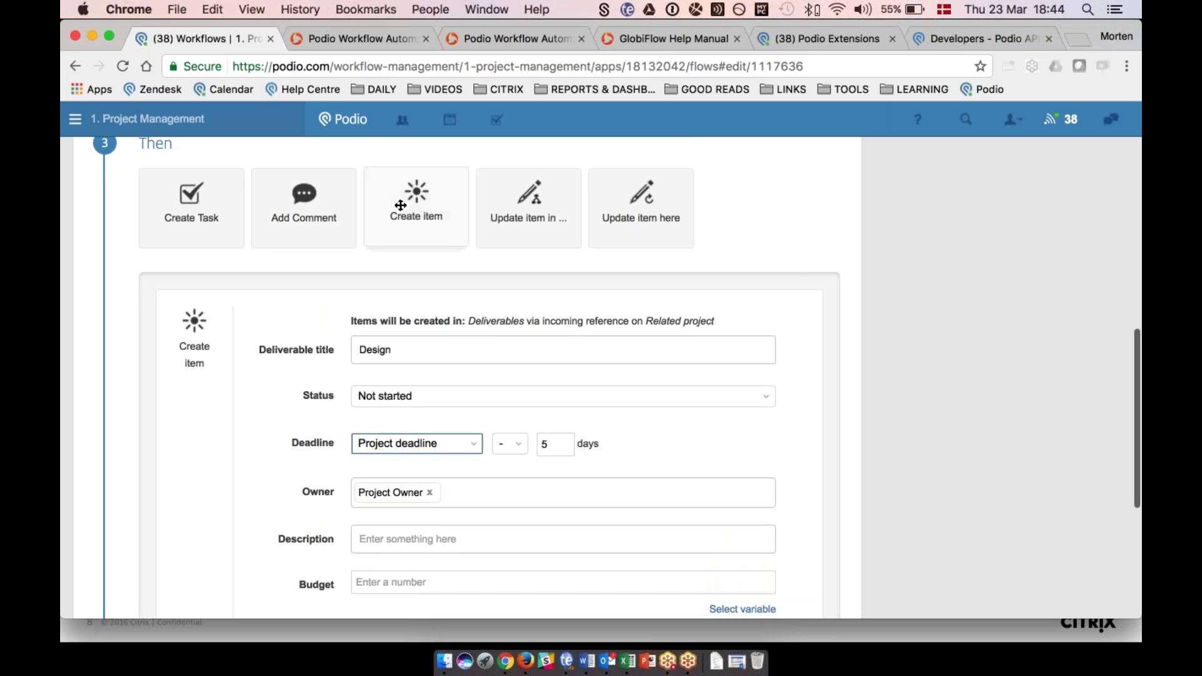
scroll(276, 341, "down", 6)
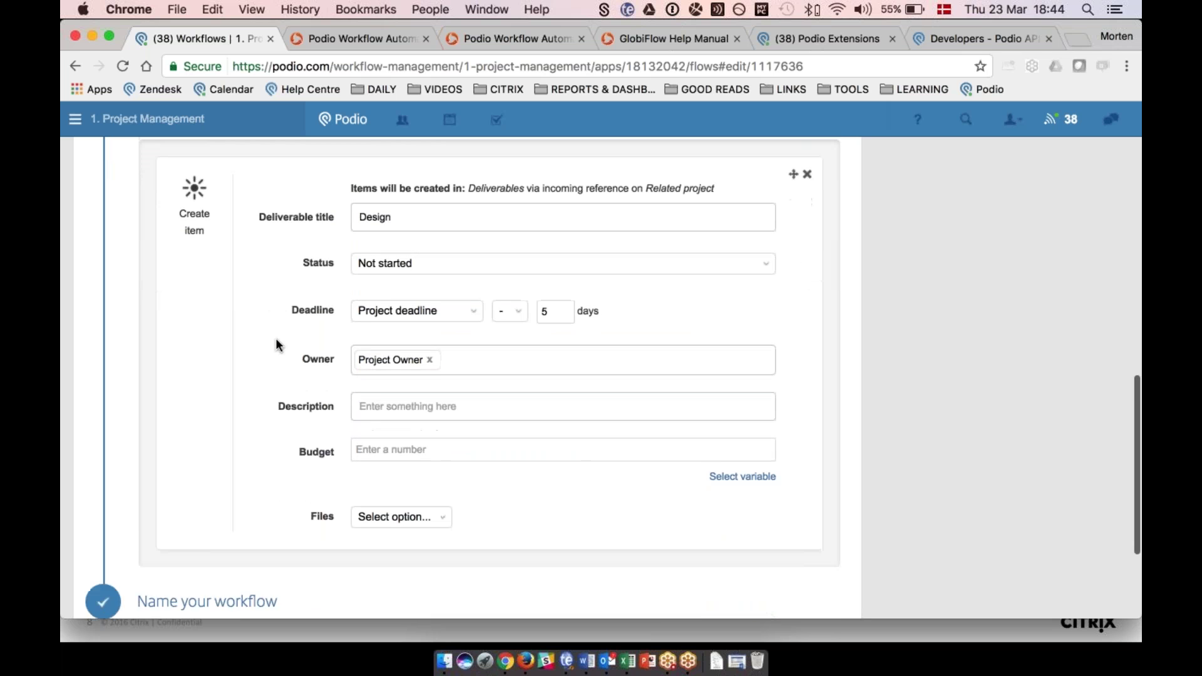
scroll(276, 343, "up", 4)
left_click_drag(416, 155, 274, 410)
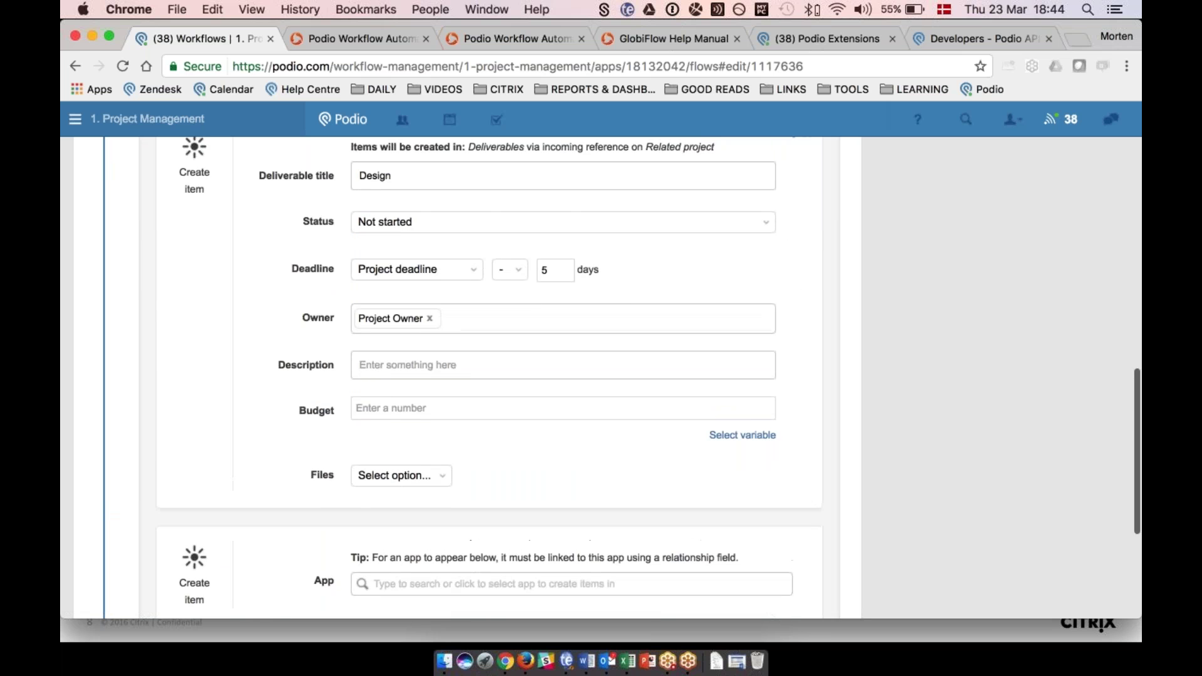
left_click(413, 493)
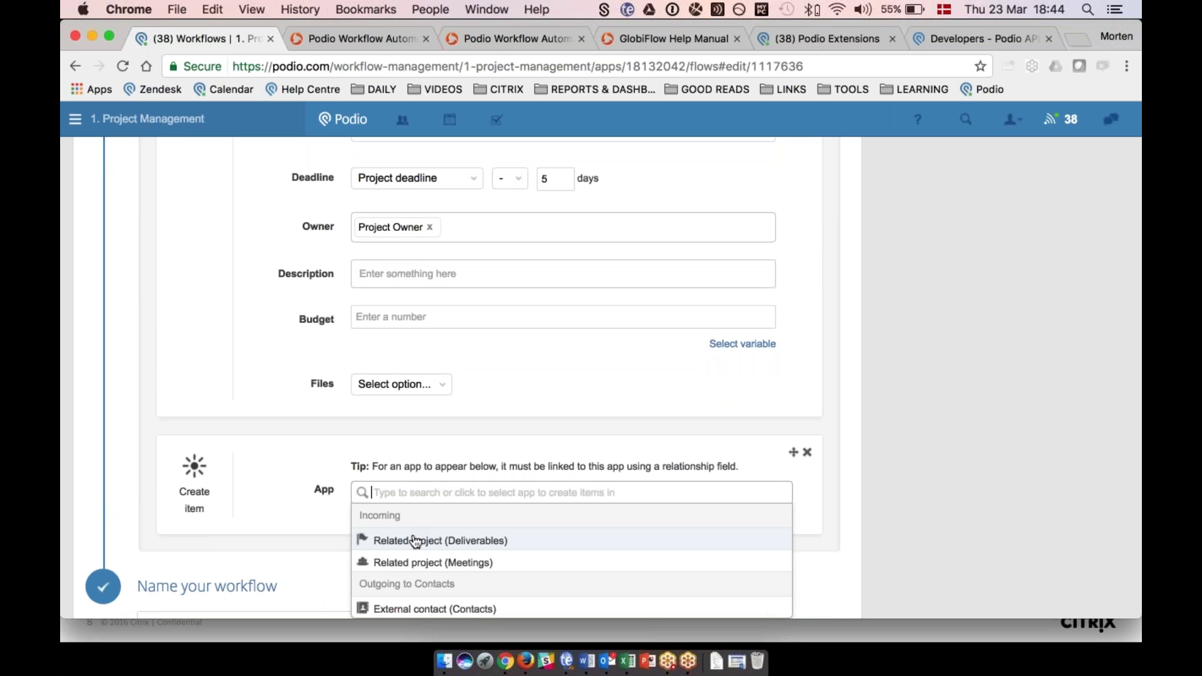
left_click(416, 542)
scroll(415, 542, "down", 3)
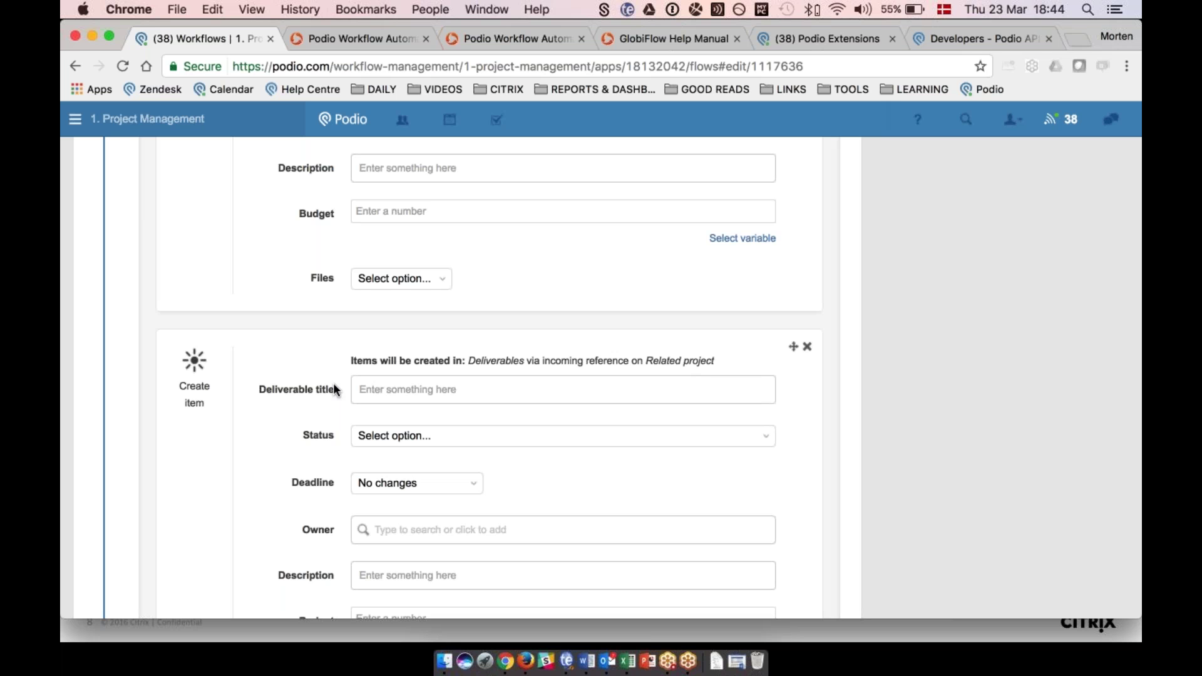
scroll(335, 390, "up", 10)
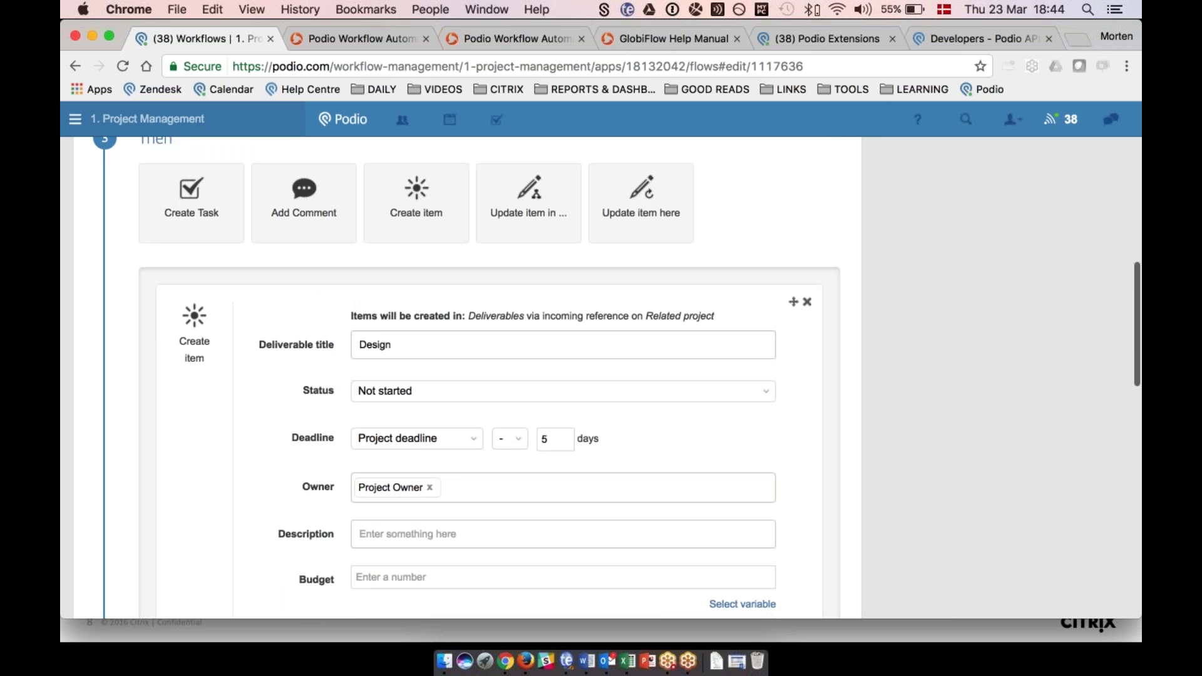
scroll(796, 300, "down", 12)
scroll(795, 301, "down", 5)
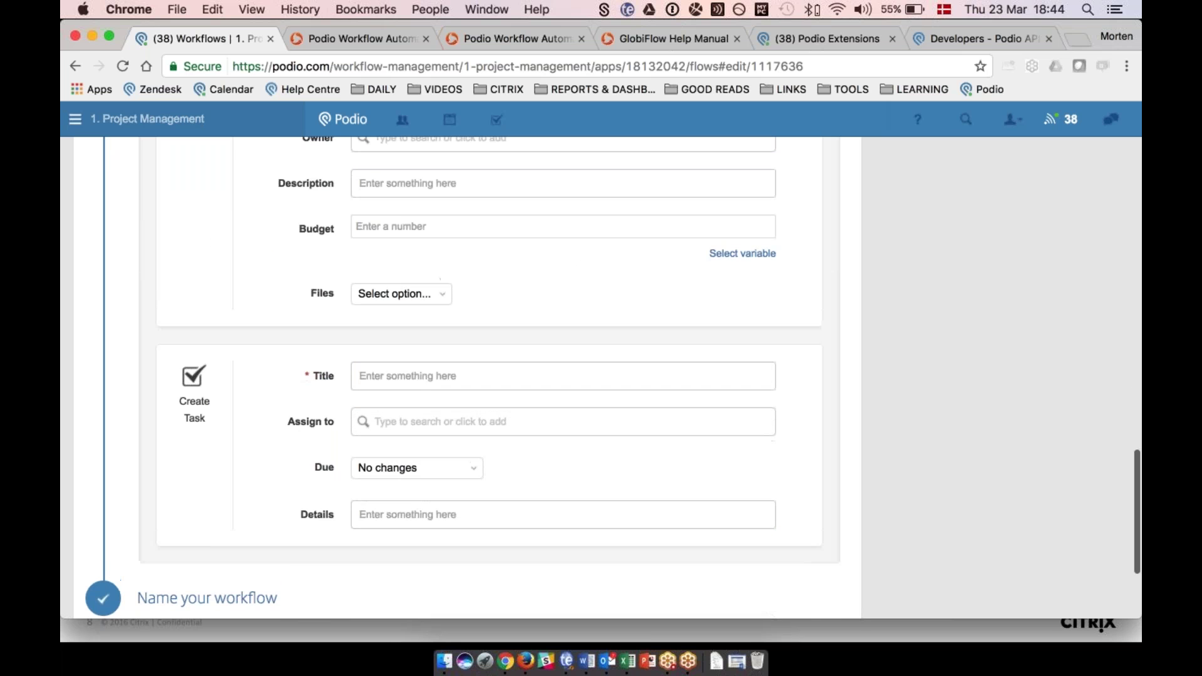
scroll(253, 526, "up", 15)
scroll(254, 525, "down", 5)
left_click_drag(304, 441, 309, 540)
scroll(308, 539, "down", 10)
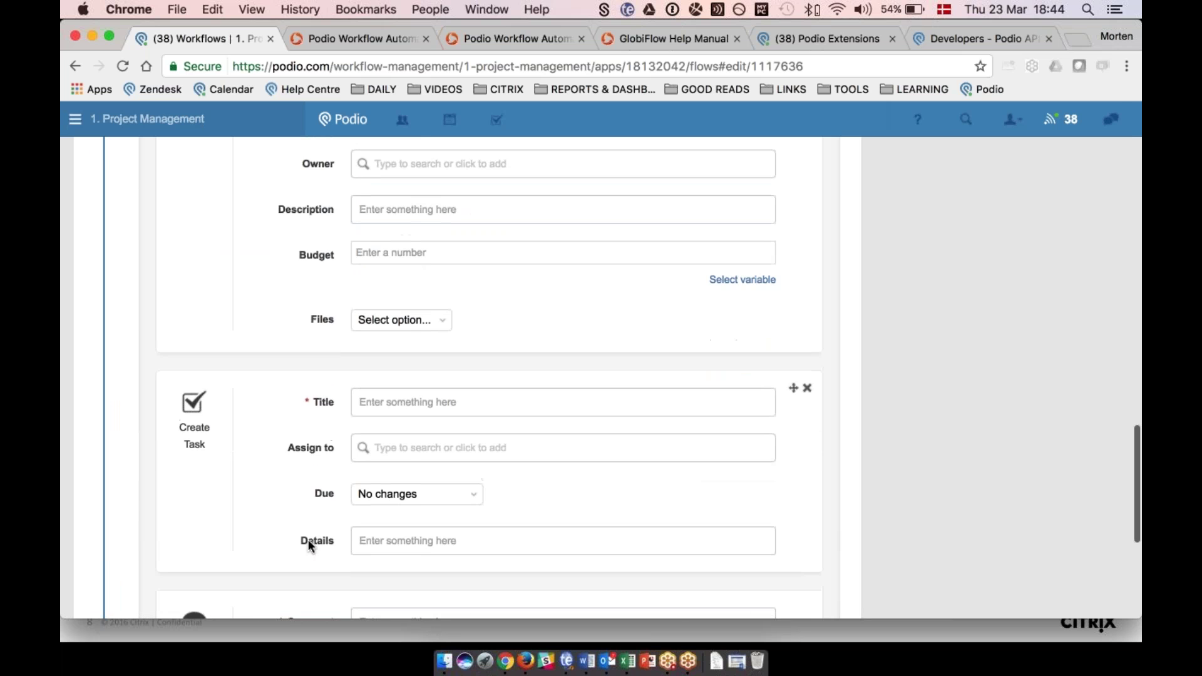
scroll(308, 539, "up", 8)
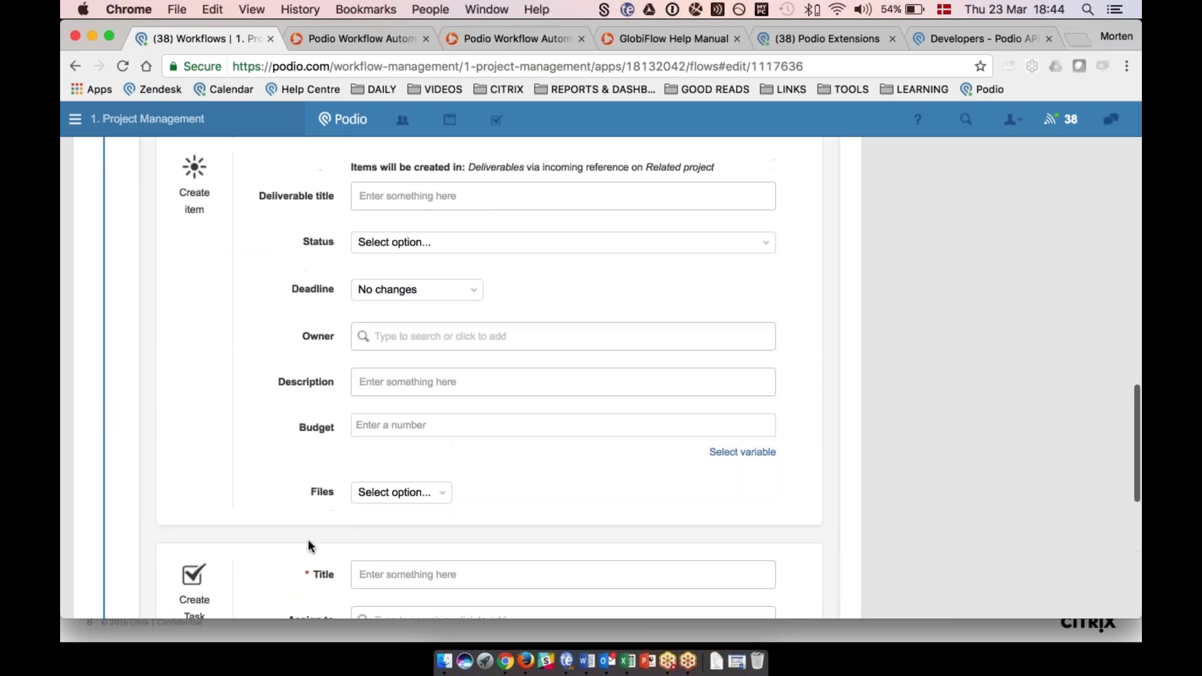
scroll(308, 543, "up", 10)
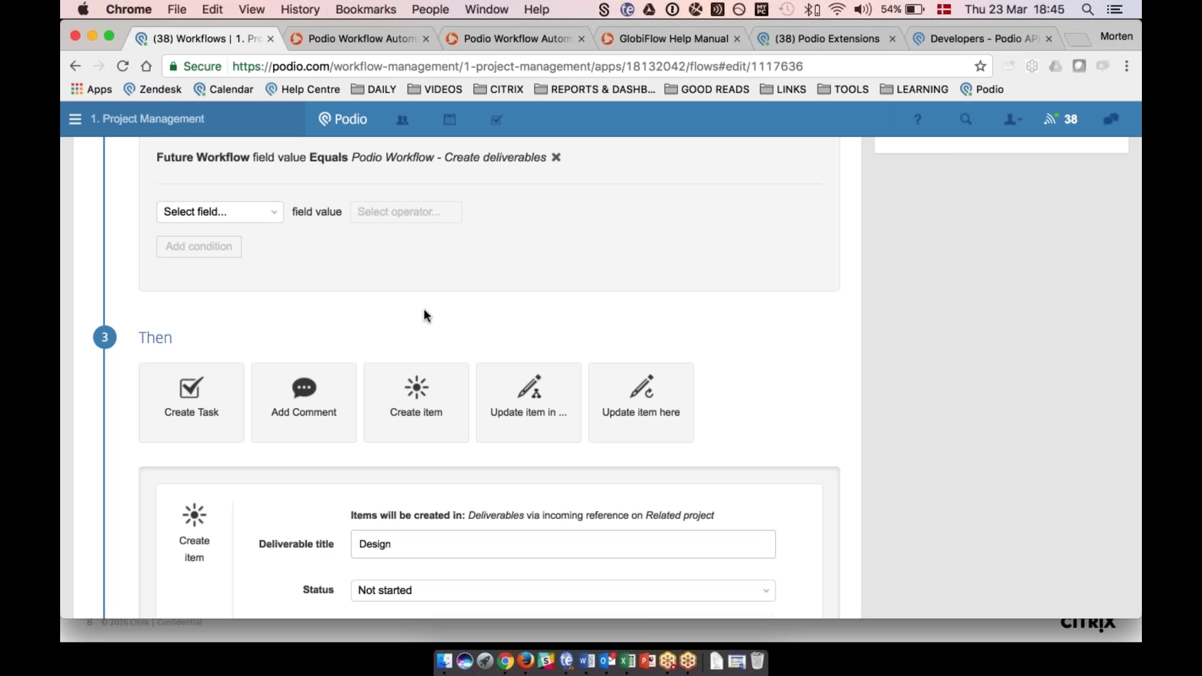
Switch to the globiflow.com tab and bring up GlobiFlow's My Flows page.
left_click(336, 40)
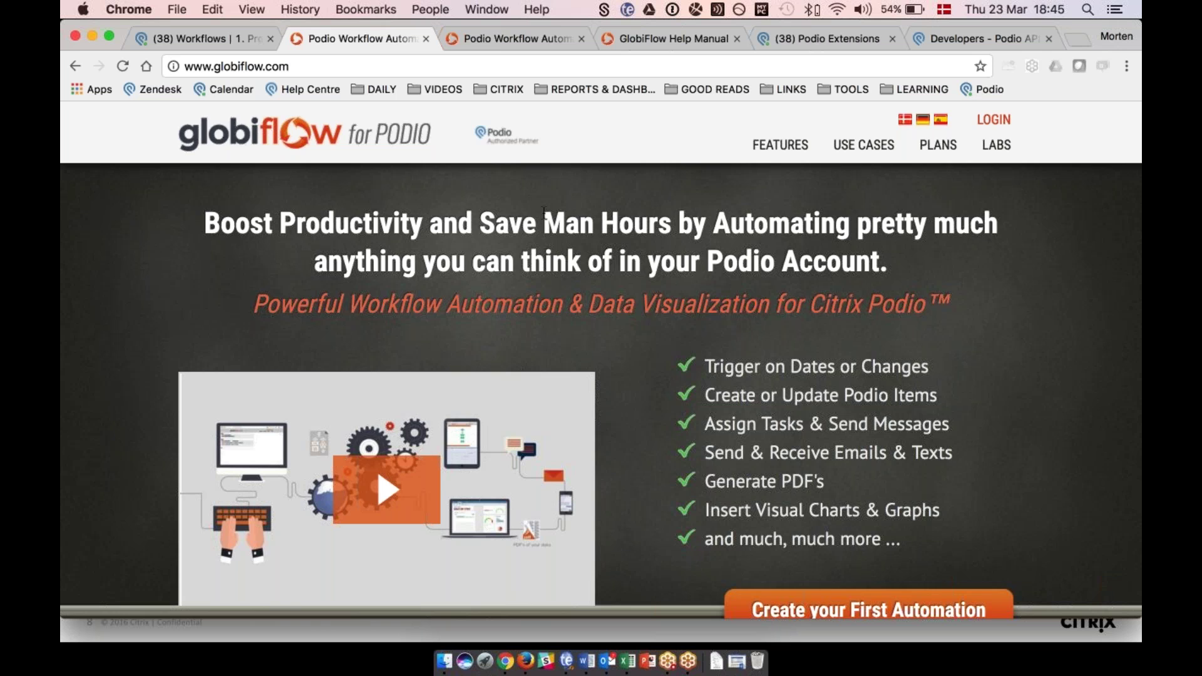
left_click(495, 38)
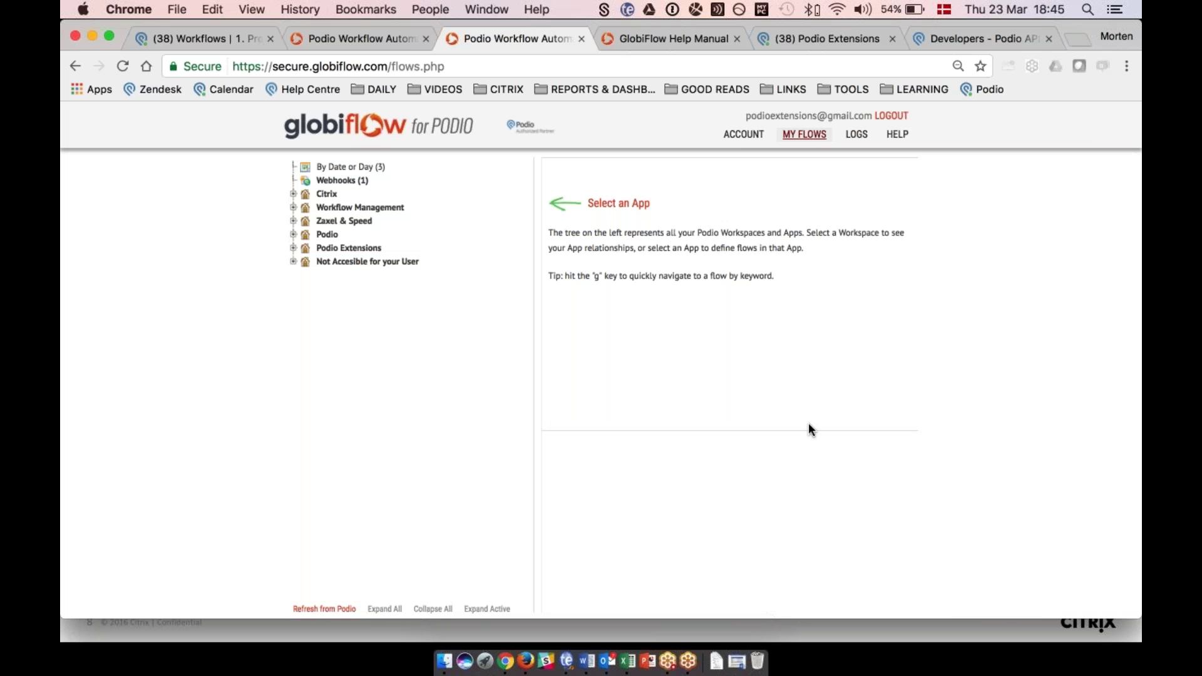
Open GlobiFlow's Account Details and review usage, Integrations and Support Information.
left_click(738, 136)
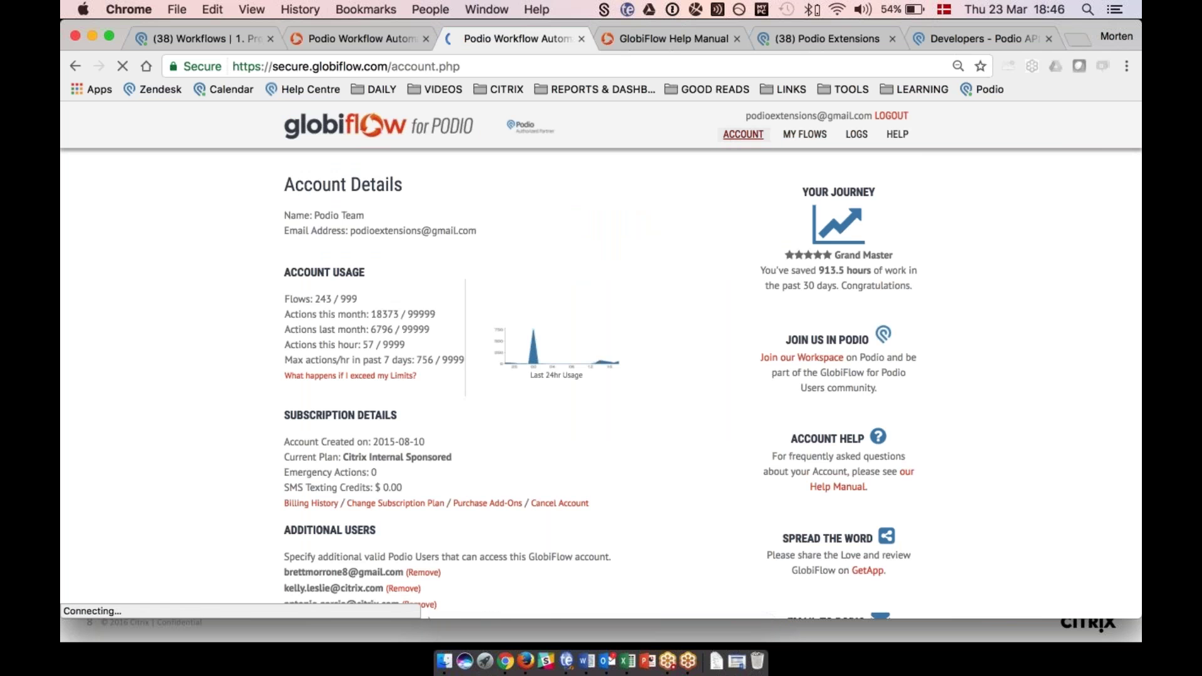
scroll(601, 360, "down", 5)
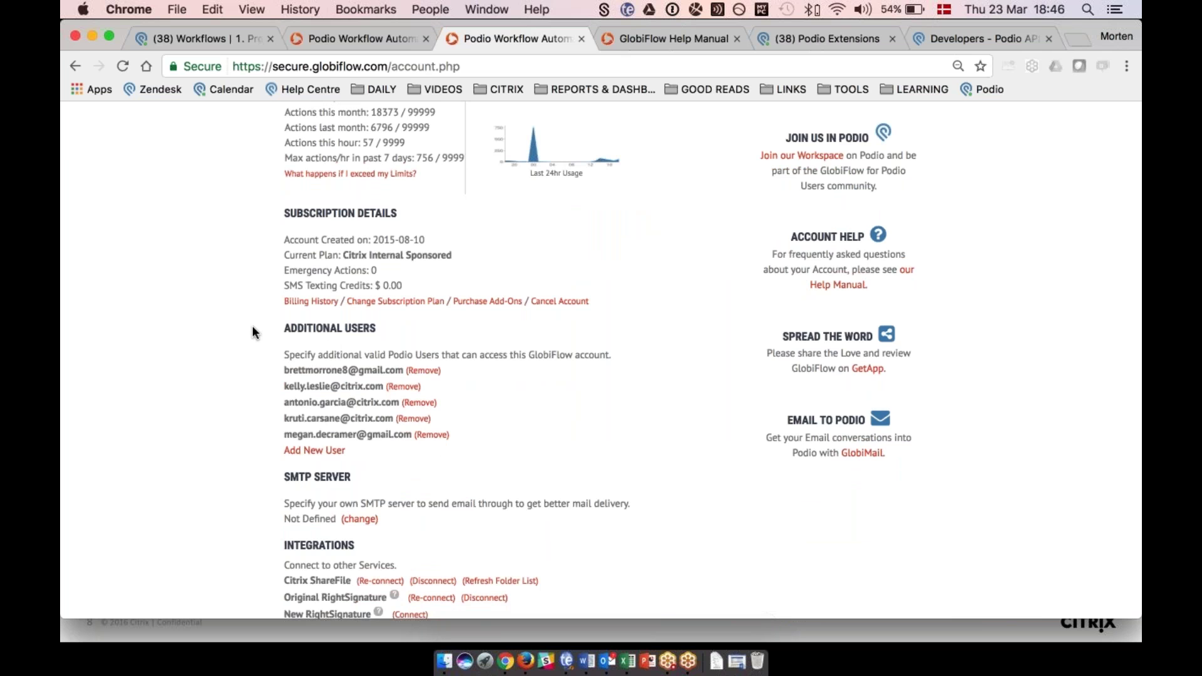
scroll(253, 326, "down", 2)
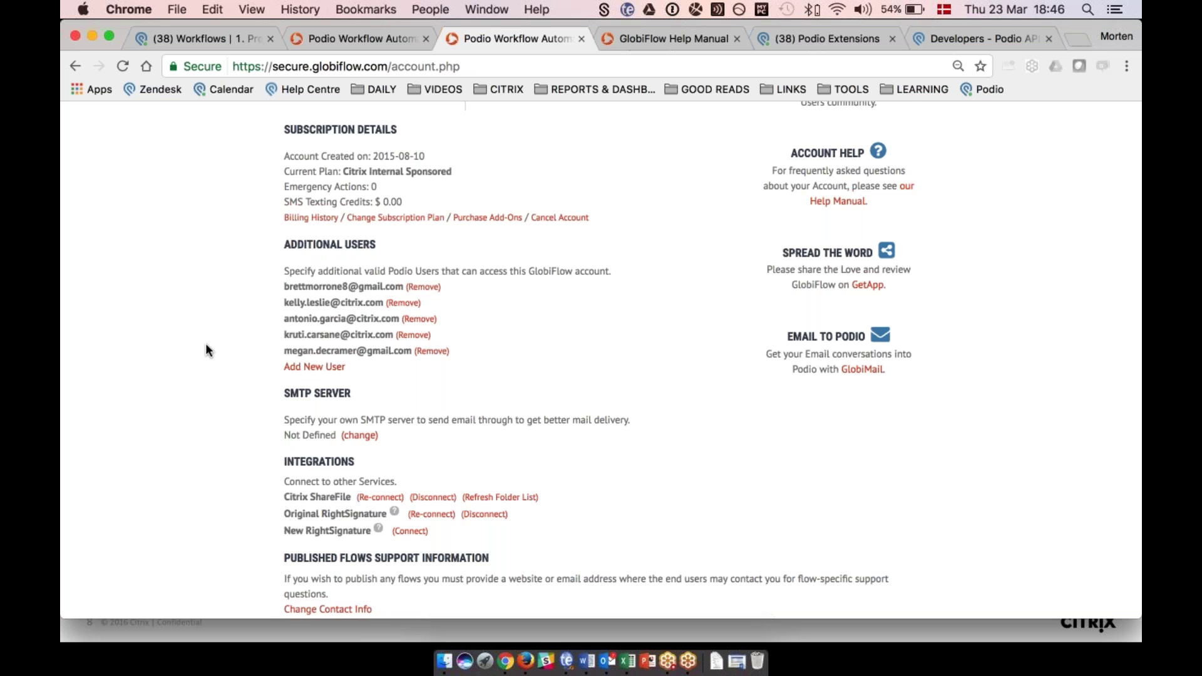
scroll(205, 343, "down", 3)
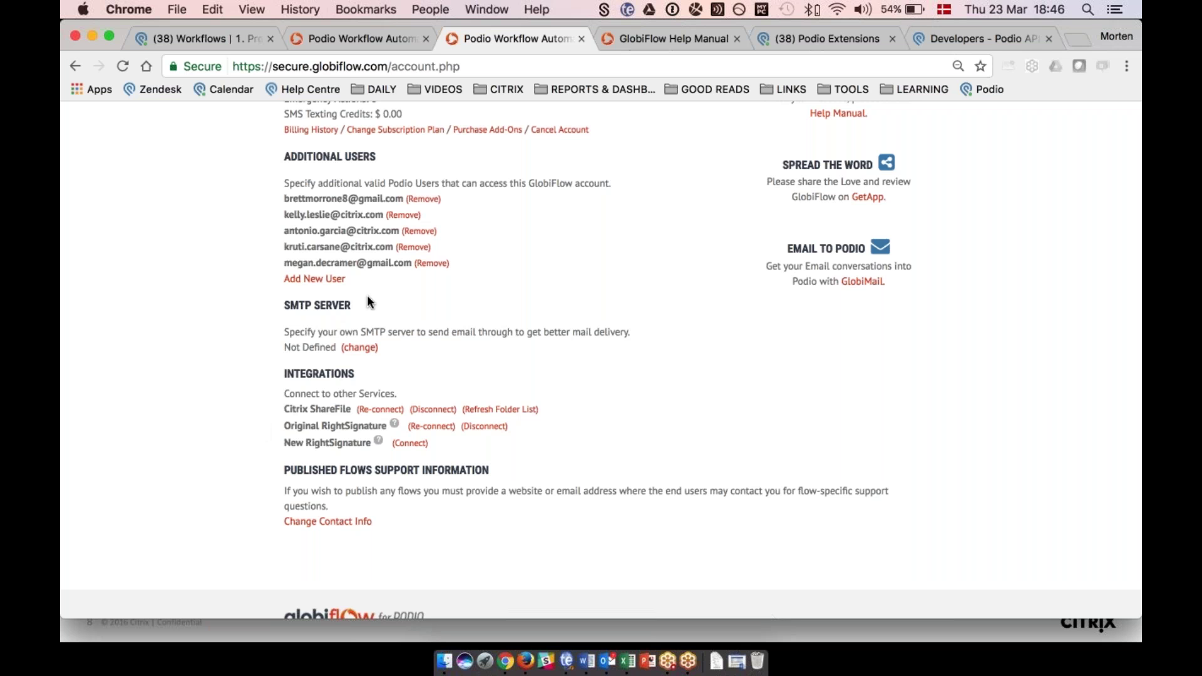
scroll(360, 327, "up", 1)
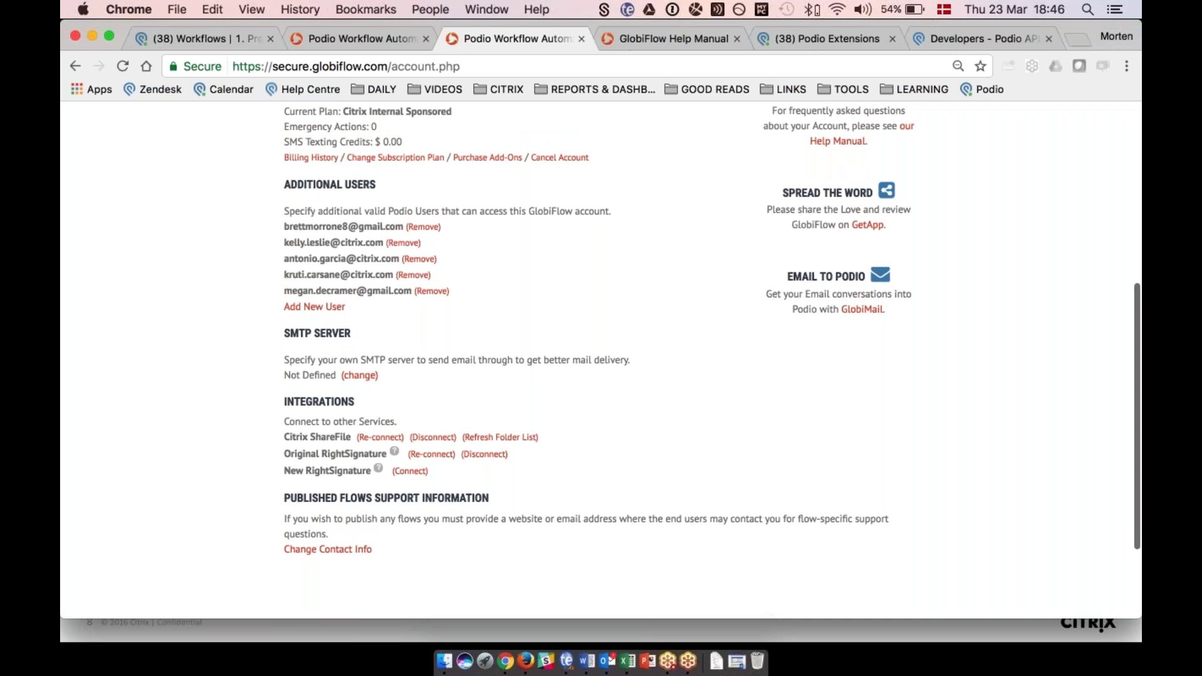
scroll(712, 332, "up", 1)
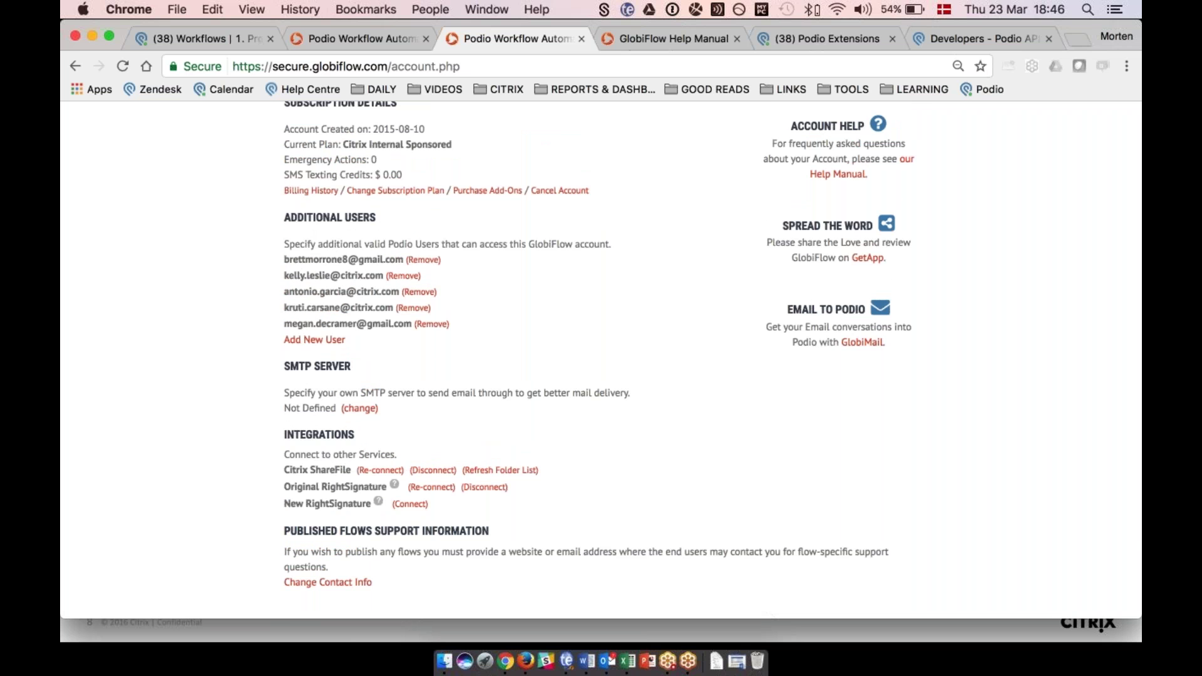
scroll(712, 352, "up", 5)
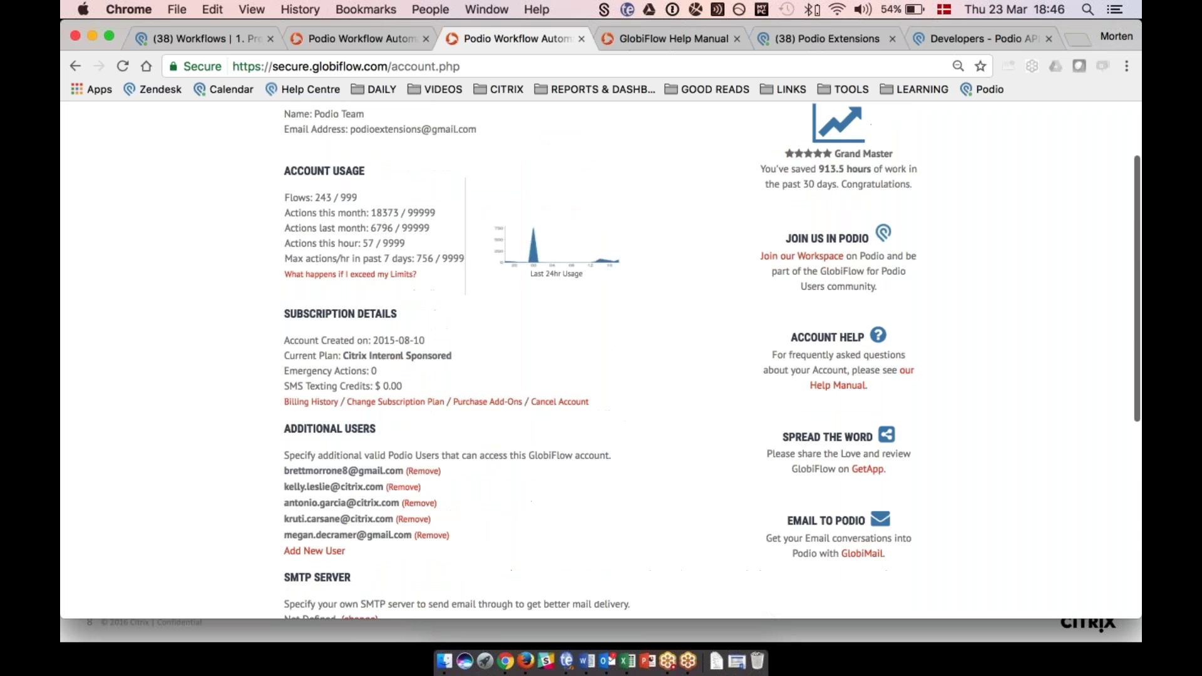
scroll(673, 286, "up", 2)
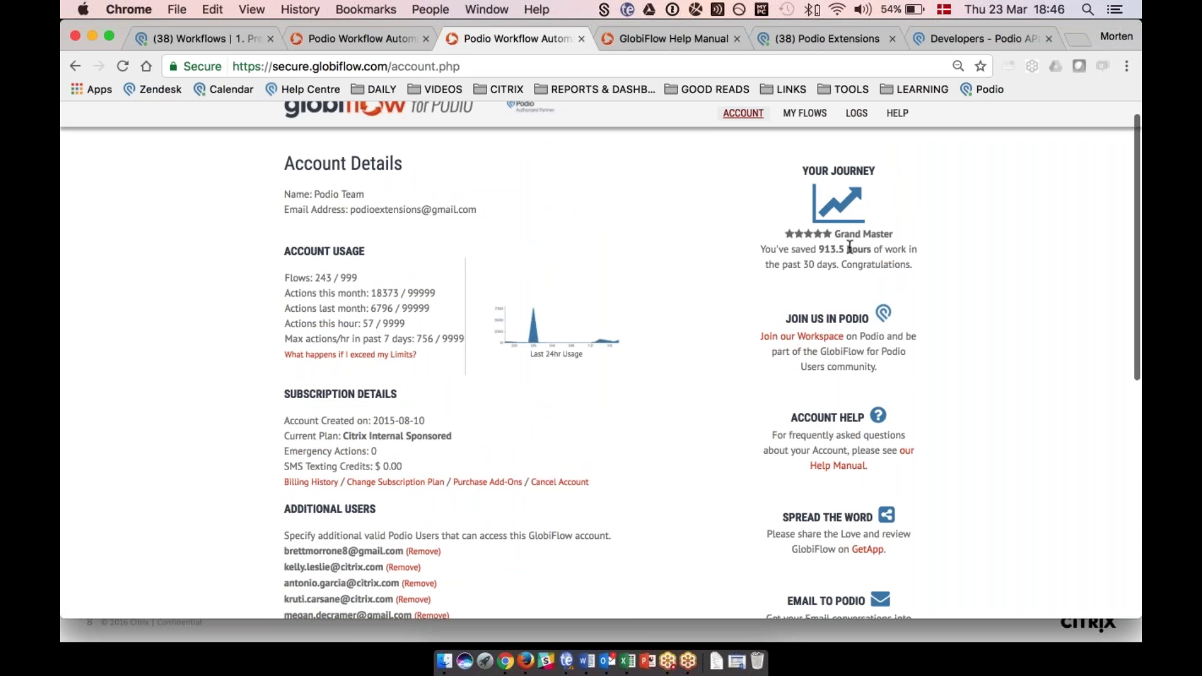
left_click_drag(842, 246, 817, 246)
left_click(820, 245)
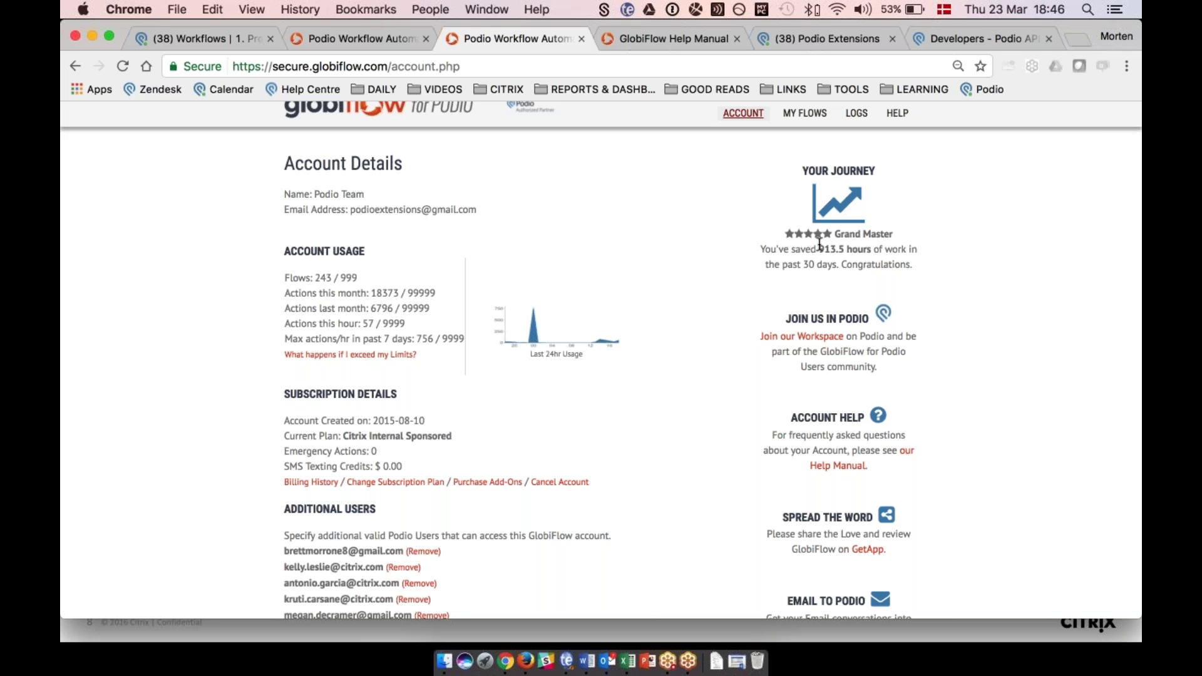
scroll(819, 245, "up", 2)
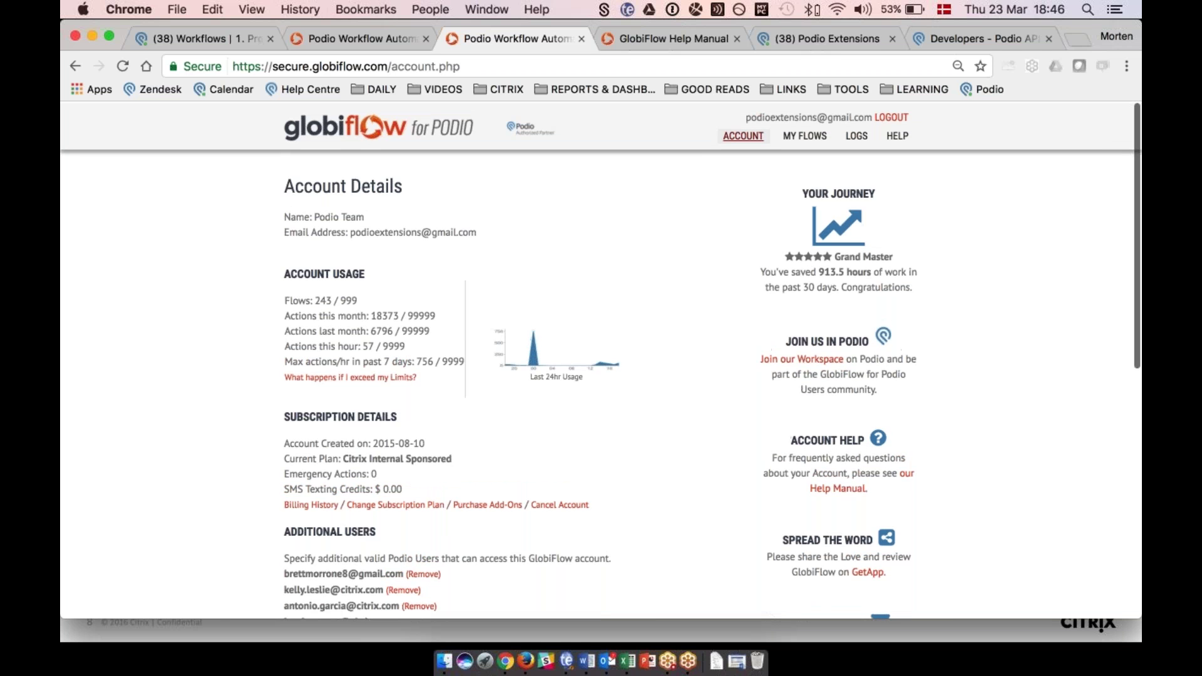
View the Projects app's Create IT deliverables flow recipe under Workflow Management > 1. Project Management, then return to Podio.
left_click(809, 136)
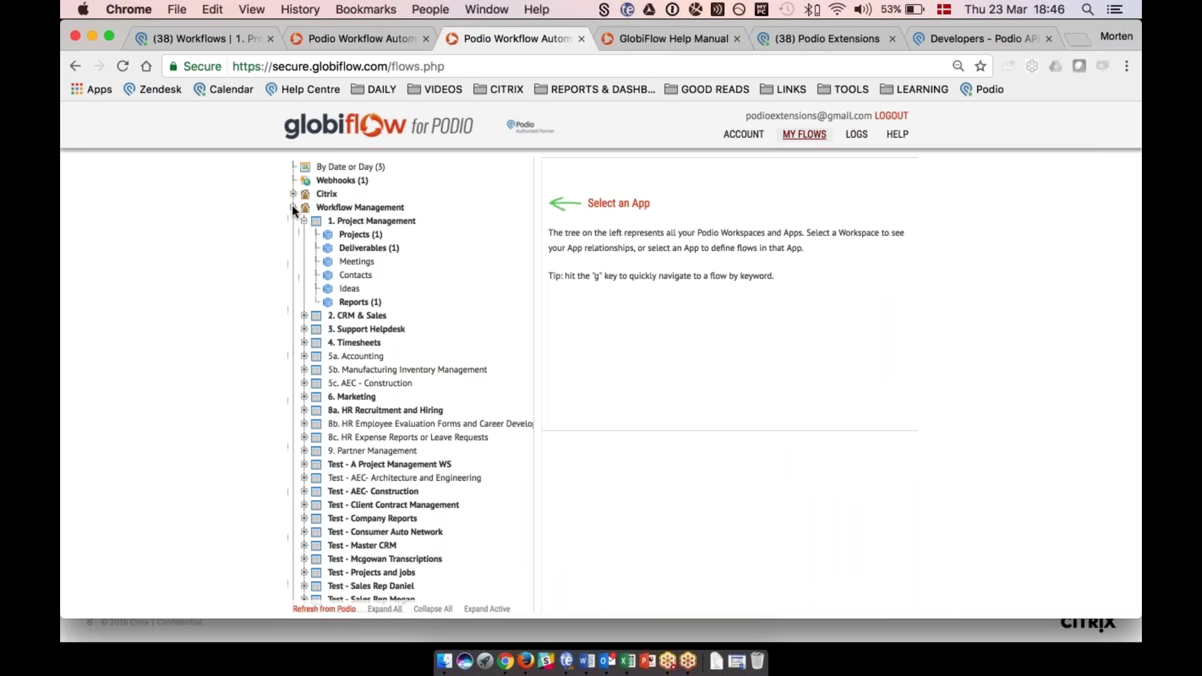
left_click(292, 206)
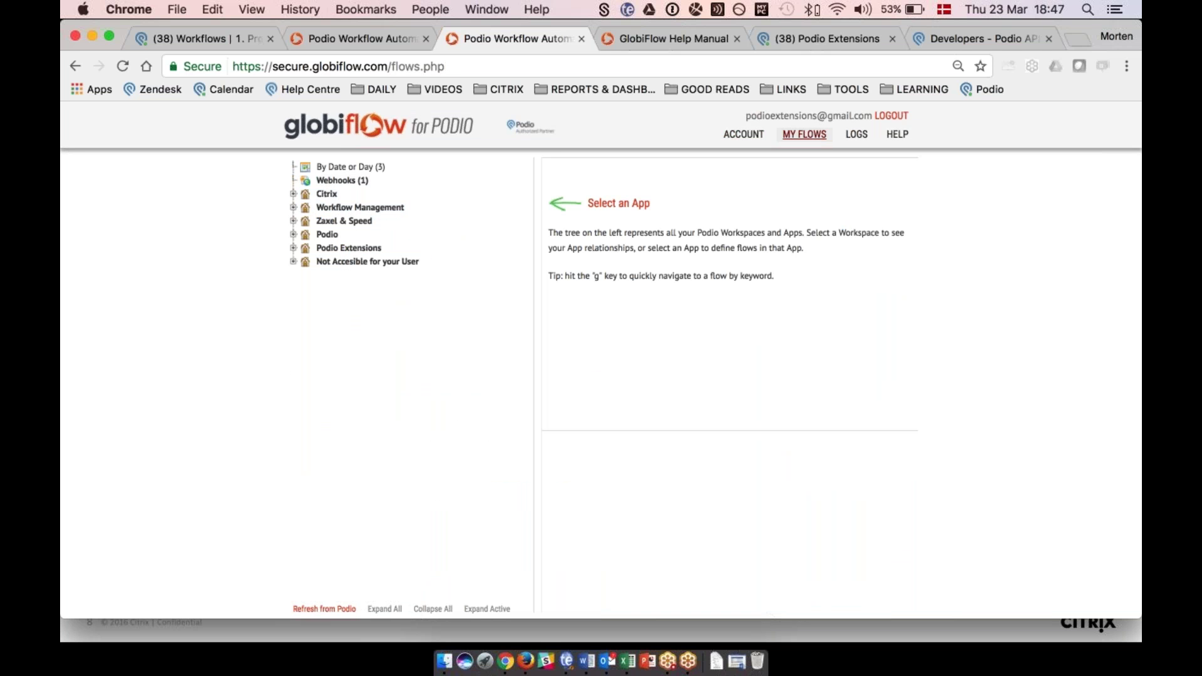
left_click(292, 207)
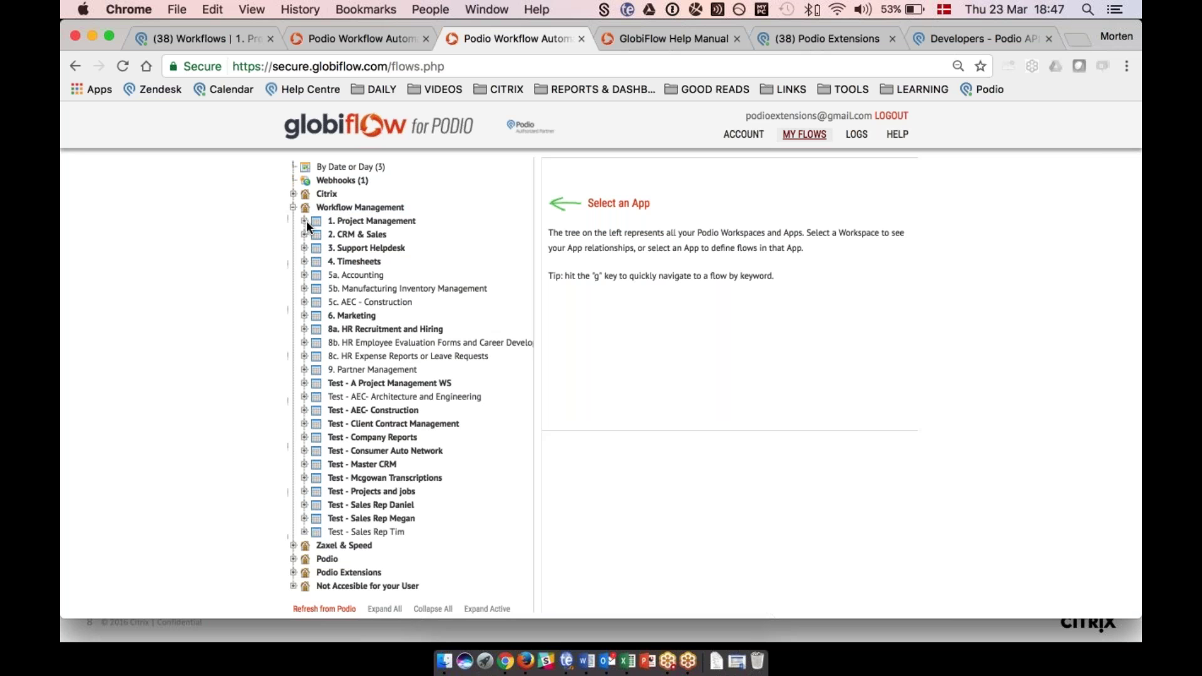
left_click(304, 221)
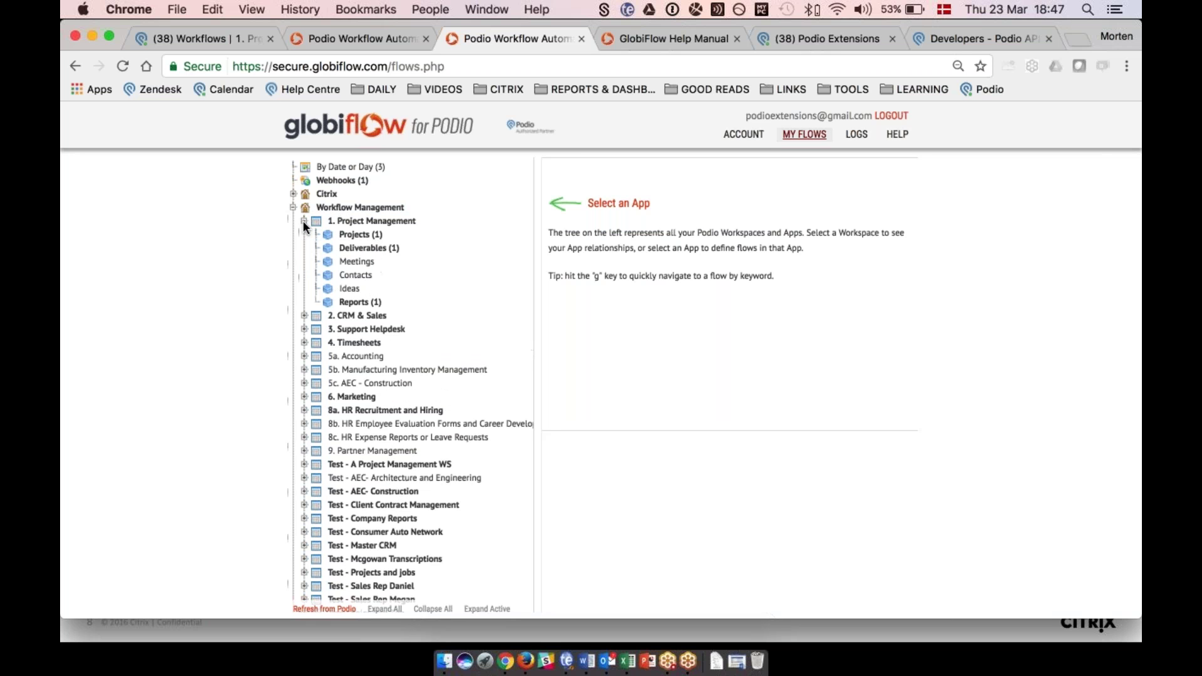
left_click(351, 234)
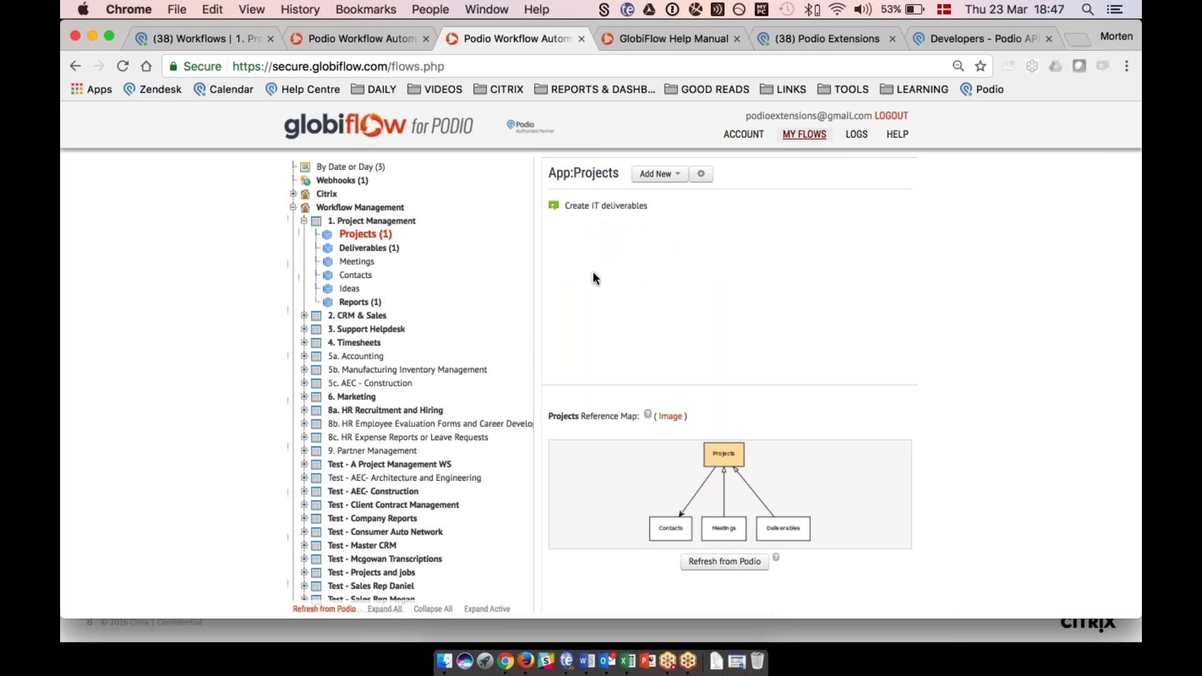
left_click(292, 206)
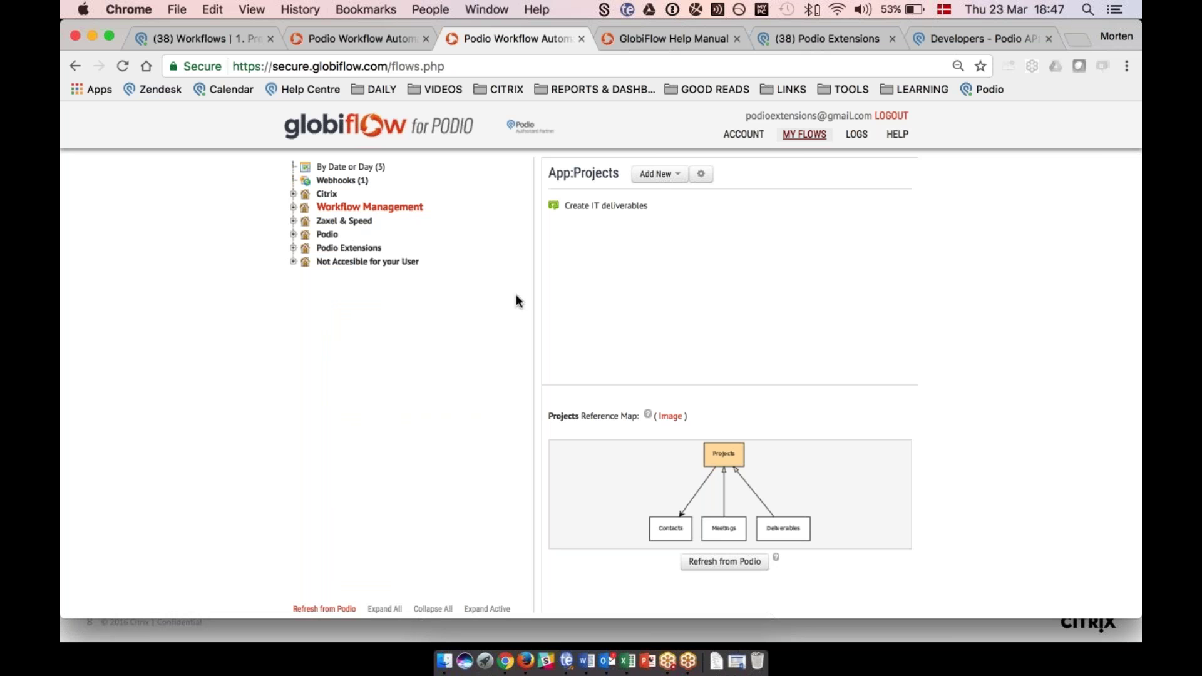
left_click(606, 216)
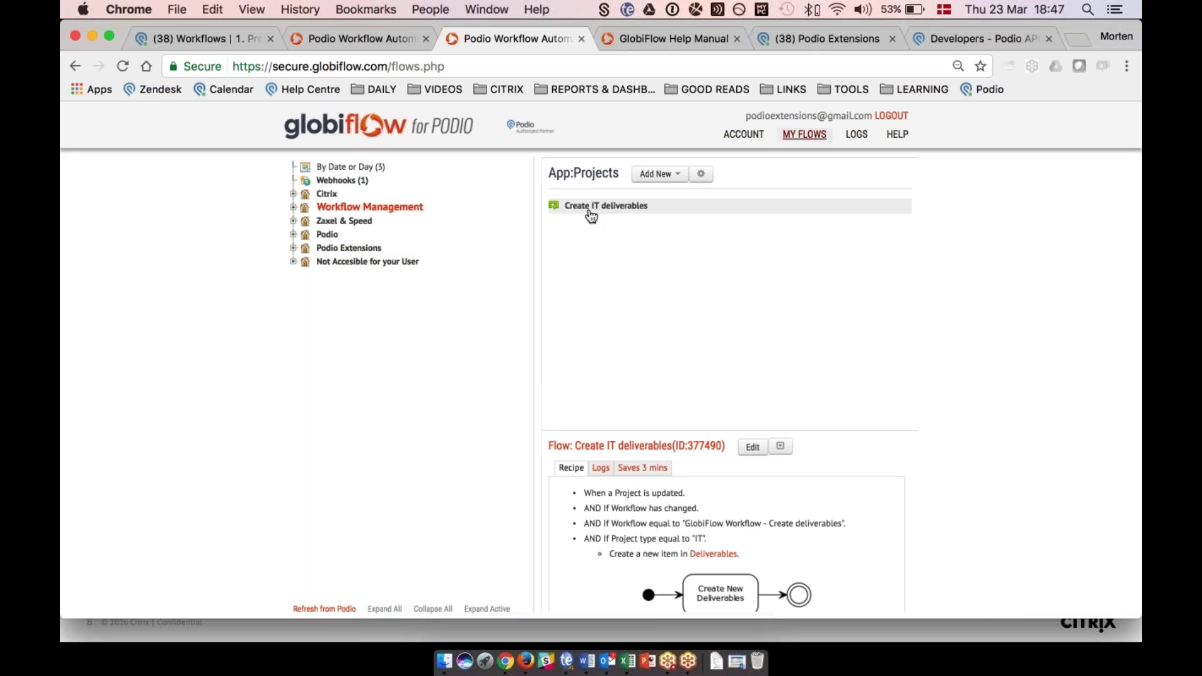
left_click(210, 37)
Reload Podio and set the New Website project's Workflow to GlobiFlow Workflow - Create deliverables.
key("super+r")
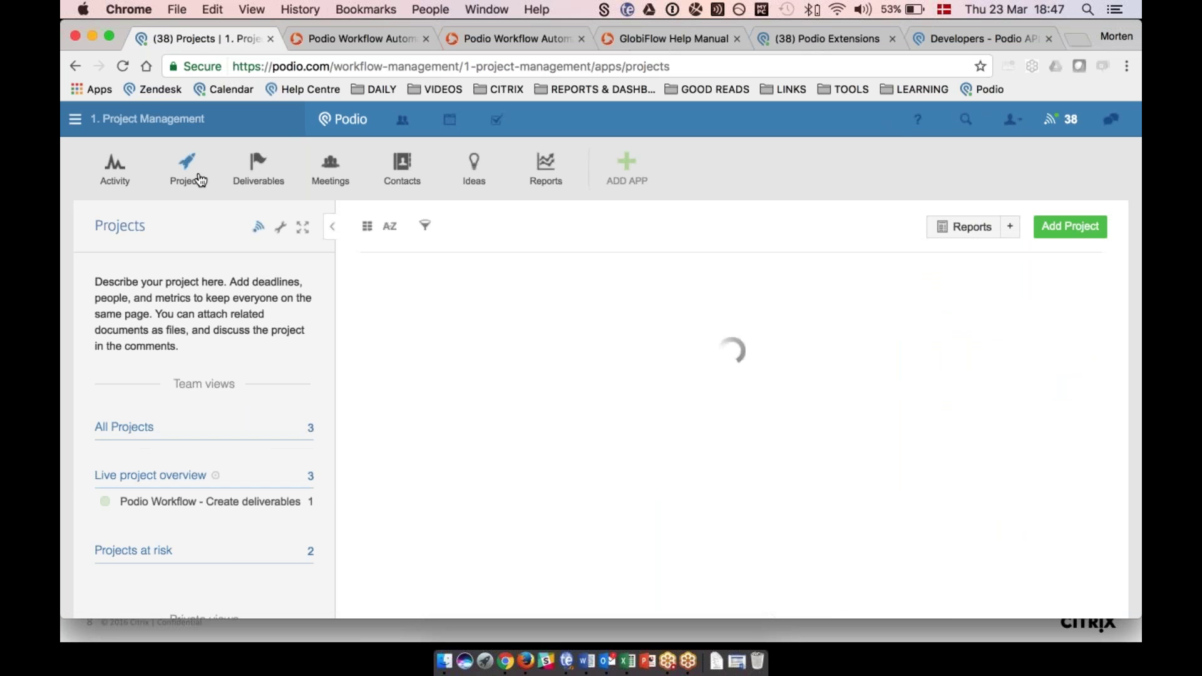
left_click(939, 376)
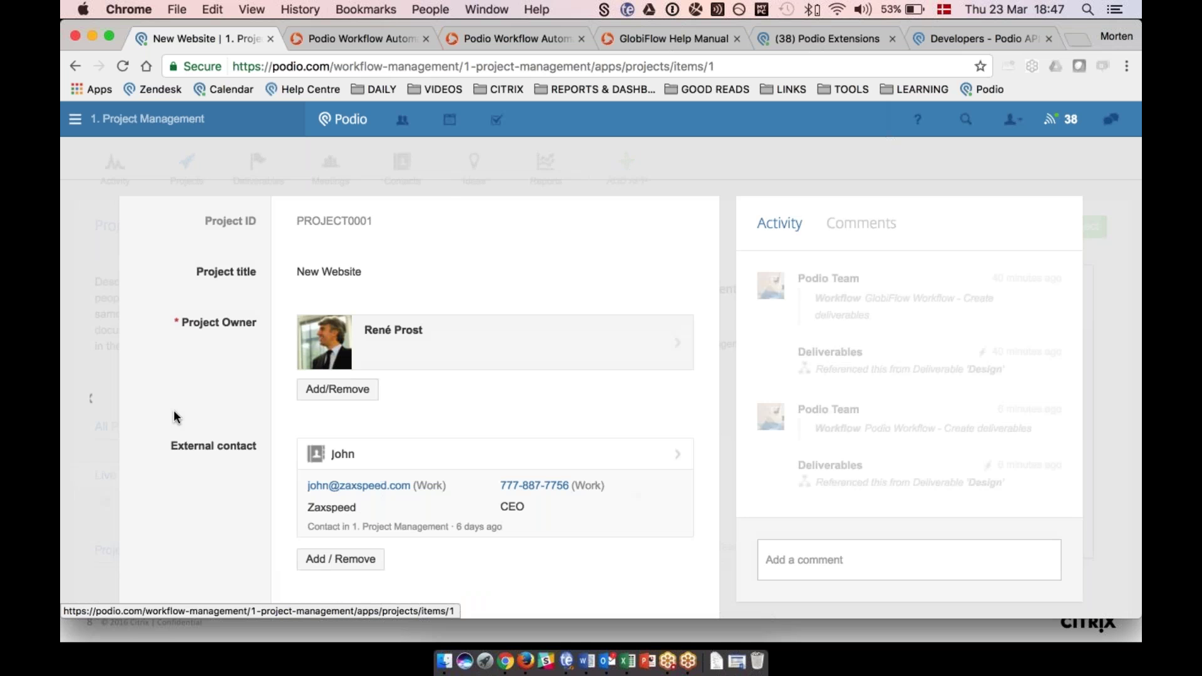
scroll(193, 387, "down", 15)
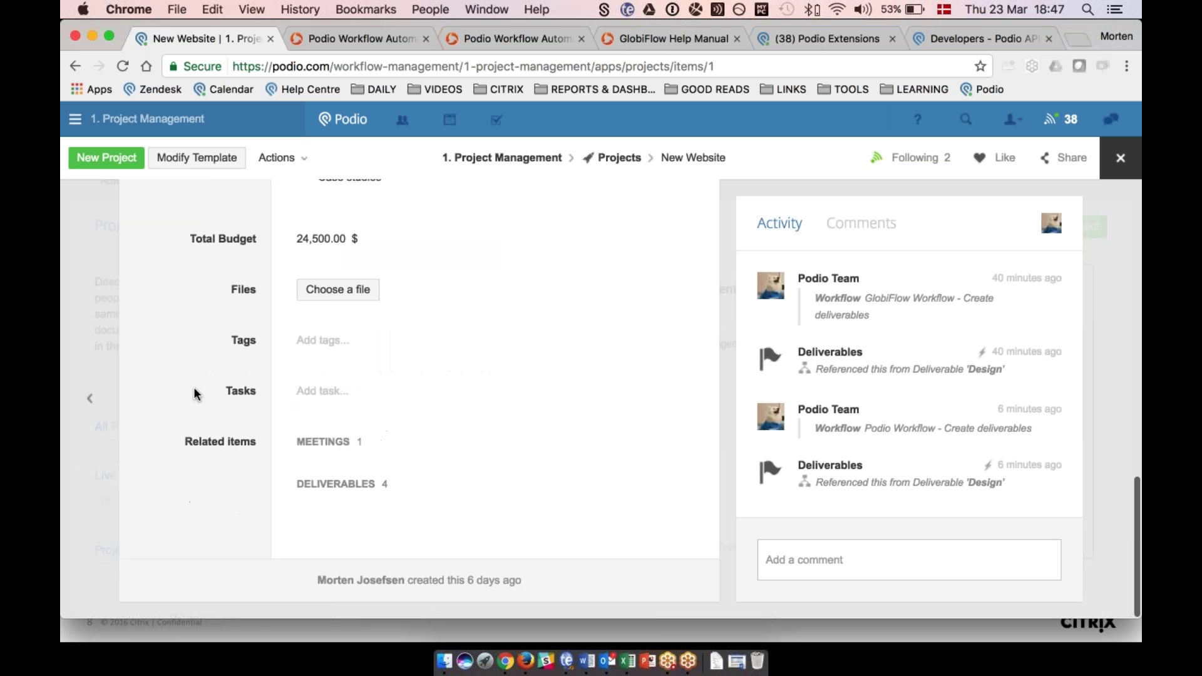
scroll(193, 387, "up", 3)
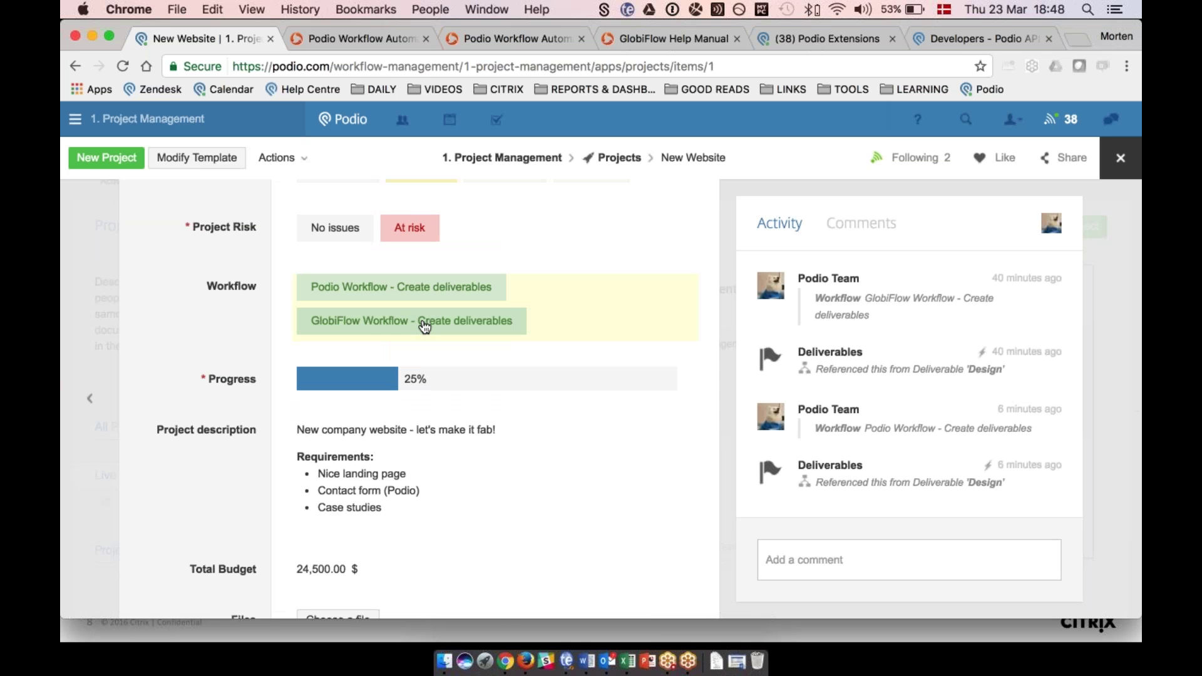
left_click(368, 322)
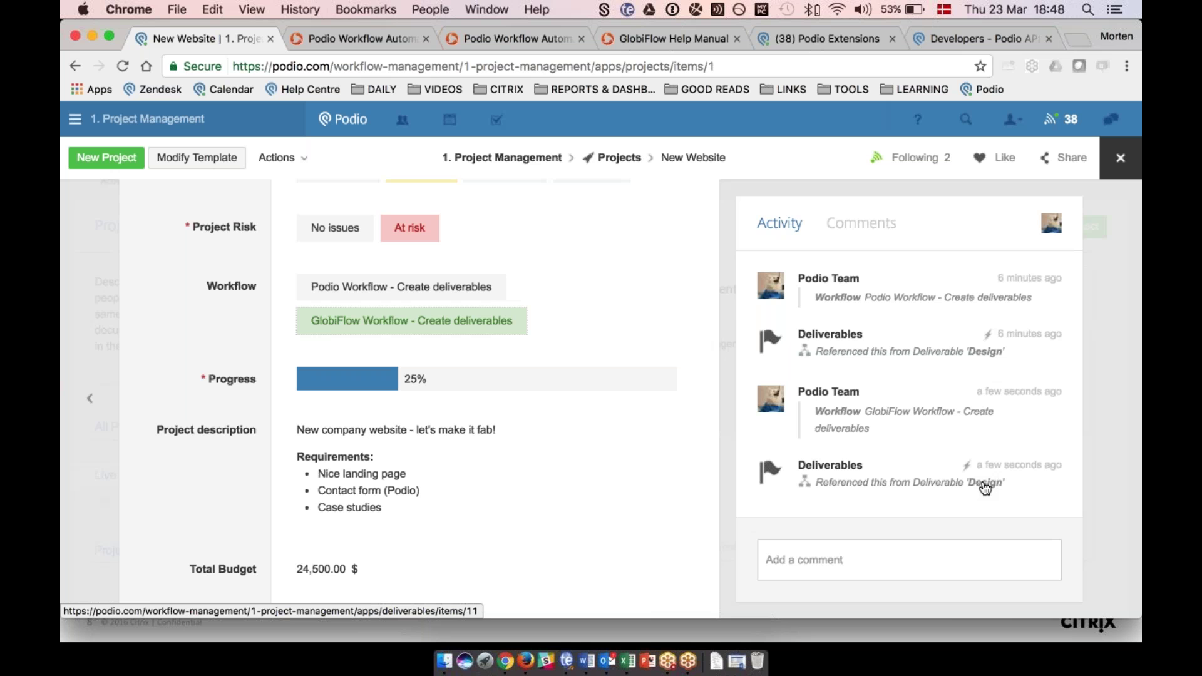
Check the auto-created Design deliverable from the Activity feed, then return to GlobiFlow.
left_click(985, 489)
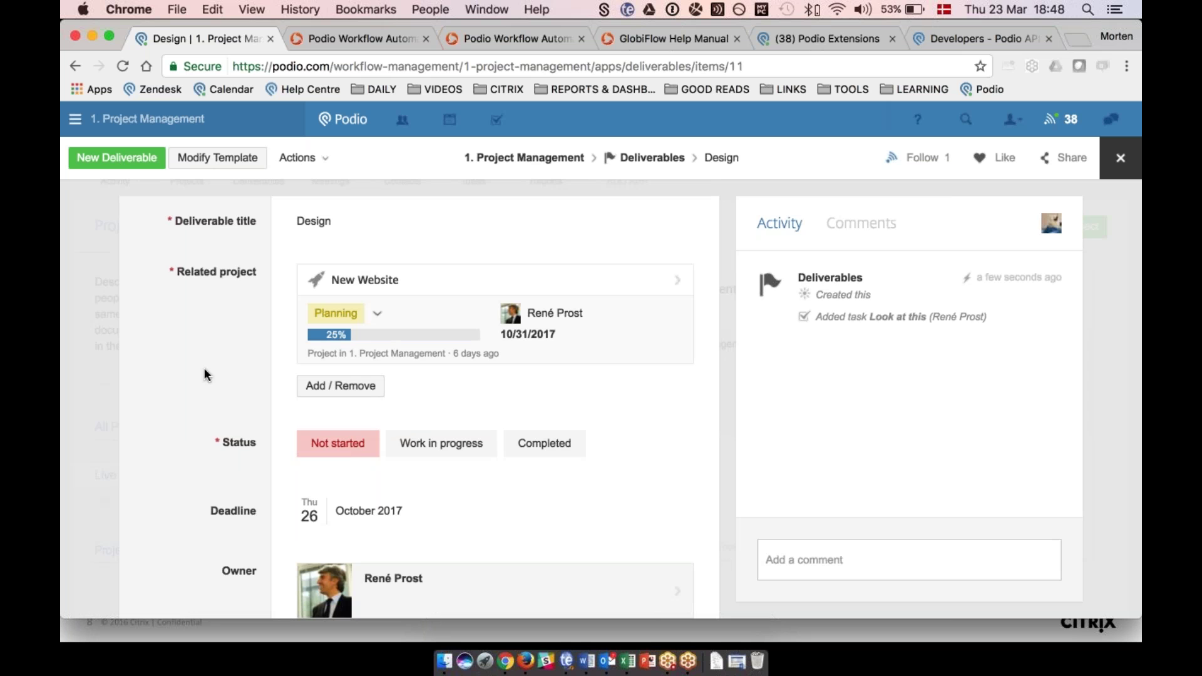
scroll(205, 370, "down", 5)
scroll(205, 370, "up", 3)
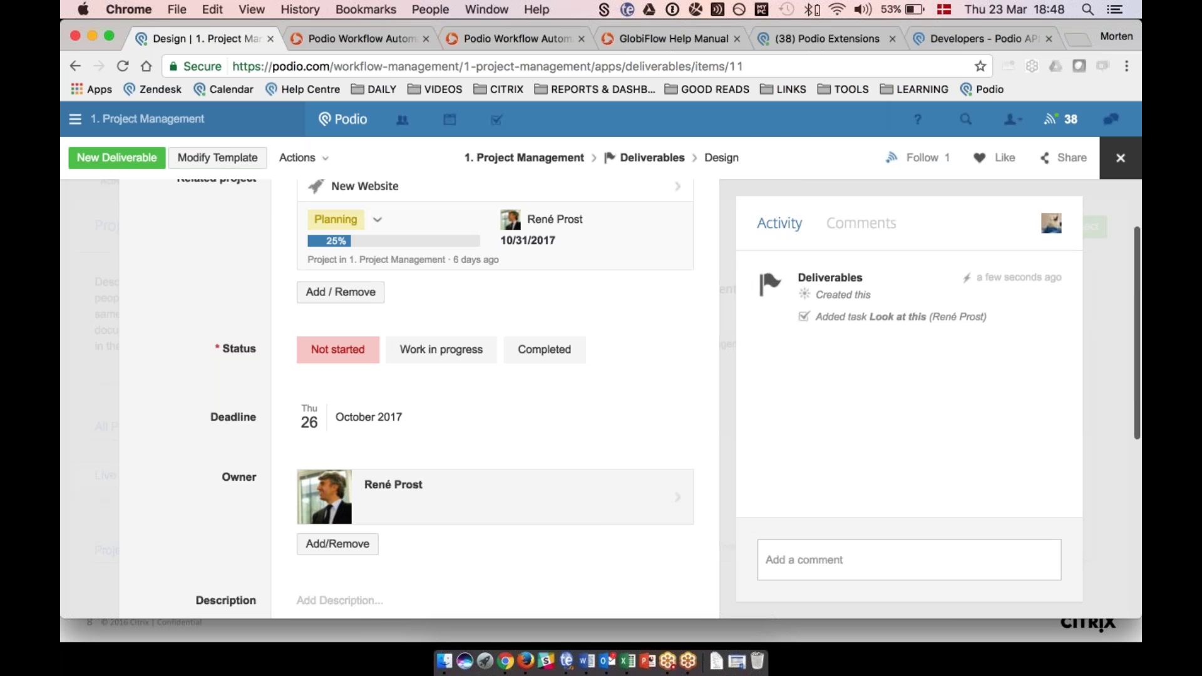
left_click(501, 38)
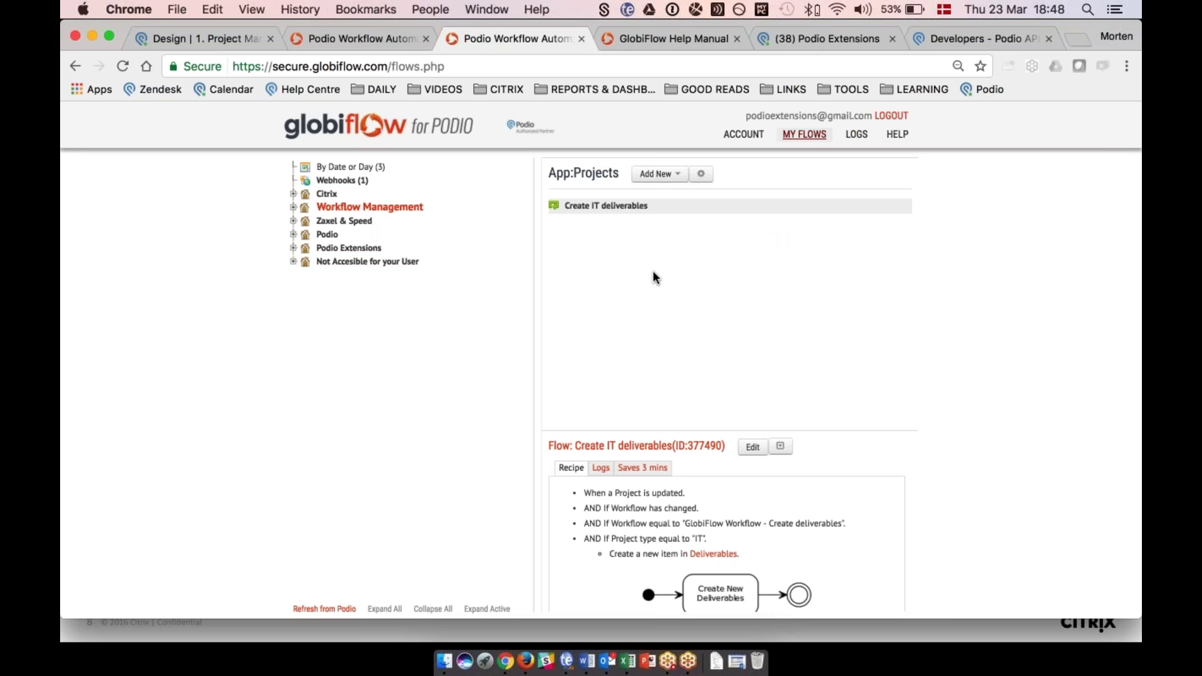
Open the Create IT deliverables flow from 1. Project Management in the Configure Flow editor.
left_click(293, 208)
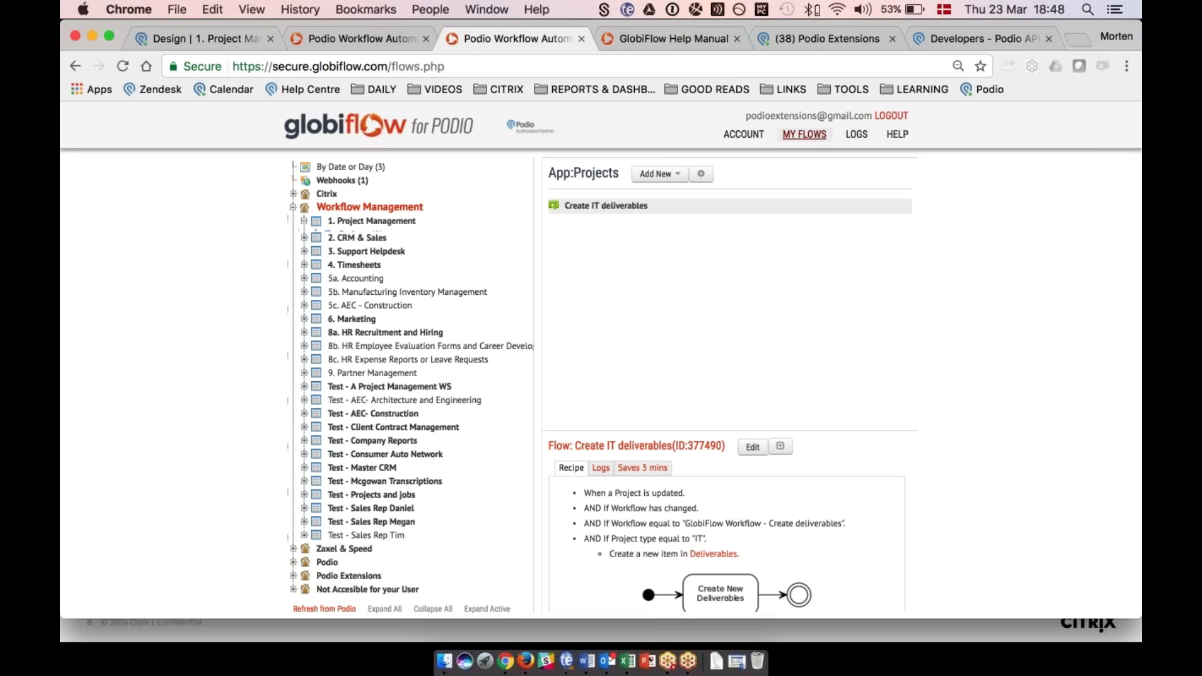
left_click(303, 221)
left_click(602, 206)
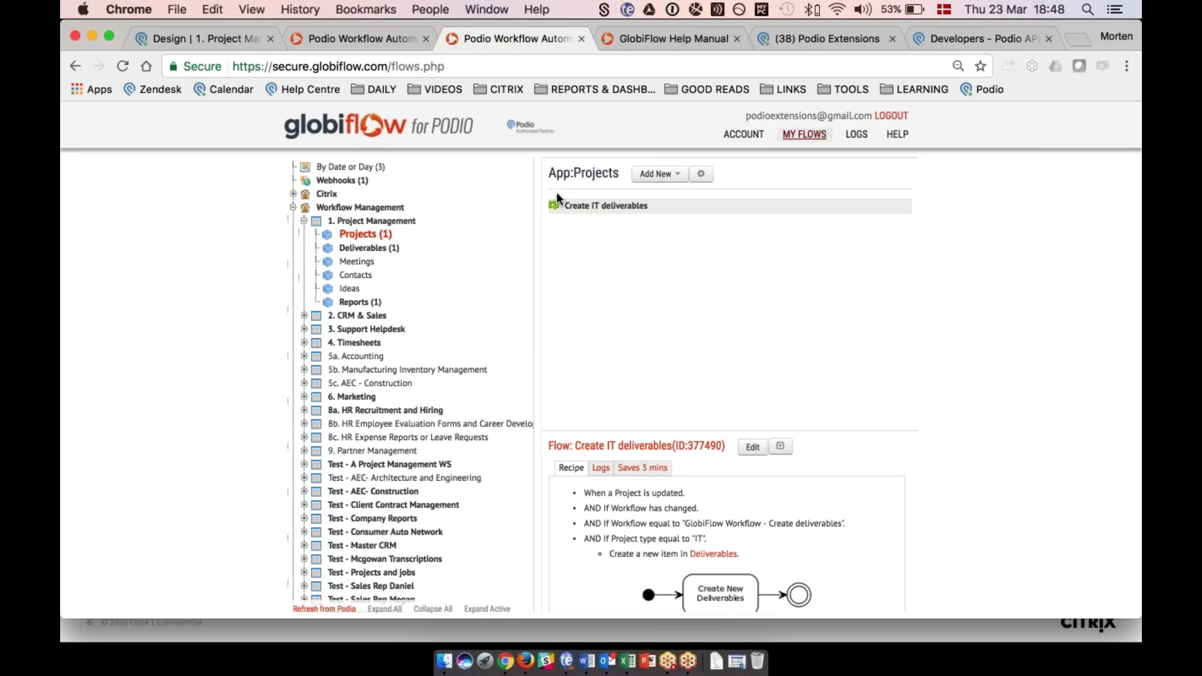
left_click(753, 449)
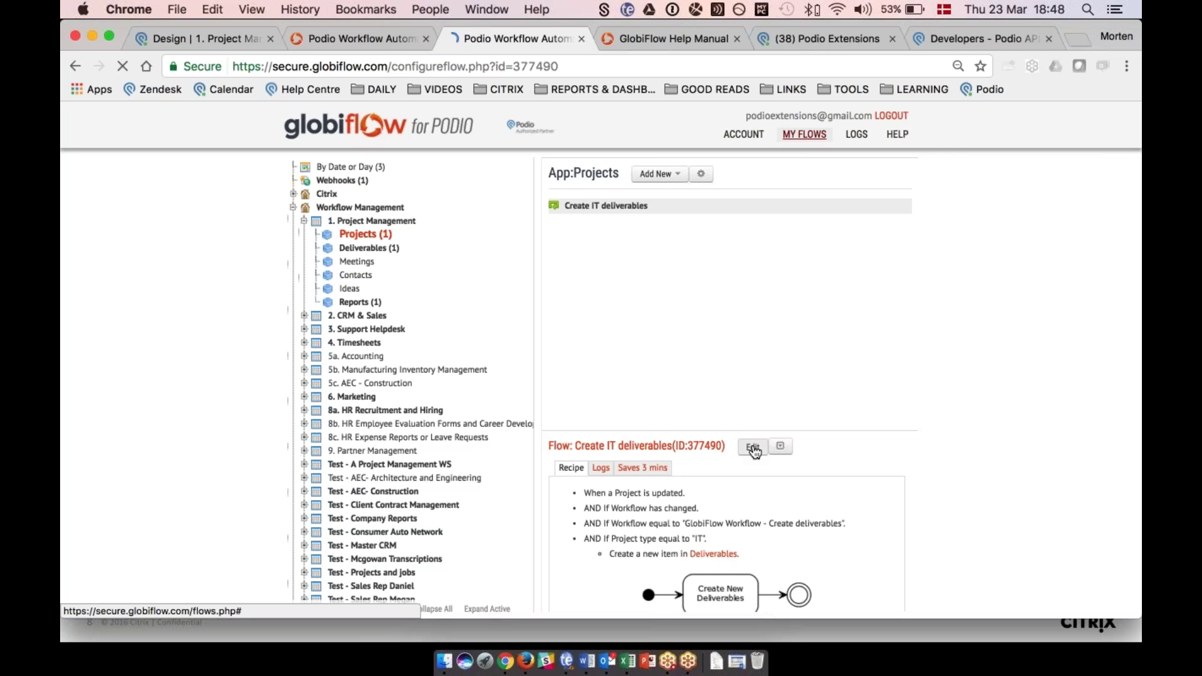
Review the flow's Project type IT filter and Design deliverable action.
scroll(601, 360, "down", 2)
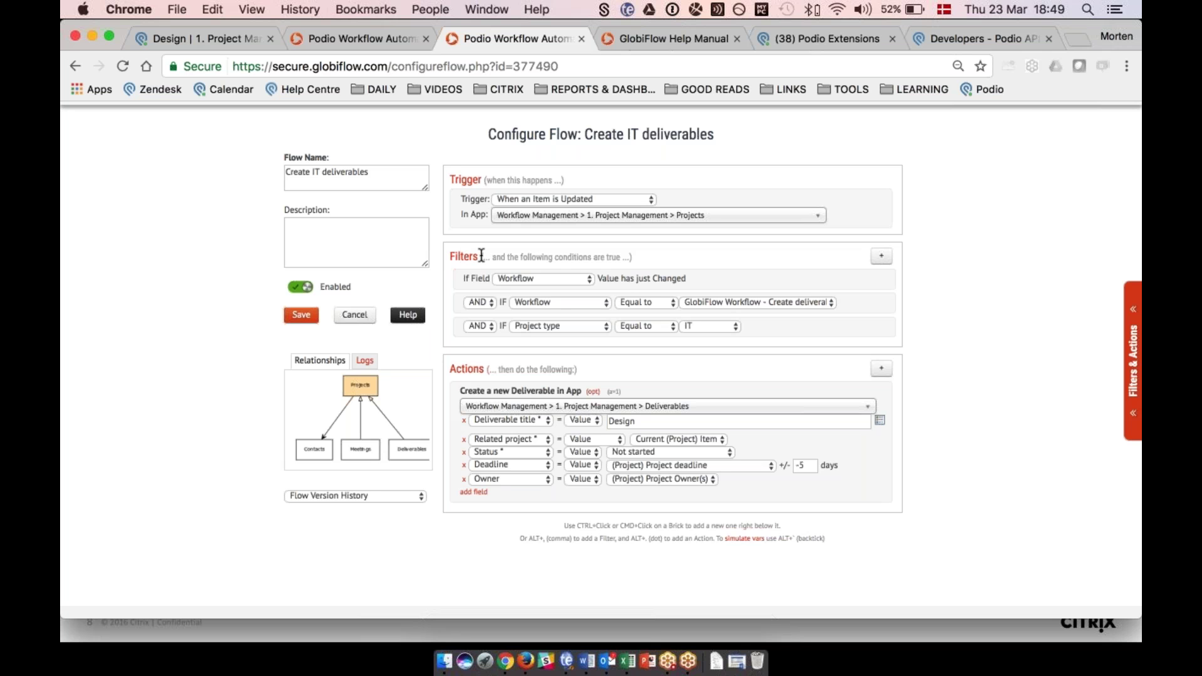
left_click_drag(479, 256, 453, 251)
left_click(454, 254)
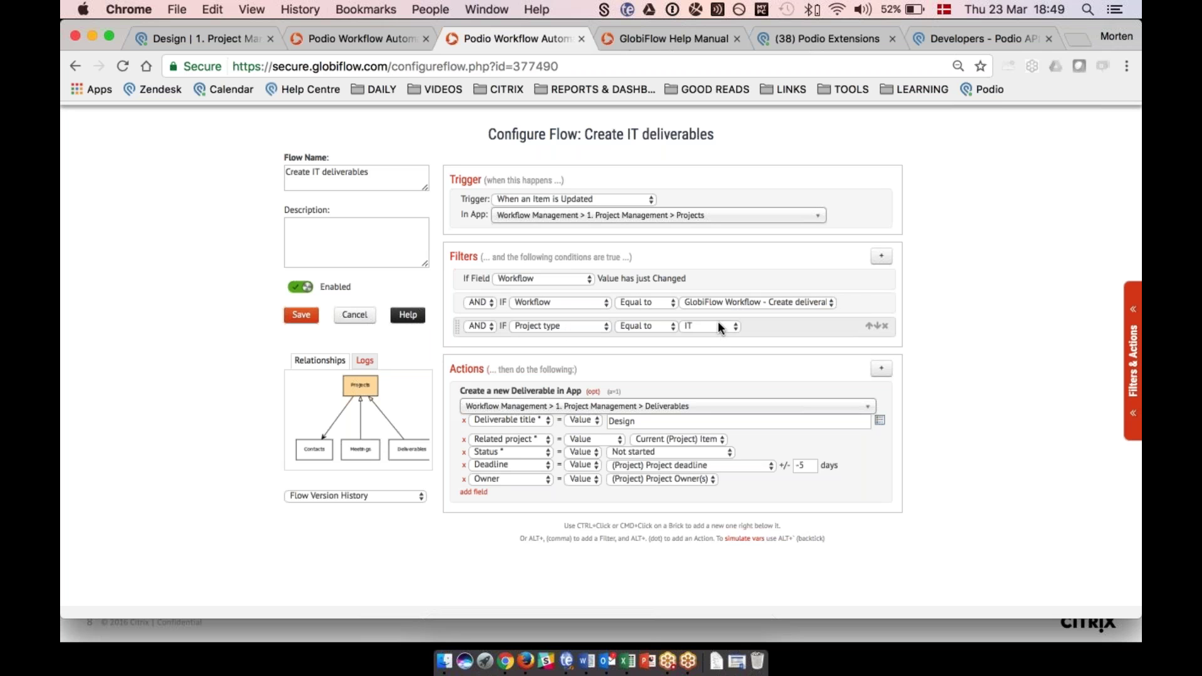
scroll(718, 326, "down", 1)
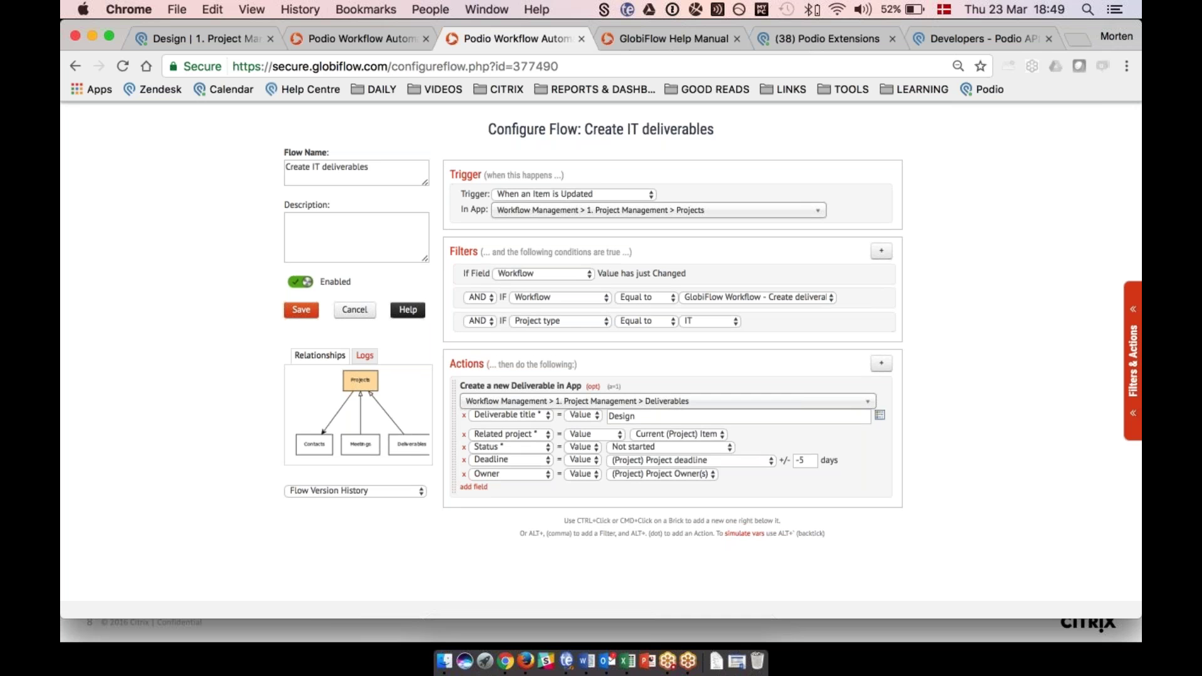
scroll(467, 365, "down", 3)
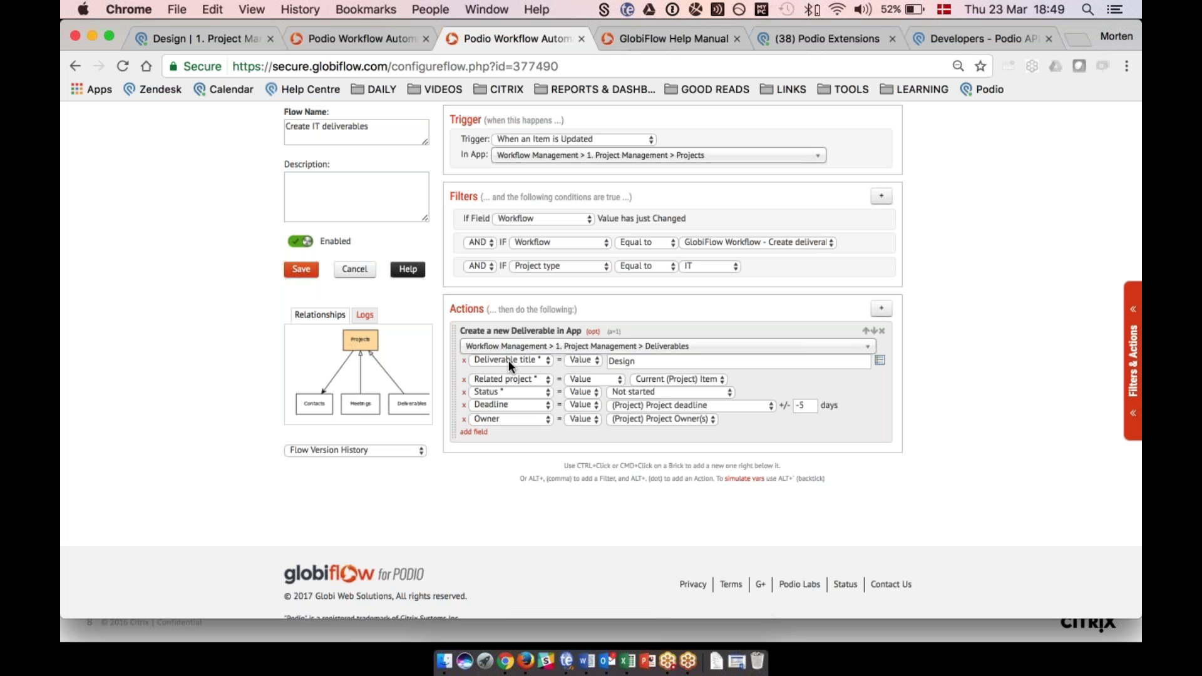
Browse the Insert Field Token list for the Deliverable title without inserting anything.
left_click(642, 361)
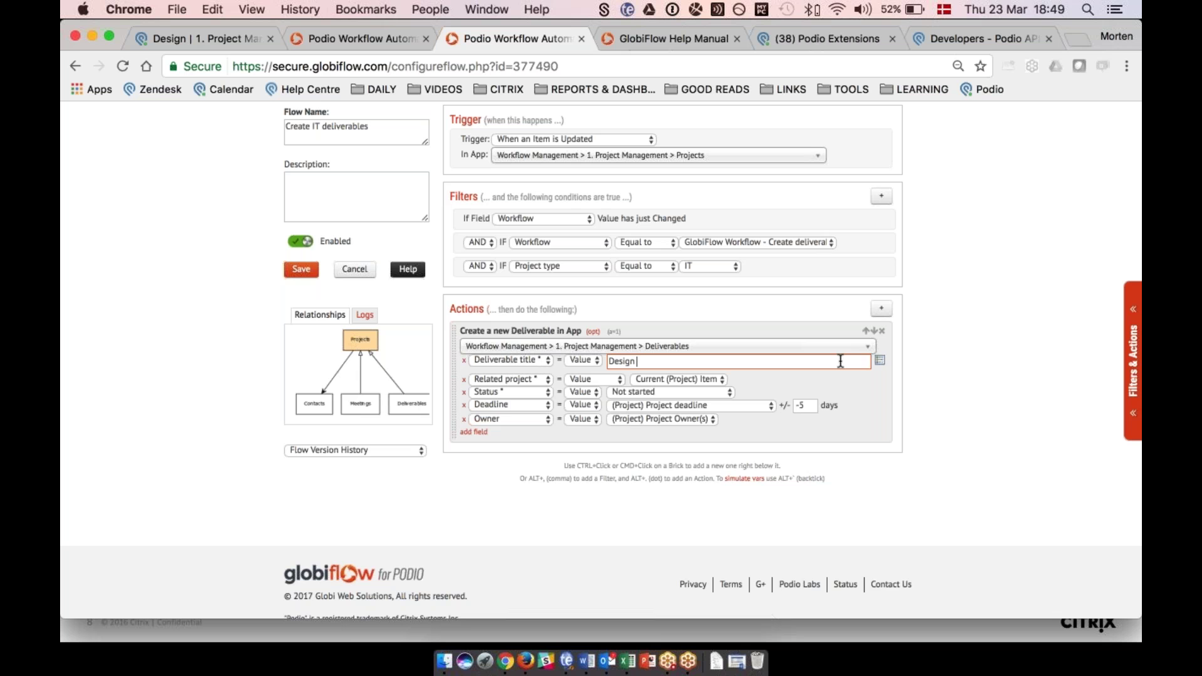
left_click(880, 363)
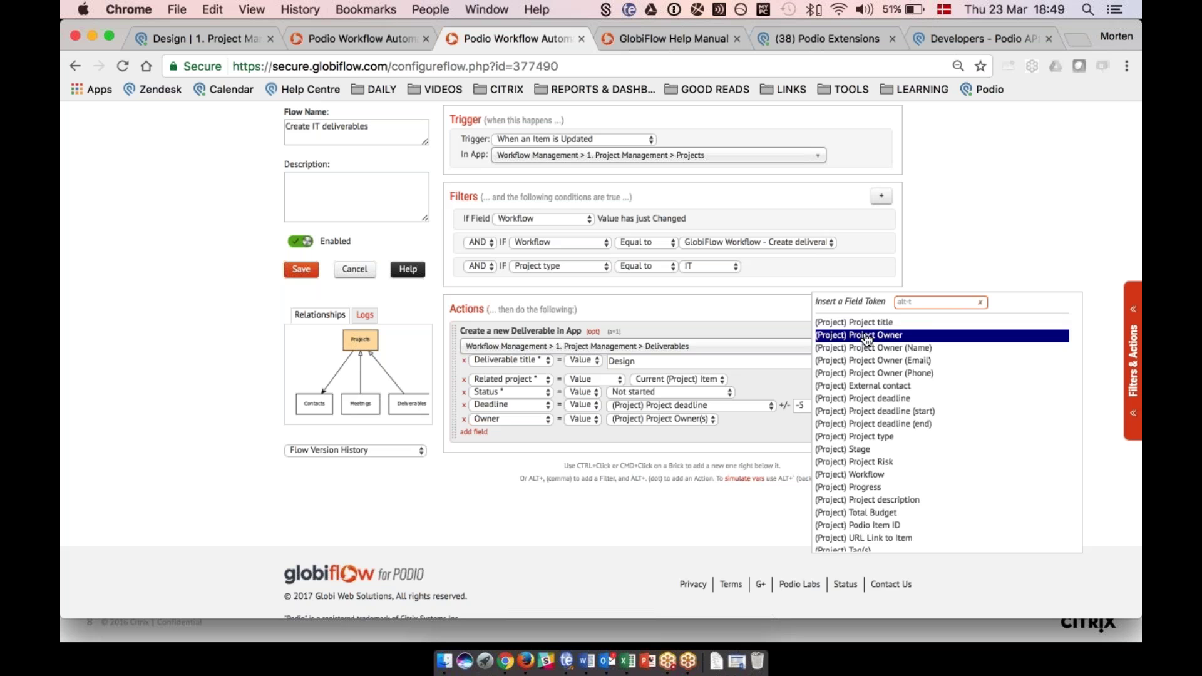
scroll(866, 341, "down", 3)
scroll(867, 342, "down", 2)
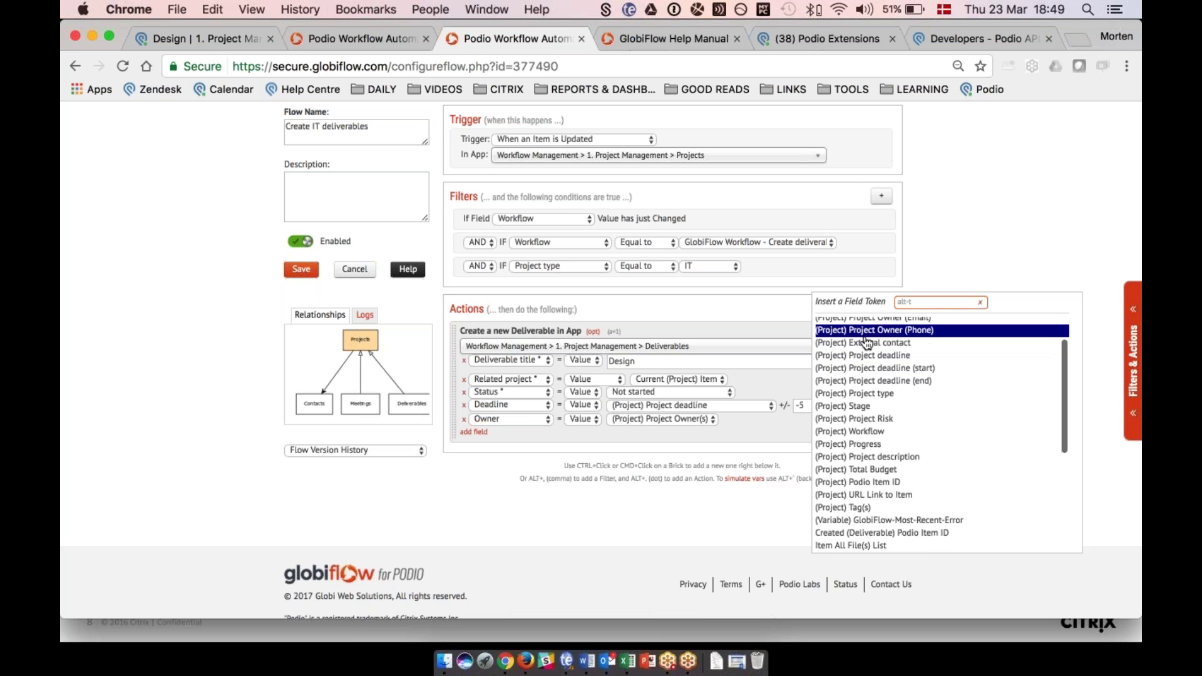
scroll(865, 355, "down", 1)
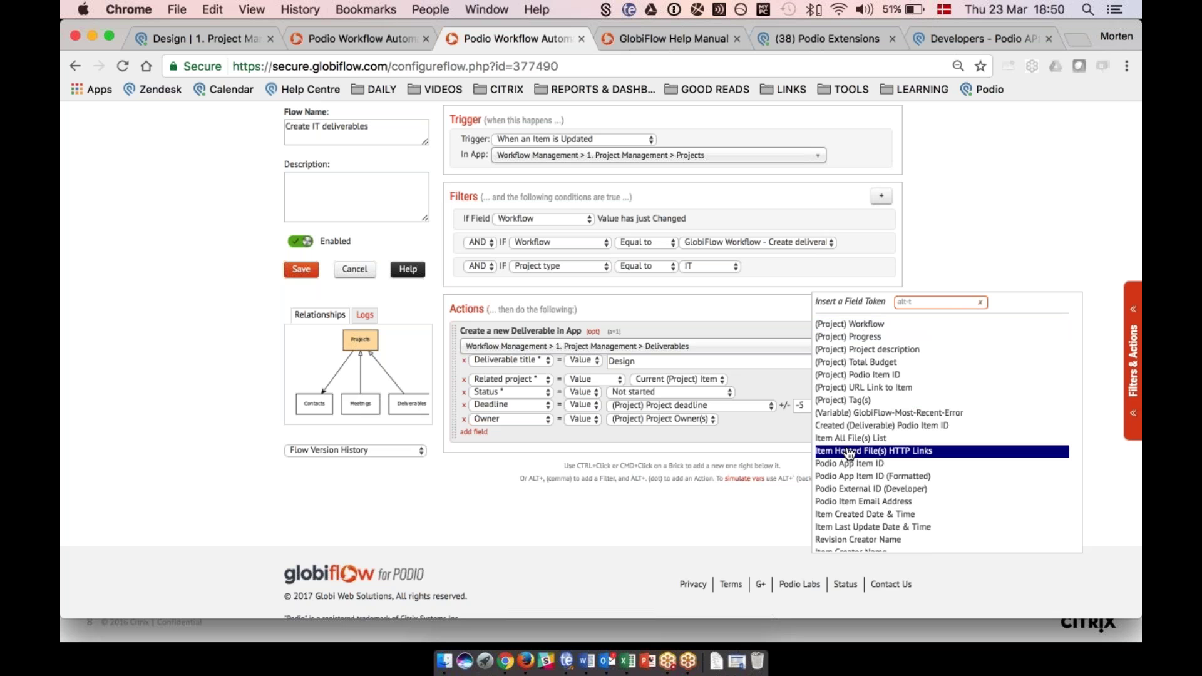
scroll(853, 448, "down", 1)
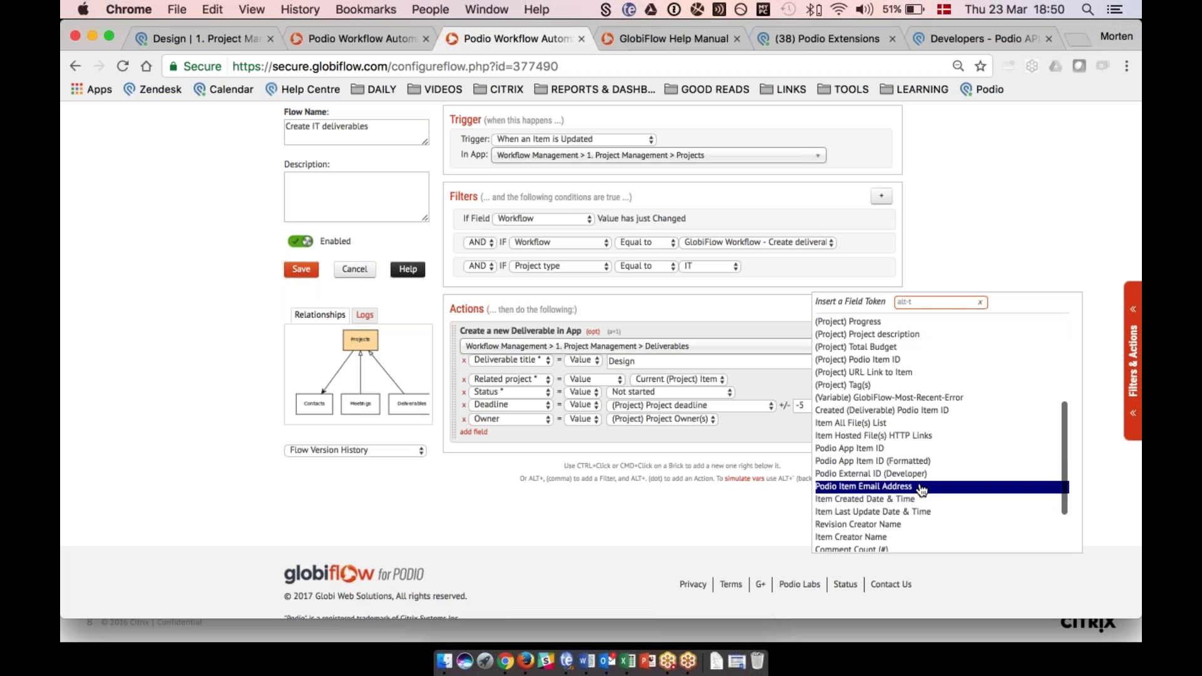
scroll(907, 476, "down", 2)
scroll(905, 471, "down", 2)
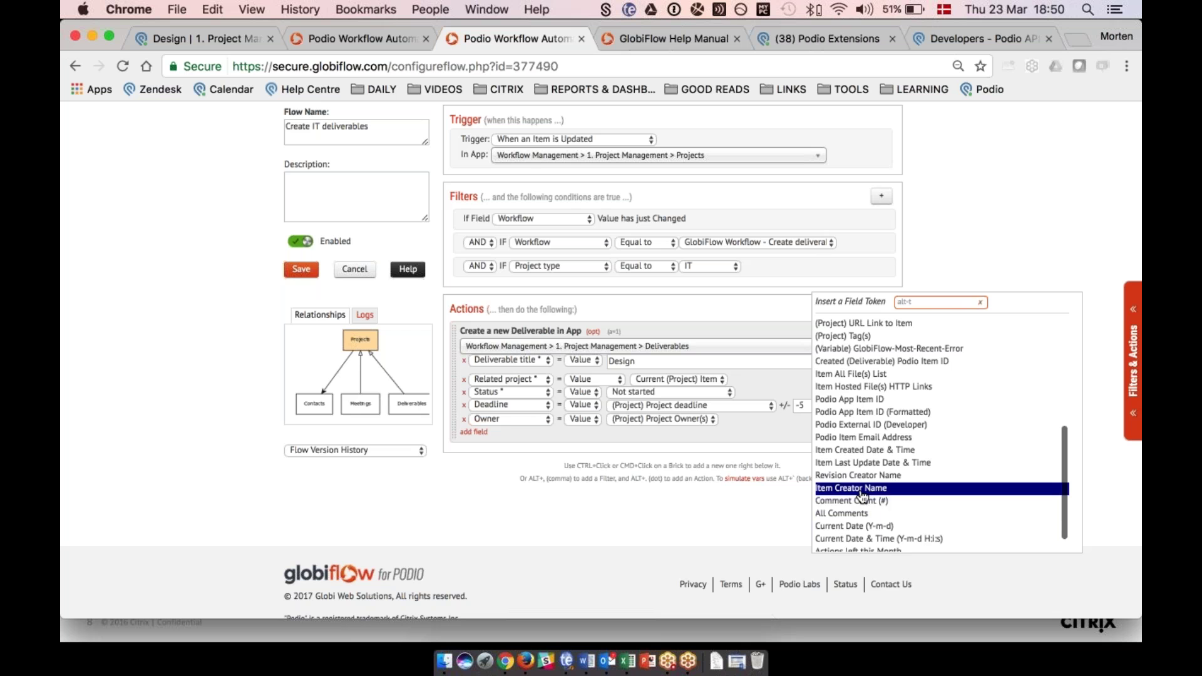
scroll(925, 469, "down", 2)
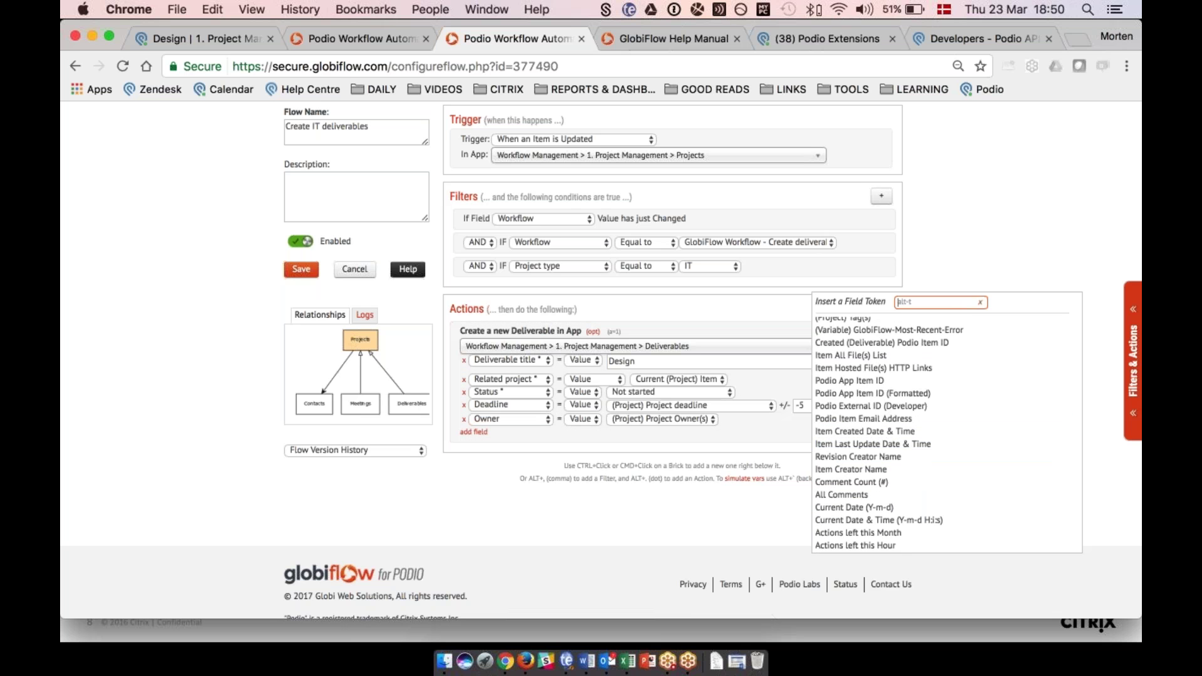
left_click(742, 439)
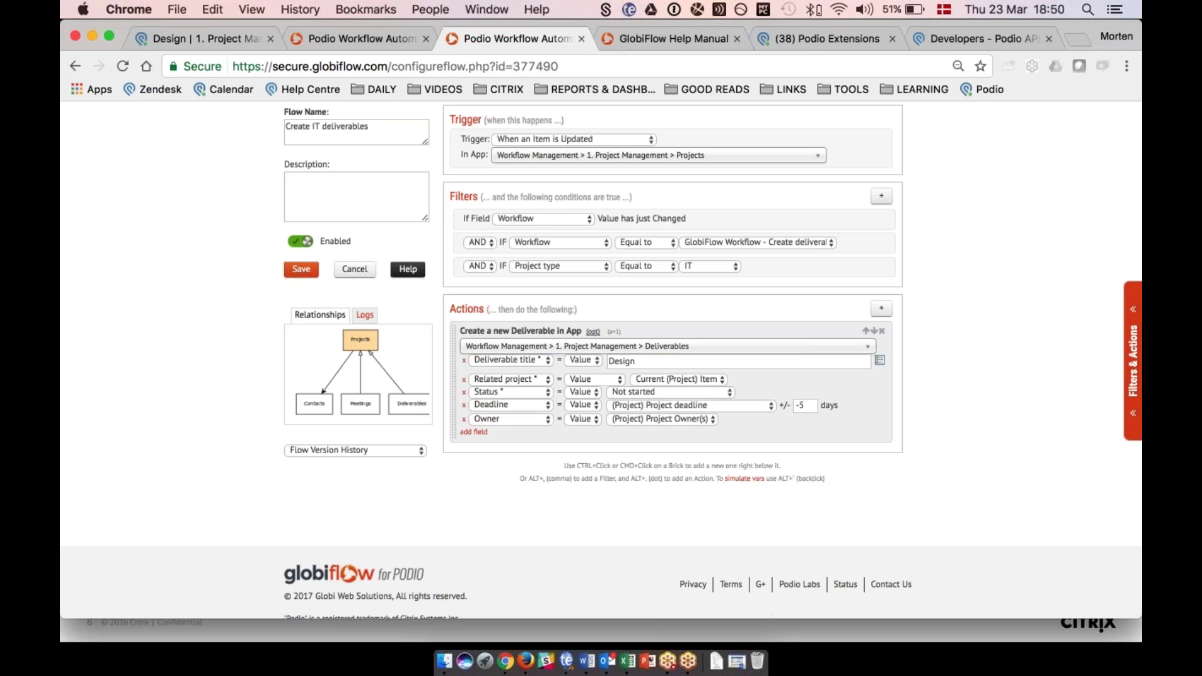
Inspect the action's (opt) options, cancel the edit, and show the Deliverables app's Create Deliverable Tasks flow.
left_click(592, 332)
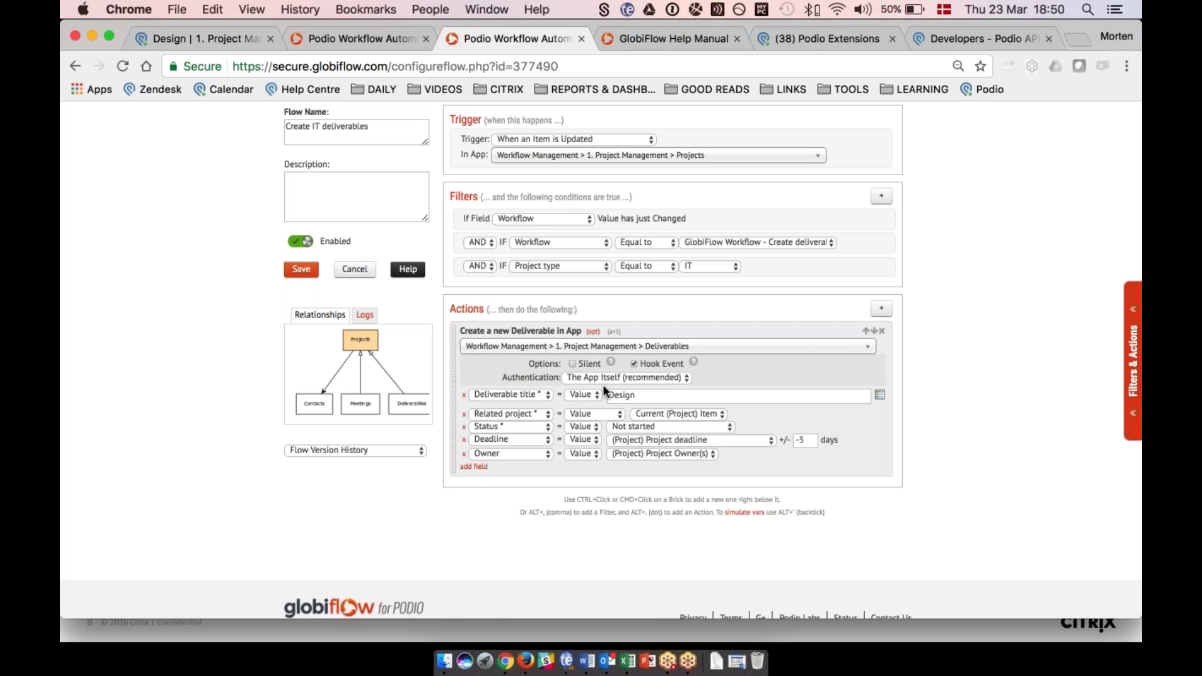
left_click(355, 270)
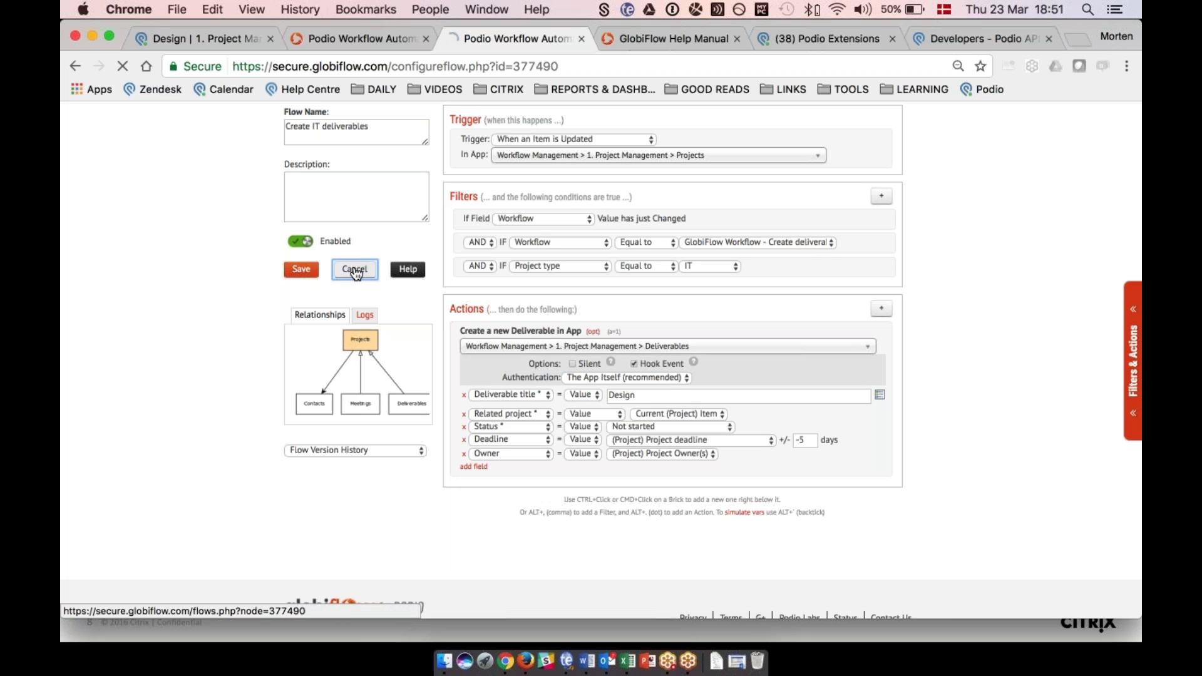
left_click(370, 248)
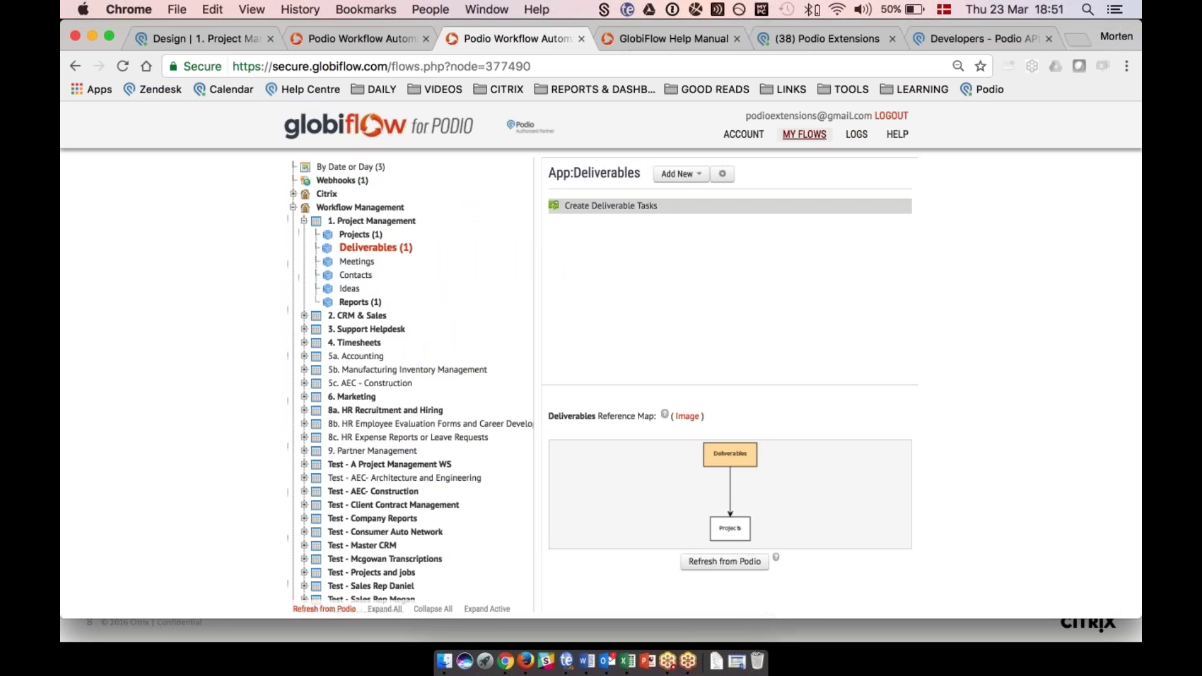
left_click(579, 207)
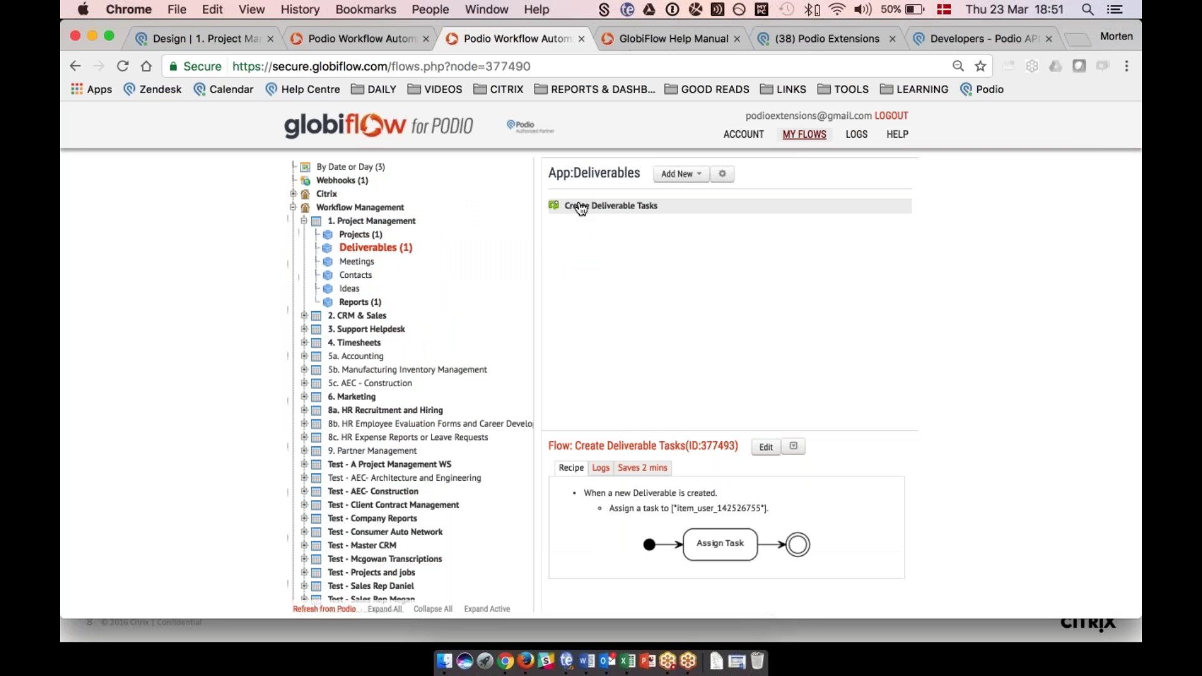
Inspect the Create Deliverable Tasks flow in the editor, then cancel without saving.
left_click(765, 448)
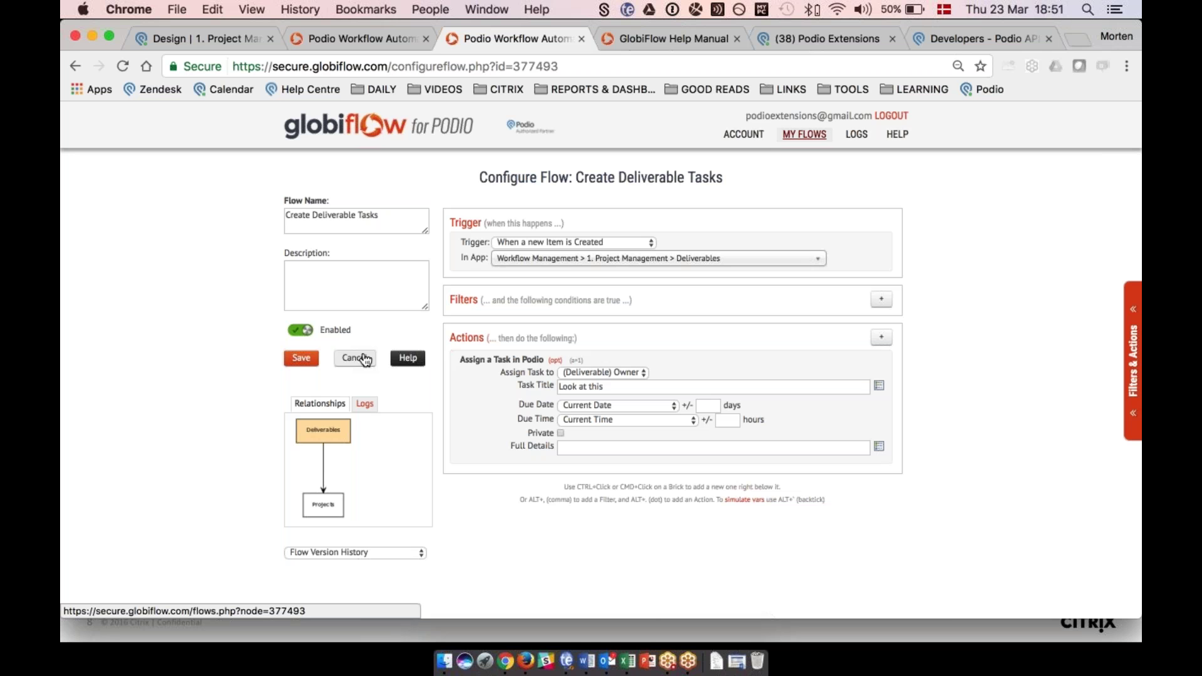
left_click(365, 360)
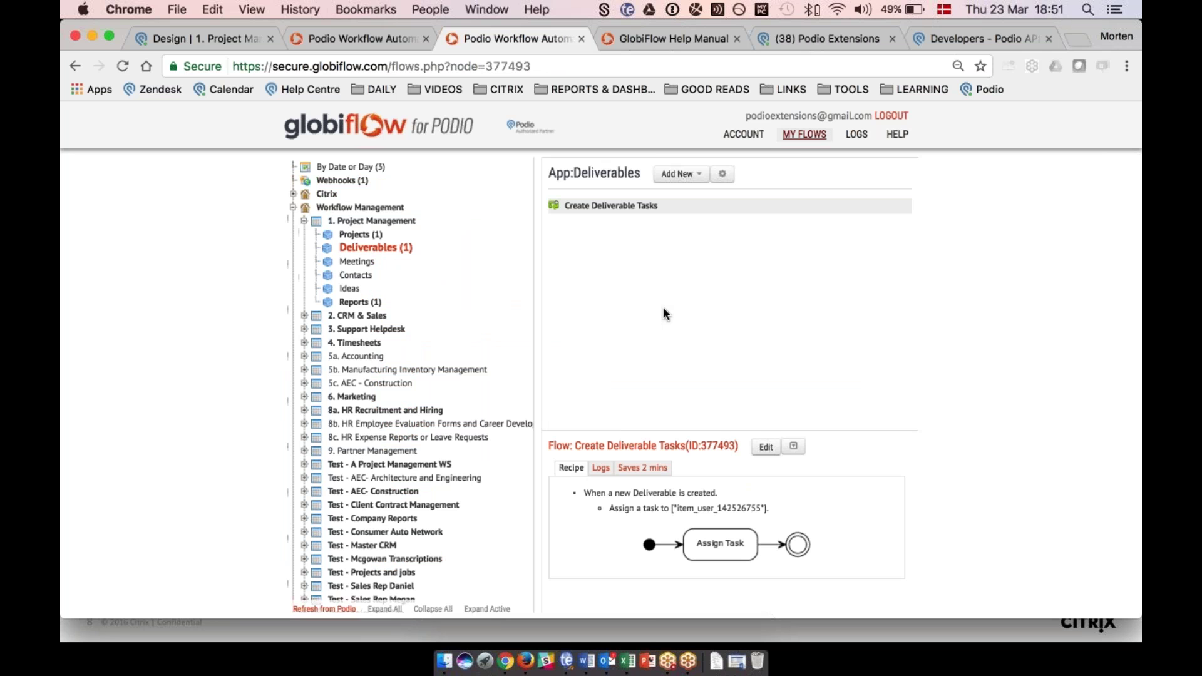
Create a new Deliverables flow and pick the item Date Field trigger.
left_click(686, 174)
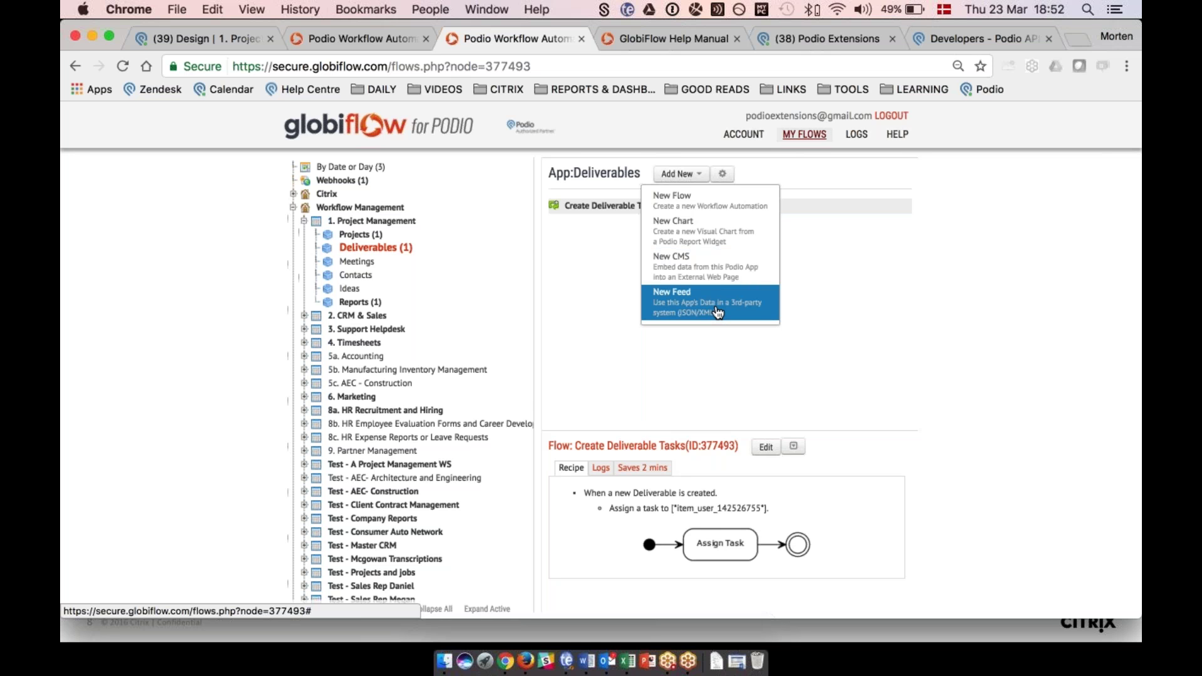
left_click(694, 206)
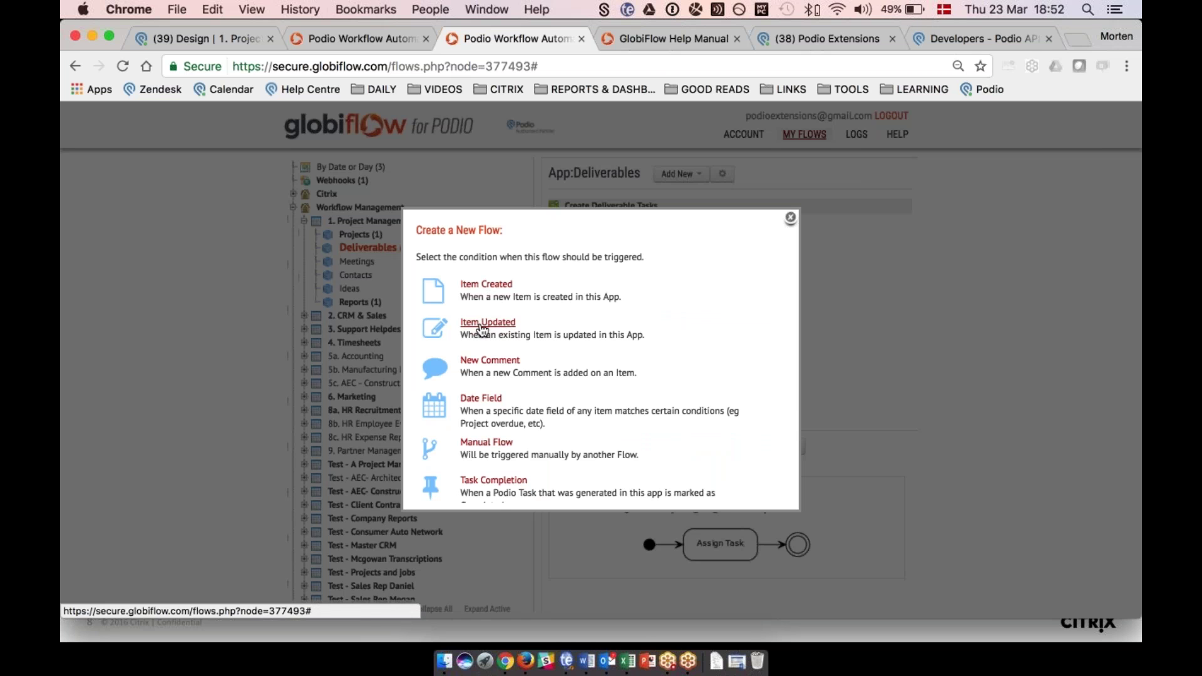
scroll(565, 317, "down", 3)
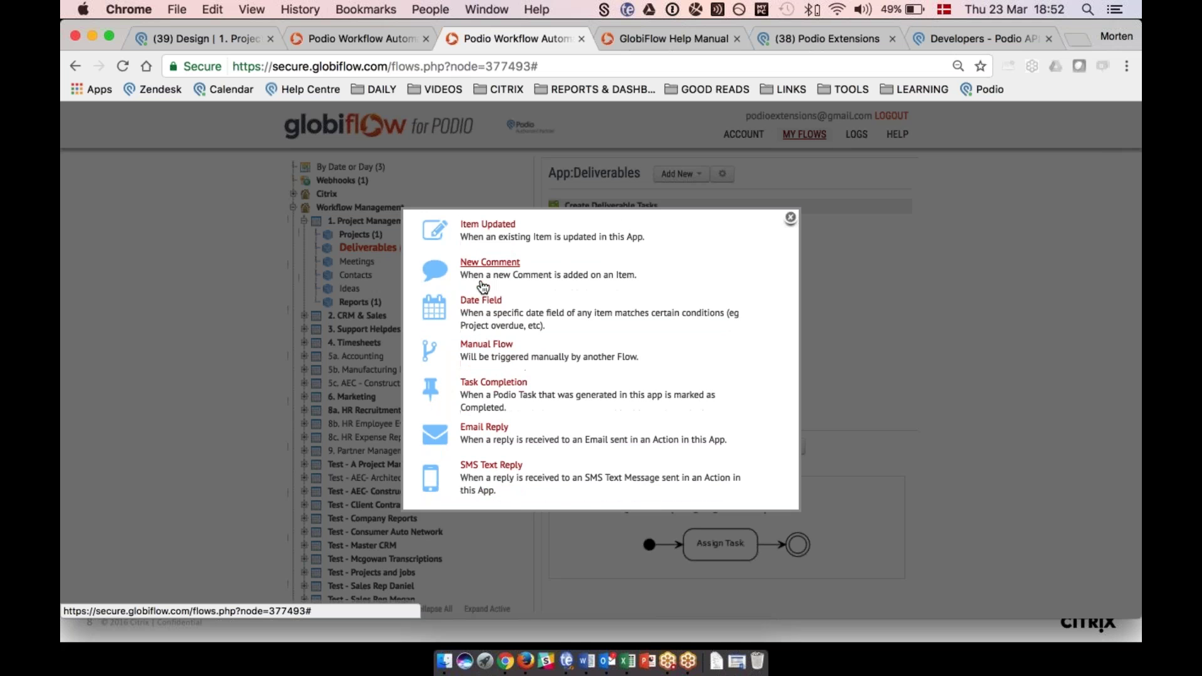
scroll(481, 289, "down", 2)
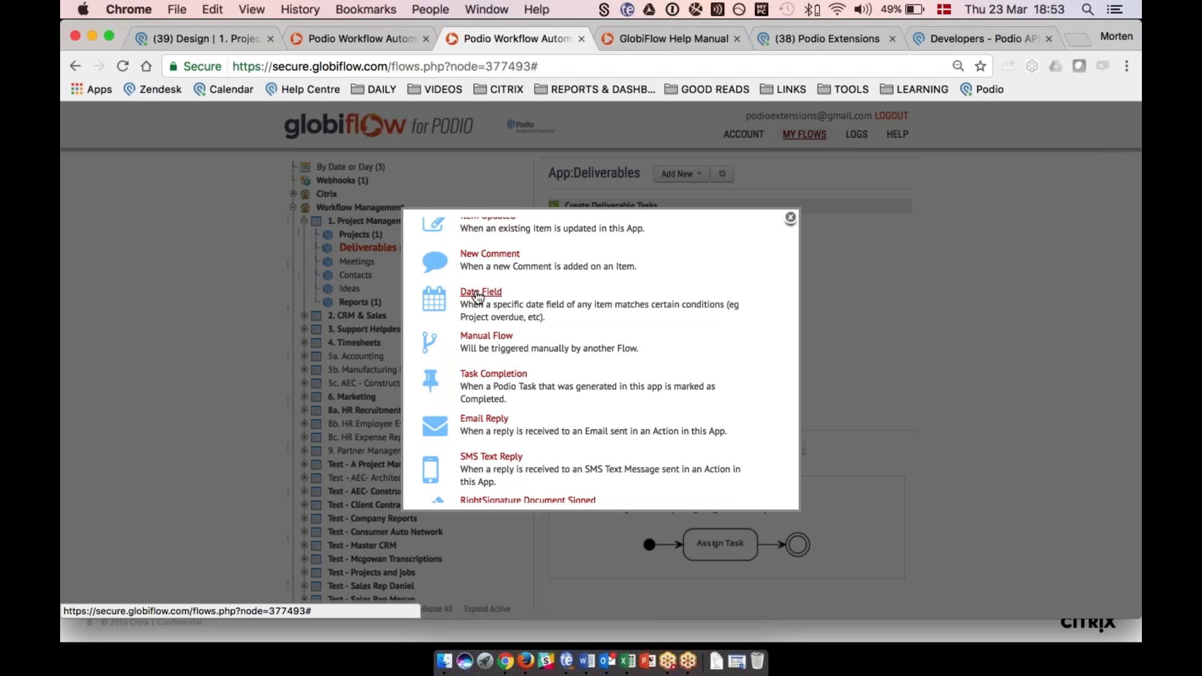
left_click(479, 293)
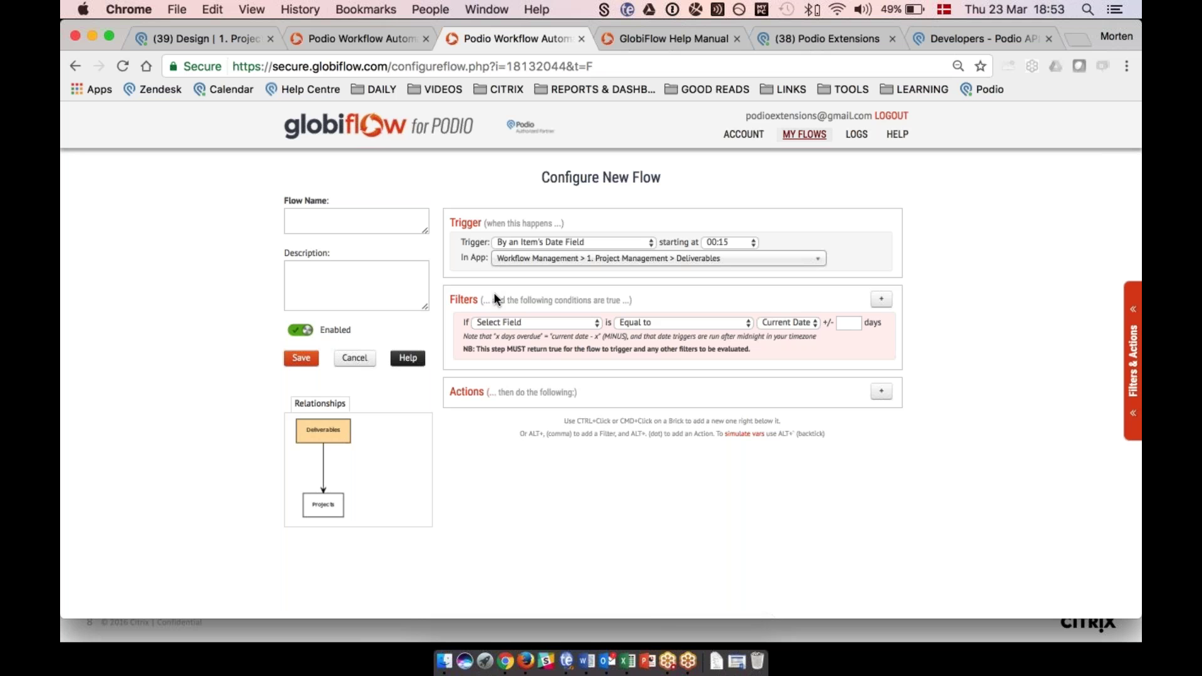
Base the date trigger on the Deadline field with a 1-day offset.
left_click(554, 321)
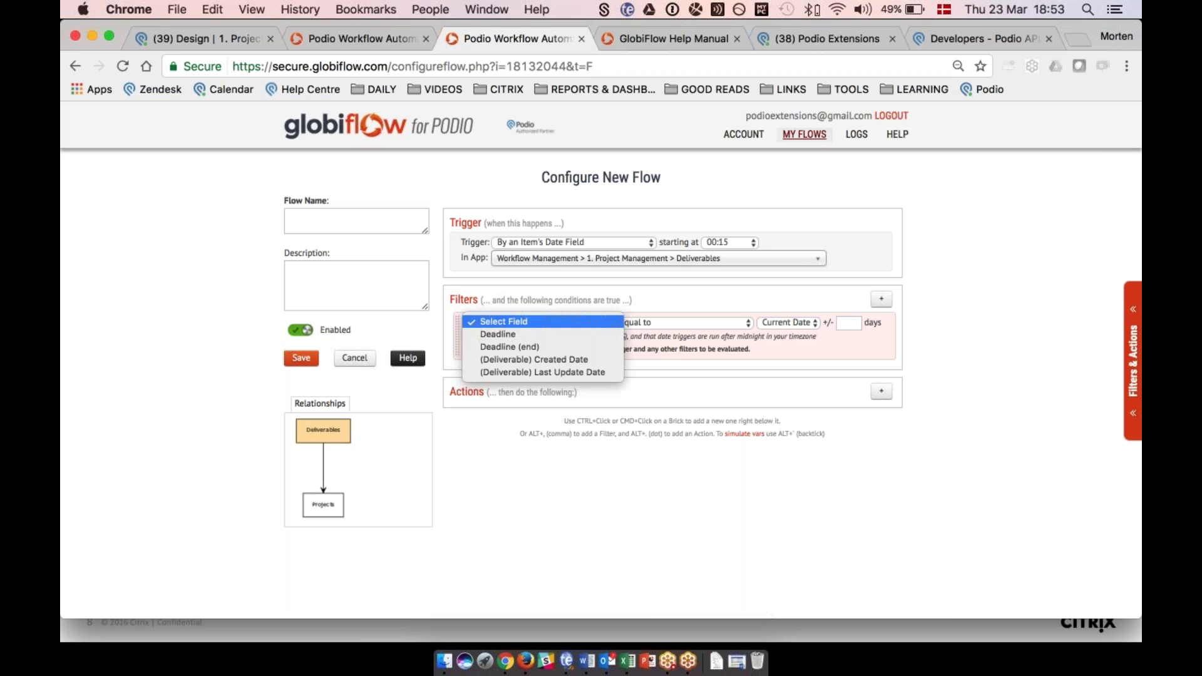
left_click(511, 336)
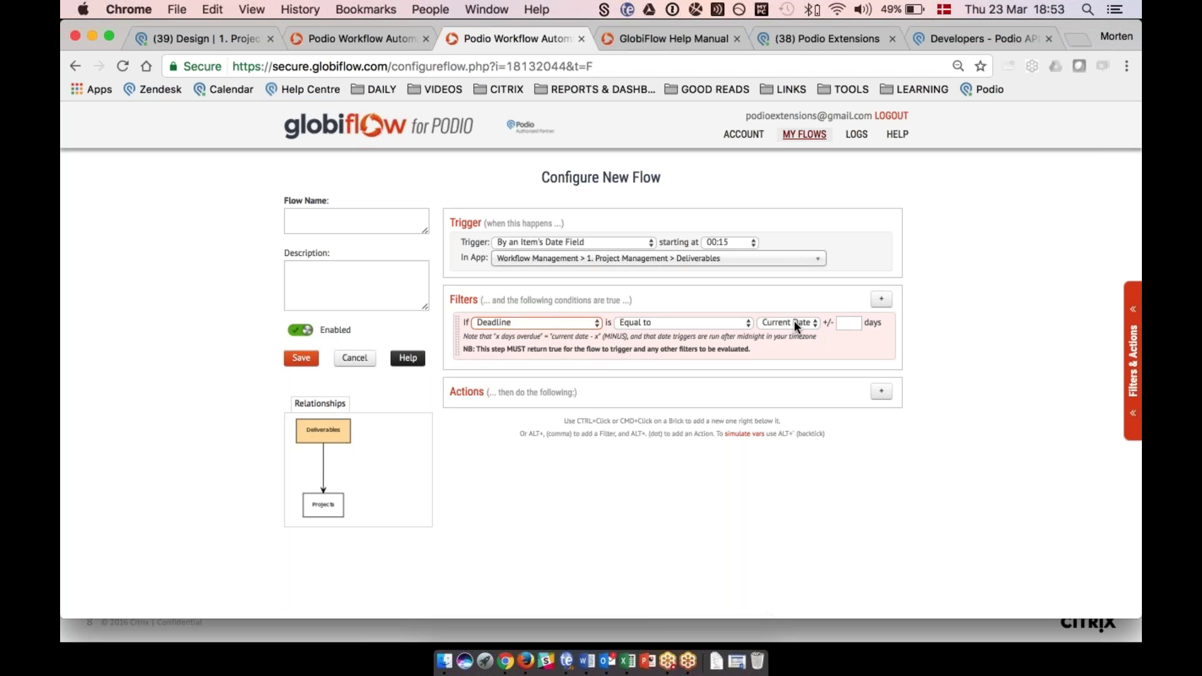
left_click(841, 322)
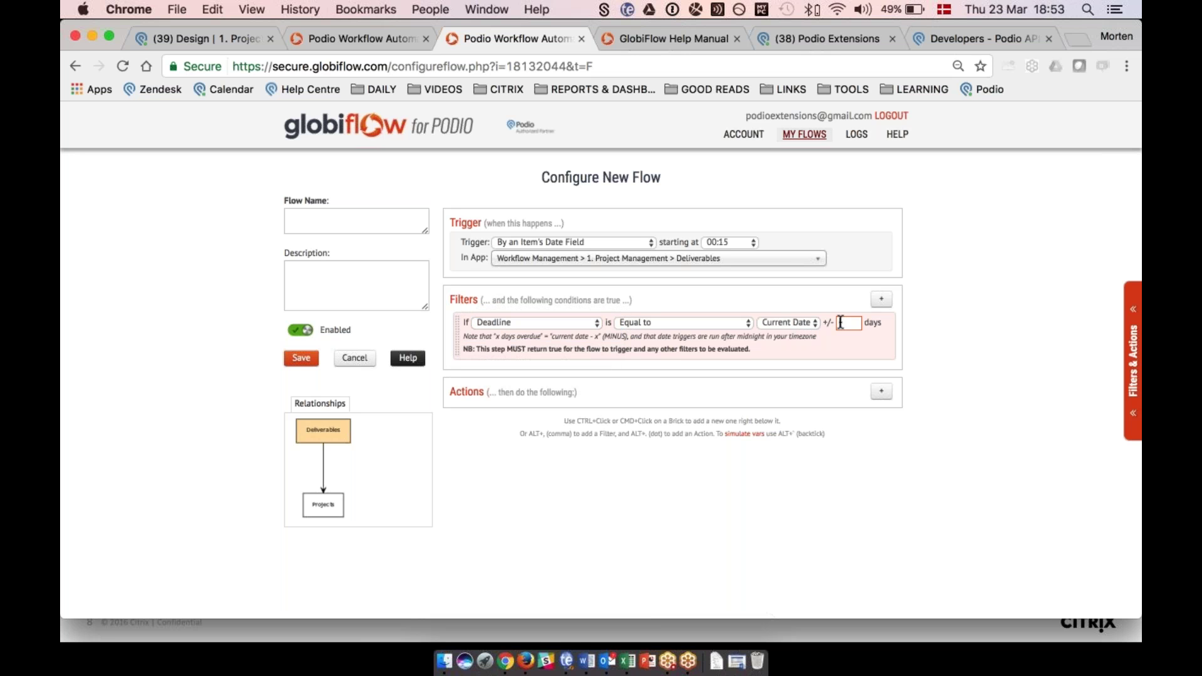
type("1")
left_click(788, 385)
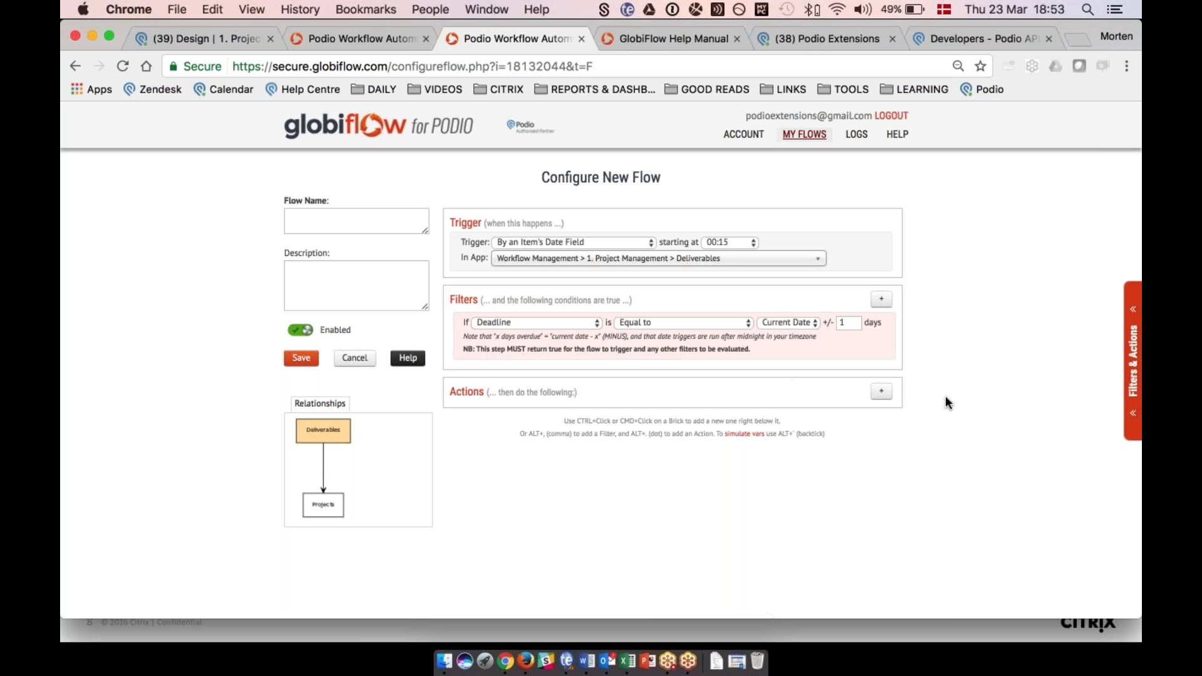
left_click(884, 391)
type("comm")
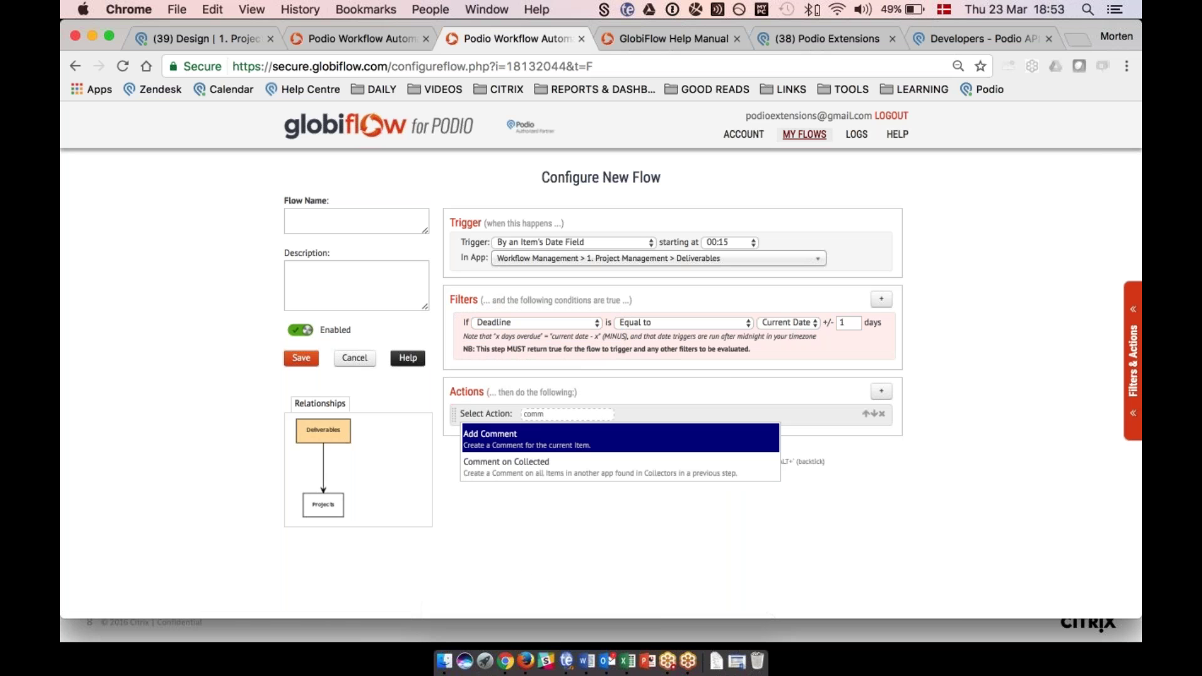
key("Return")
left_click(880, 428)
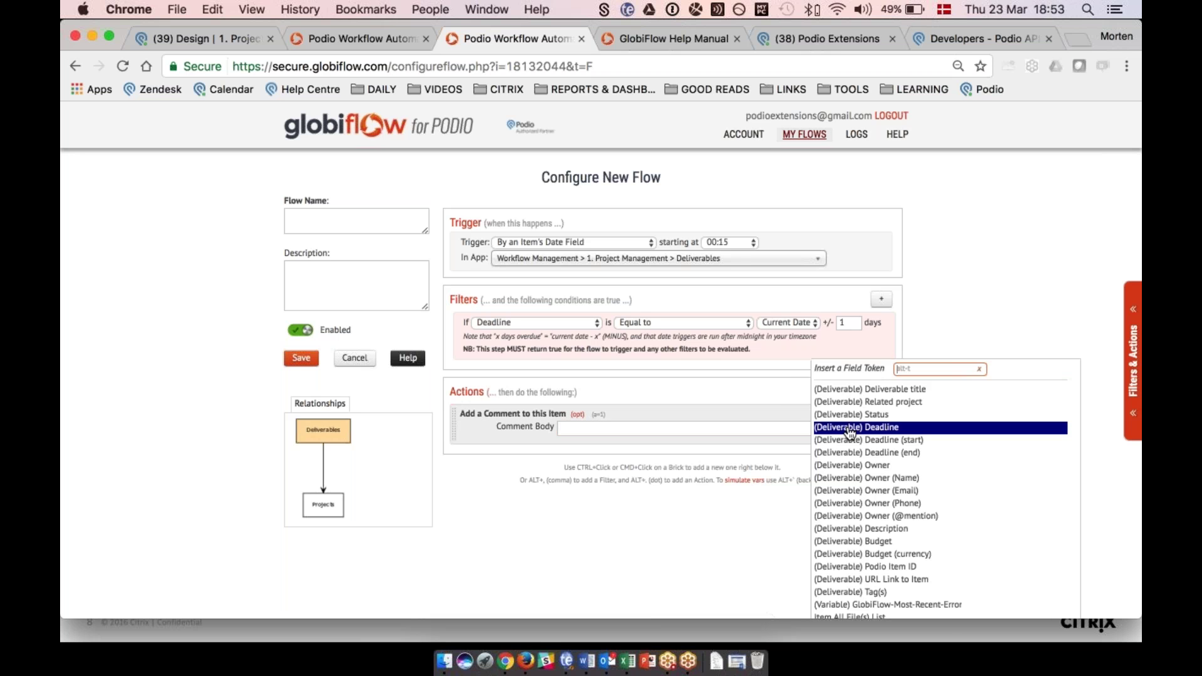
left_click(901, 515)
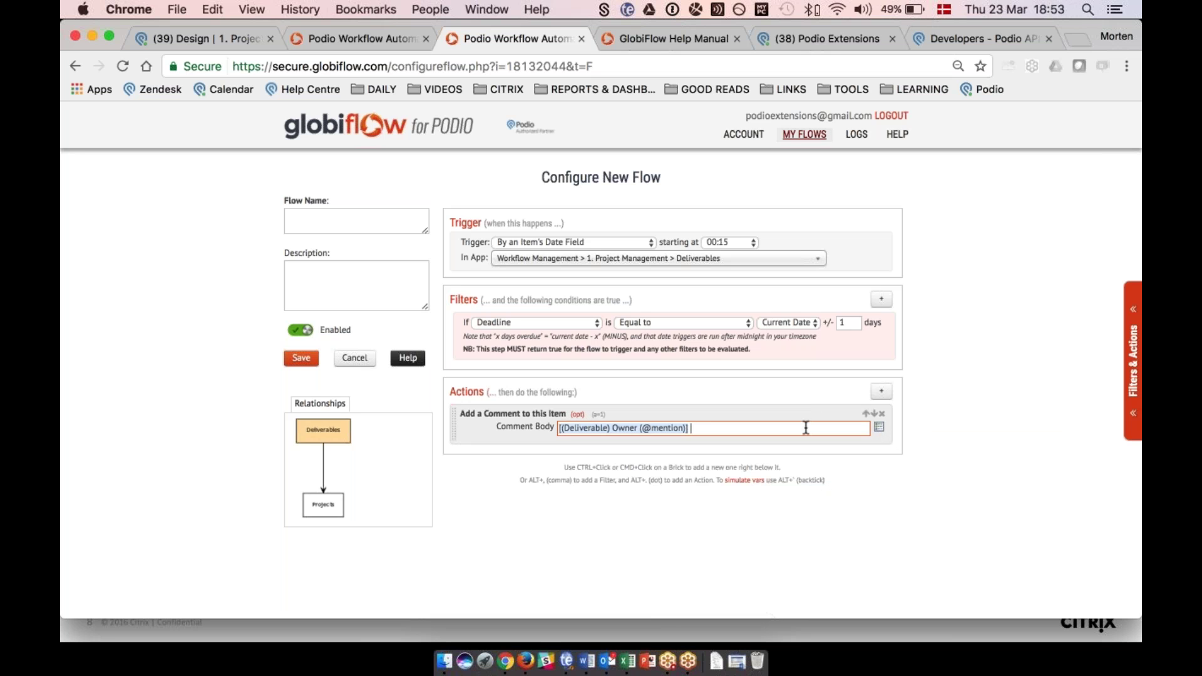
type("this is overdue!")
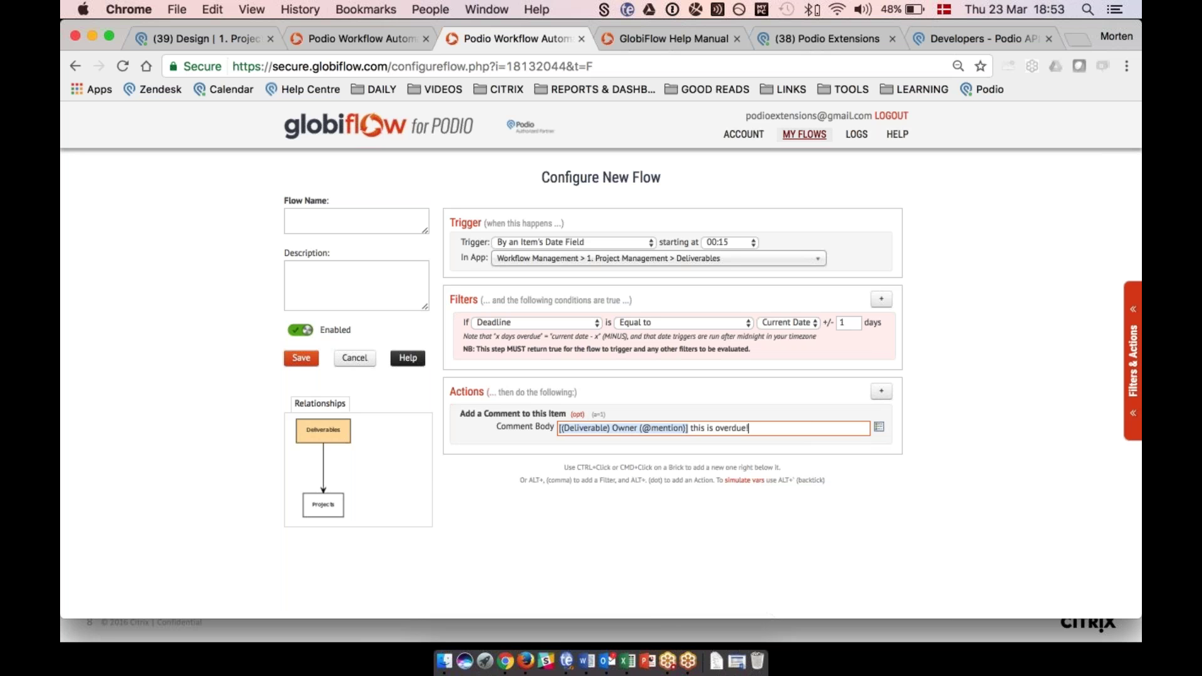
left_click(363, 361)
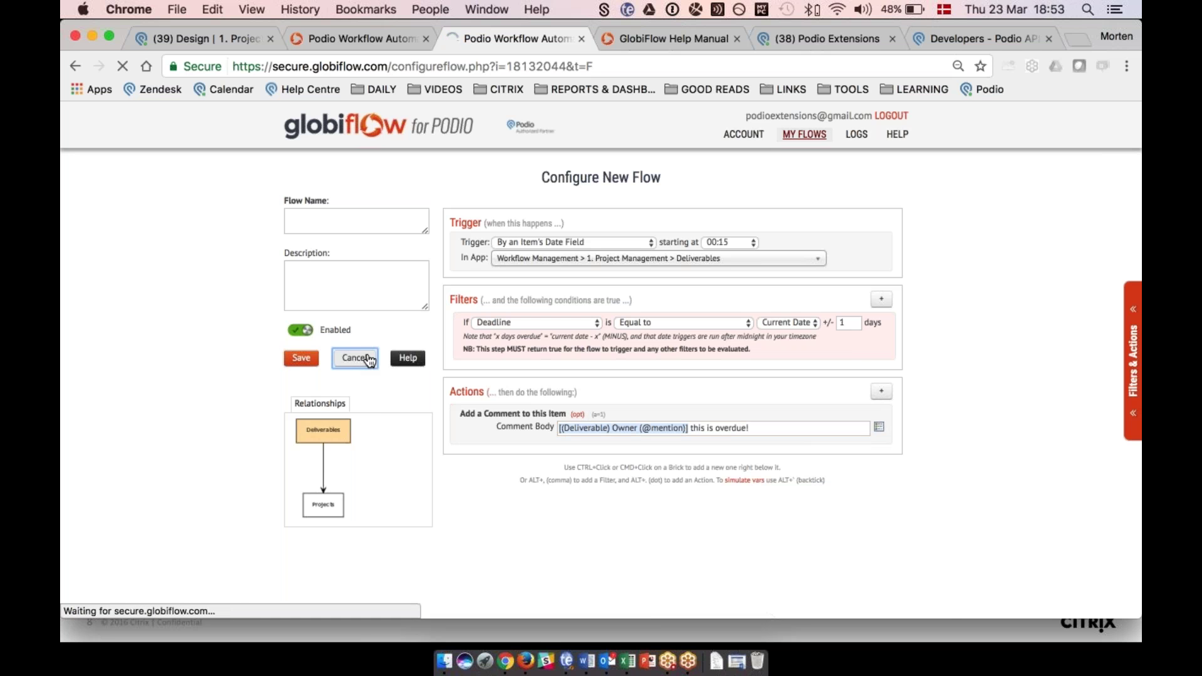
left_click(369, 249)
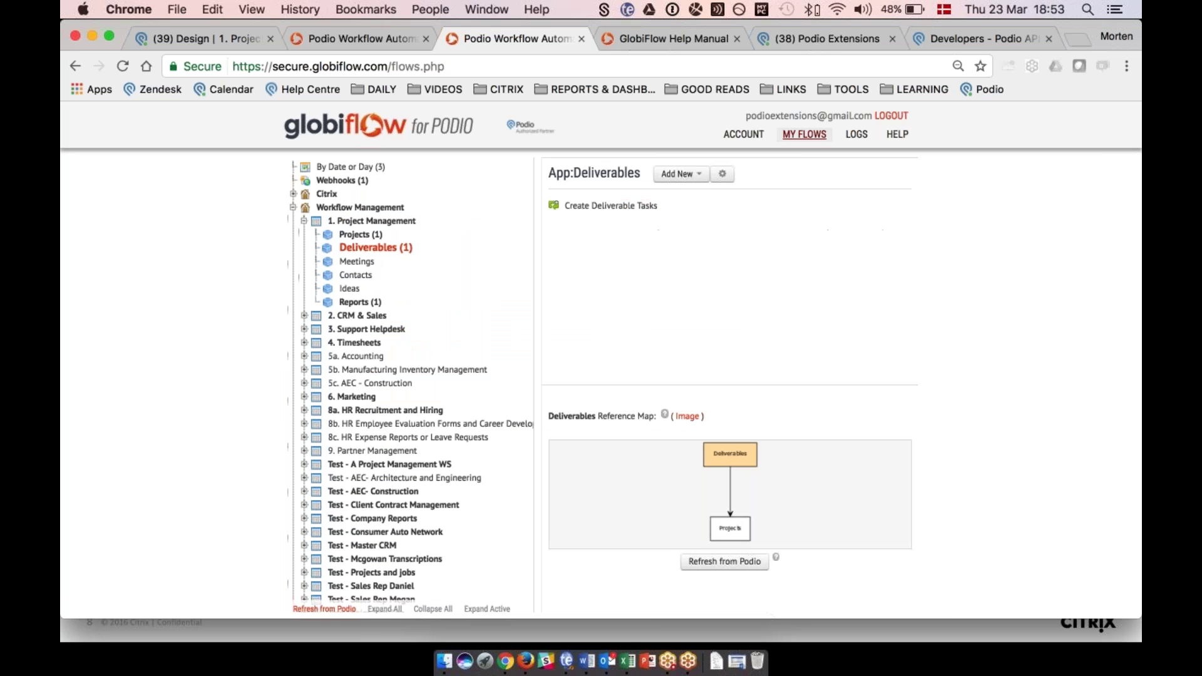
Start another new Deliverables flow and browse triggers from Date Field to External Link.
left_click(681, 173)
left_click(688, 198)
scroll(601, 360, "down", 3)
scroll(601, 360, "down", 1)
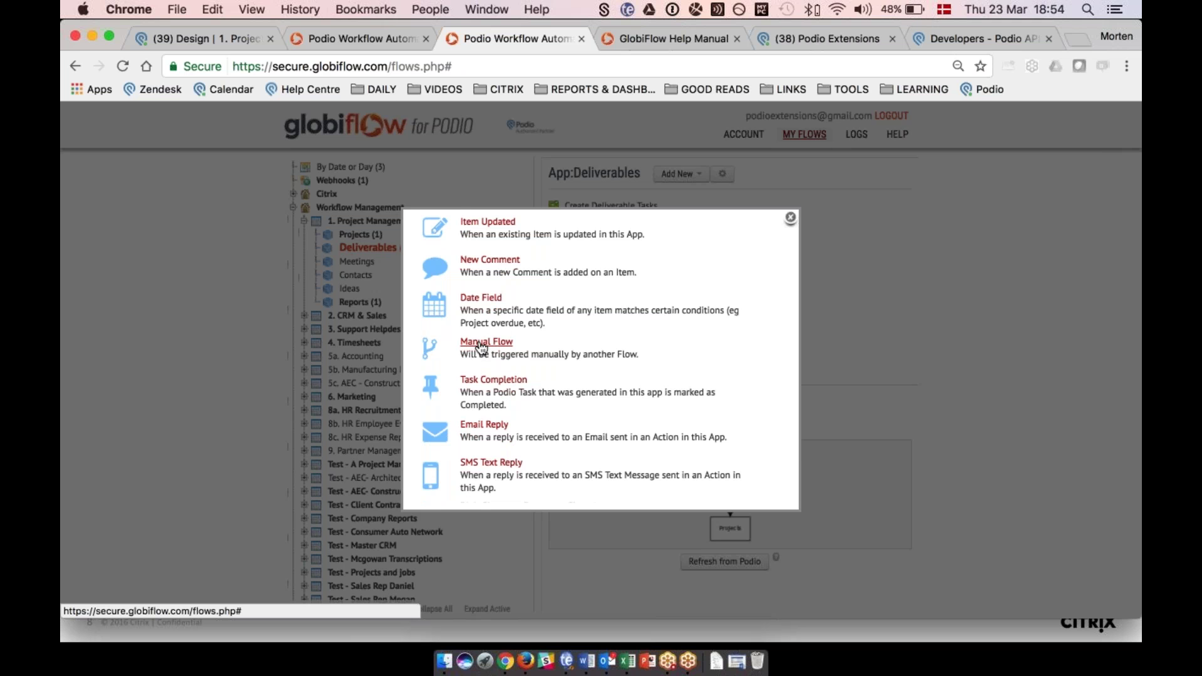
scroll(481, 347, "down", 1)
scroll(481, 347, "up", 1)
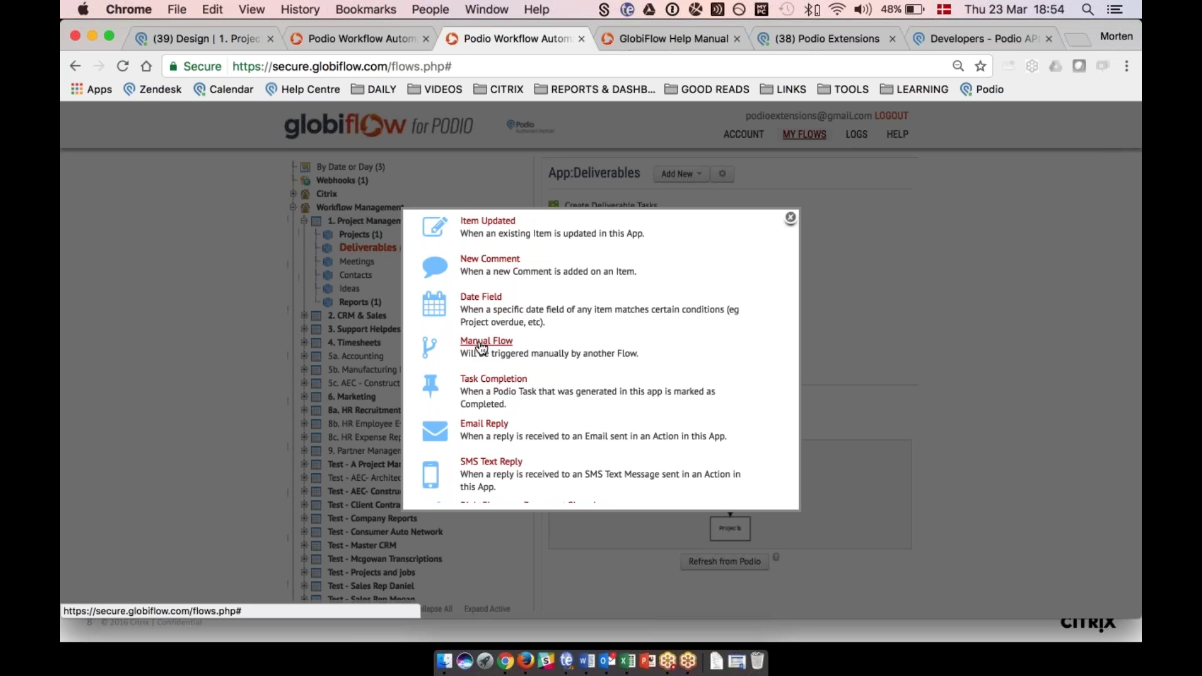
scroll(482, 344, "down", 3)
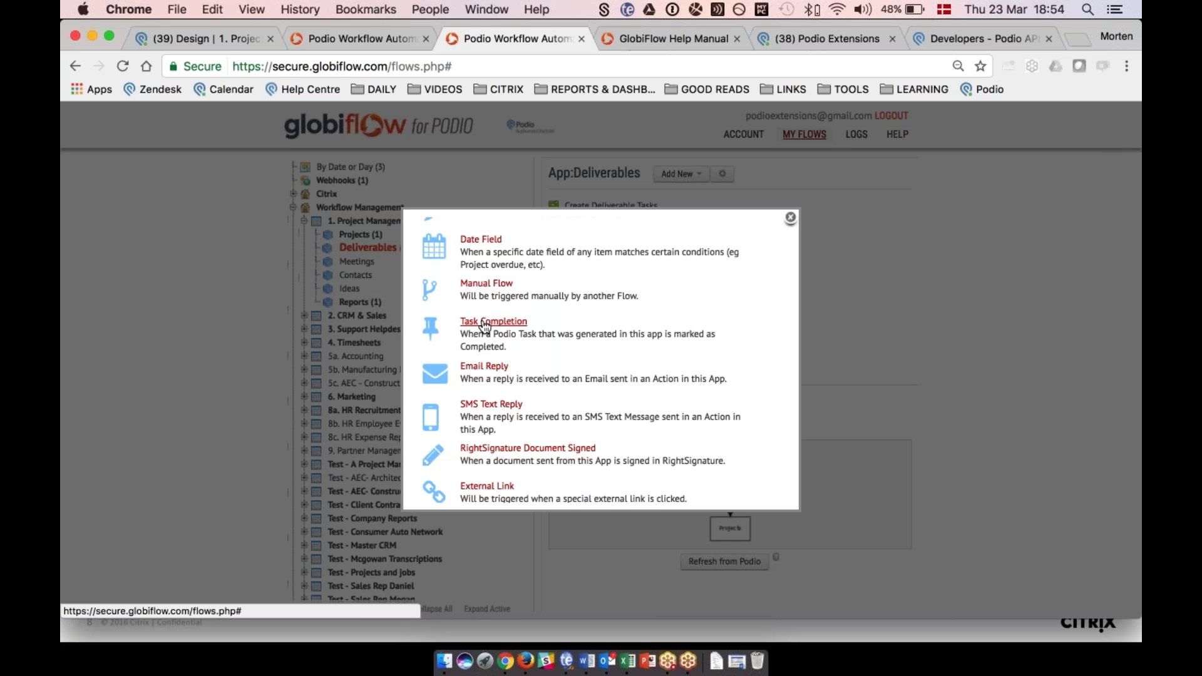
scroll(486, 325, "down", 1)
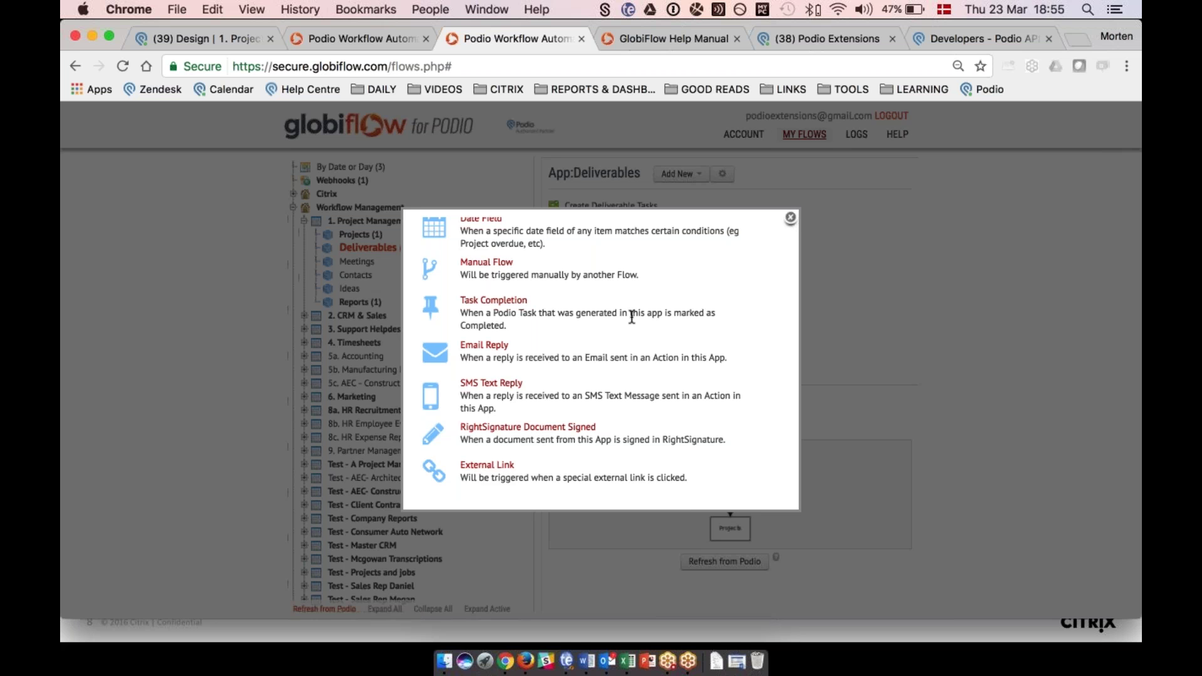
scroll(557, 317, "up", 5)
Trigger the flow When an Item is Updated and add a Custom (Calc) evaluation filter.
left_click(466, 324)
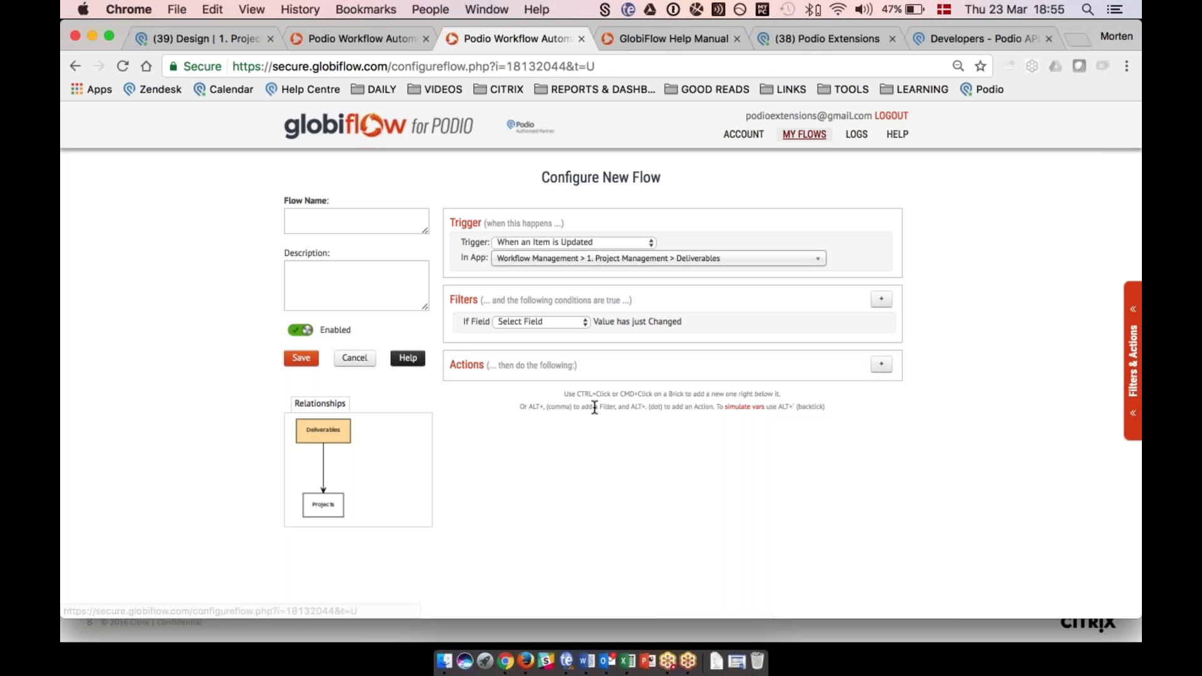
left_click_drag(520, 408, 675, 405)
left_click(676, 404)
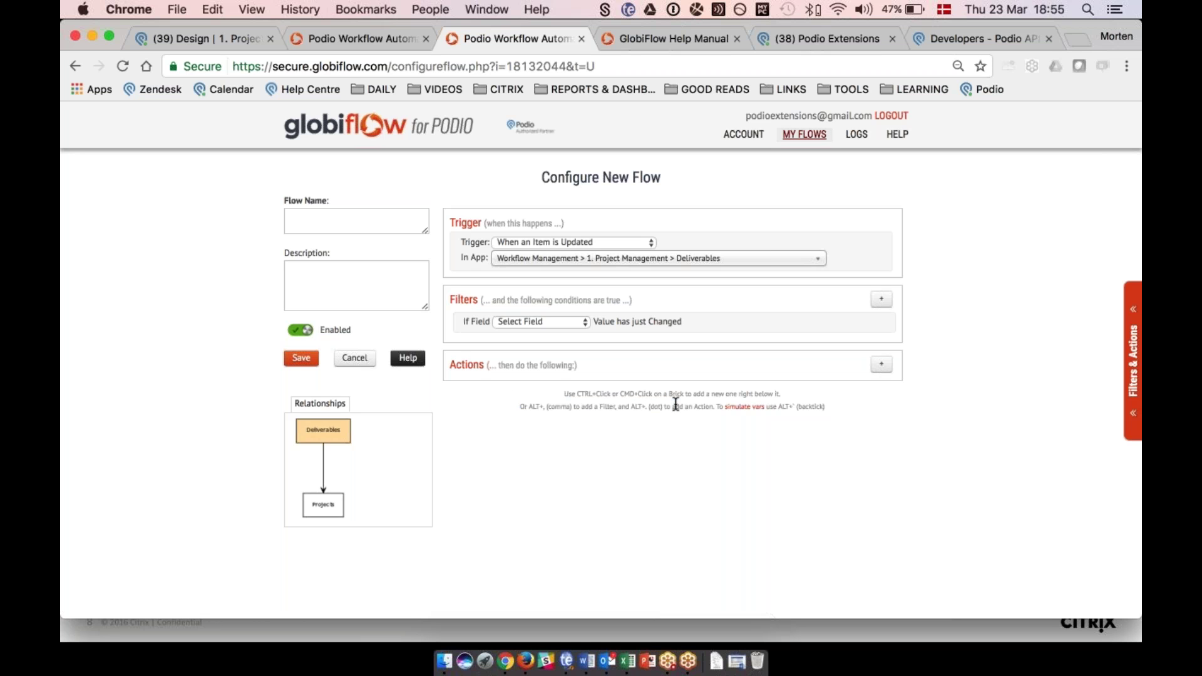
left_click(1134, 360)
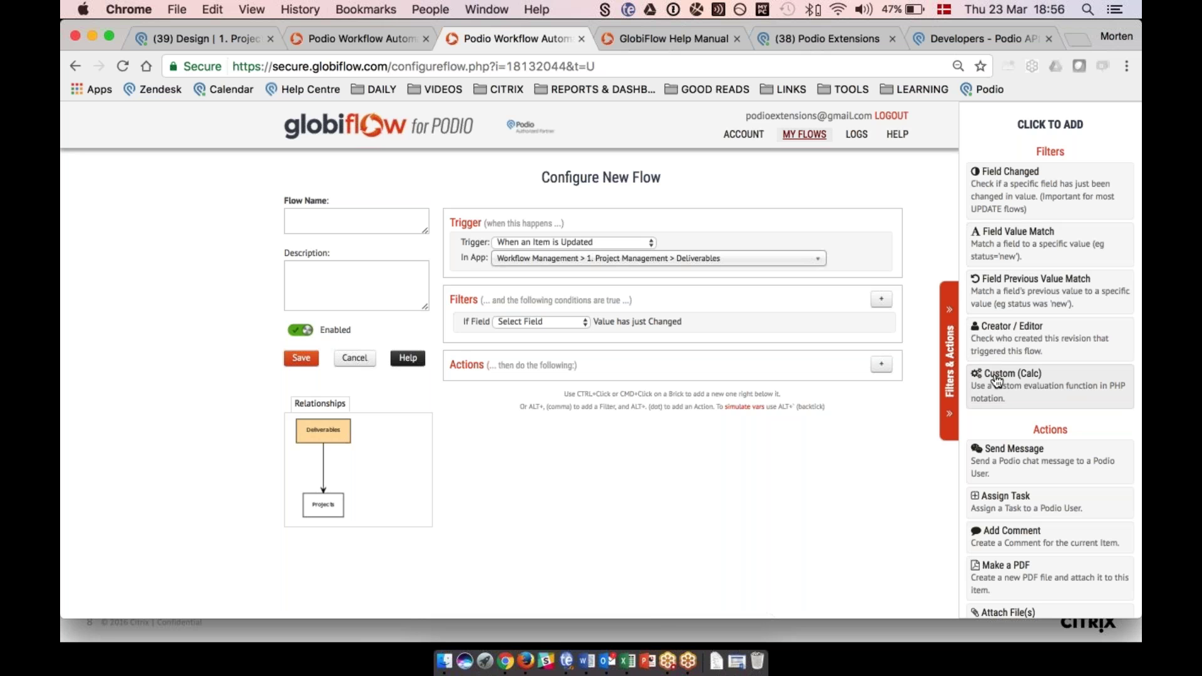
left_click(996, 380)
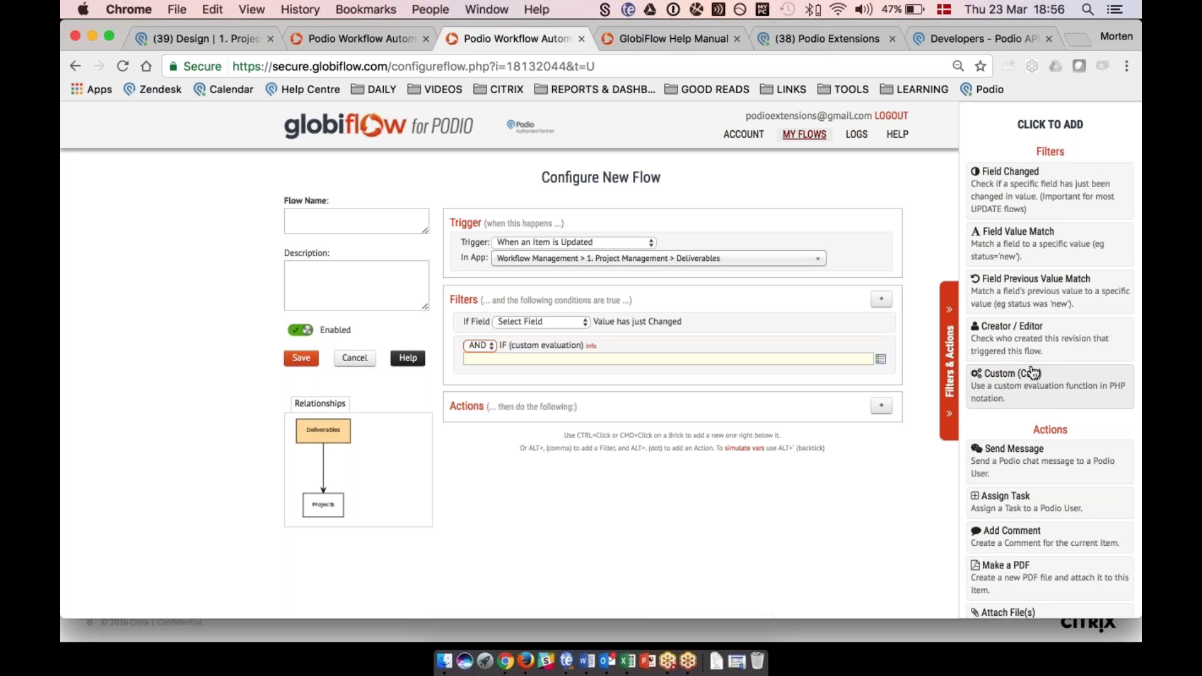
Add Send Message, Assign Task, Add Comment and Make a PDF actions to the flow.
scroll(1032, 374, "down", 2)
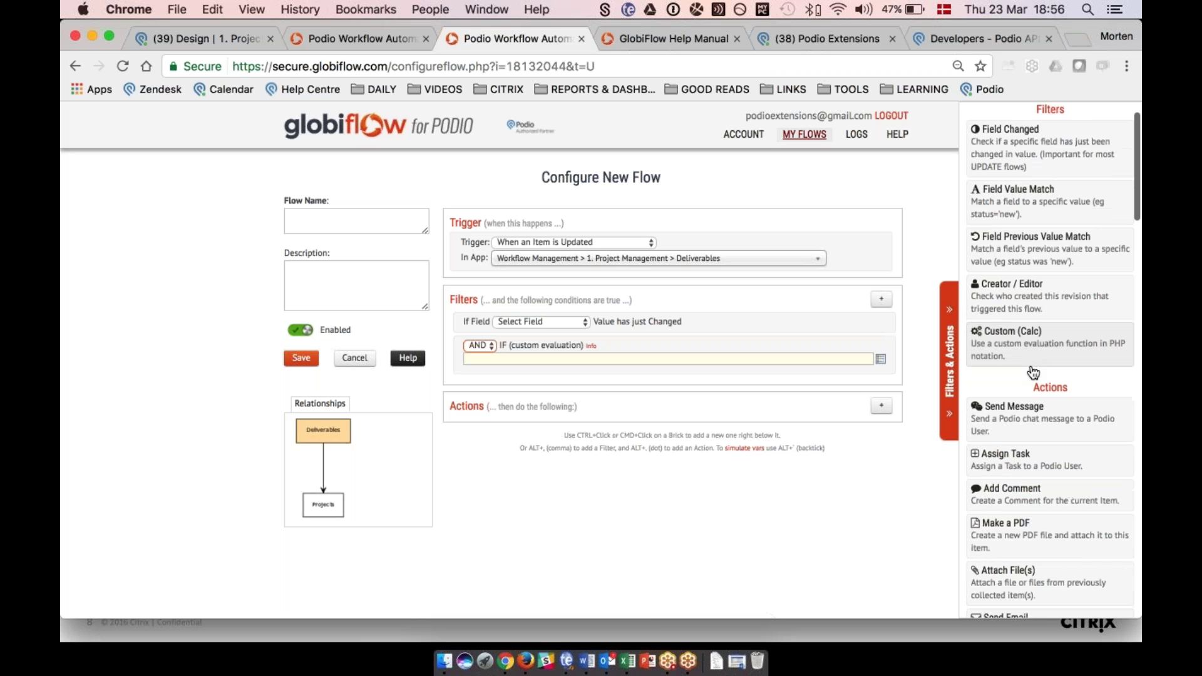
scroll(1033, 372, "down", 2)
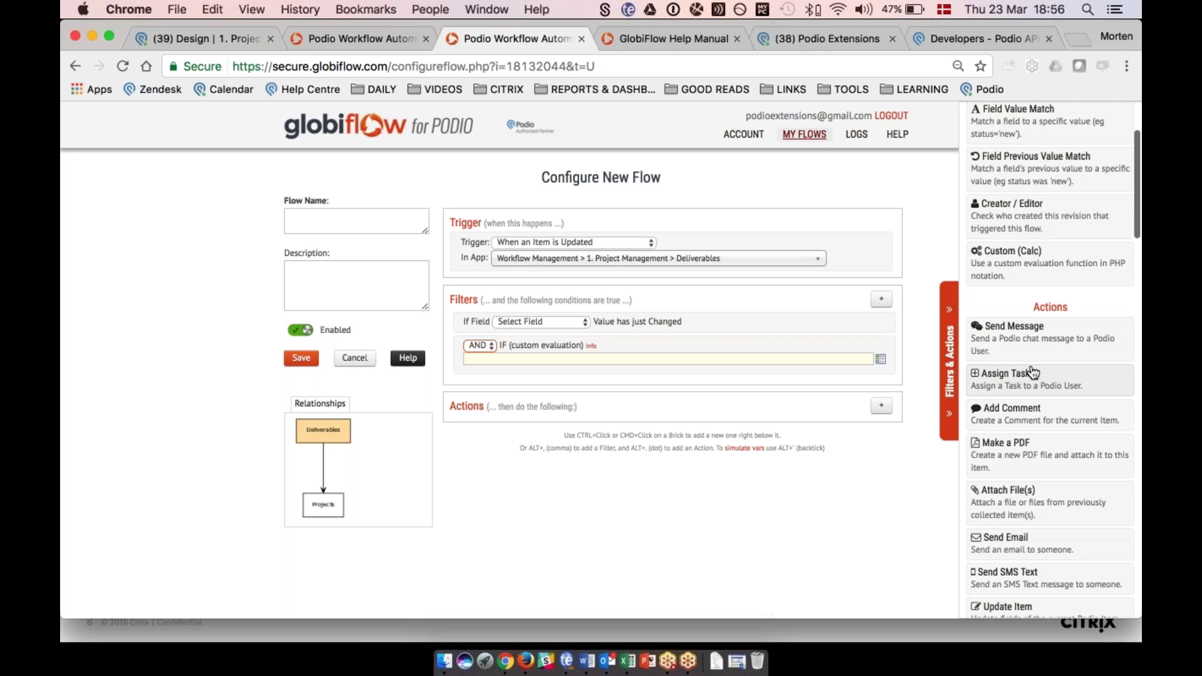
scroll(1033, 372, "down", 2)
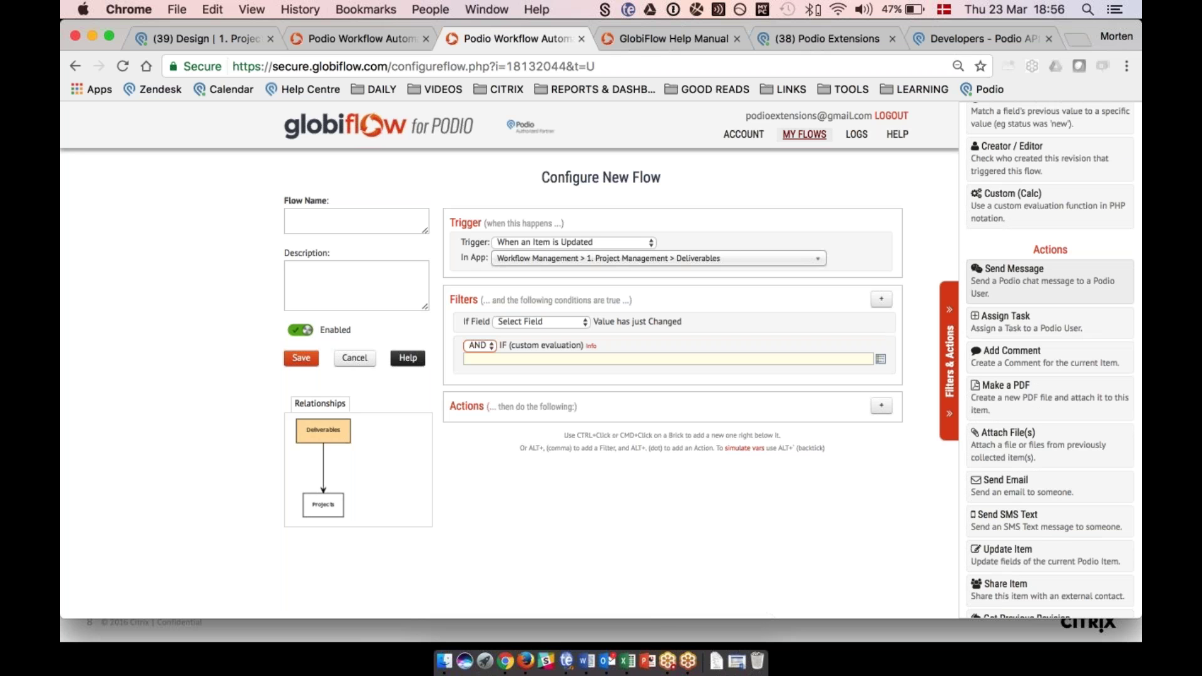
left_click(1015, 275)
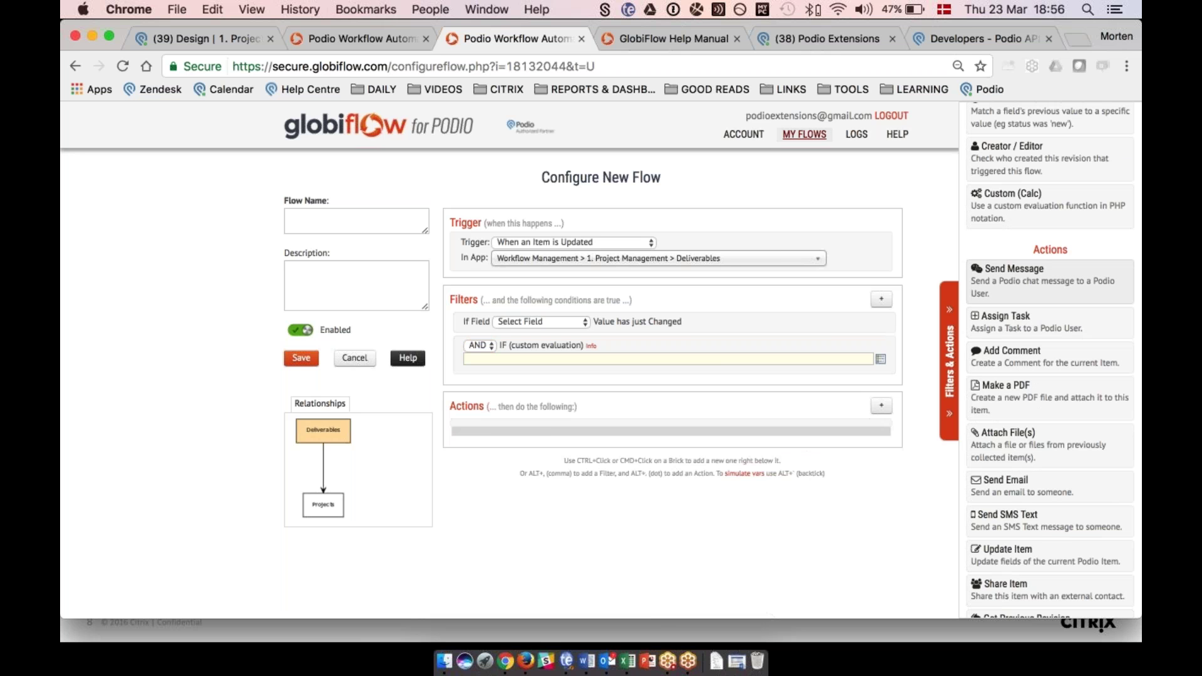
scroll(592, 487, "down", 4)
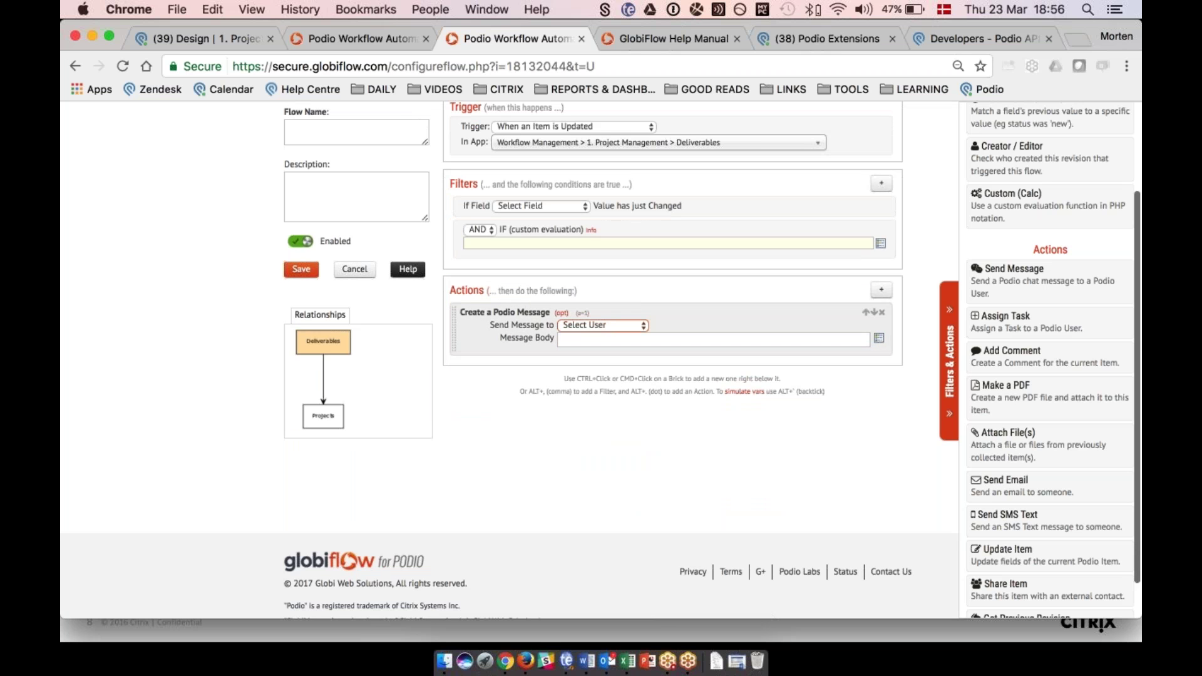
left_click(1020, 332)
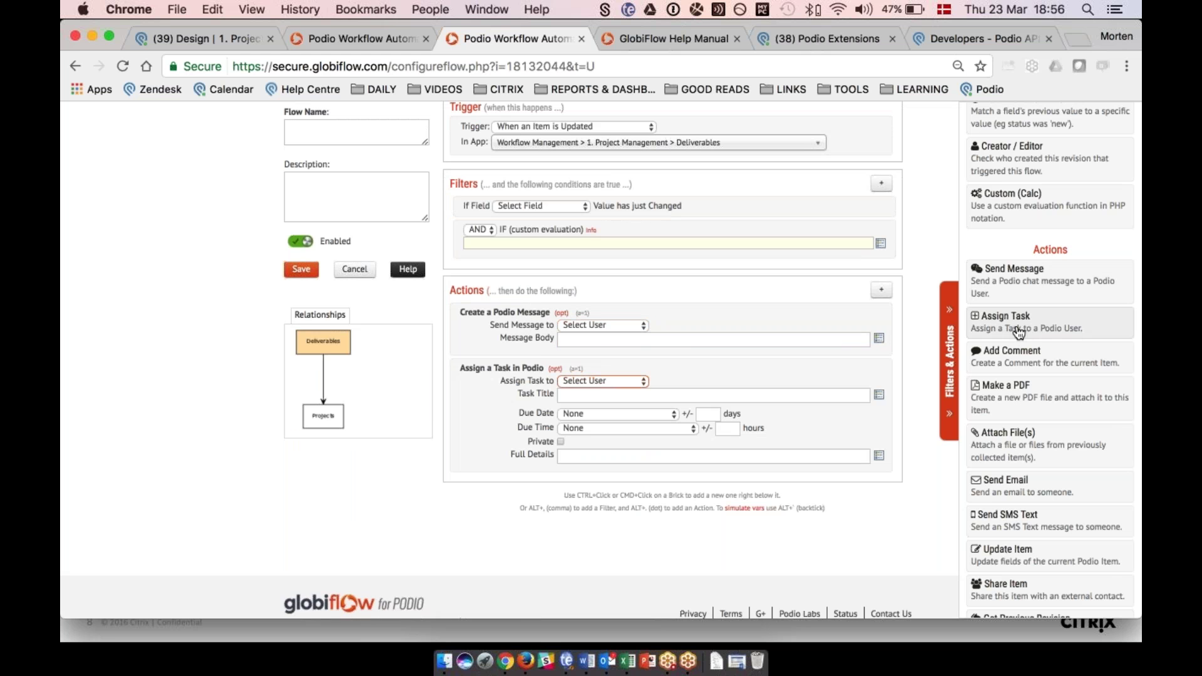
left_click(1033, 365)
scroll(832, 360, "down", 3)
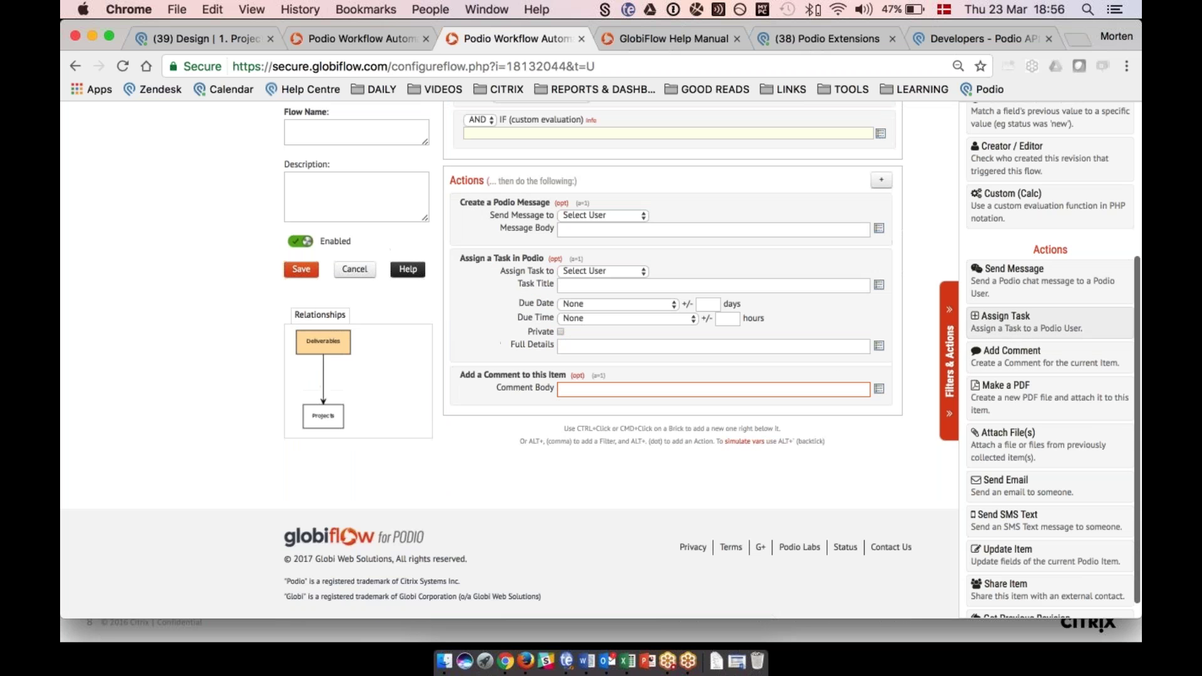
left_click(1041, 393)
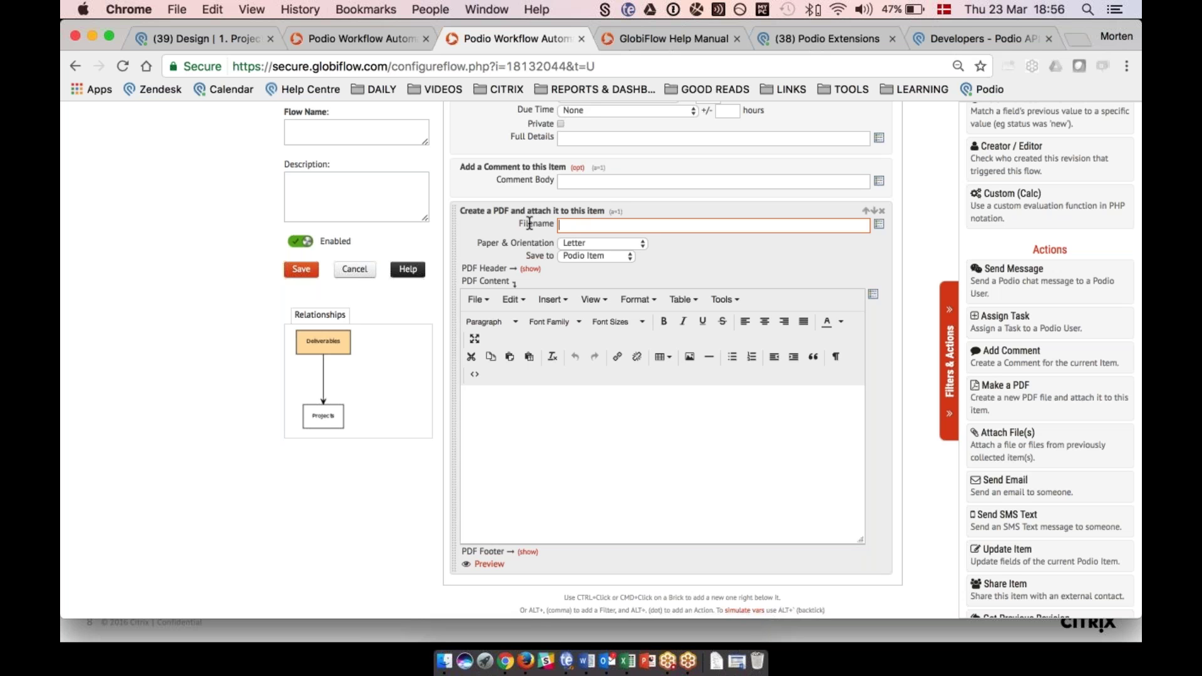
Inspect the PDF action's filename tokens, header editor and HTML source view.
left_click(880, 226)
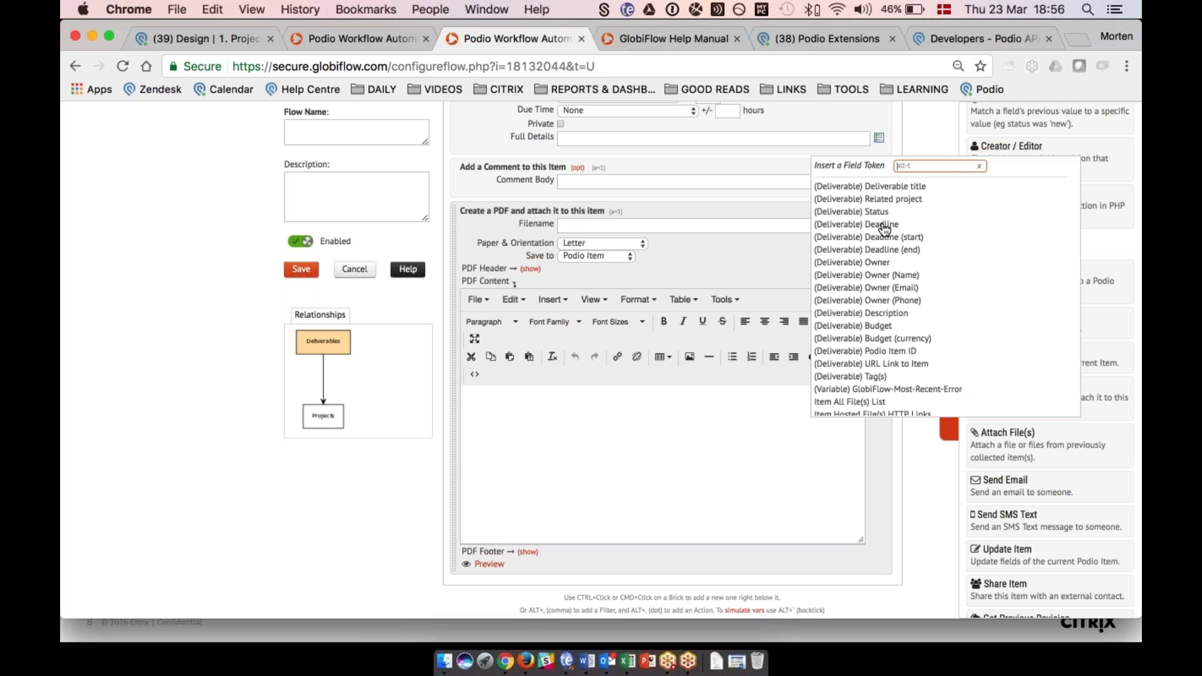
left_click(698, 263)
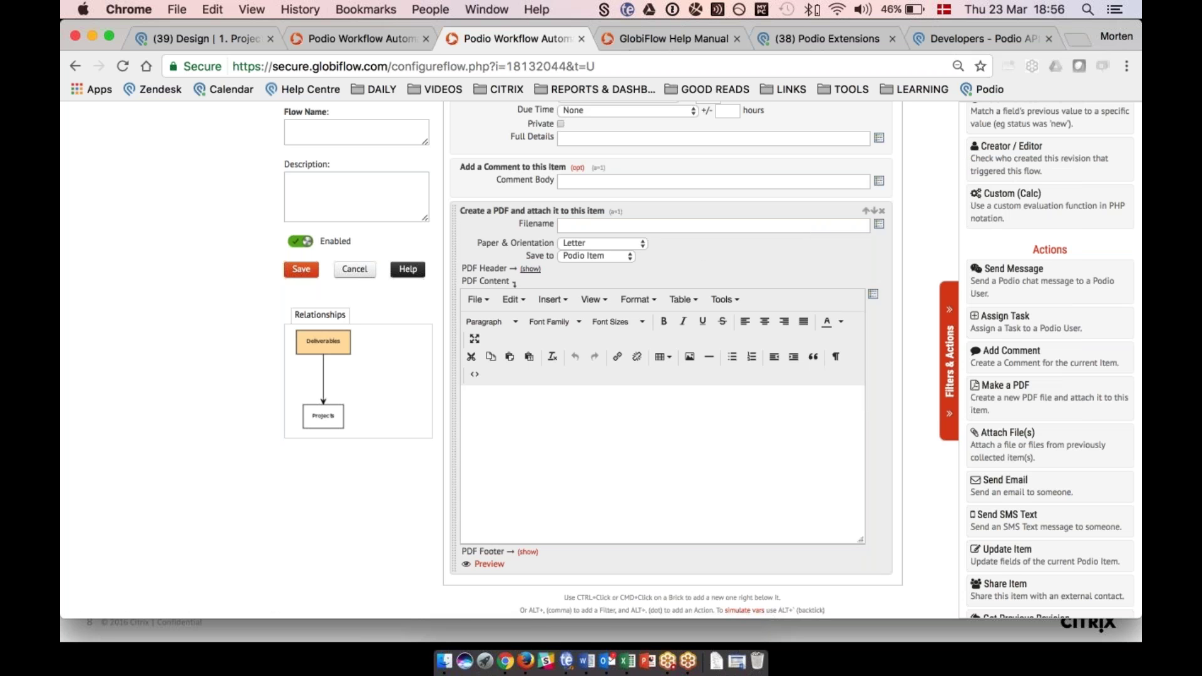
left_click(531, 269)
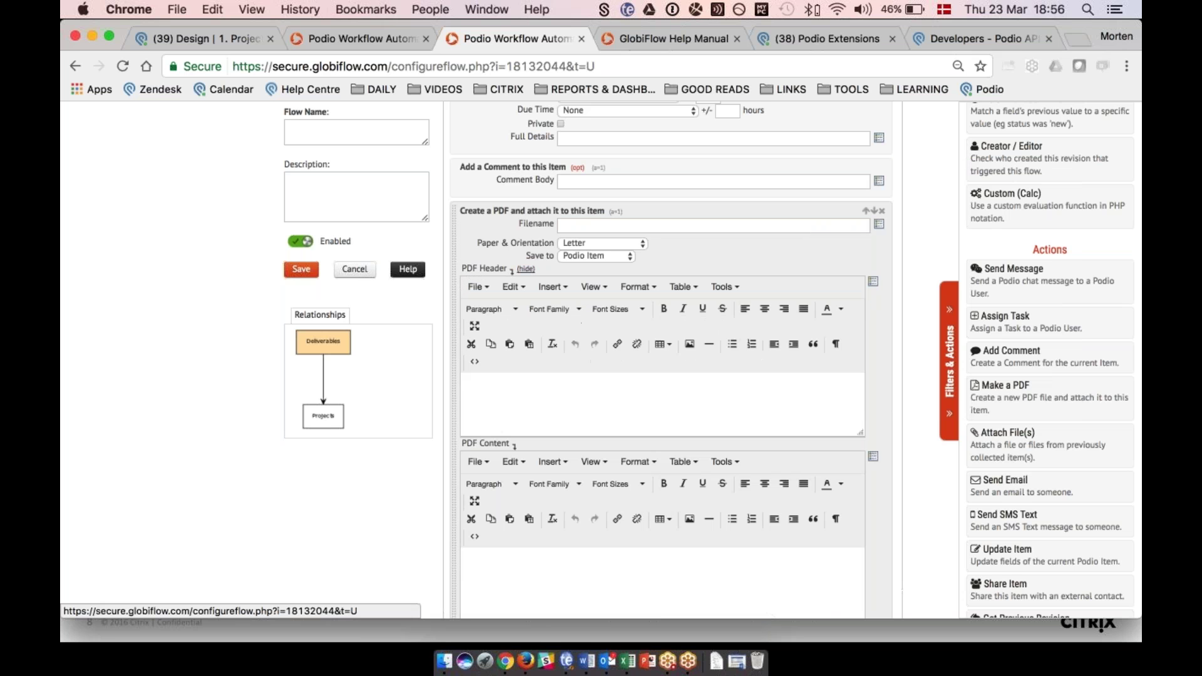
left_click(526, 269)
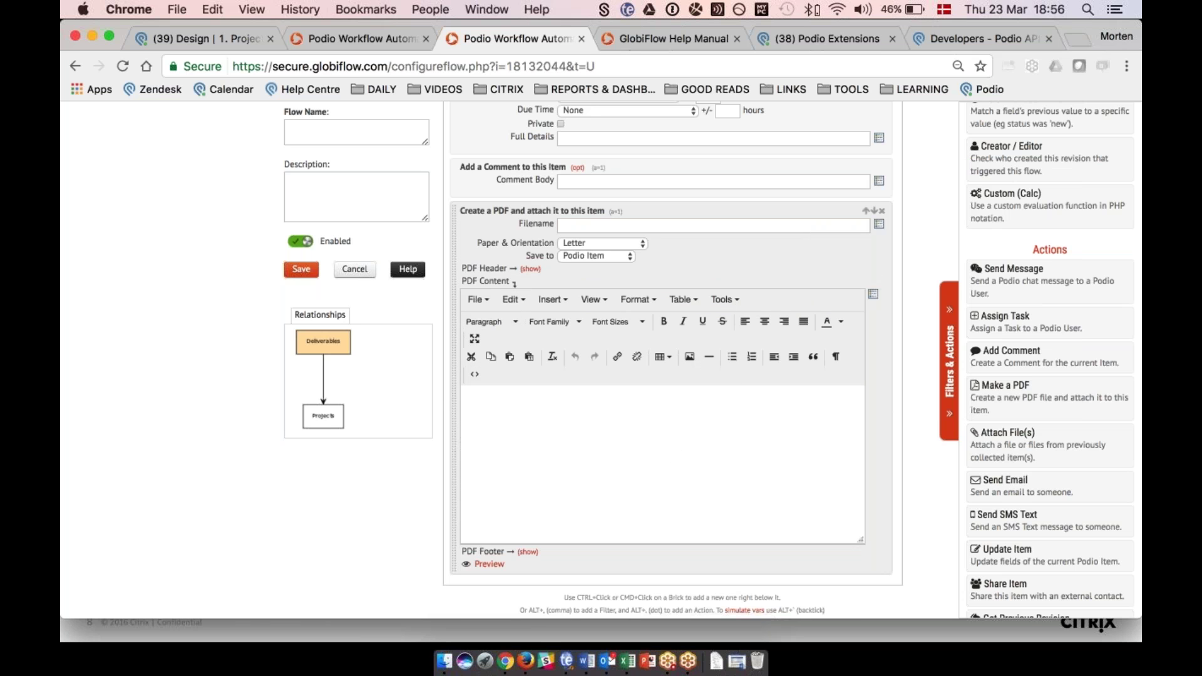
left_click(474, 377)
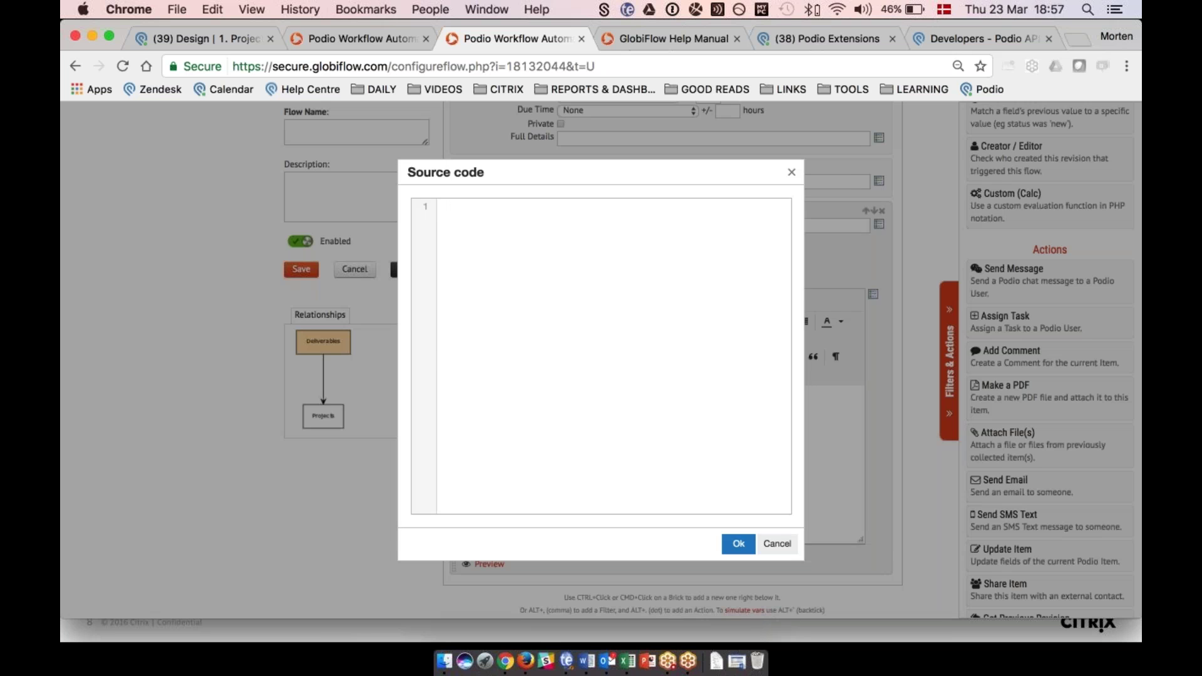
left_click(791, 173)
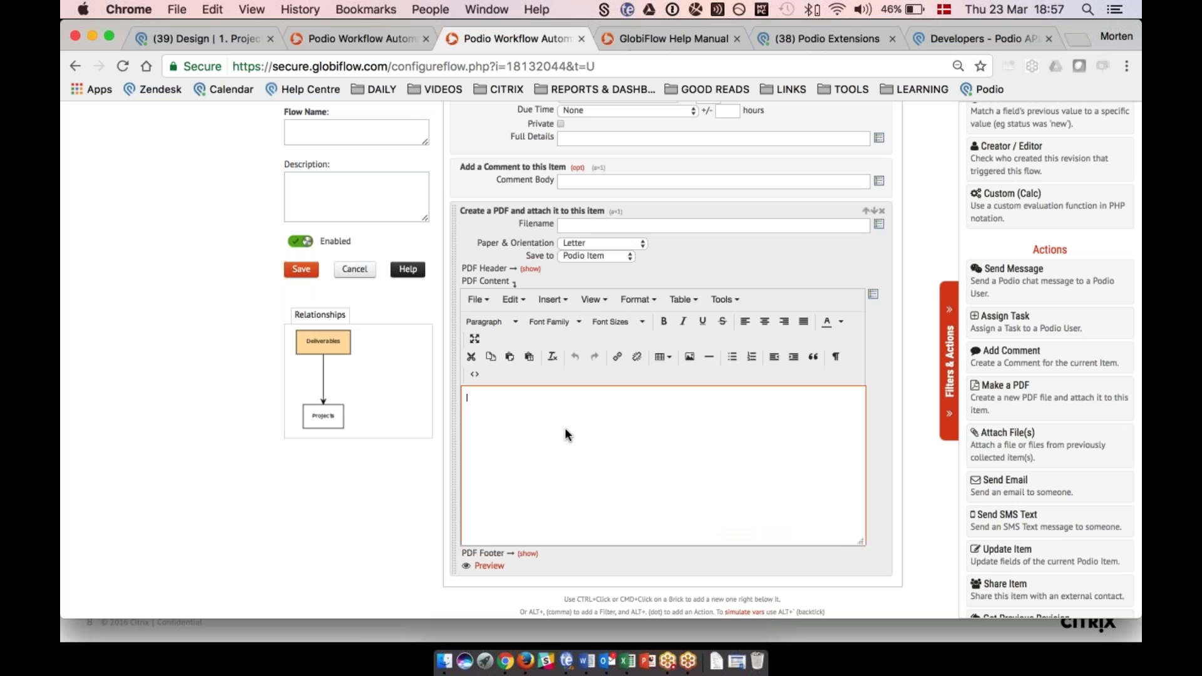
Write 'Hey' followed by the Deliverable Owner (Name) token in the PDF content.
left_click(754, 411)
left_click(874, 299)
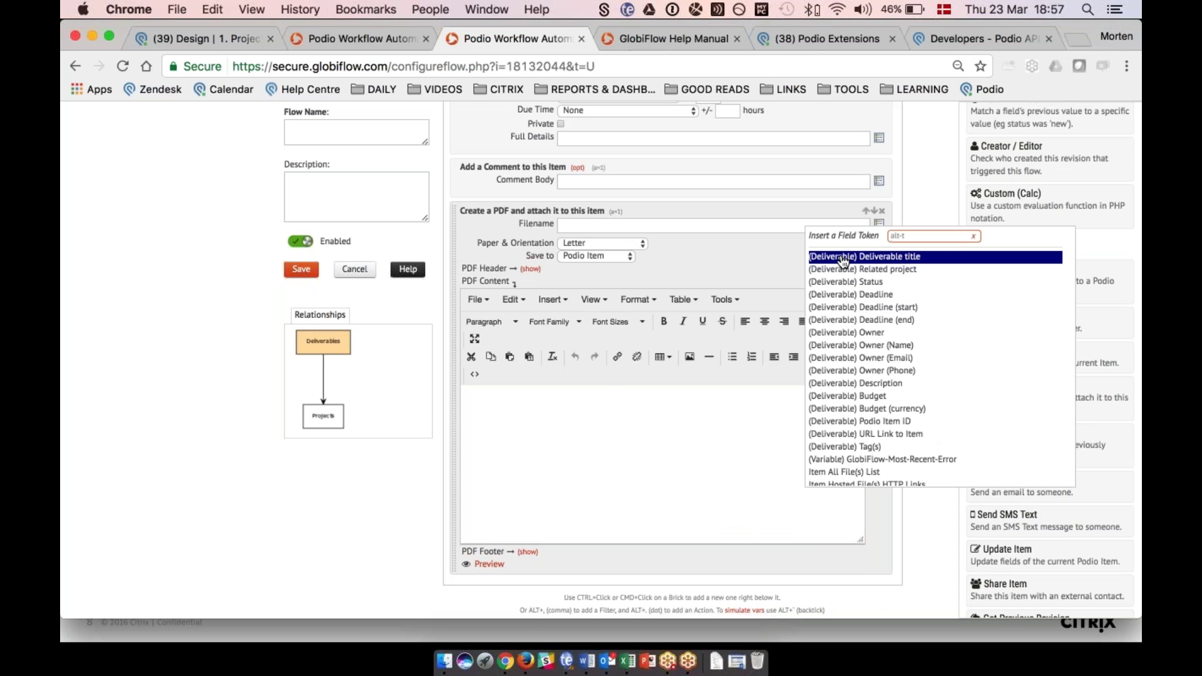
left_click(603, 396)
type("Hey")
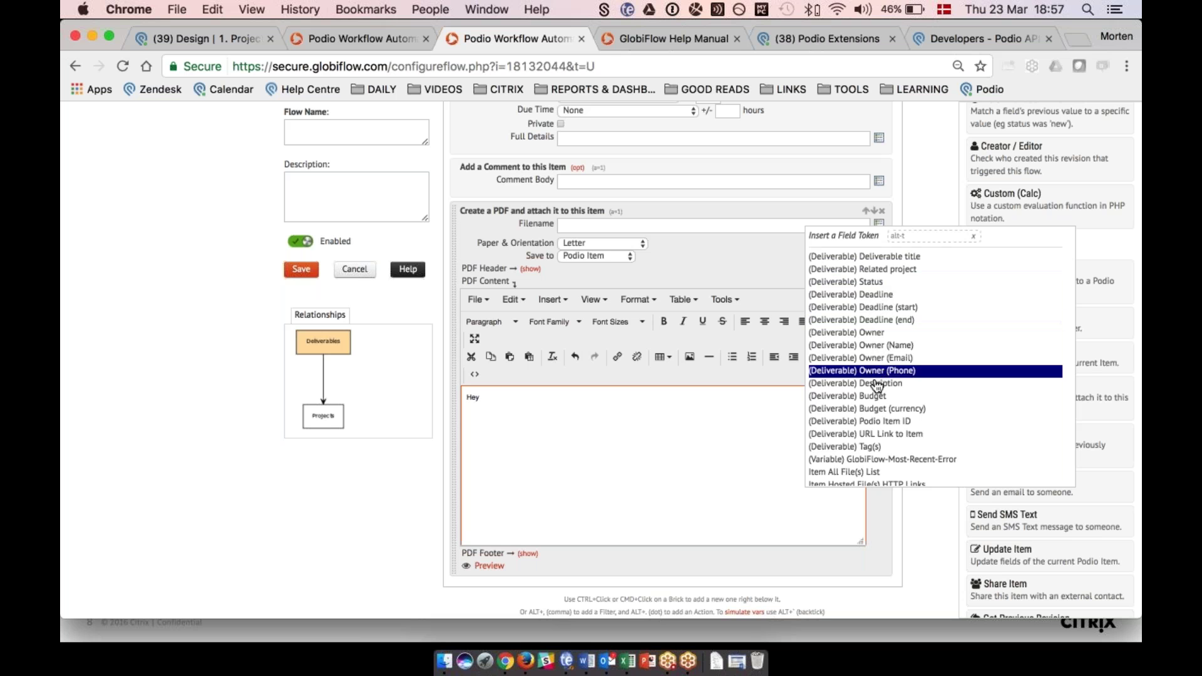
left_click(877, 345)
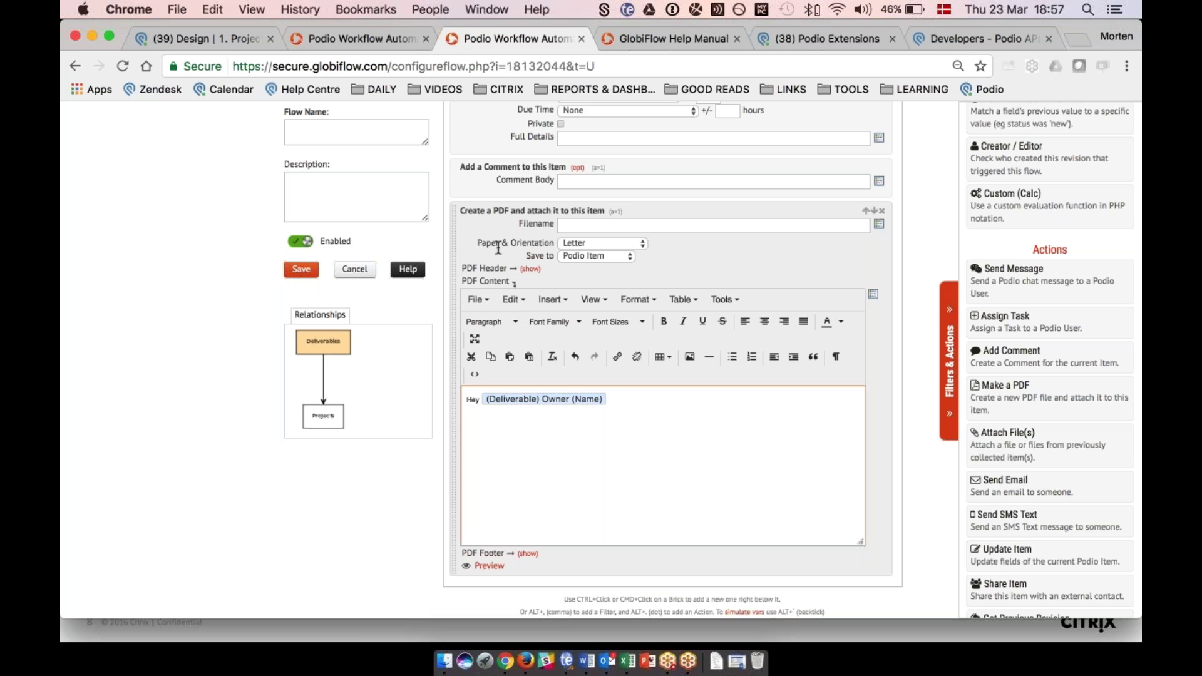
Add a Send an Email action after the PDF.
scroll(499, 249, "down", 2)
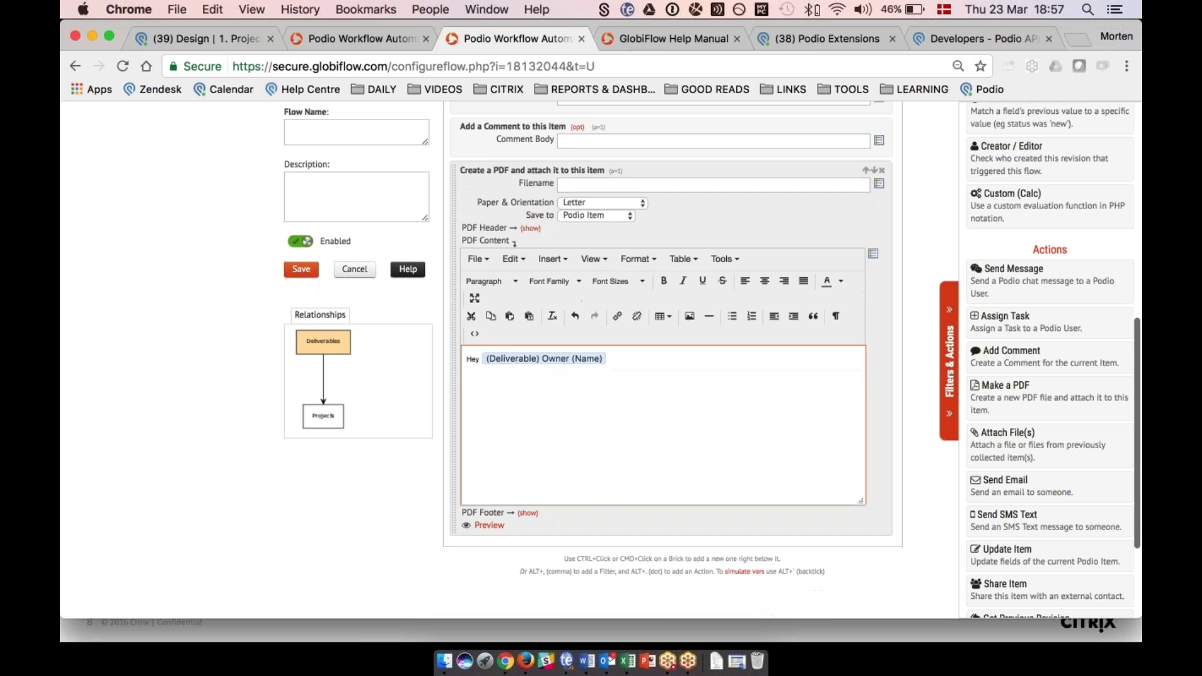
left_click(1004, 491)
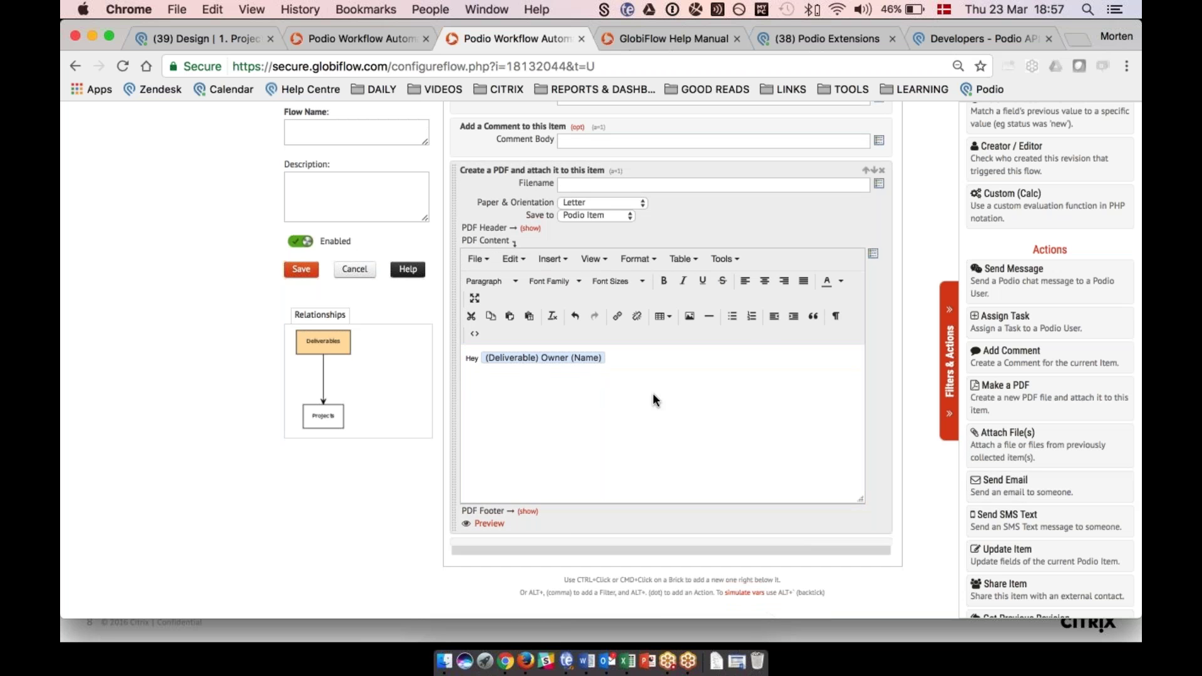
scroll(653, 392, "down", 3)
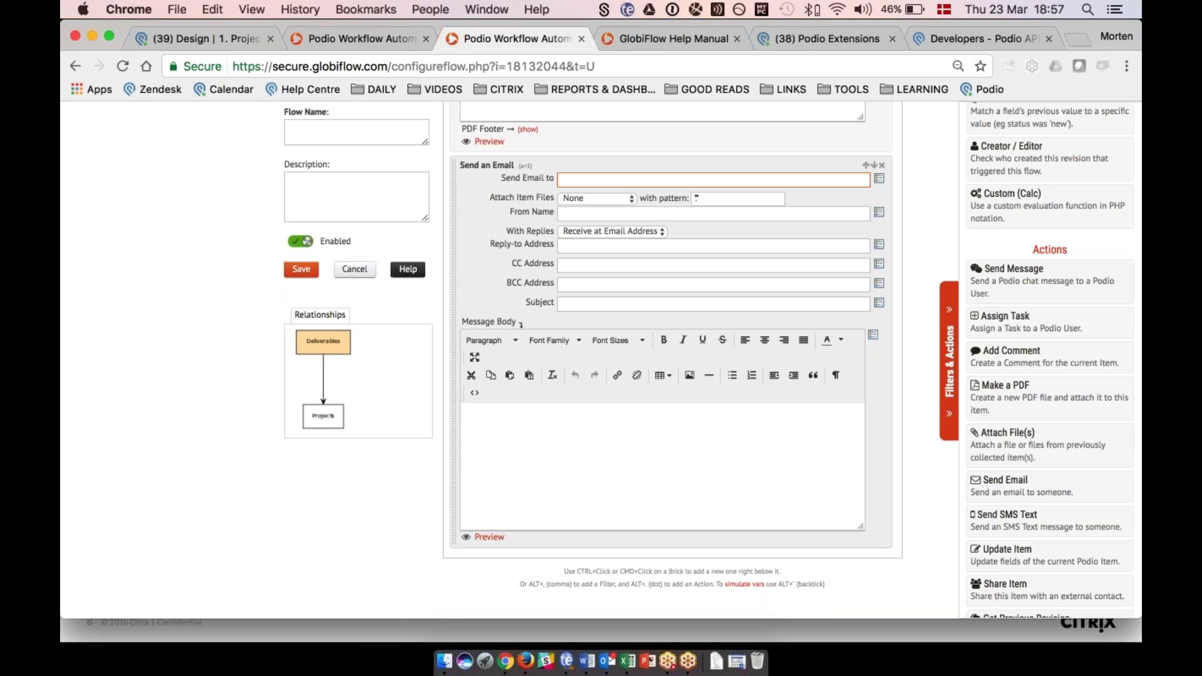
Inspect the blank email's message body and its recipient field tokens.
scroll(605, 223, "up", 3)
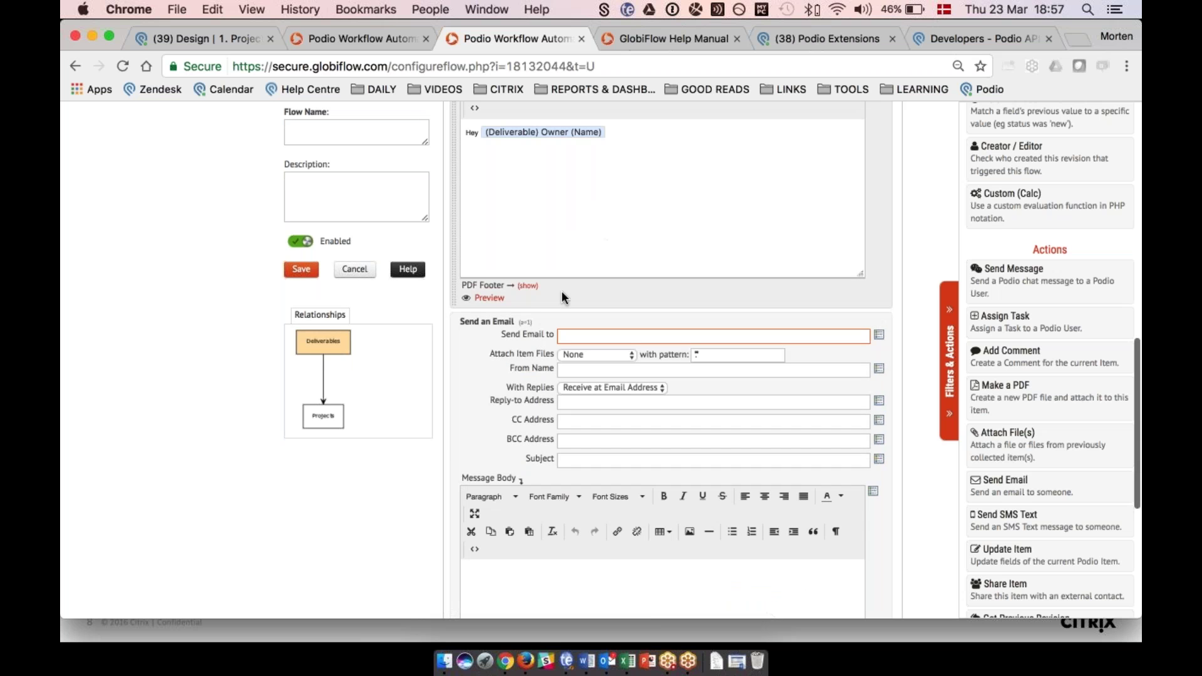
scroll(486, 431, "down", 2)
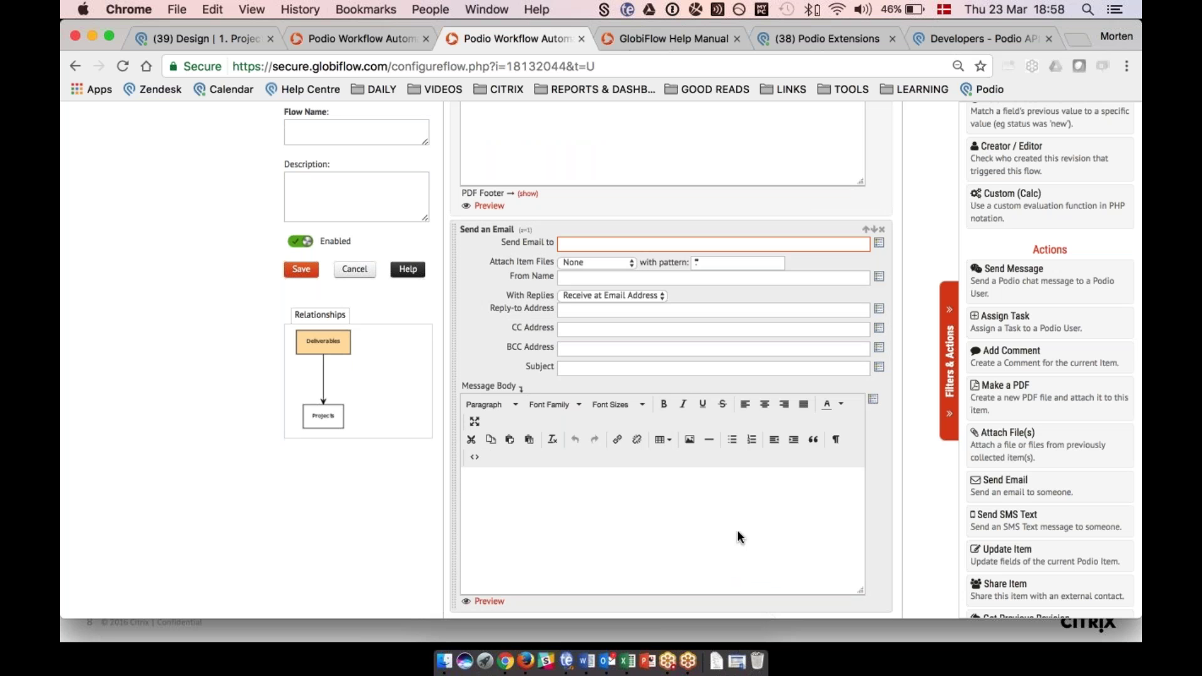
left_click(684, 481)
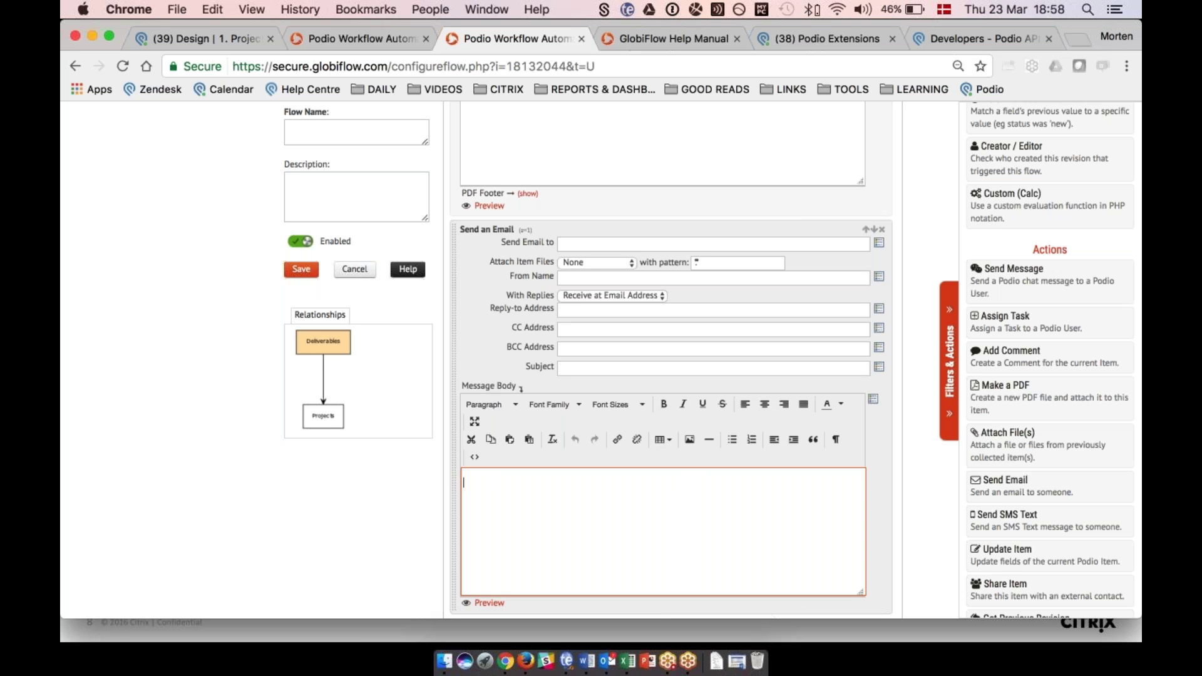
left_click(513, 327)
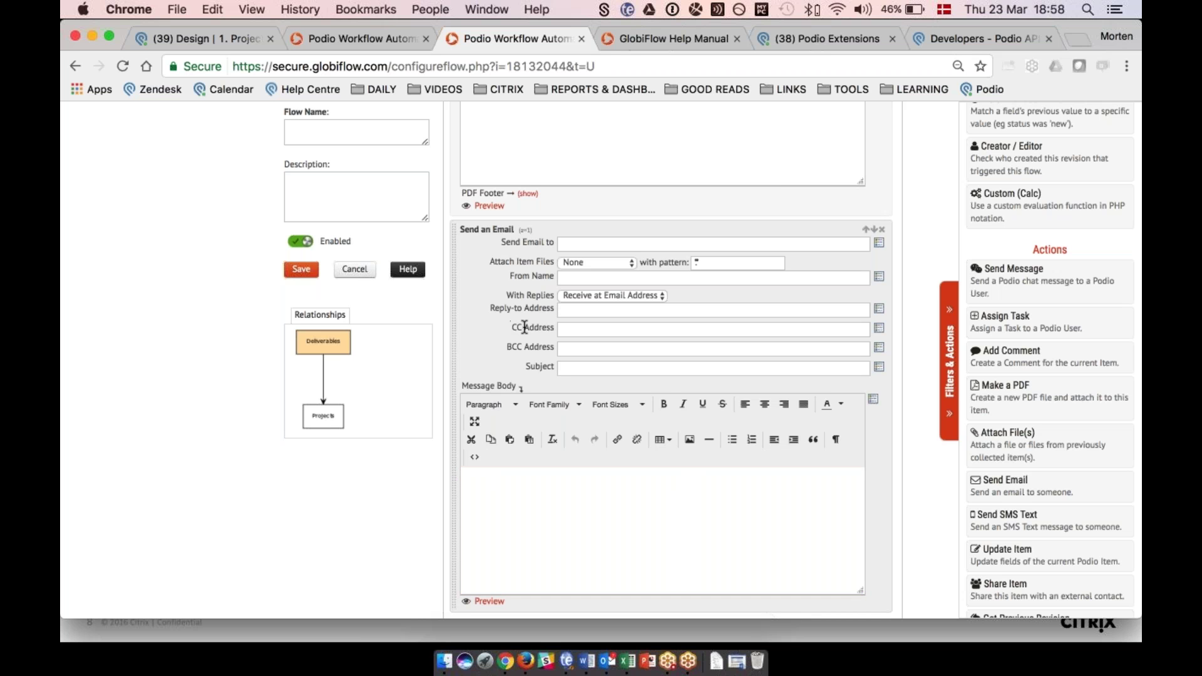
scroll(525, 327, "up", 8)
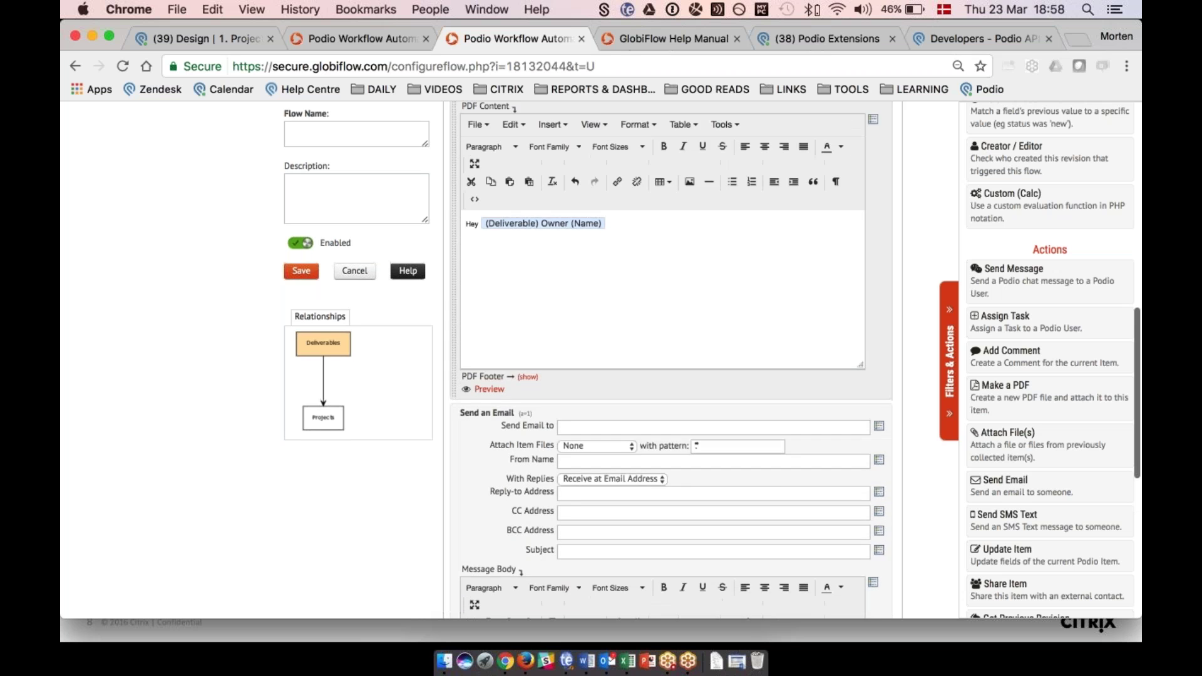
scroll(524, 326, "down", 10)
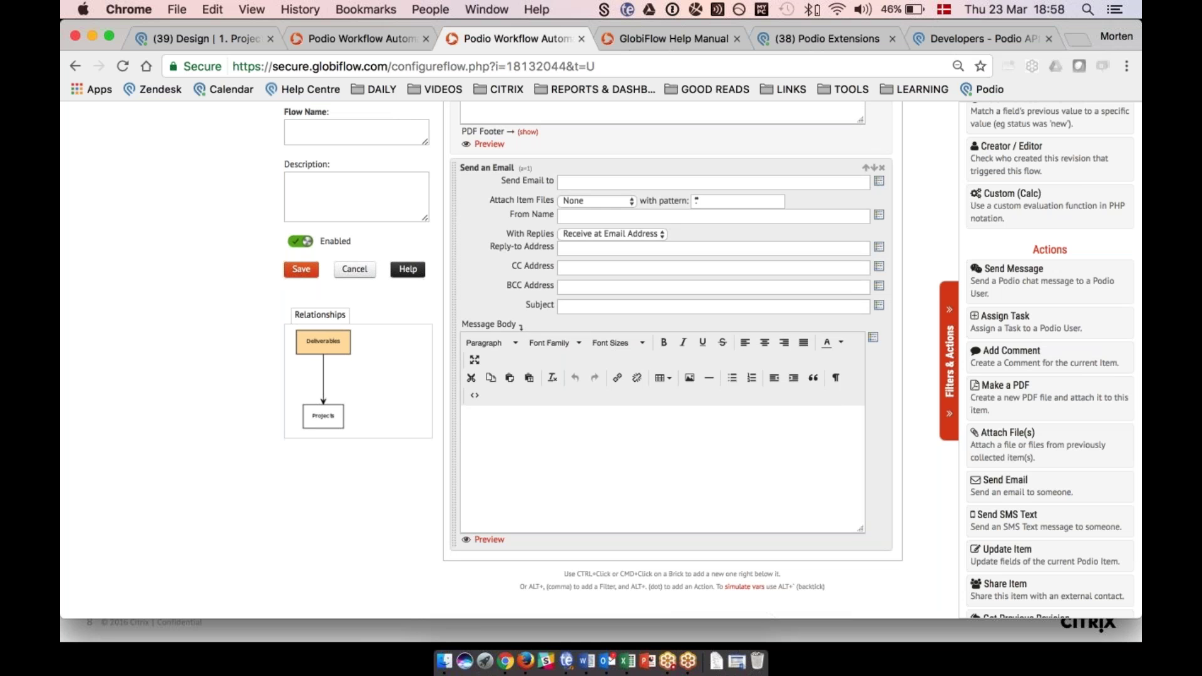
left_click(879, 181)
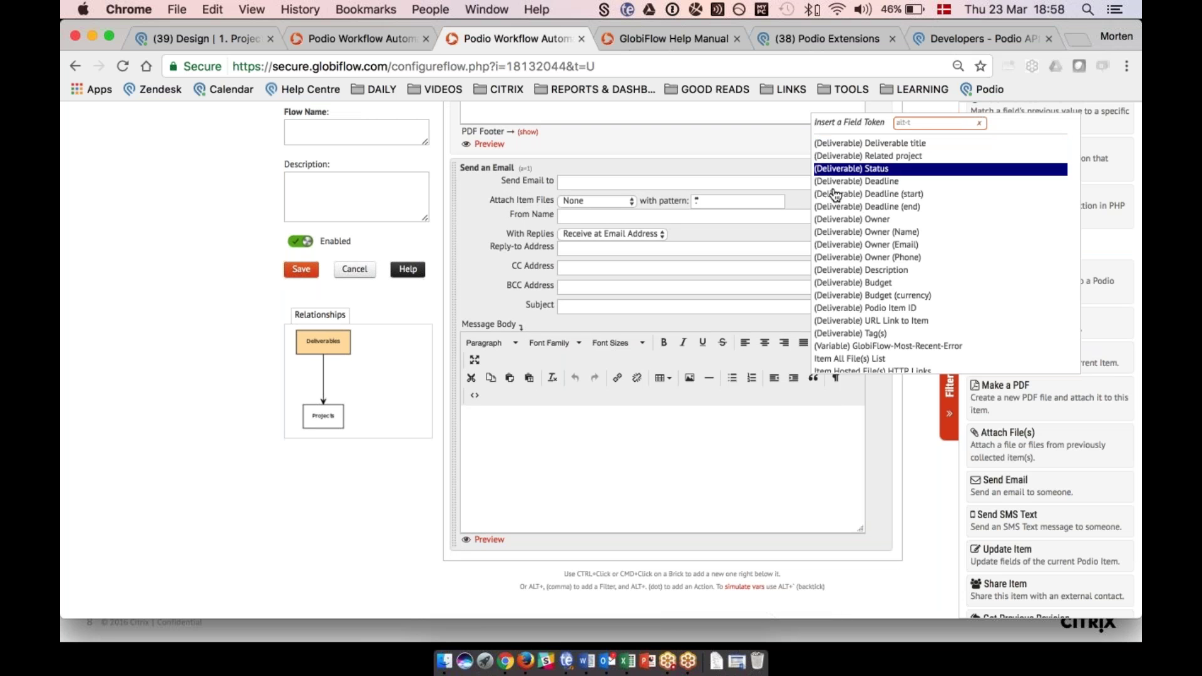
Add a Get Referenced Item(s) action at the end of the flow.
scroll(836, 200, "down", 3)
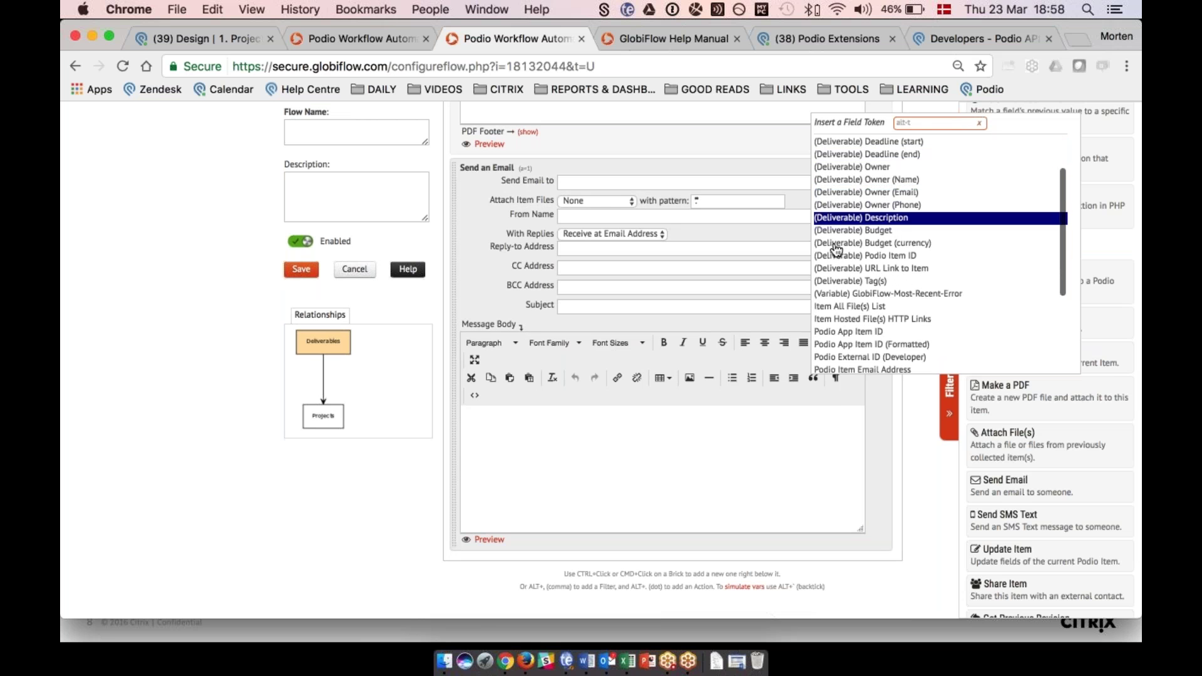
scroll(838, 249, "up", 2)
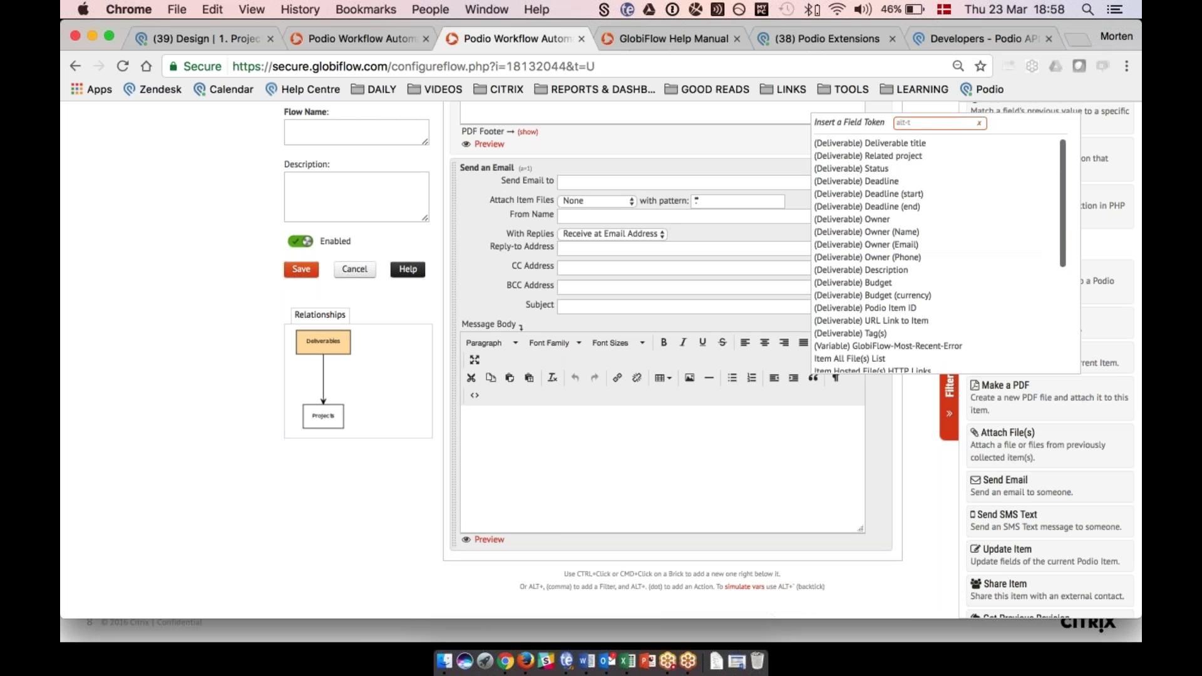
scroll(1039, 499, "down", 6)
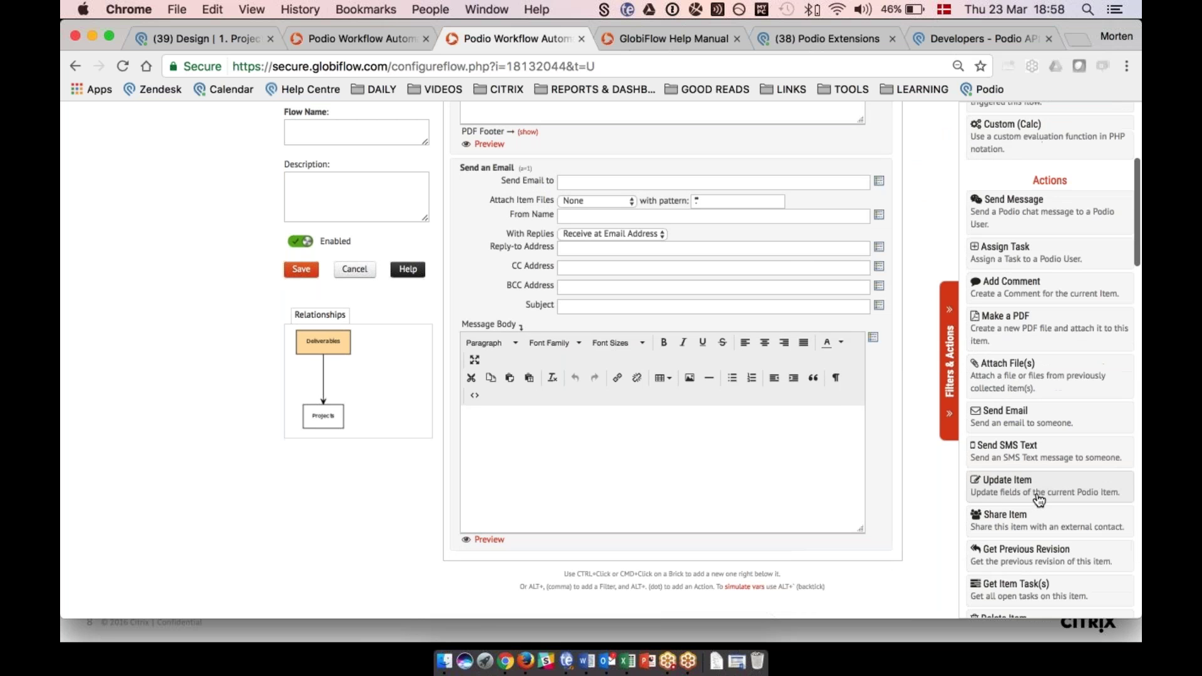
scroll(1050, 356, "up", 3)
scroll(1050, 357, "down", 5)
scroll(1046, 396, "down", 5)
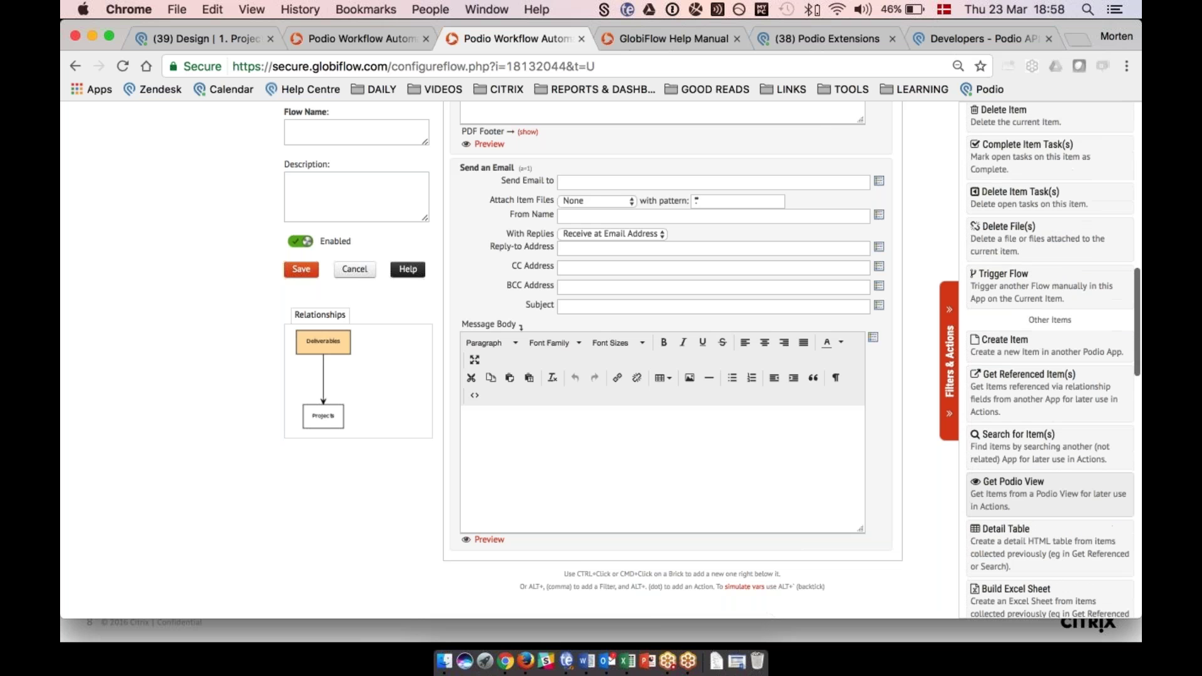
left_click(1046, 396)
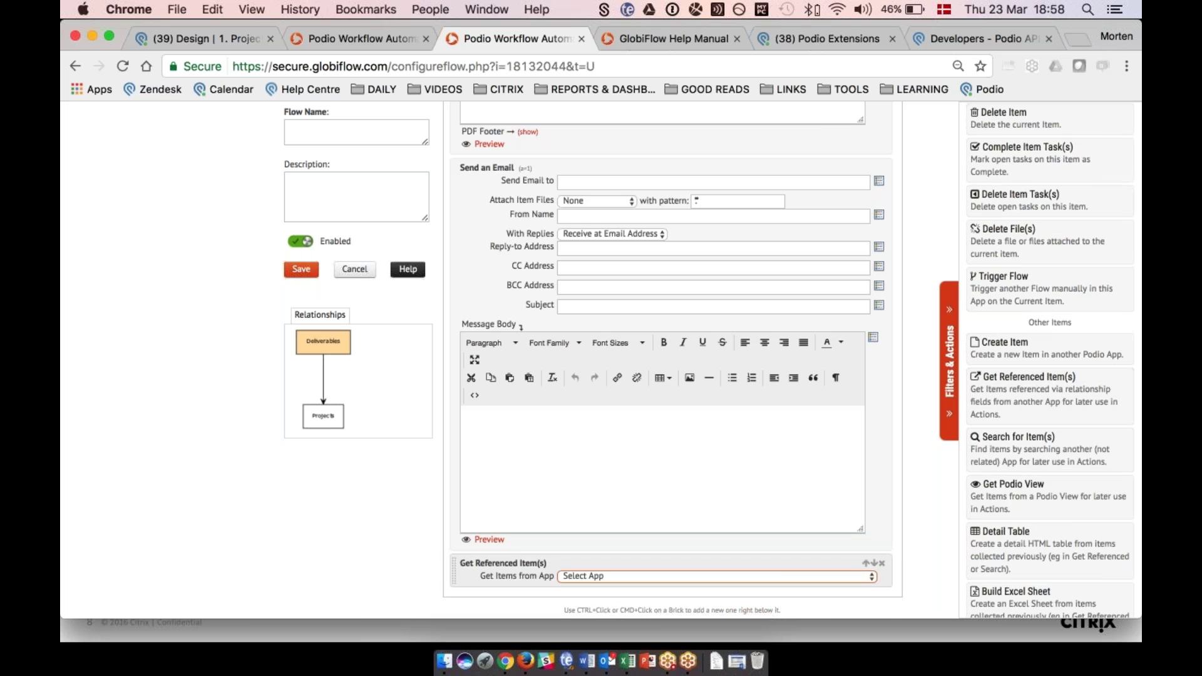
Move Get Referenced Item(s) above Send an Email; fetch Projects FORWARD via Related project.
left_click_drag(867, 567, 738, 182)
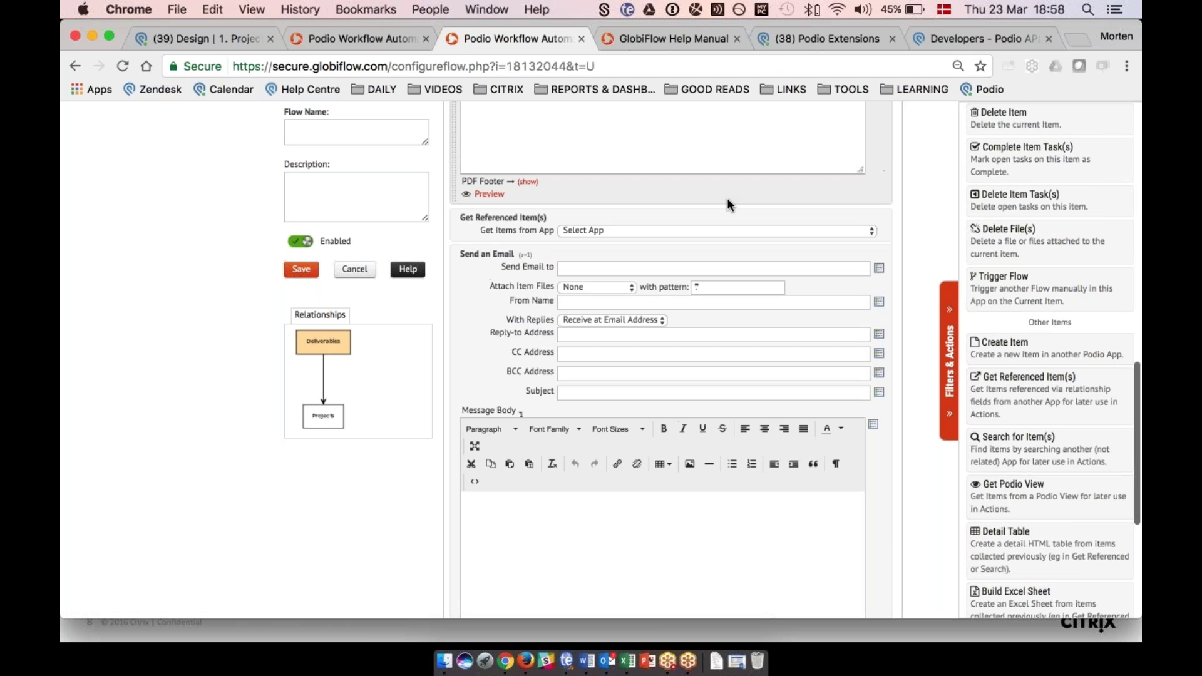
left_click(820, 230)
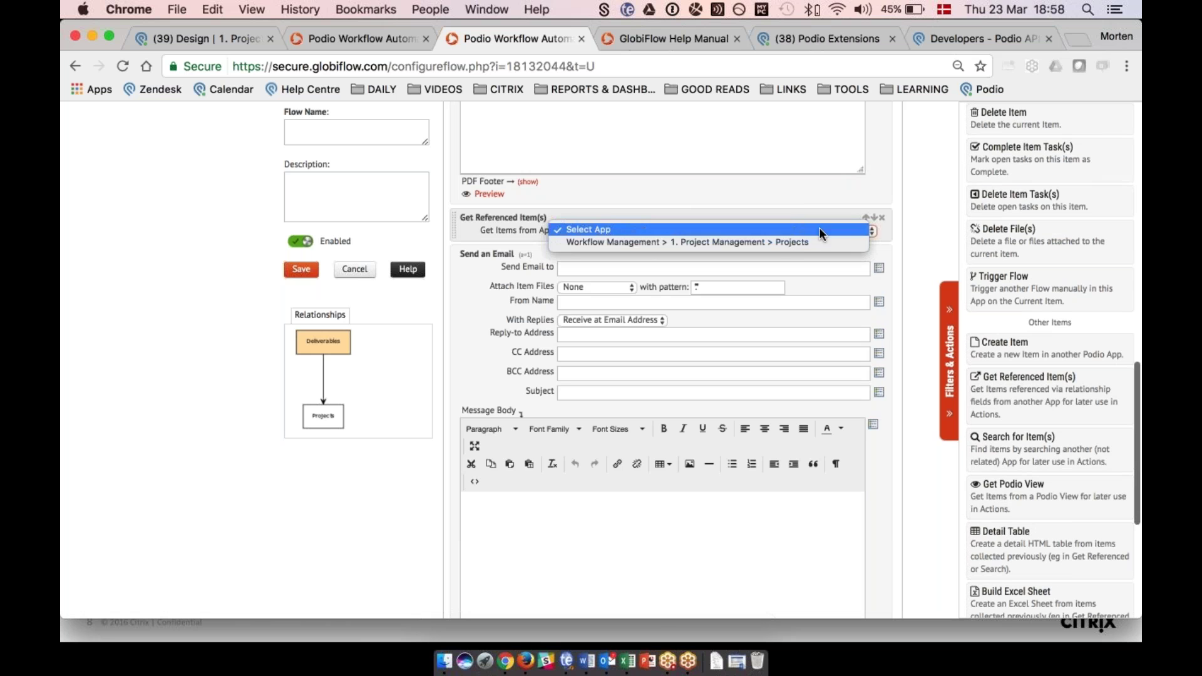
left_click(790, 242)
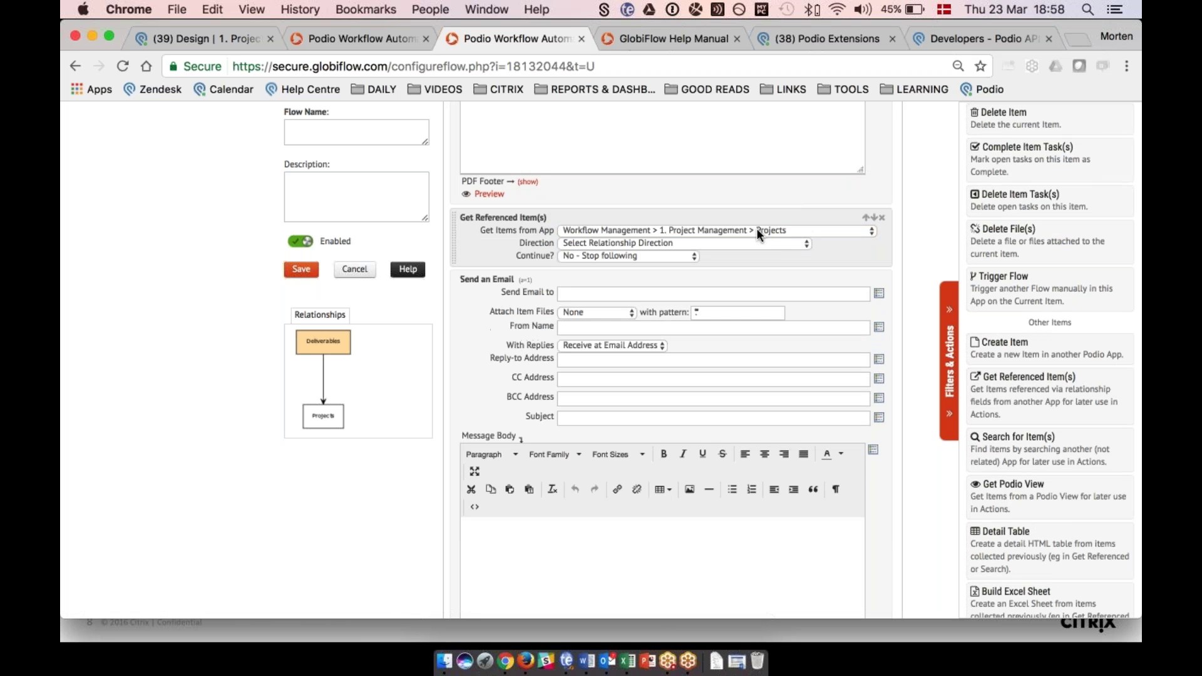
left_click(751, 242)
left_click(724, 255)
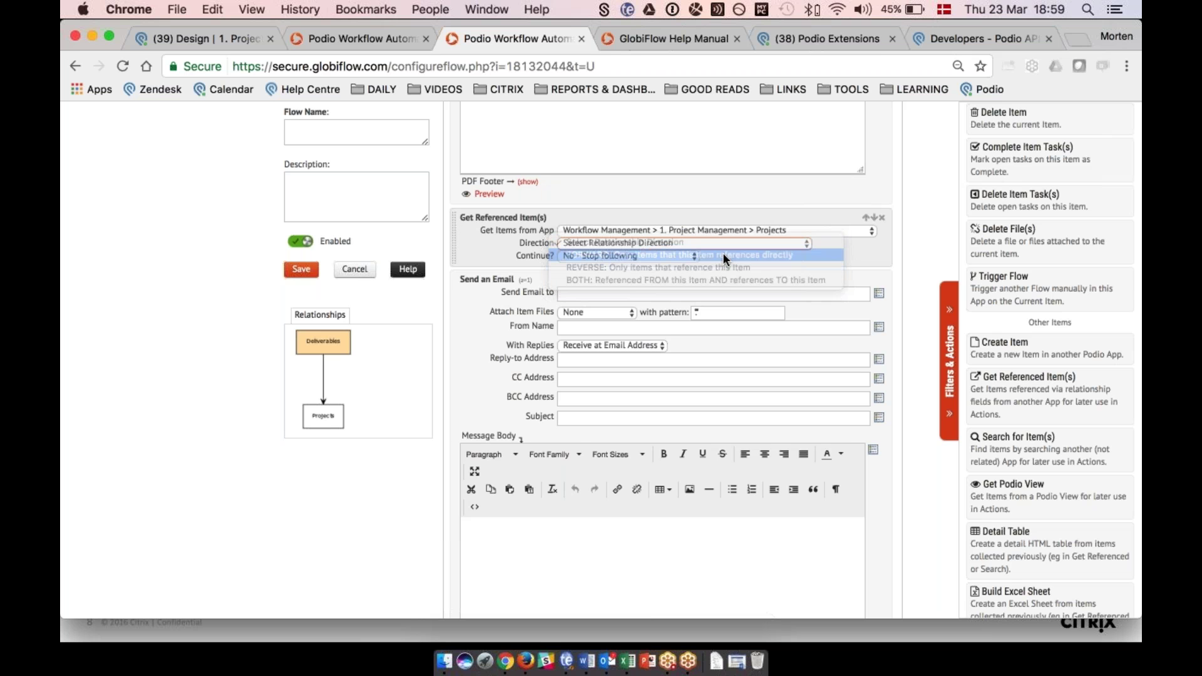
left_click(604, 250)
left_click(600, 260)
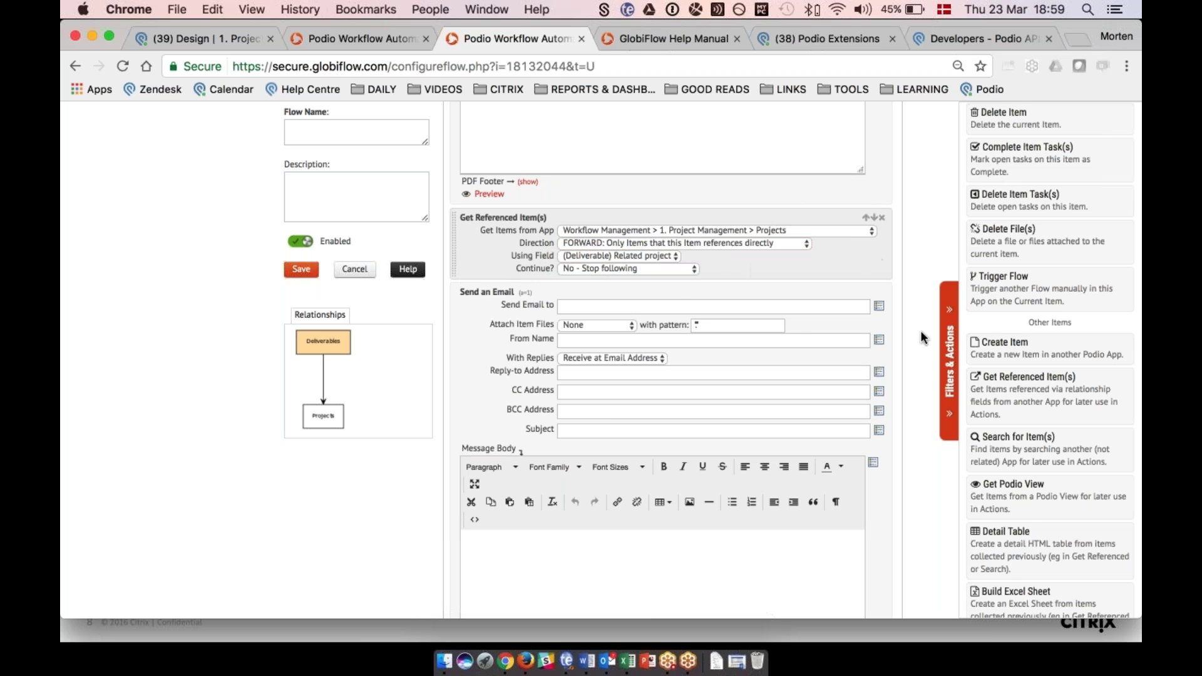
left_click(879, 307)
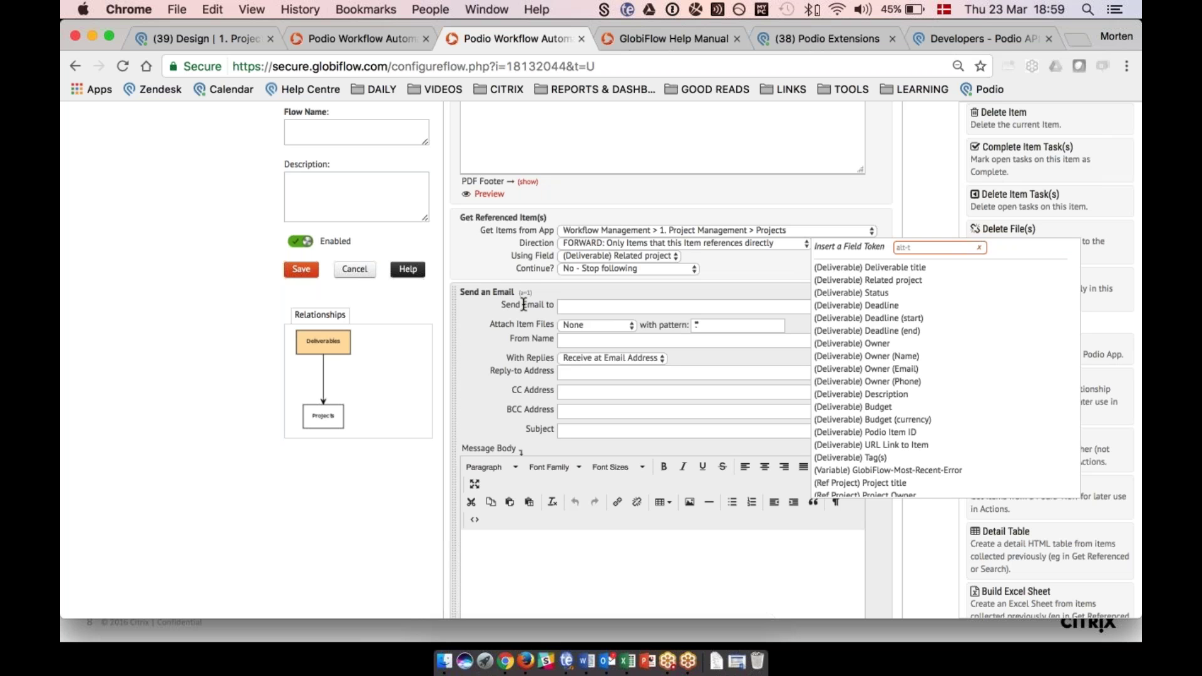
Set the email recipient to the (Ref Project) Project Owner (Email) token.
scroll(883, 351, "down", 4)
scroll(883, 352, "down", 2)
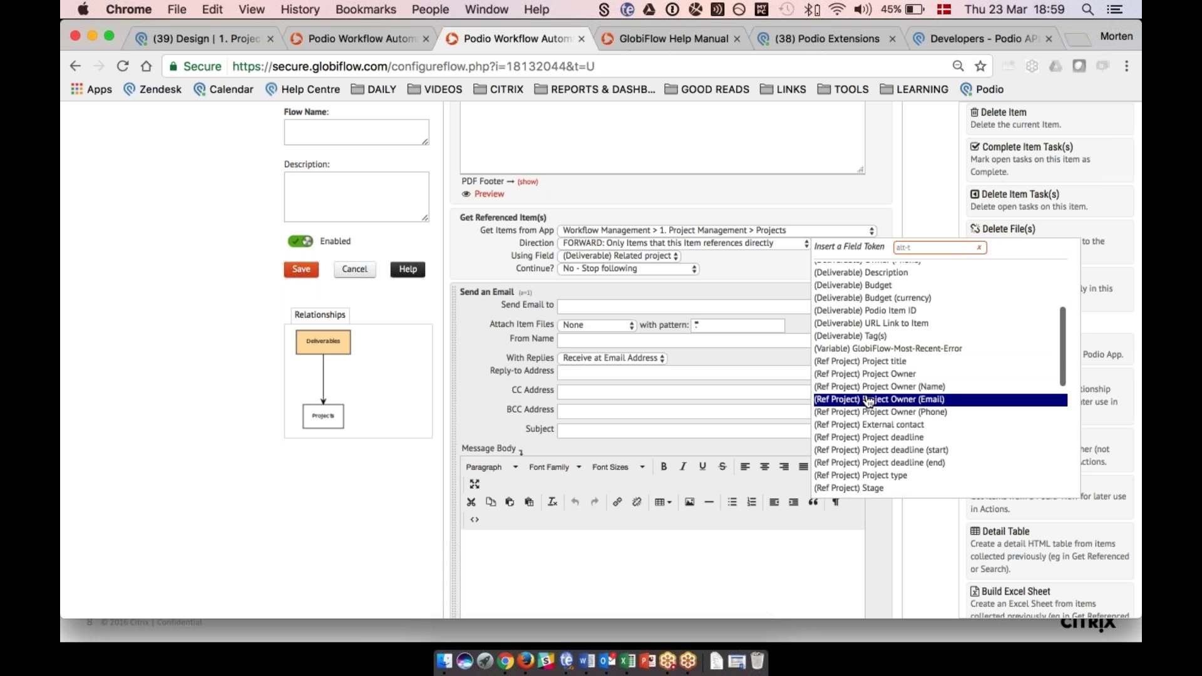
left_click(876, 400)
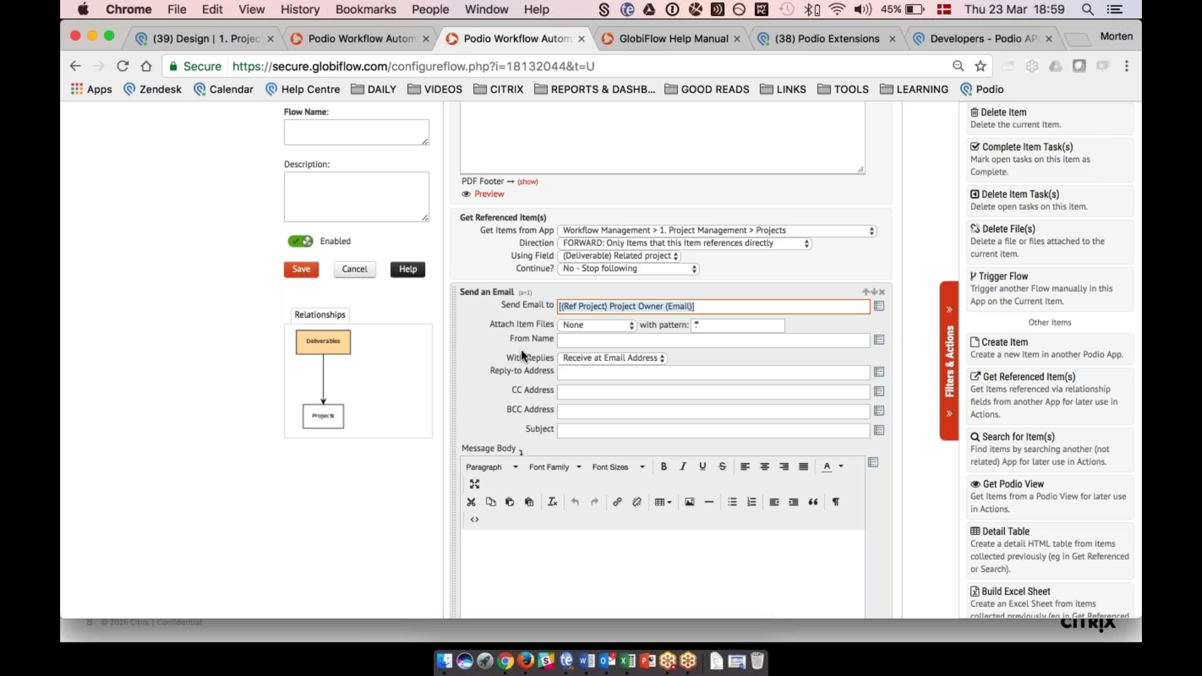
key("Right")
scroll(1025, 332, "up", 6)
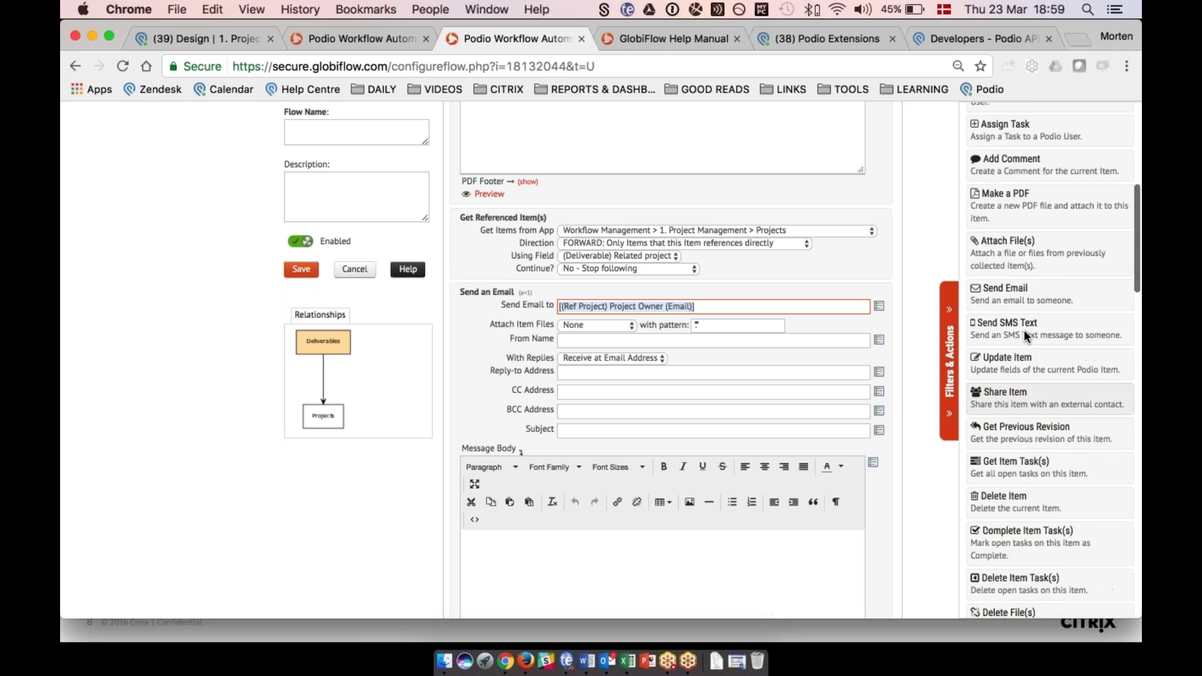
scroll(1024, 329, "up", 1)
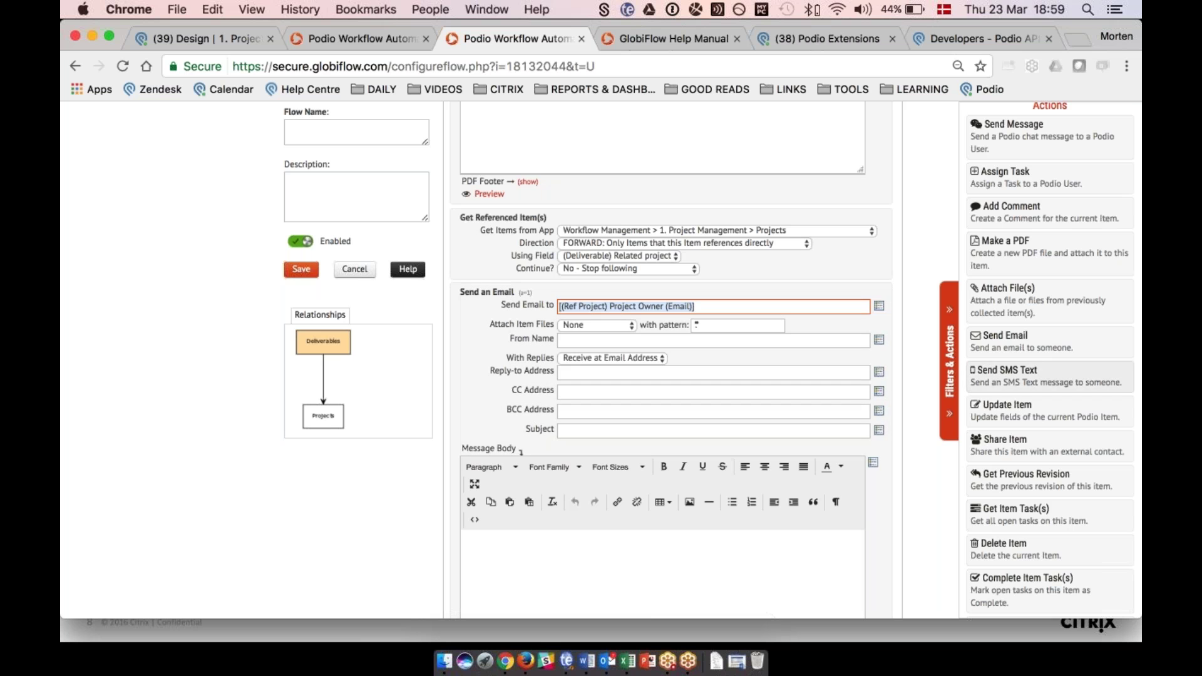
scroll(1021, 372, "down", 2)
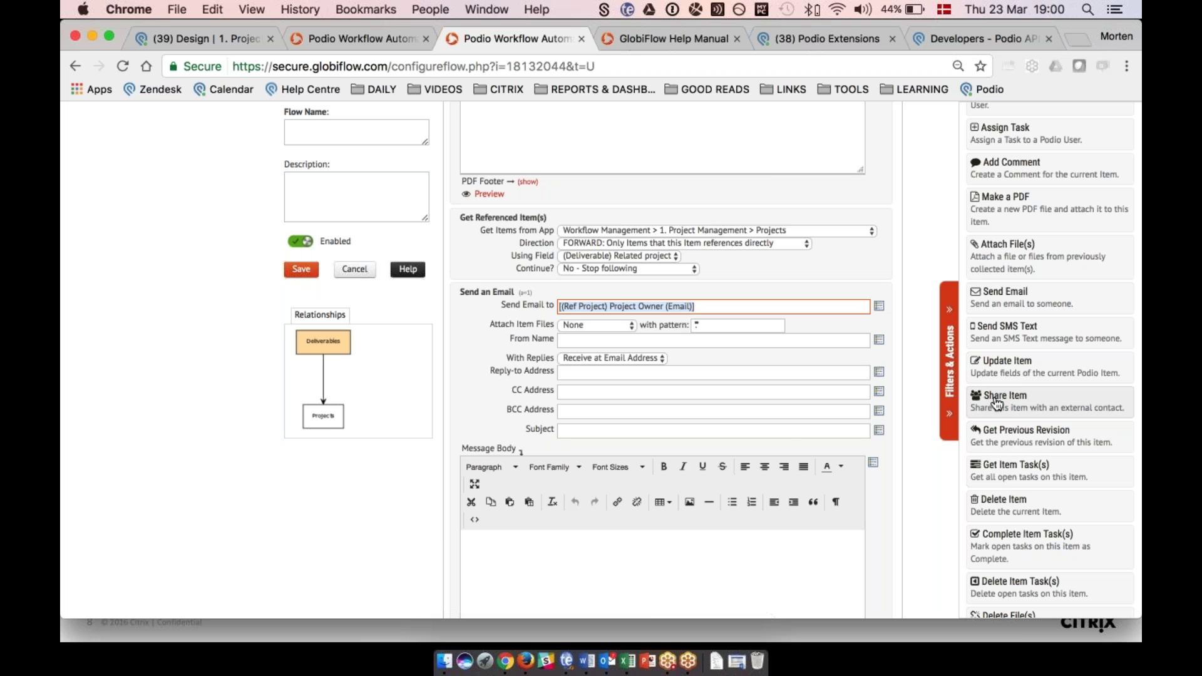
left_click(997, 403)
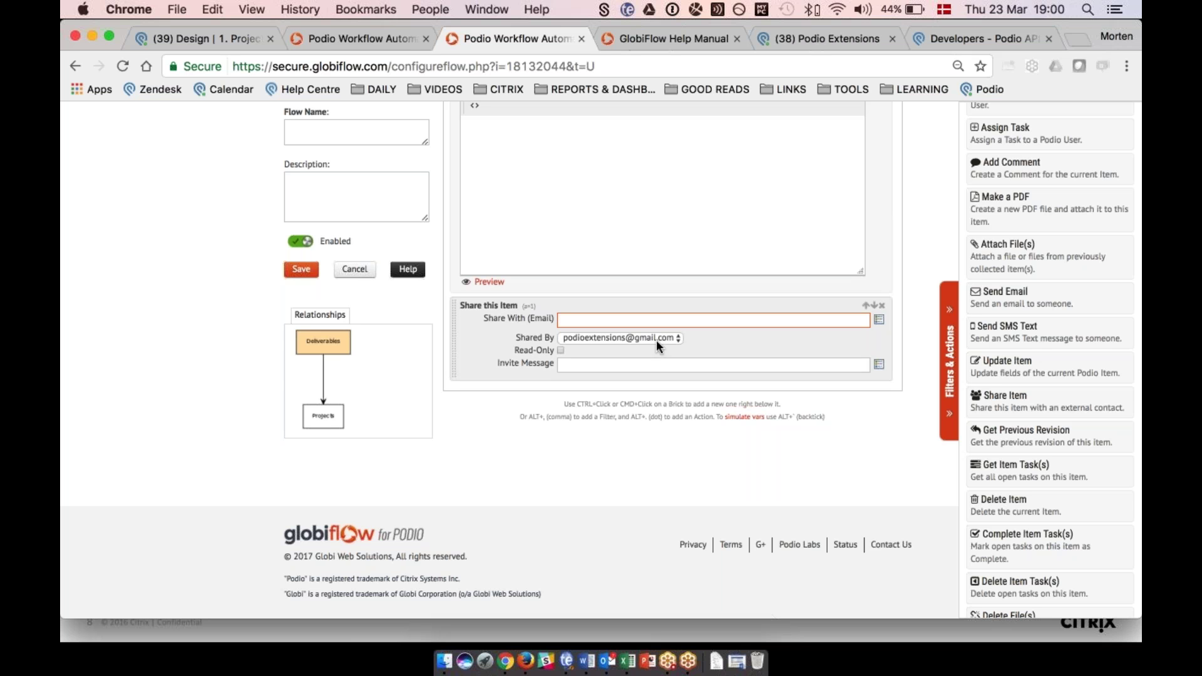
left_click(561, 350)
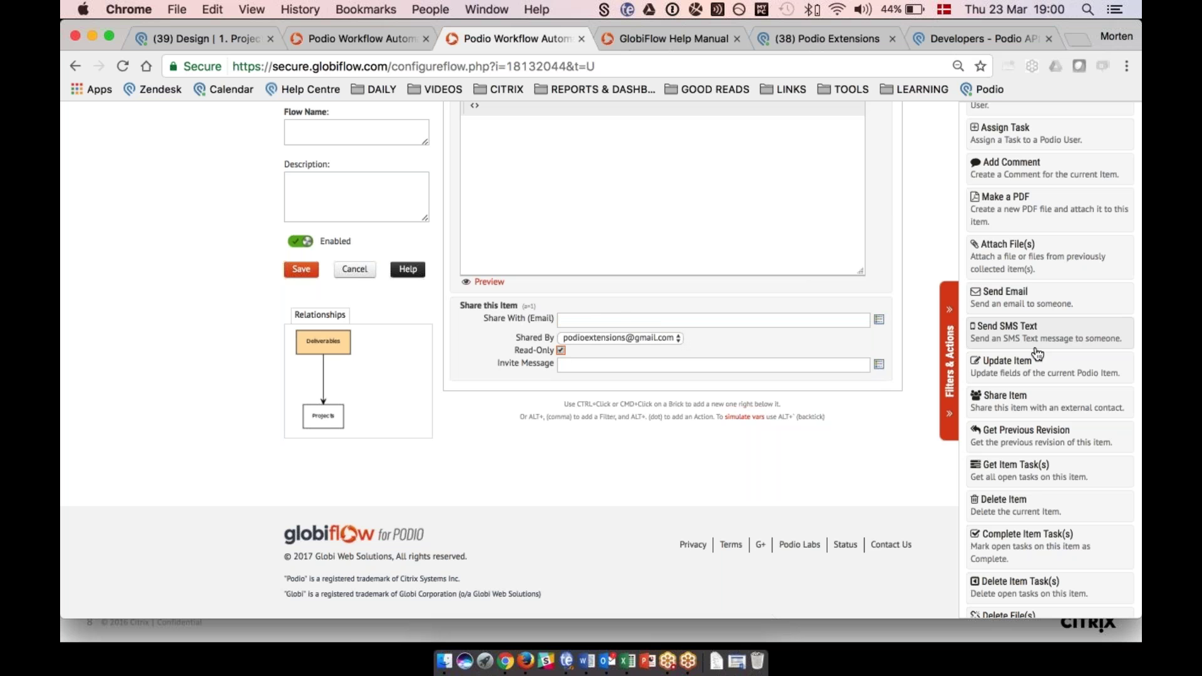
scroll(1037, 354, "down", 3)
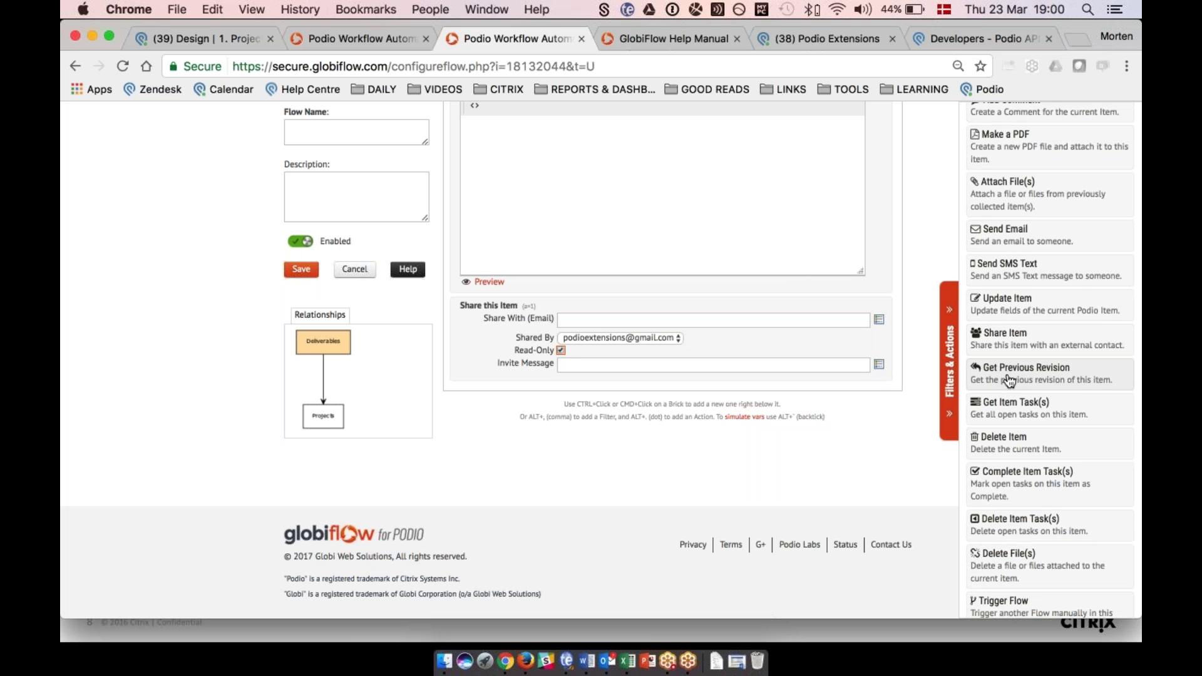
scroll(1009, 380, "down", 8)
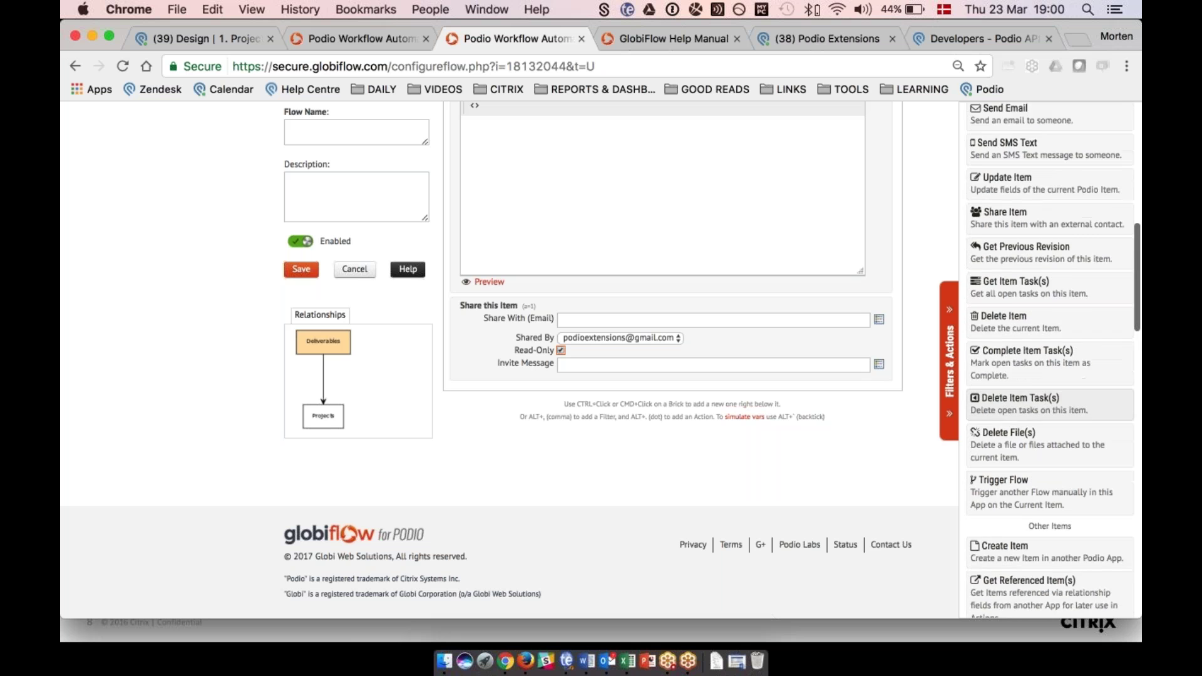
scroll(1039, 420, "down", 4)
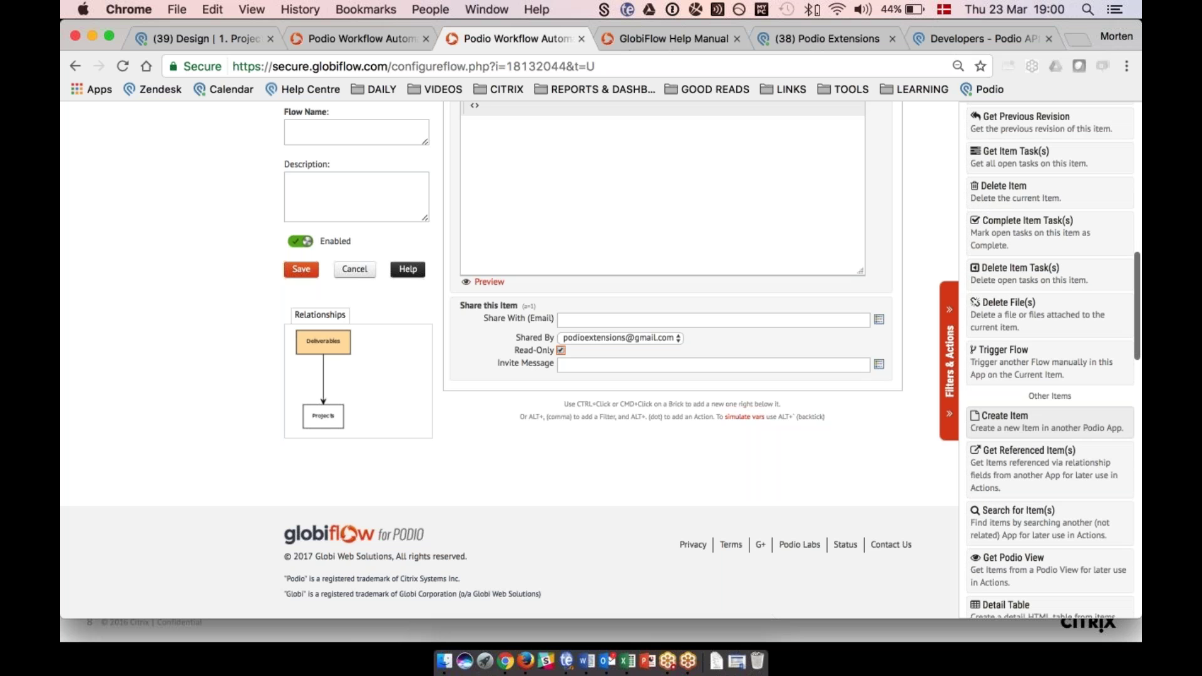
scroll(1025, 348, "down", 4)
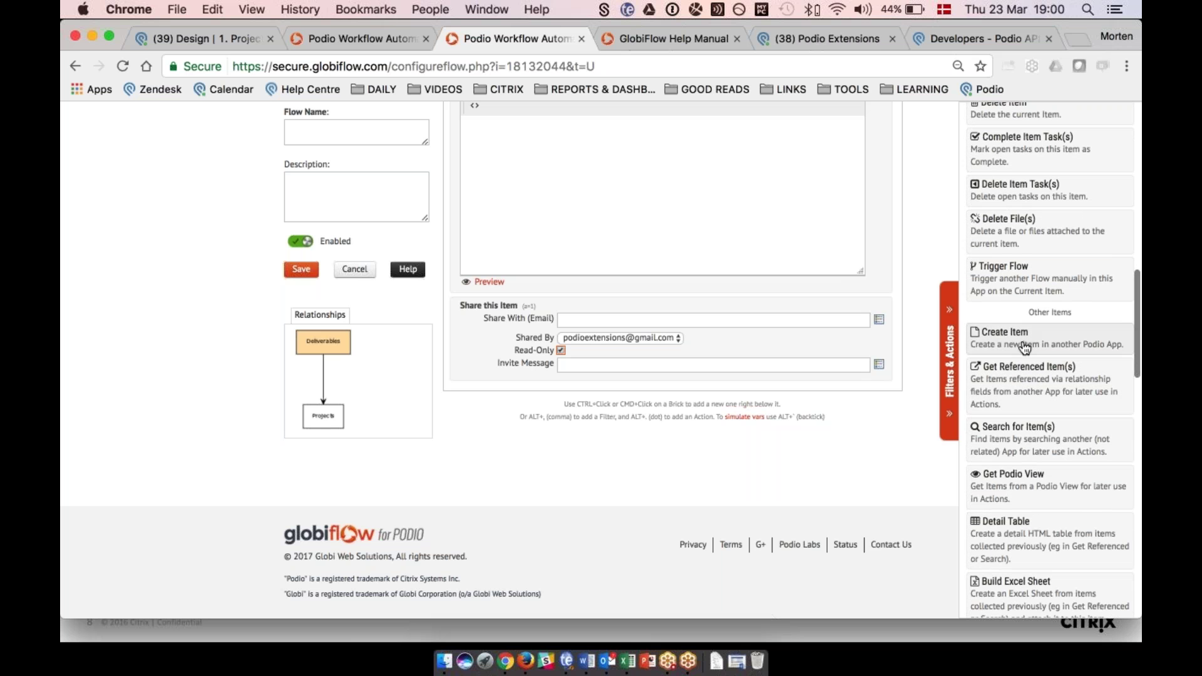
scroll(1025, 347, "down", 4)
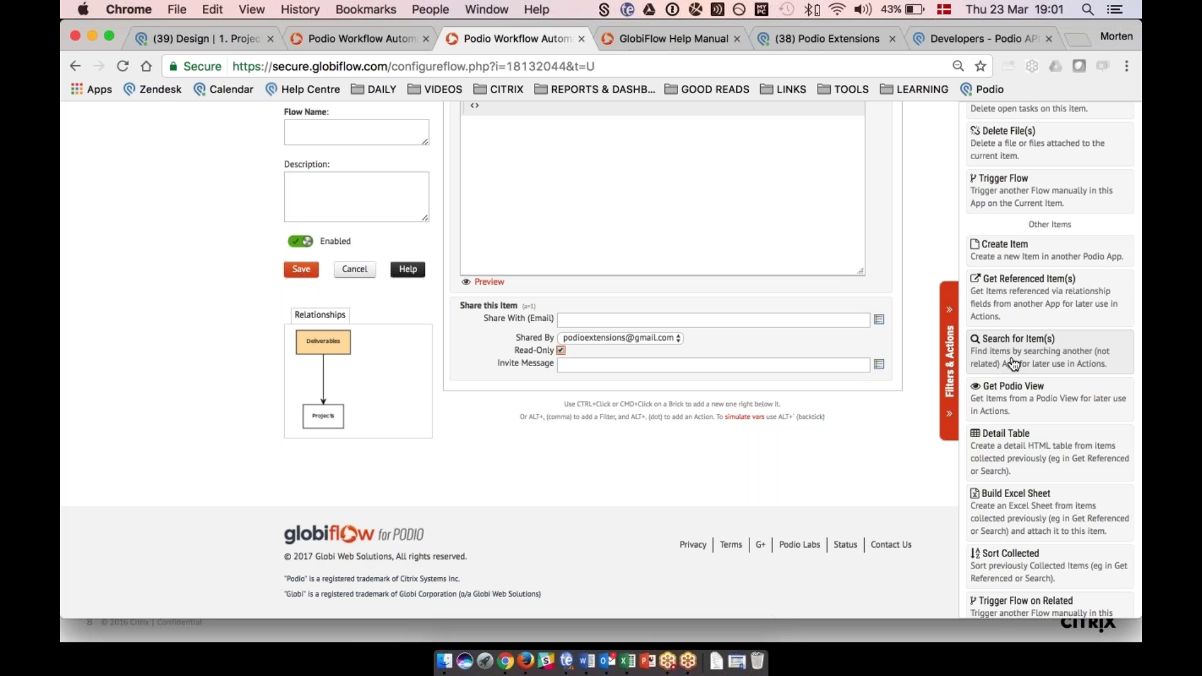
Add a Get Podio View action using the Projects at risk view of Project Management Projects.
left_click(1011, 399)
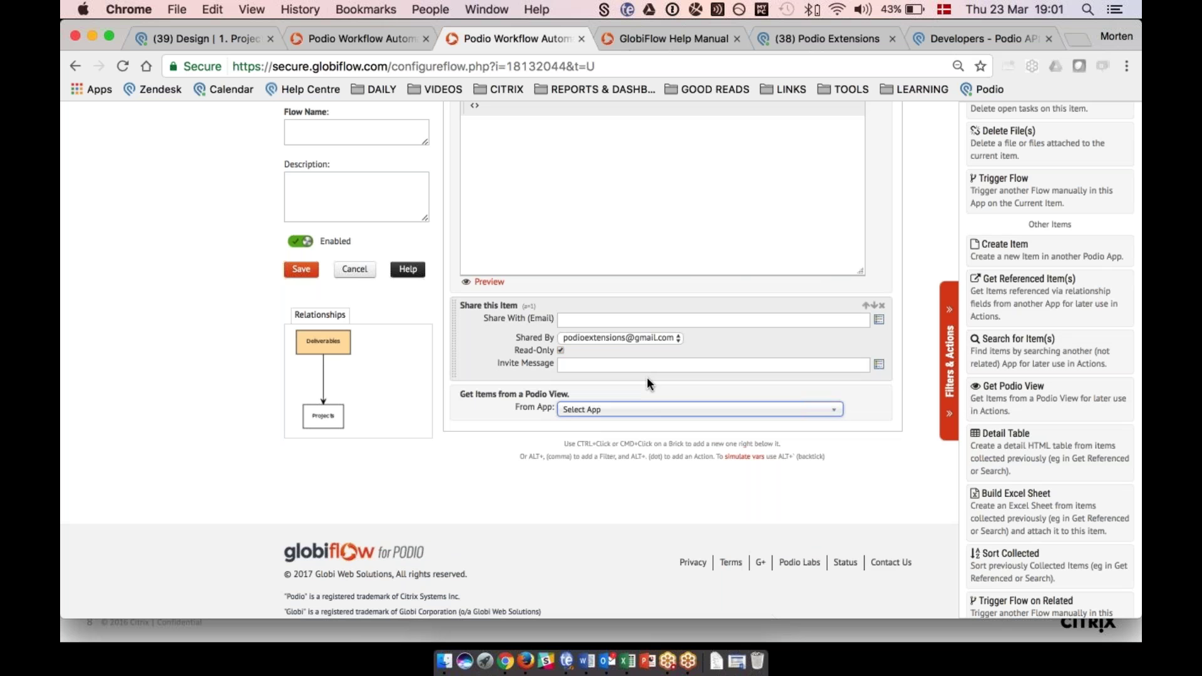
left_click(630, 409)
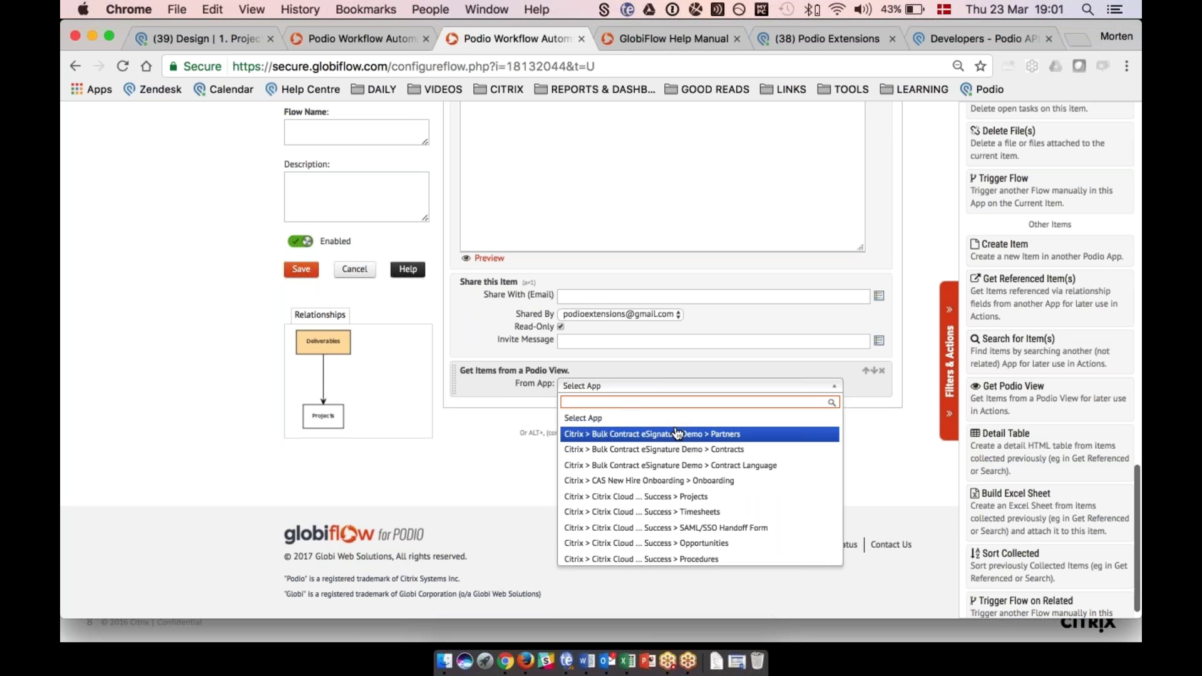
type("pro")
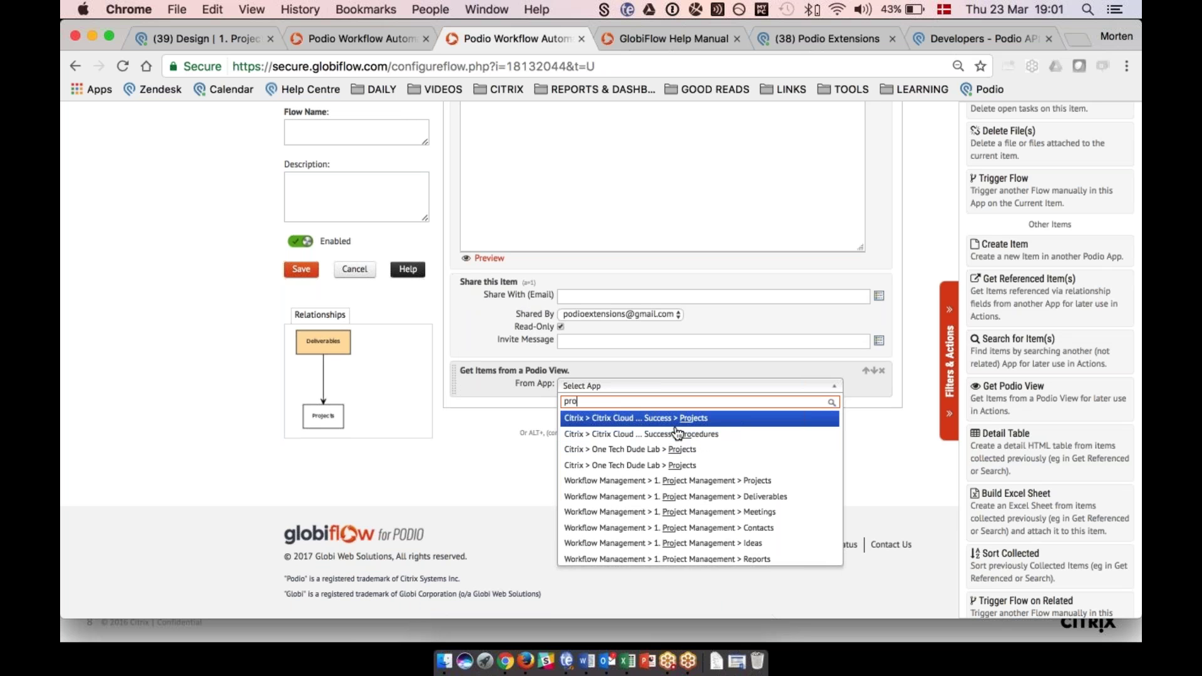
left_click(688, 483)
left_click(599, 415)
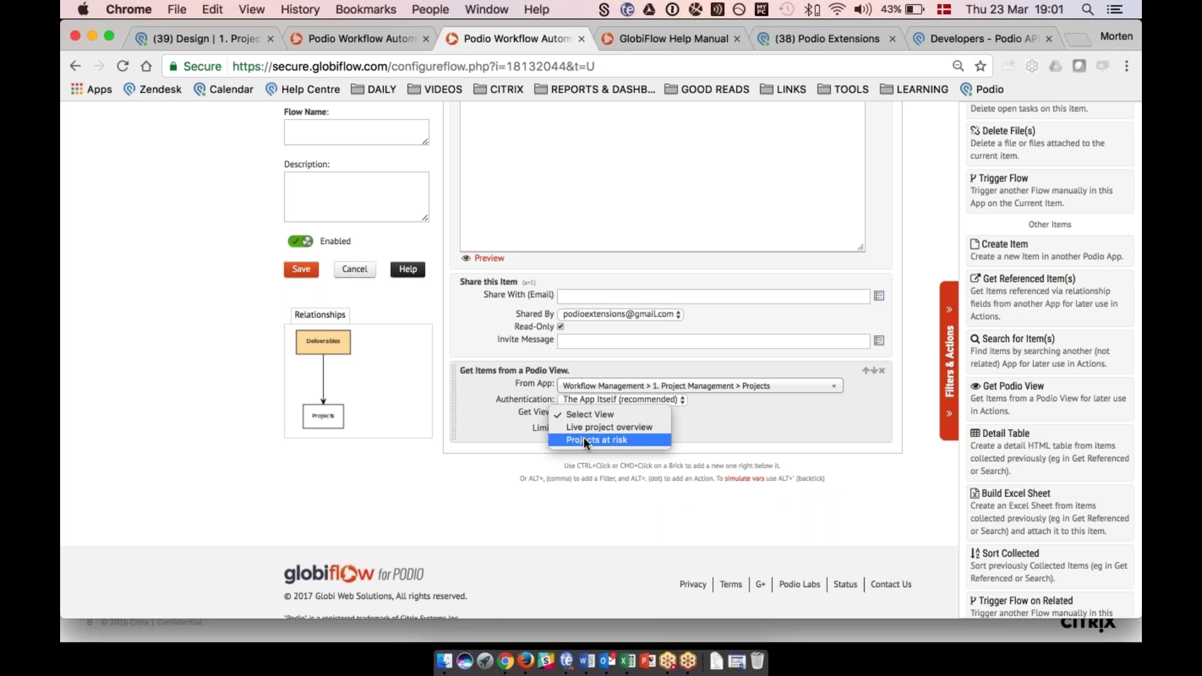
left_click(584, 438)
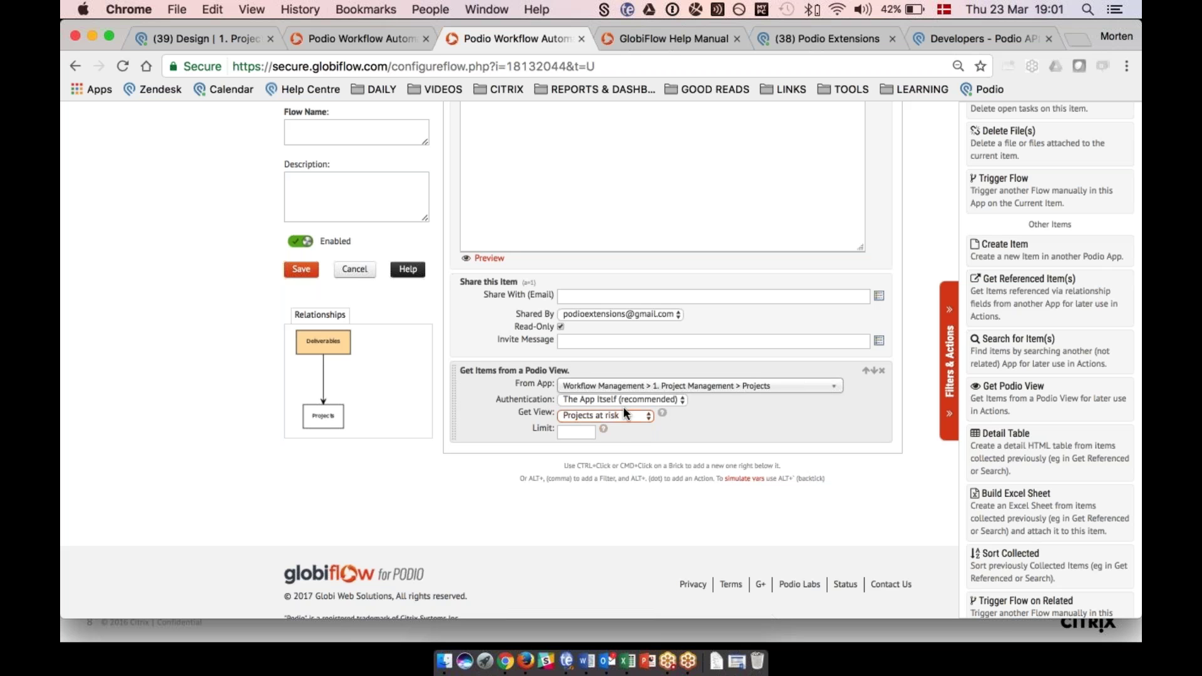
left_click(640, 434)
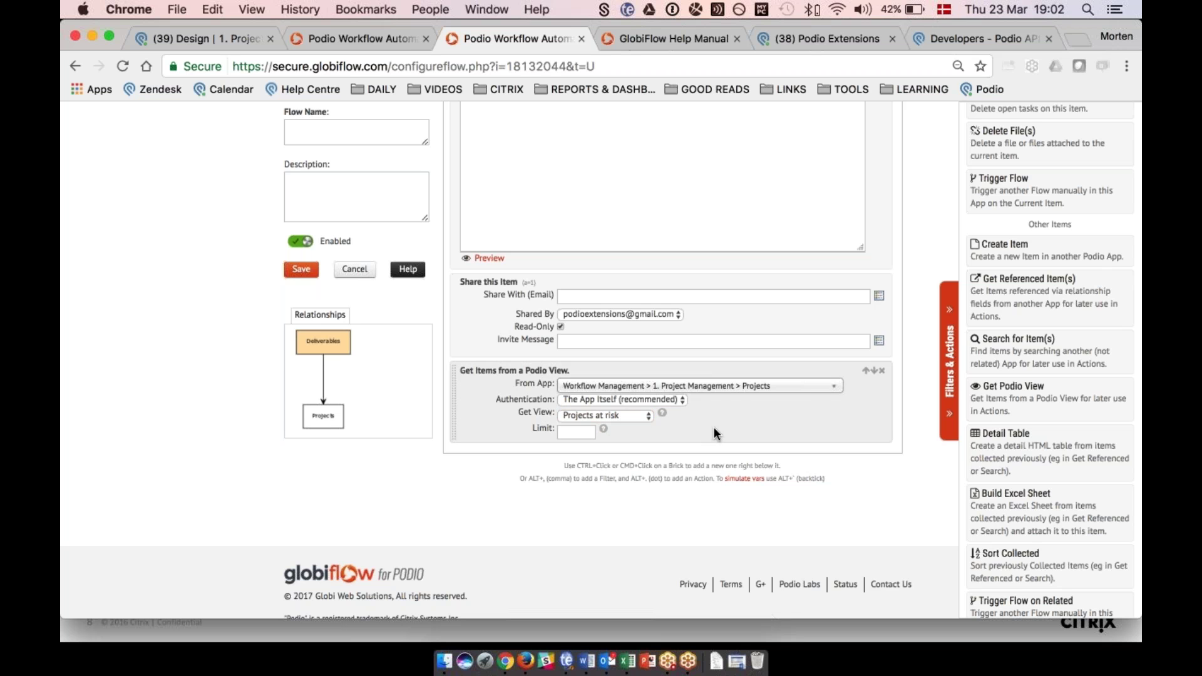
scroll(1014, 479, "down", 2)
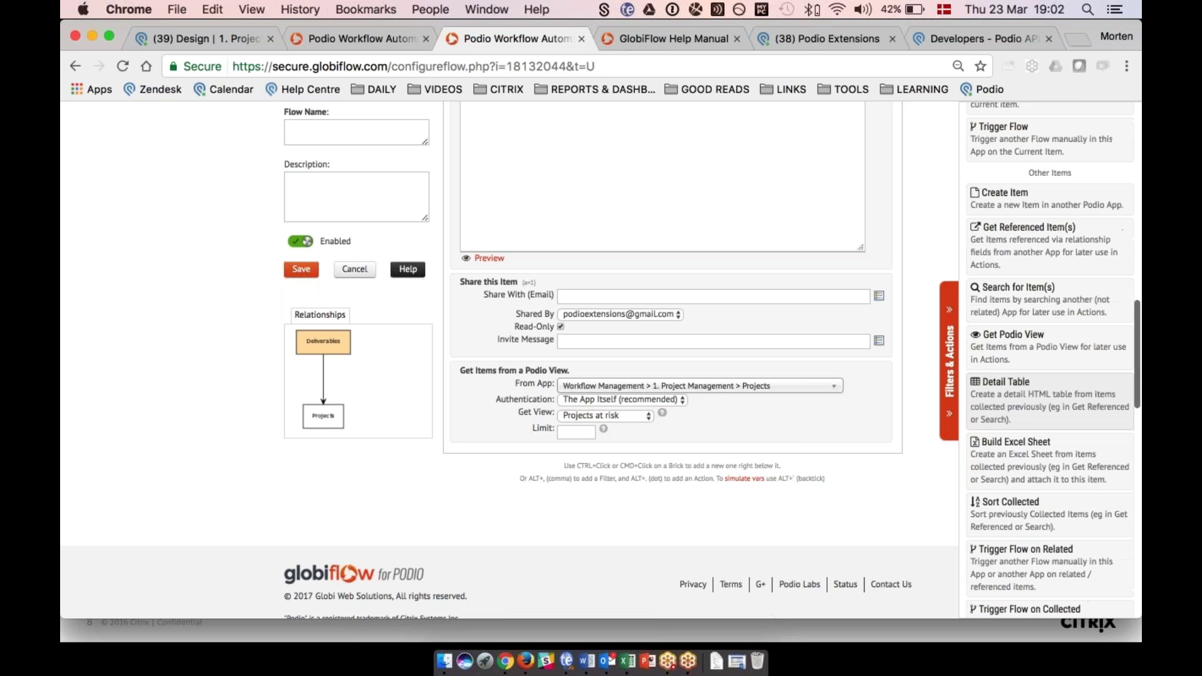
scroll(1033, 522, "down", 3)
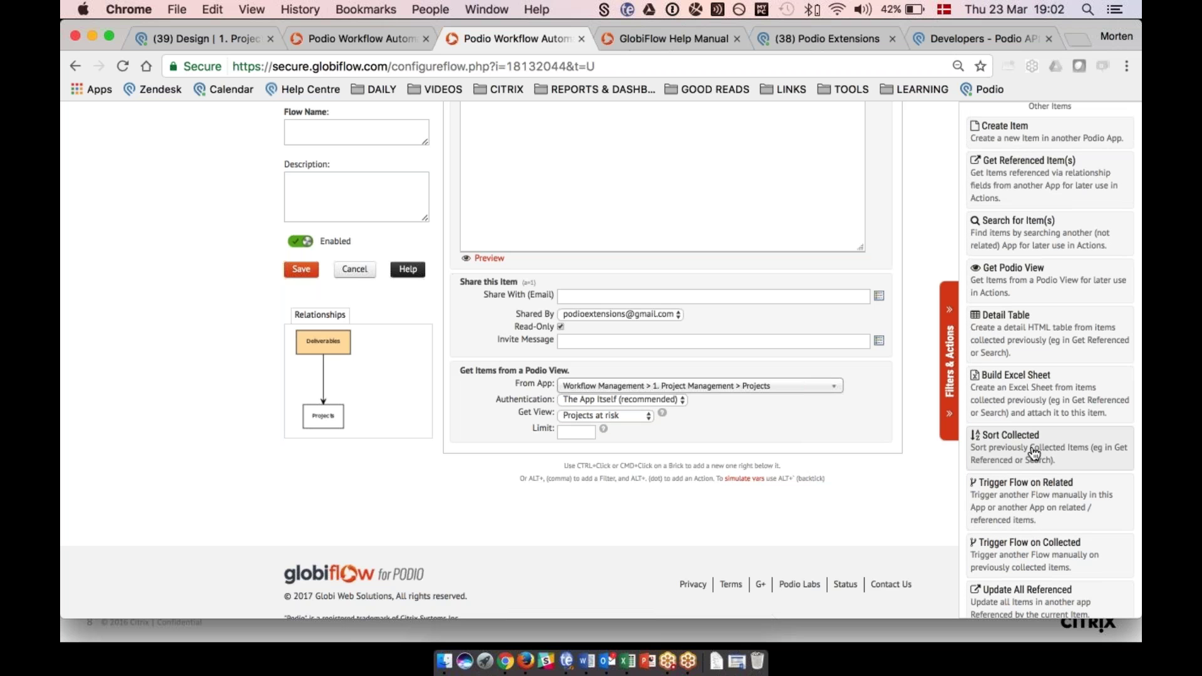
scroll(1034, 452, "down", 10)
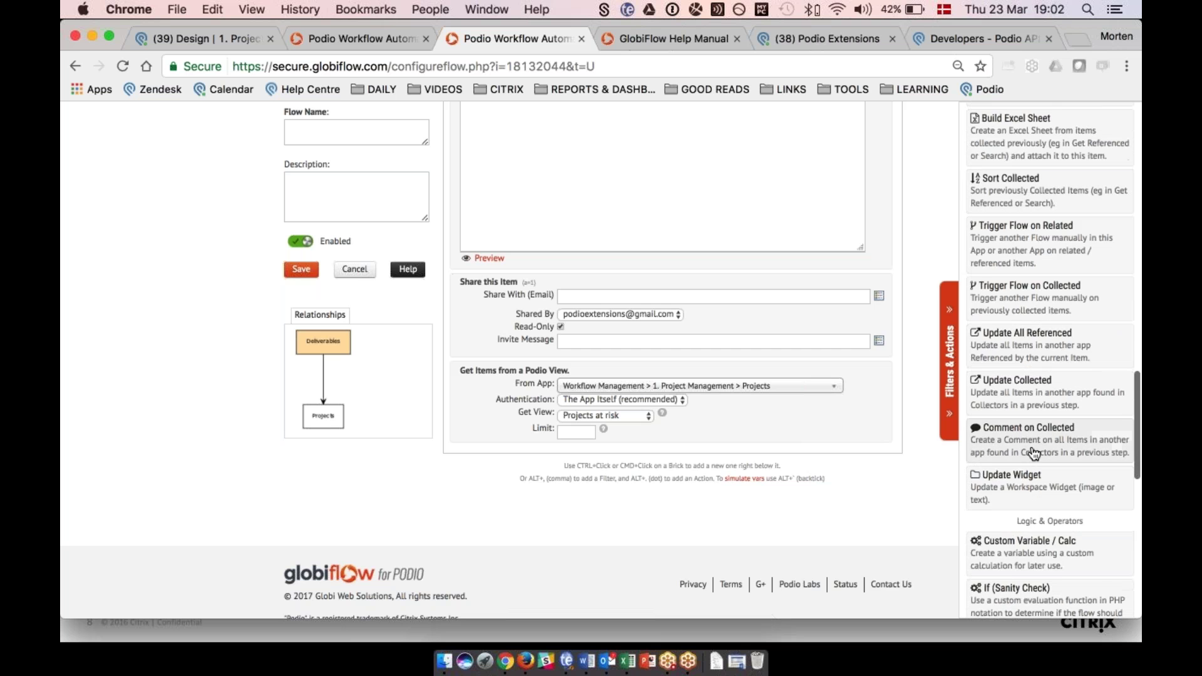
scroll(1035, 452, "up", 1)
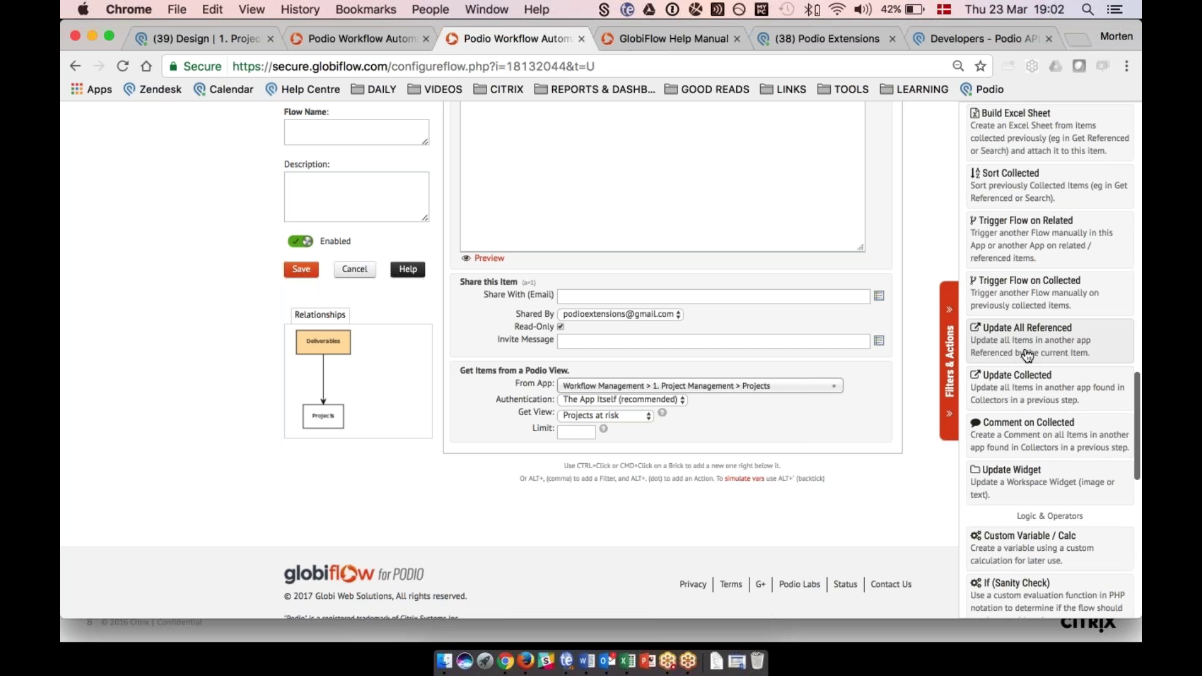
Add a Detail Table step from the collected Projects items with Project title and Project Owner columns.
scroll(1024, 417, "up", 5)
scroll(1023, 421, "up", 2)
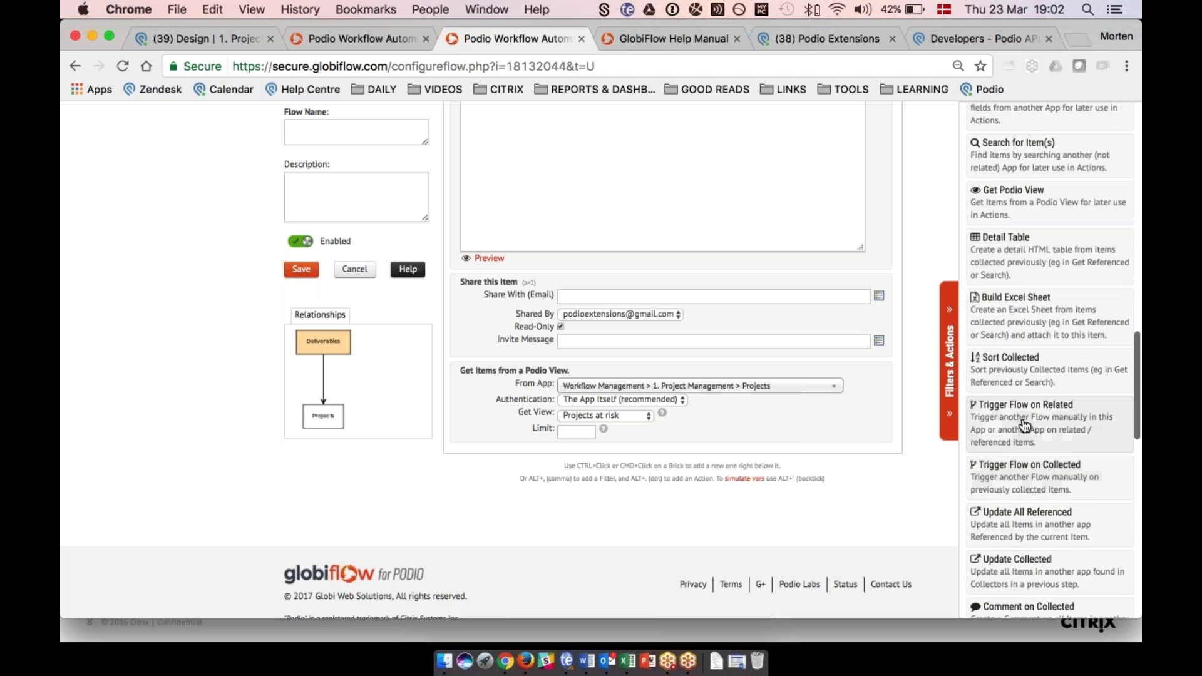
left_click(1001, 278)
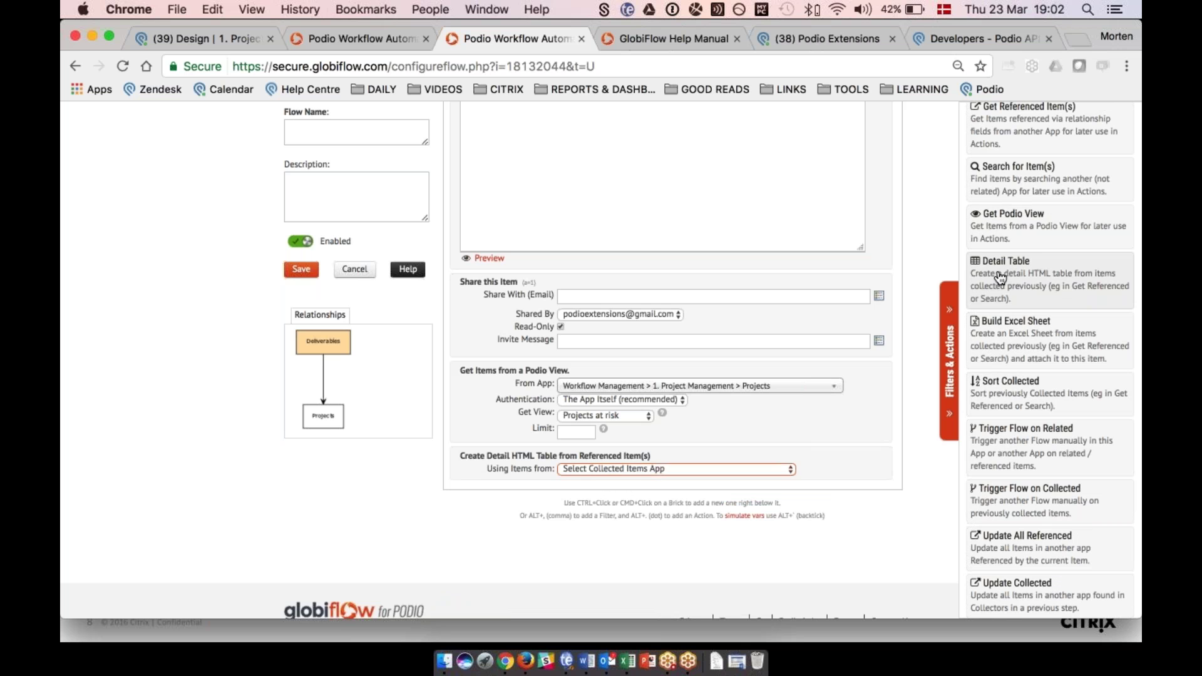
left_click(642, 463)
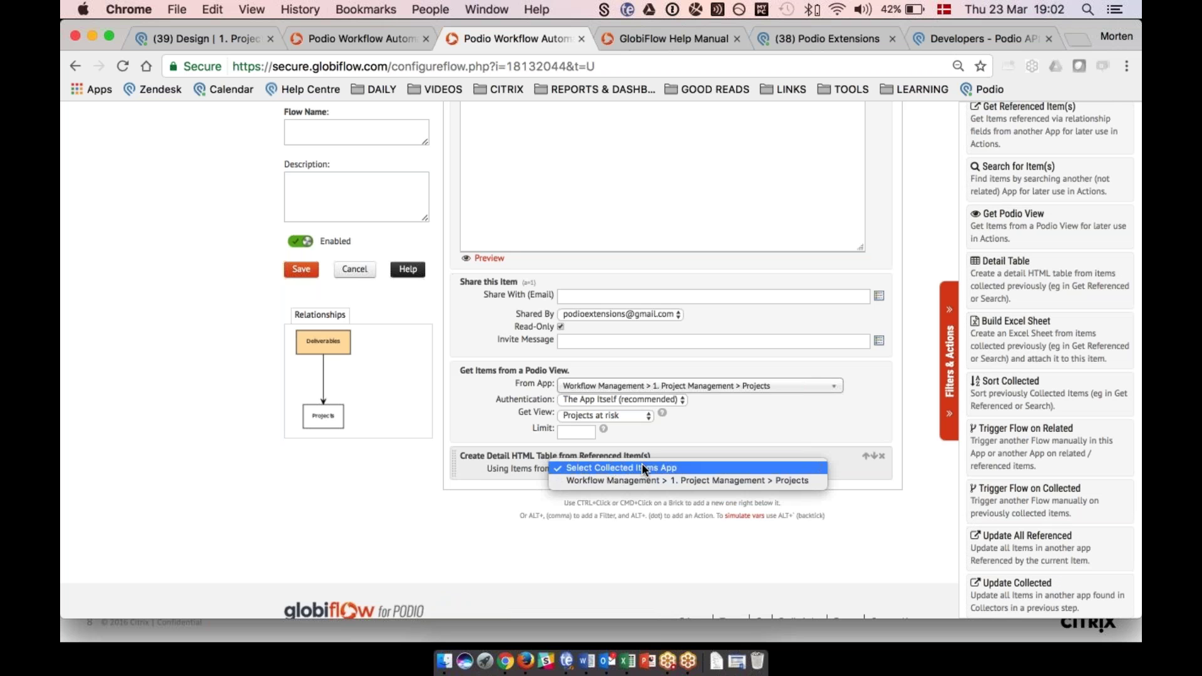
left_click(634, 482)
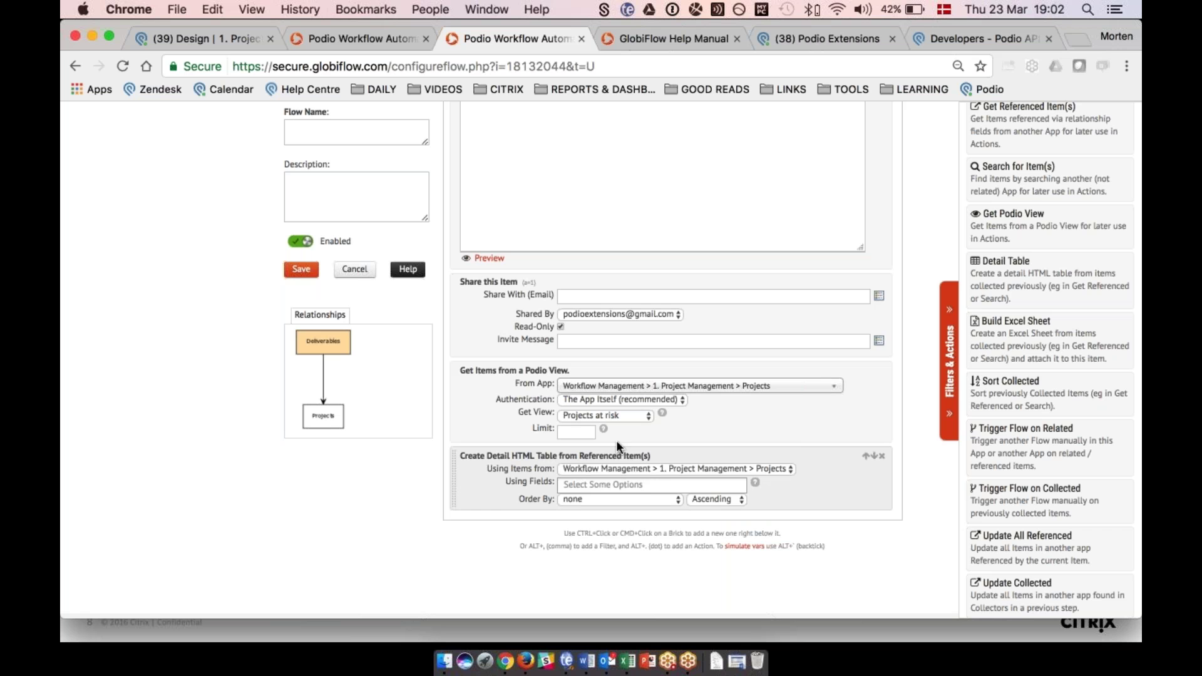
left_click(626, 484)
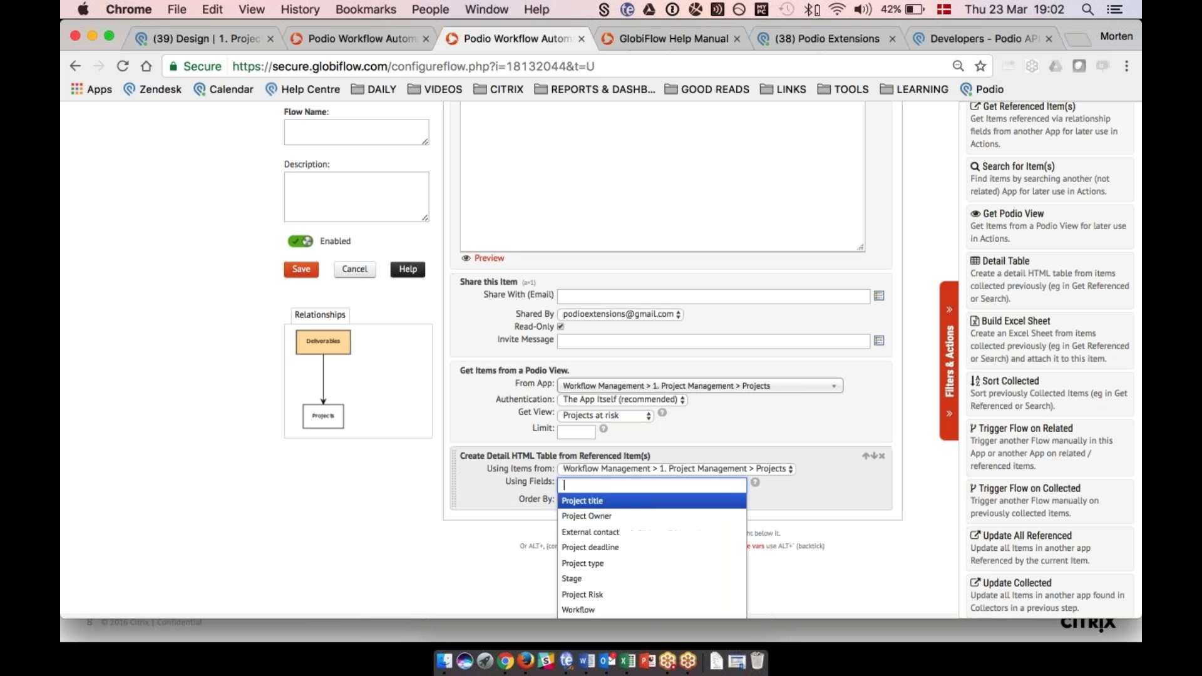
key("Return")
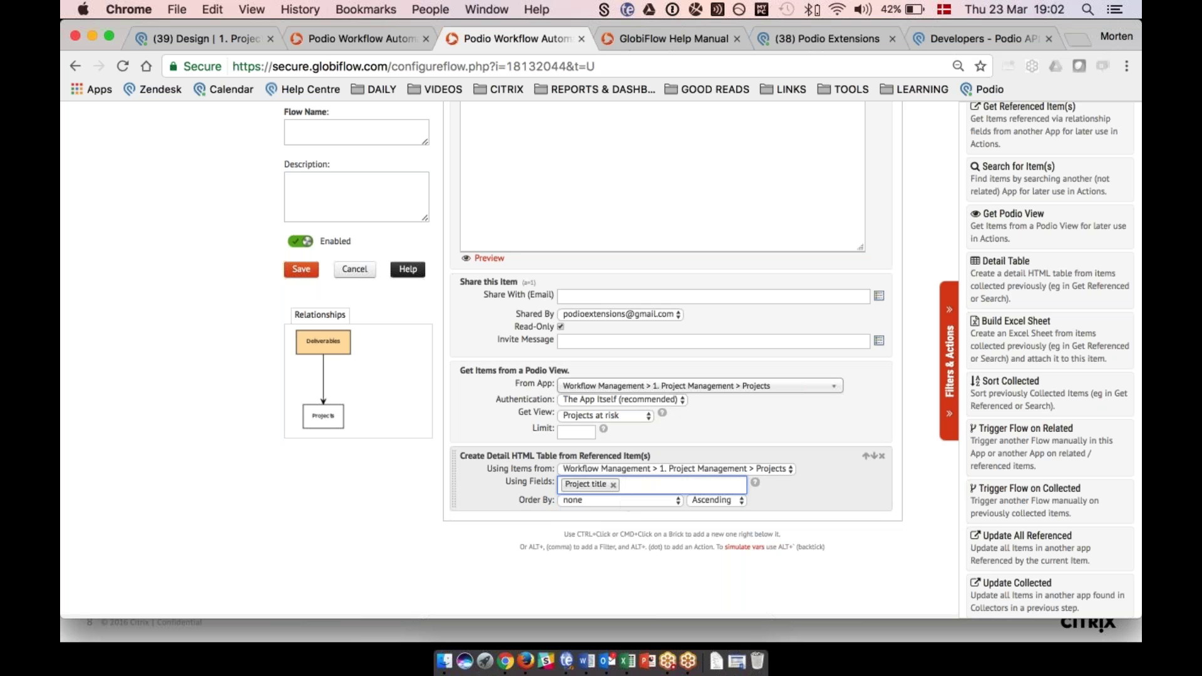
key("Down")
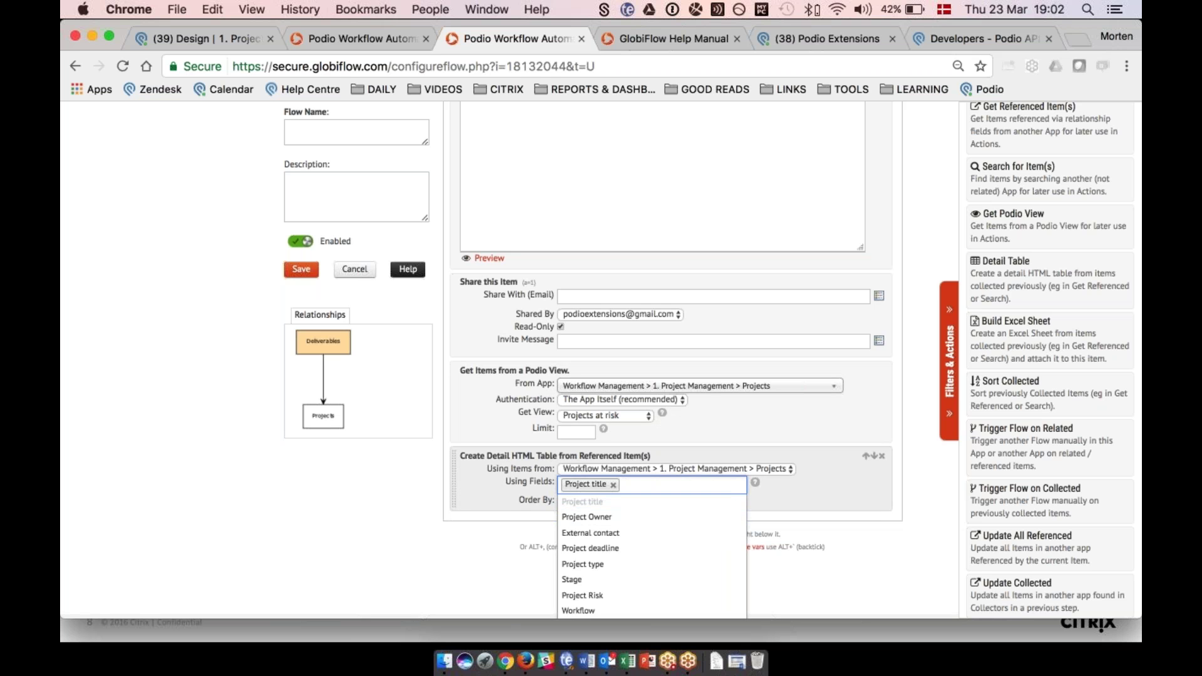
key("Return")
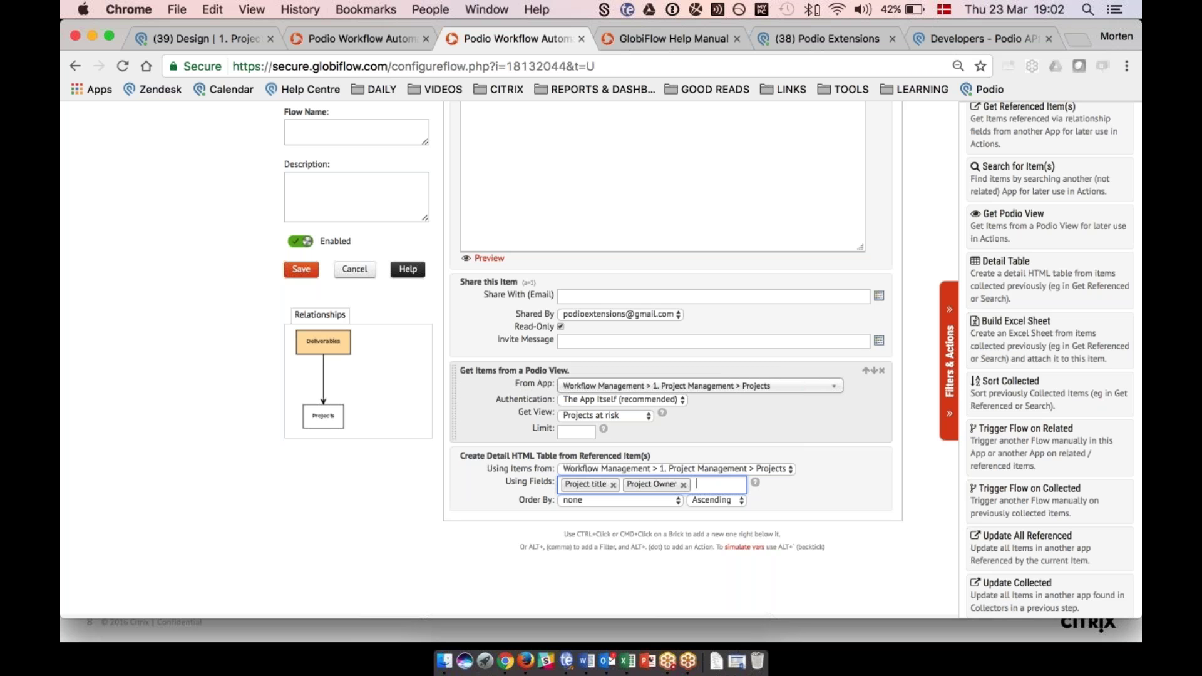
scroll(1043, 393, "down", 5)
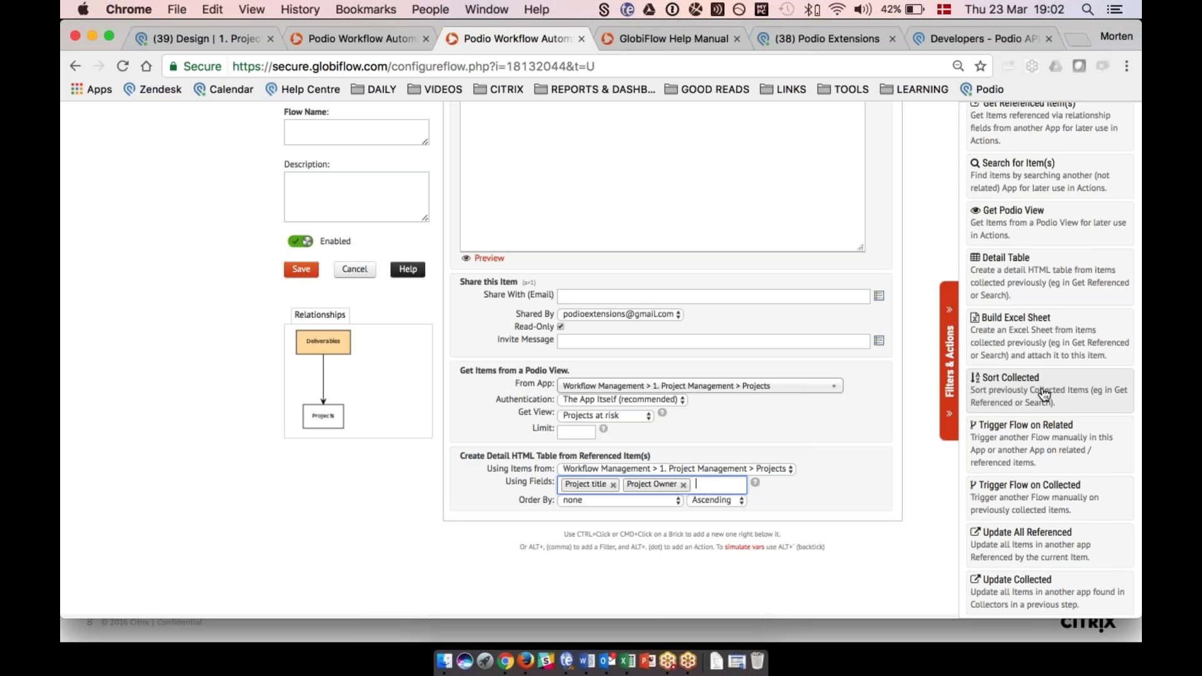
scroll(1043, 394, "down", 3)
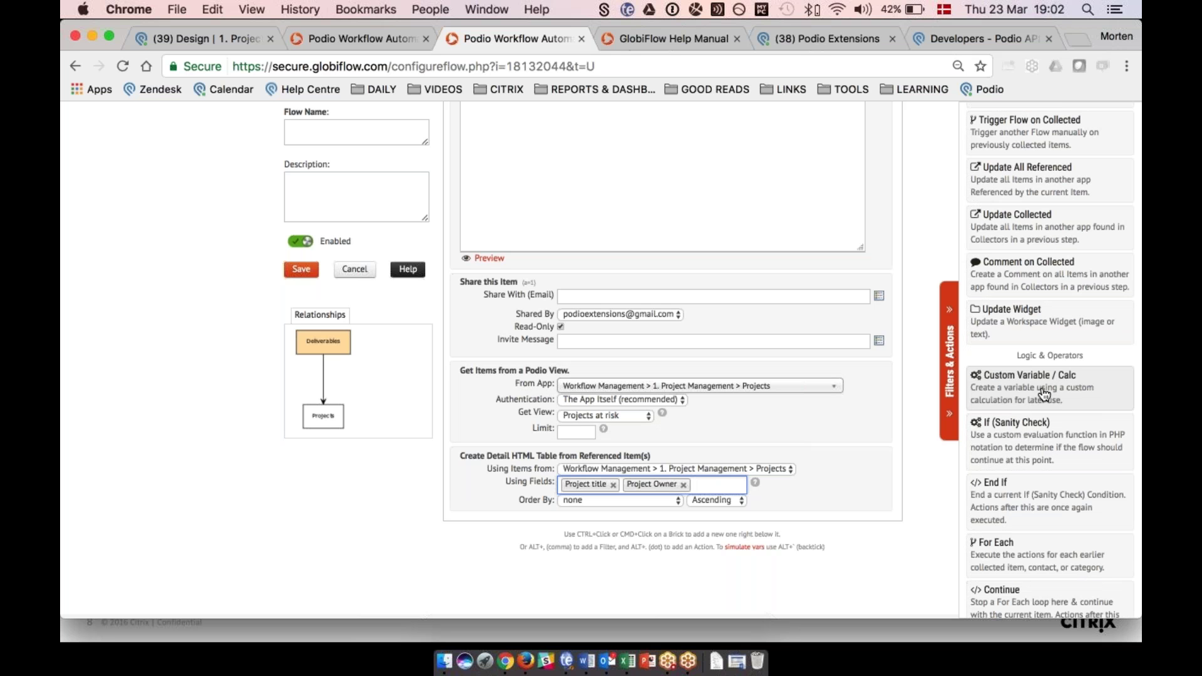
scroll(1043, 392, "down", 1)
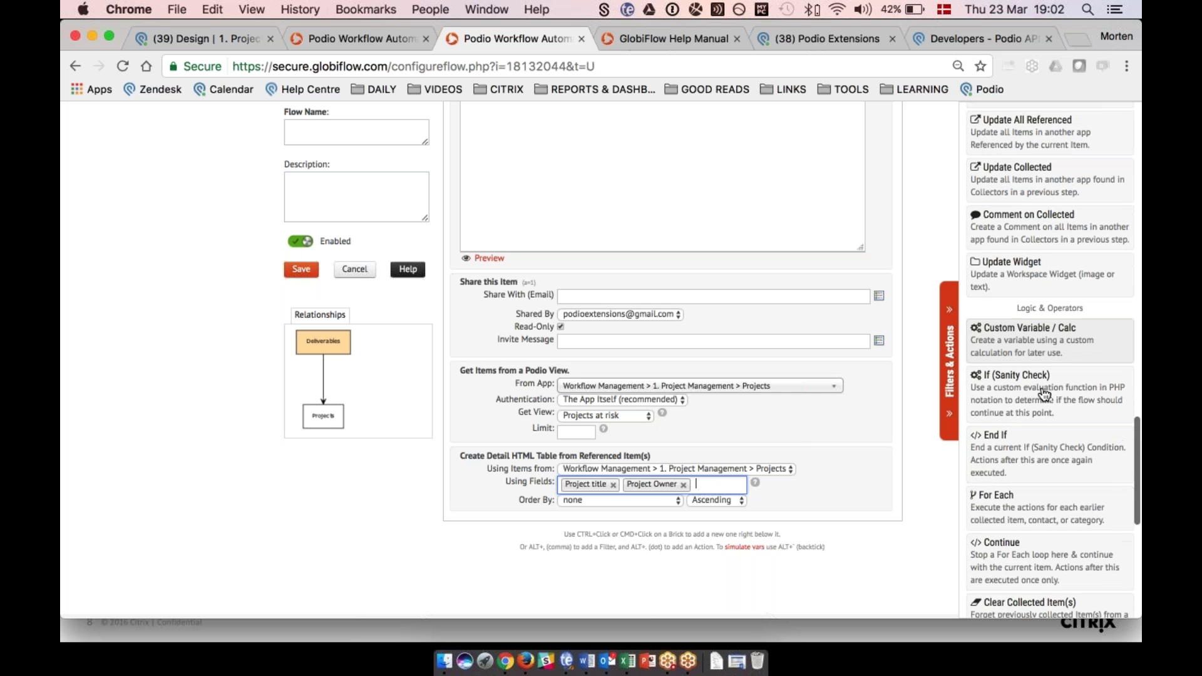
left_click(1039, 353)
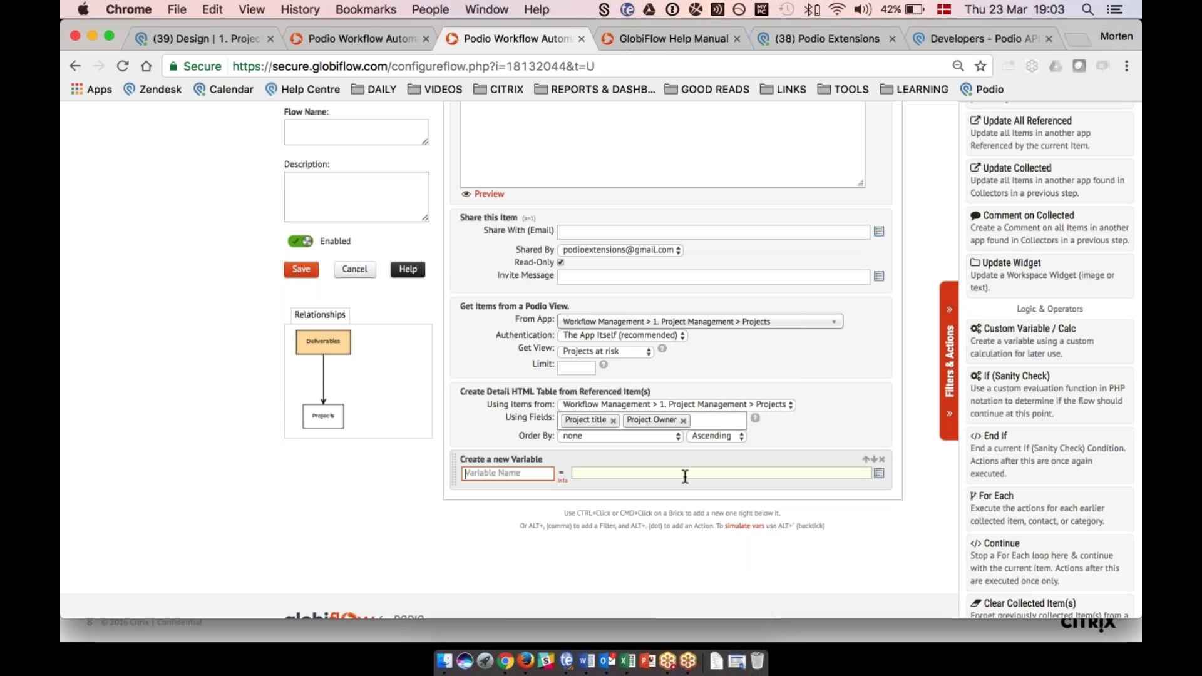
left_click(1016, 400)
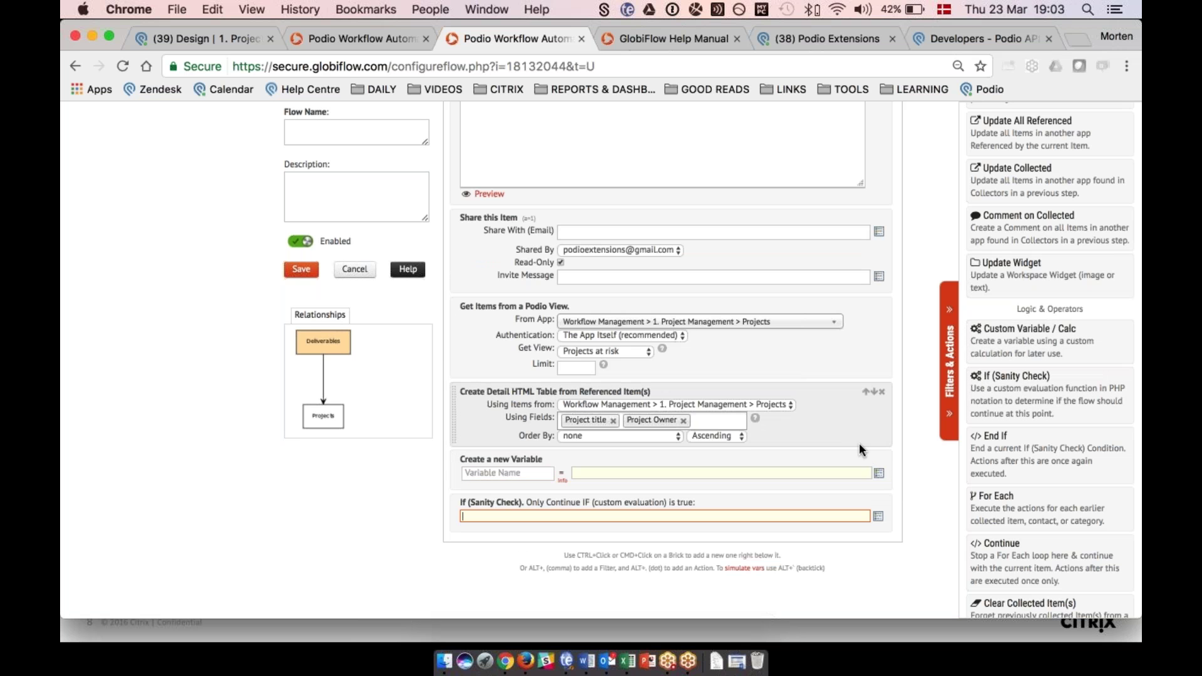
scroll(859, 442, "up", 10)
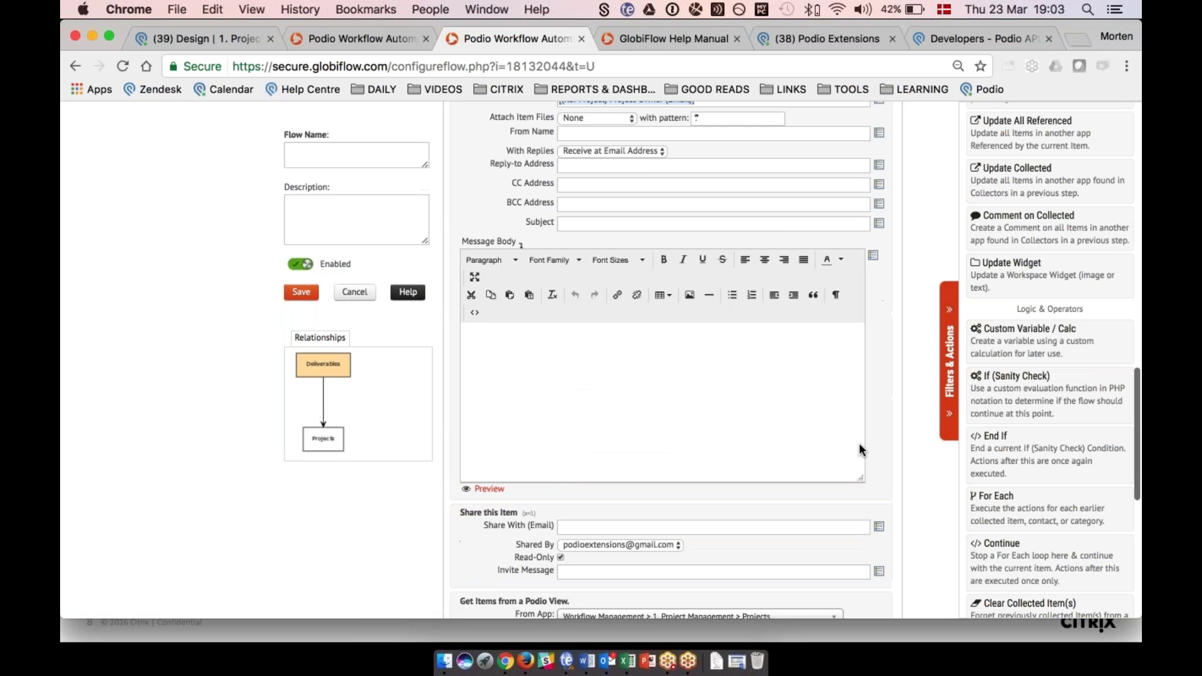
scroll(799, 271, "up", 4)
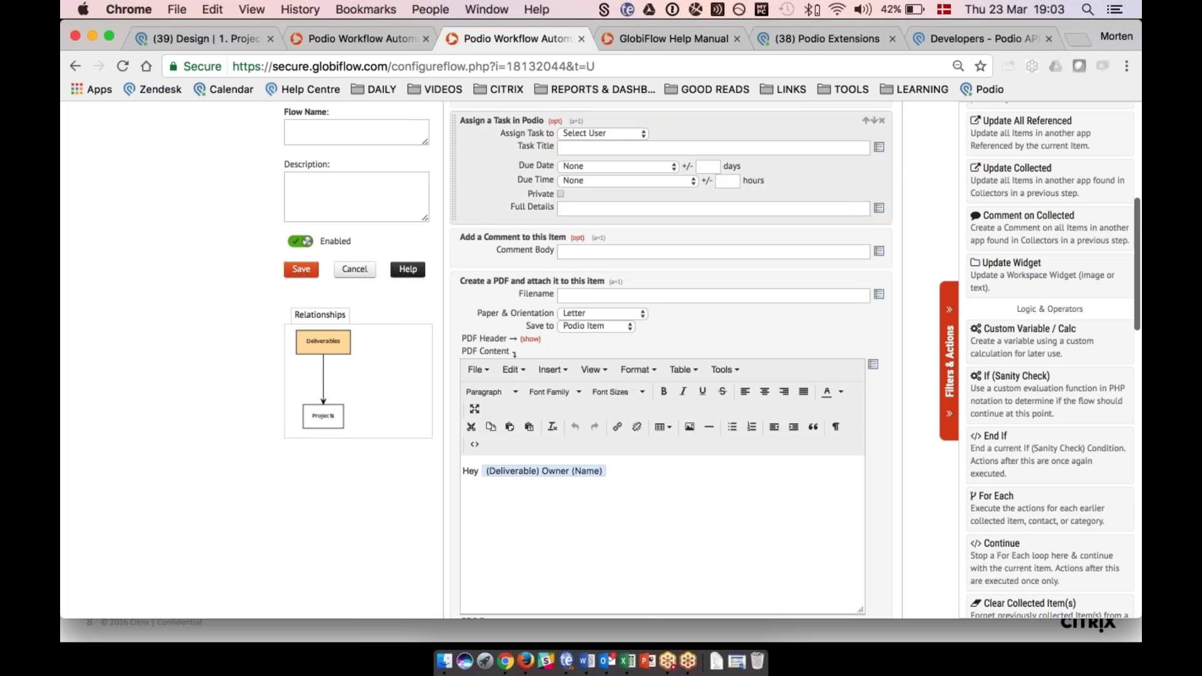
scroll(705, 287, "up", 8)
scroll(705, 287, "down", 4)
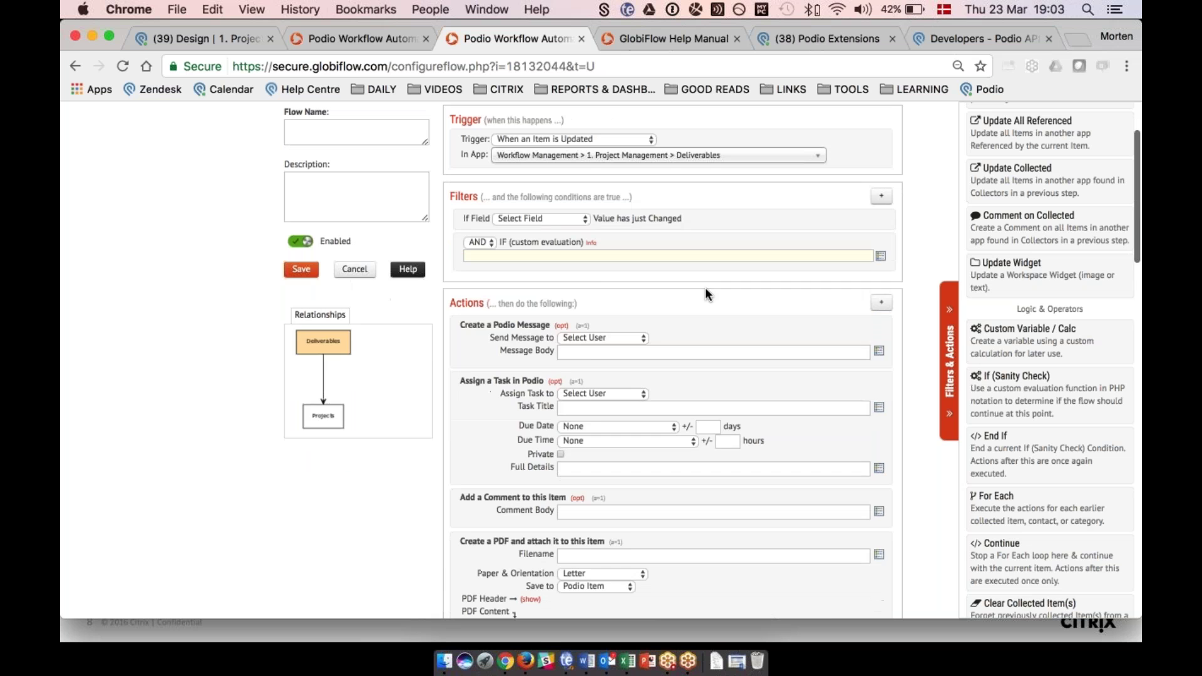
scroll(705, 288, "down", 20)
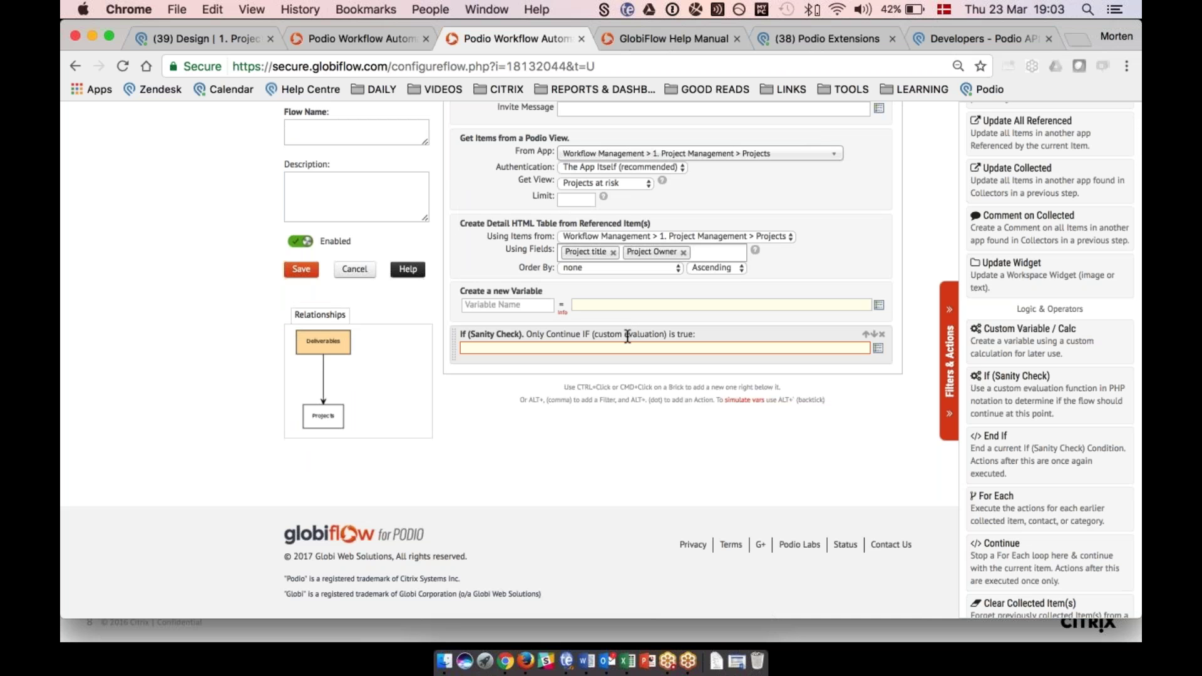
scroll(627, 337, "up", 20)
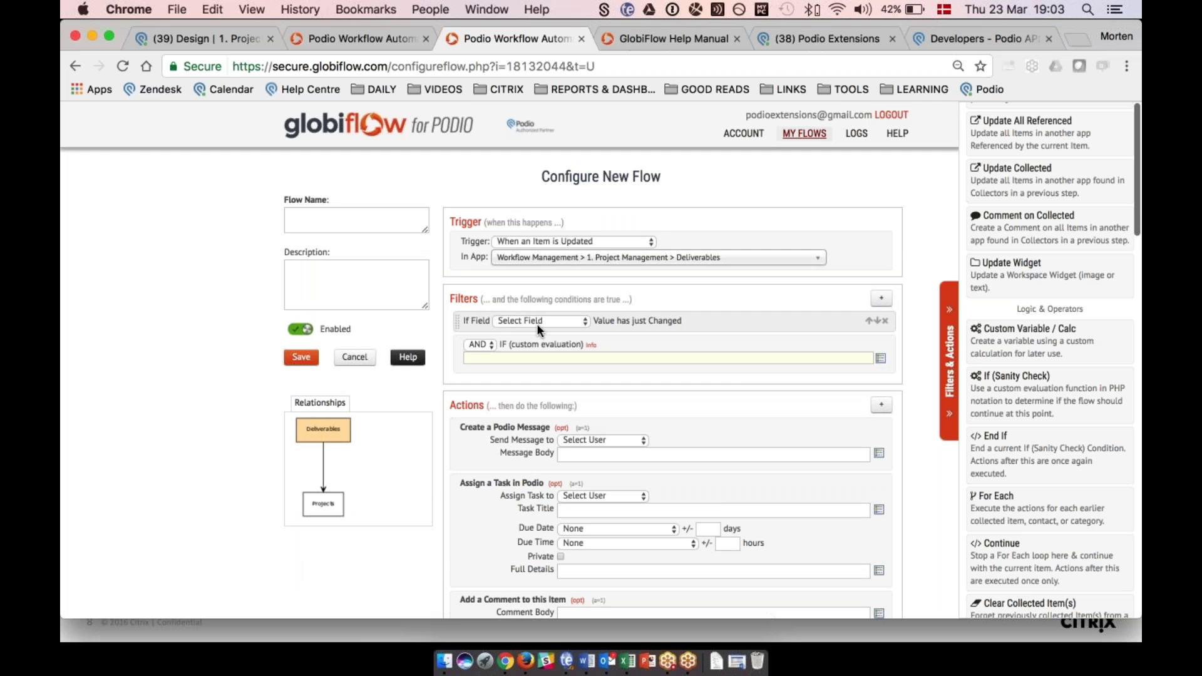
scroll(537, 328, "down", 7)
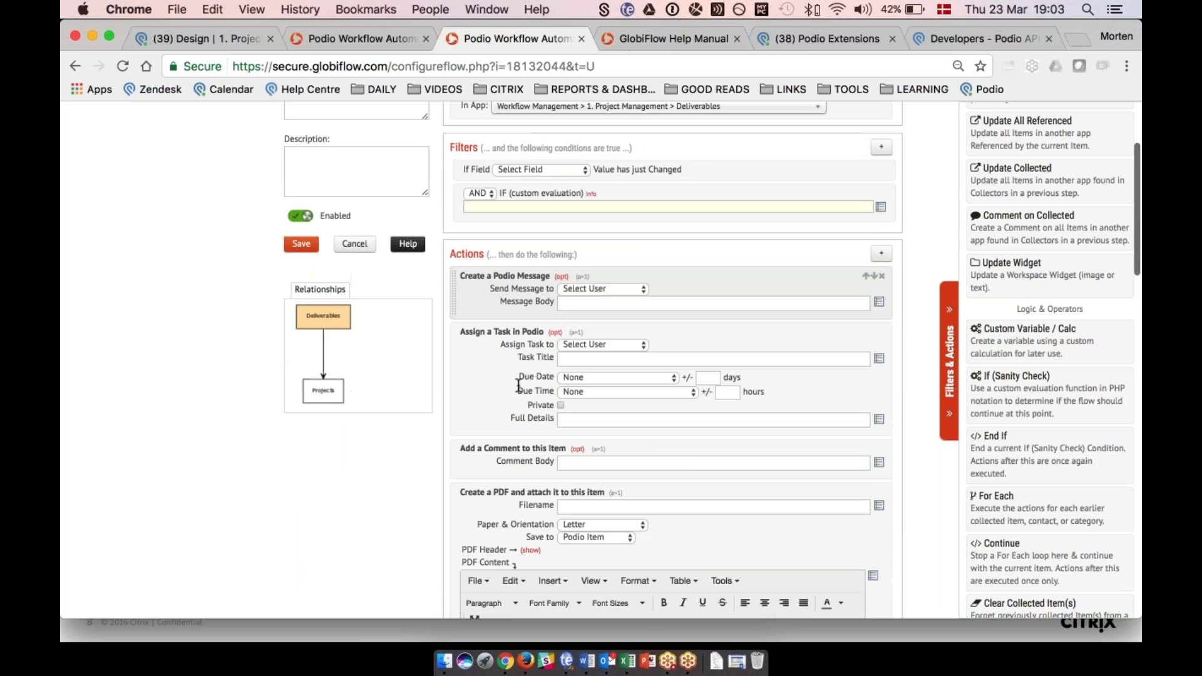
scroll(670, 350, "down", 10)
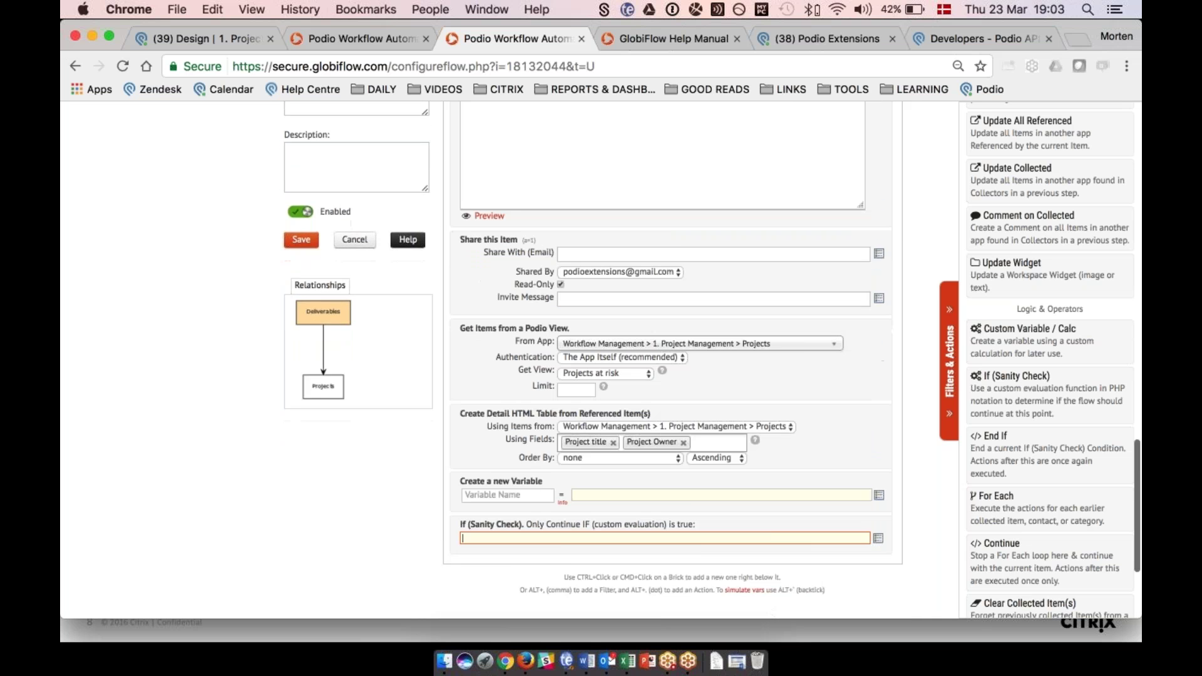
scroll(507, 421, "down", 2)
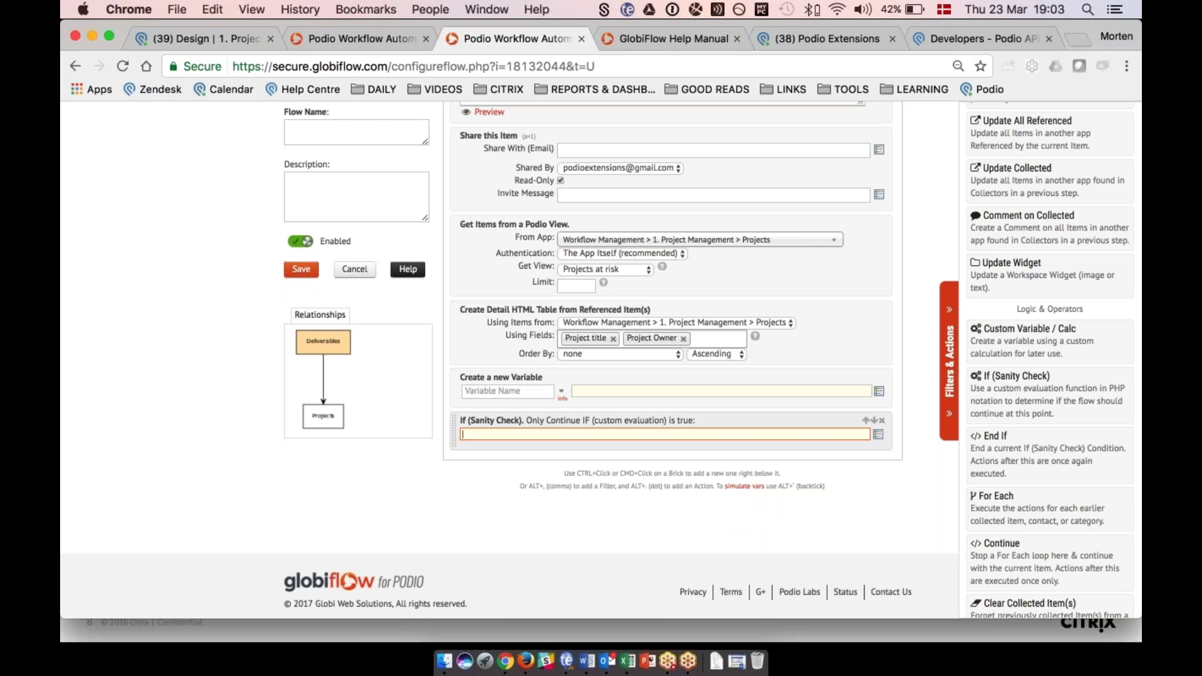
Add a comment on all collected items inside the sanity check If, then close it with End If.
left_click_drag(1026, 227, 528, 475)
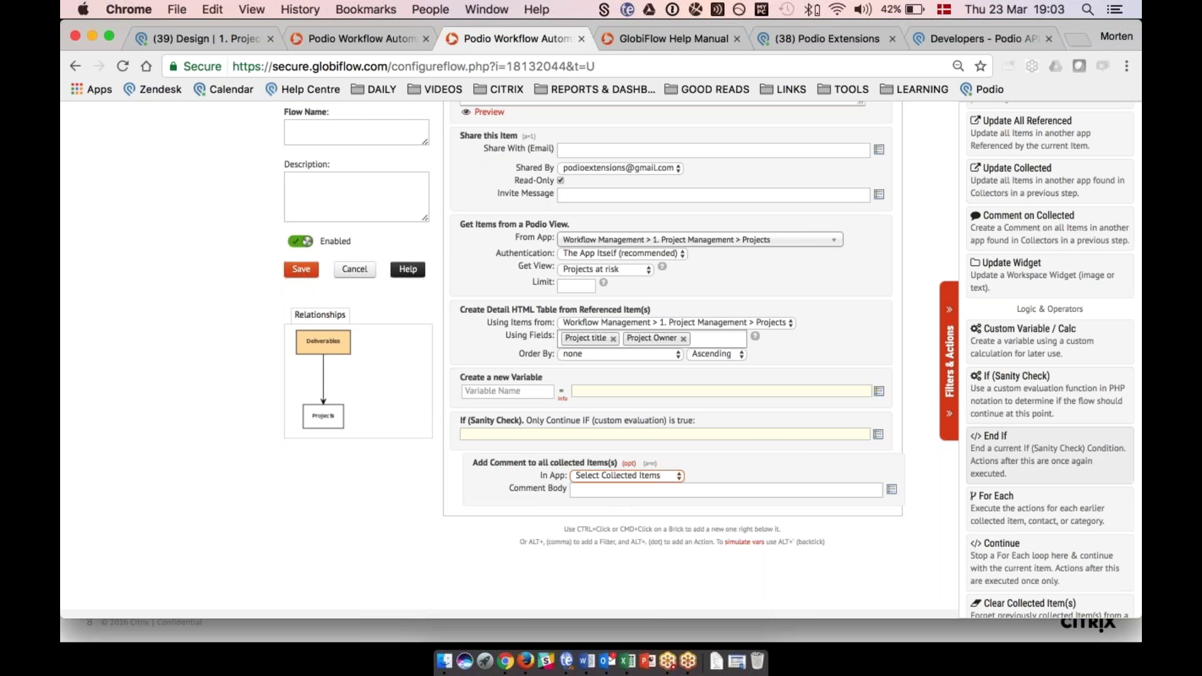
left_click(1014, 451)
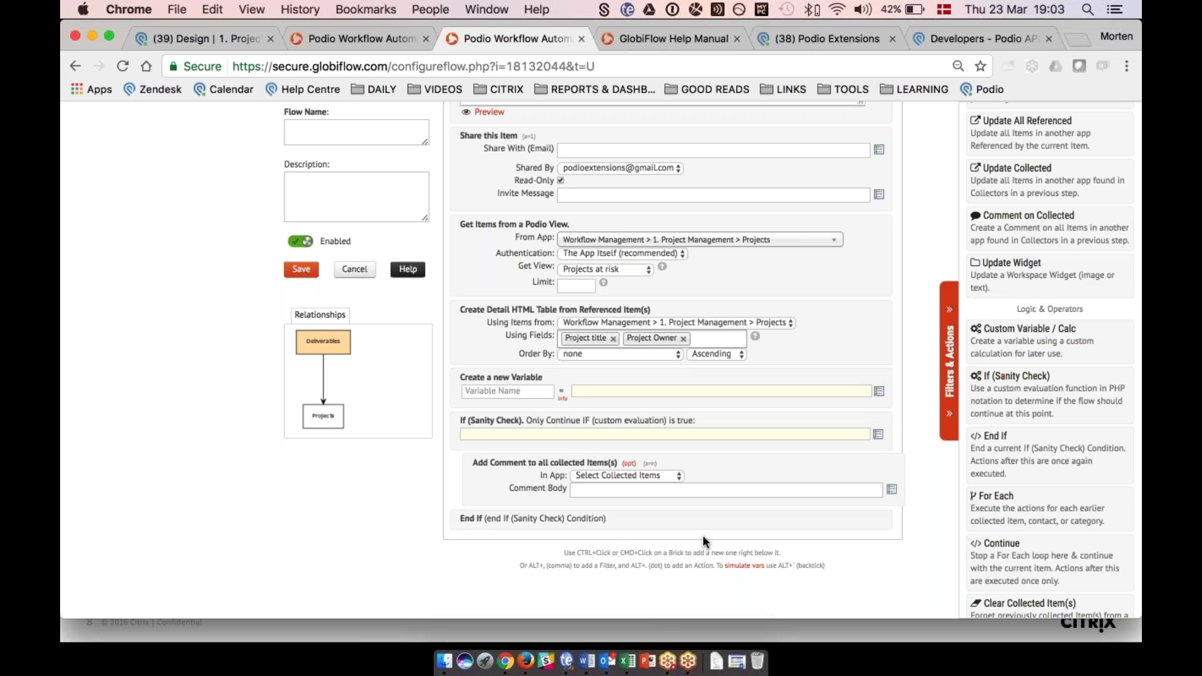
scroll(703, 543, "down", 1)
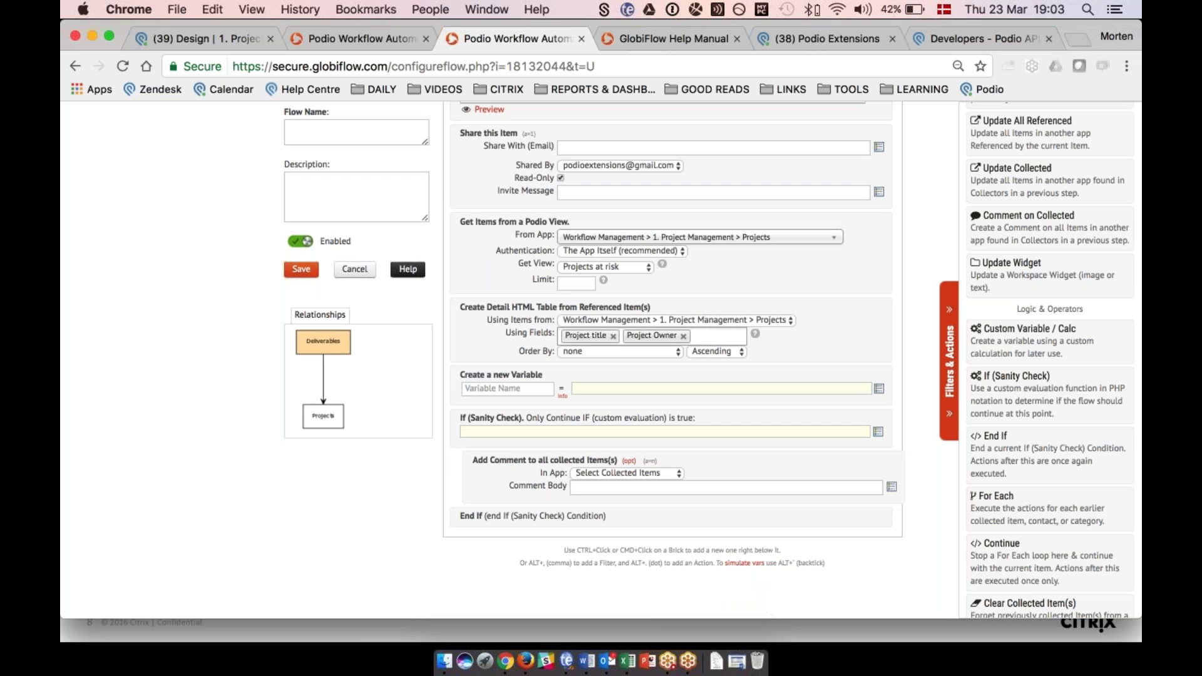
scroll(1016, 470, "down", 5)
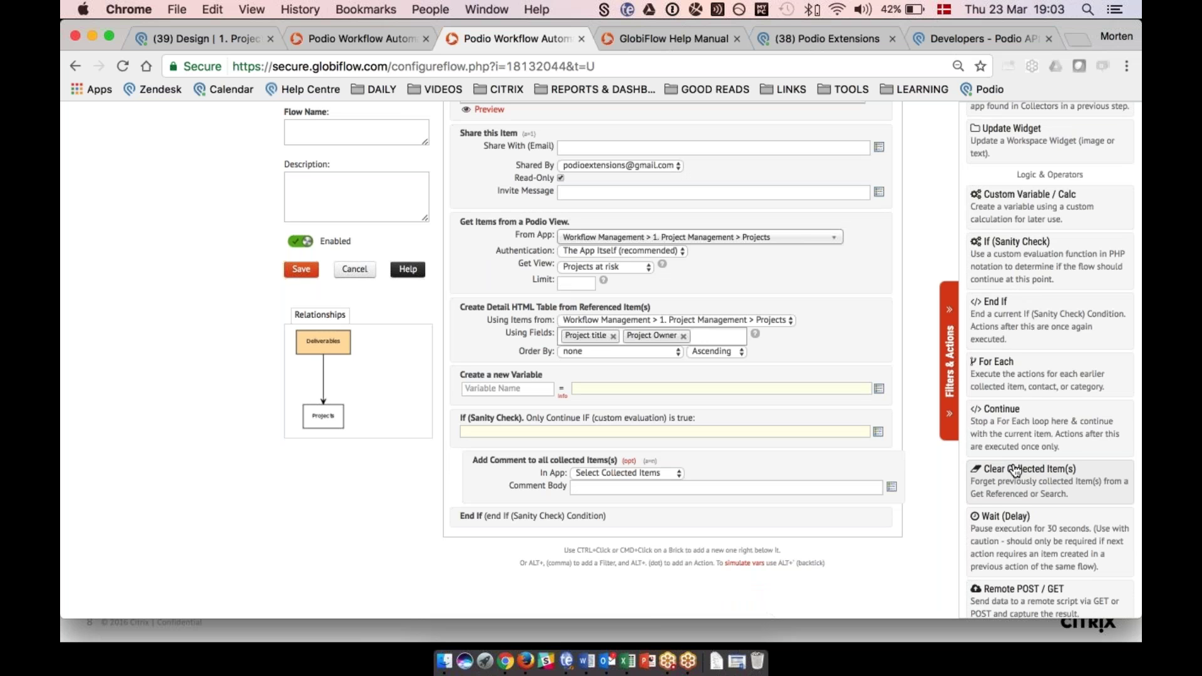
scroll(1015, 470, "down", 4)
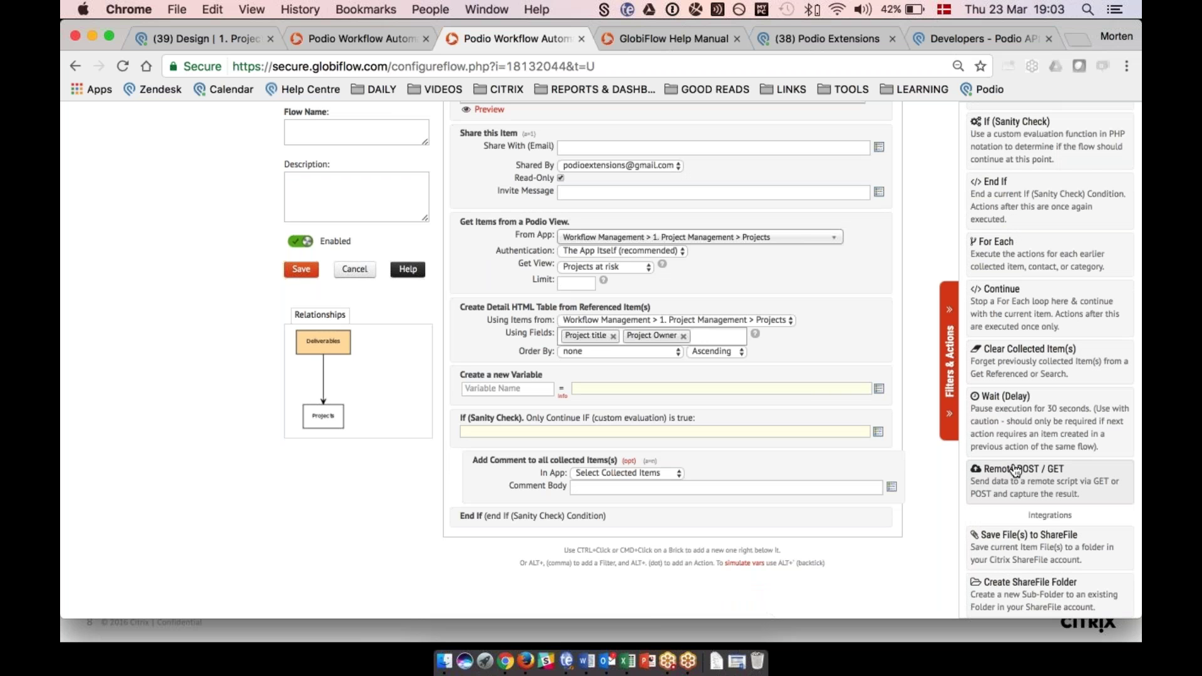
scroll(1016, 470, "down", 6)
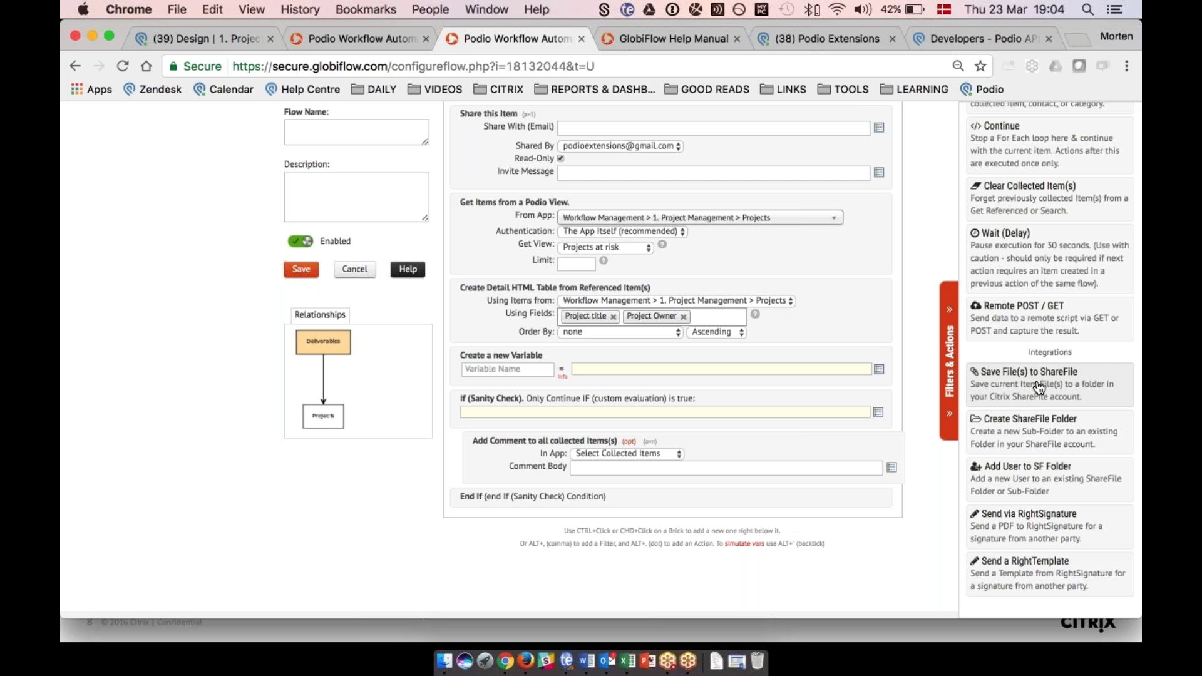
Add ShareFile actions: a new folder under Client Contracts, save the most recent file, add a user.
left_click(1024, 428)
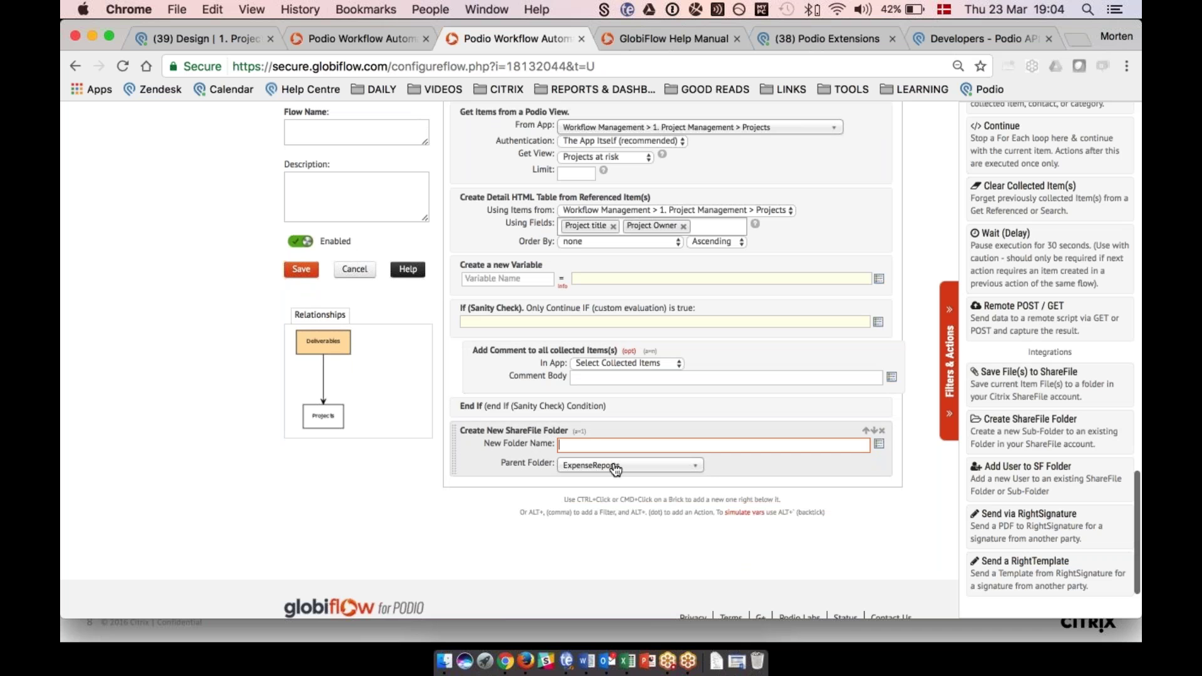
left_click(616, 469)
left_click(585, 511)
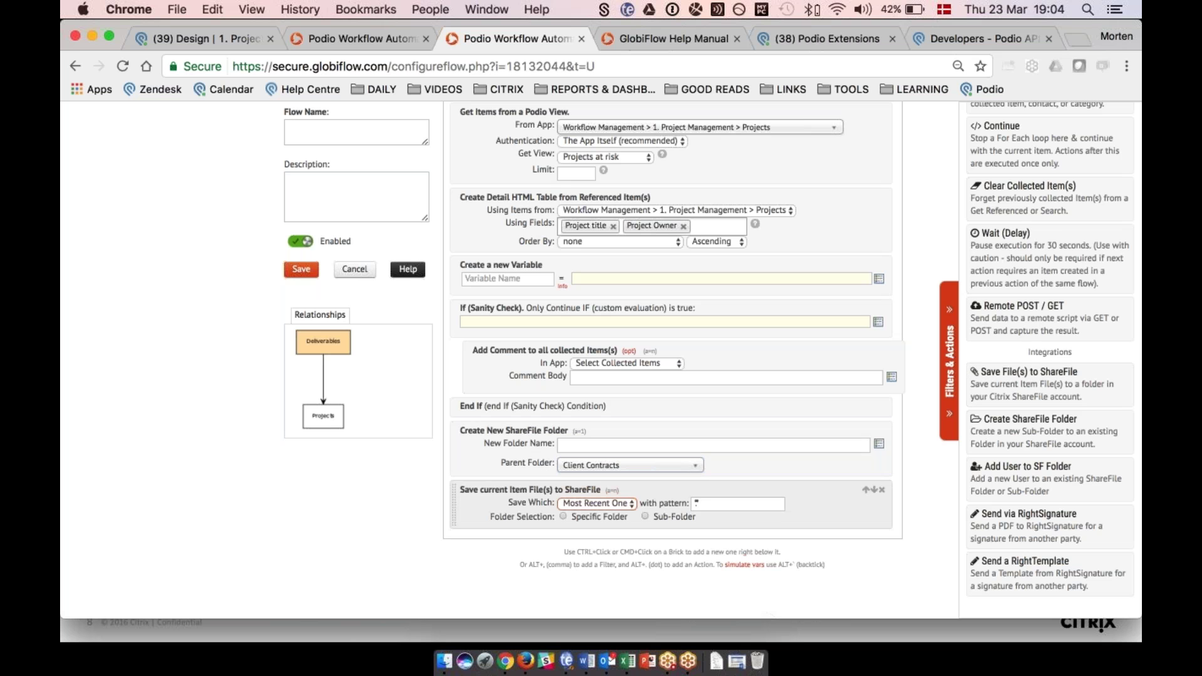
scroll(1001, 438, "down", 1)
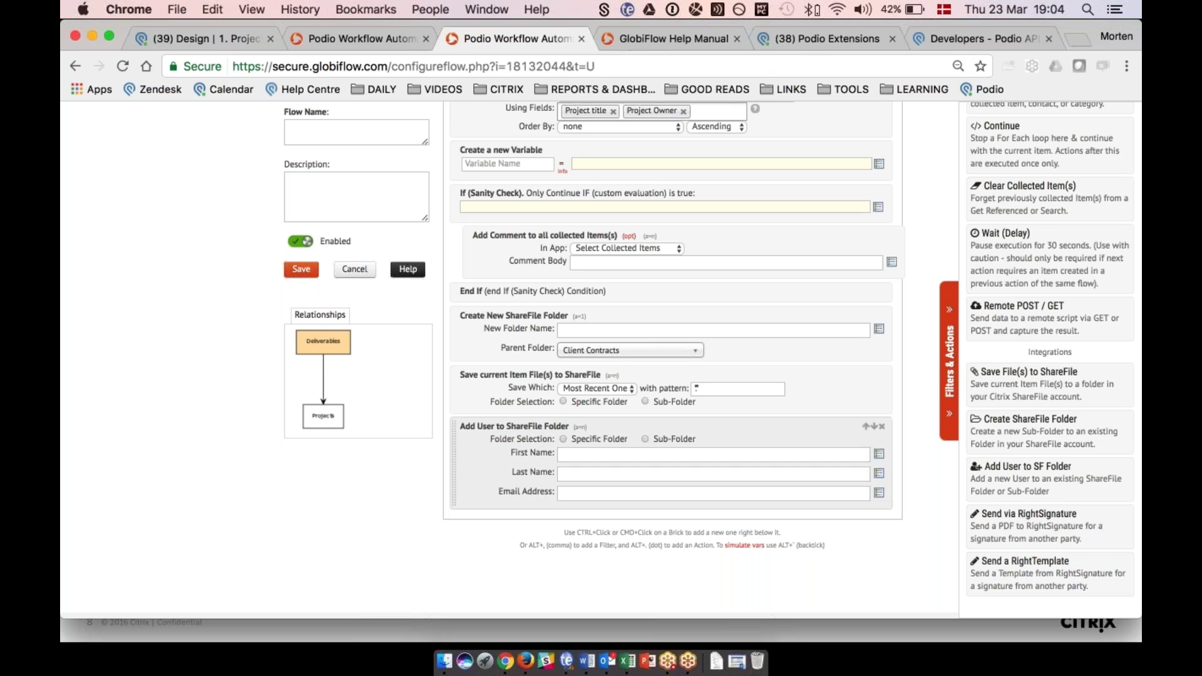
scroll(670, 363, "up", 10)
scroll(670, 360, "down", 2)
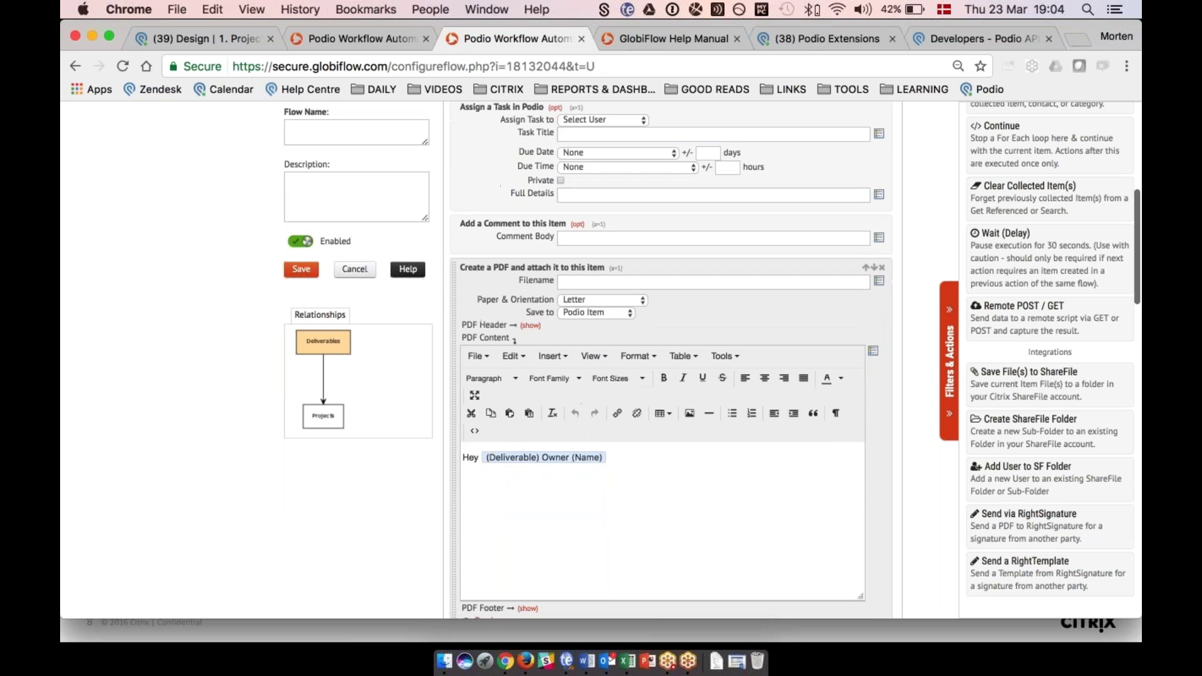
scroll(670, 360, "down", 10)
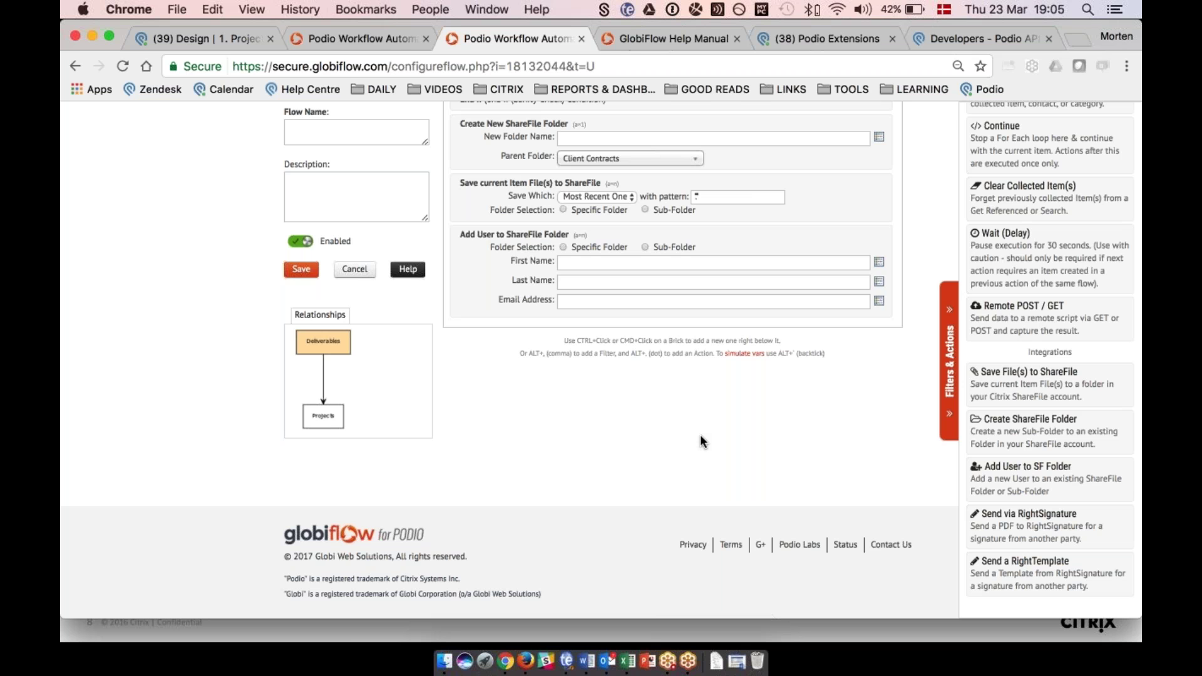
scroll(700, 435, "up", 2)
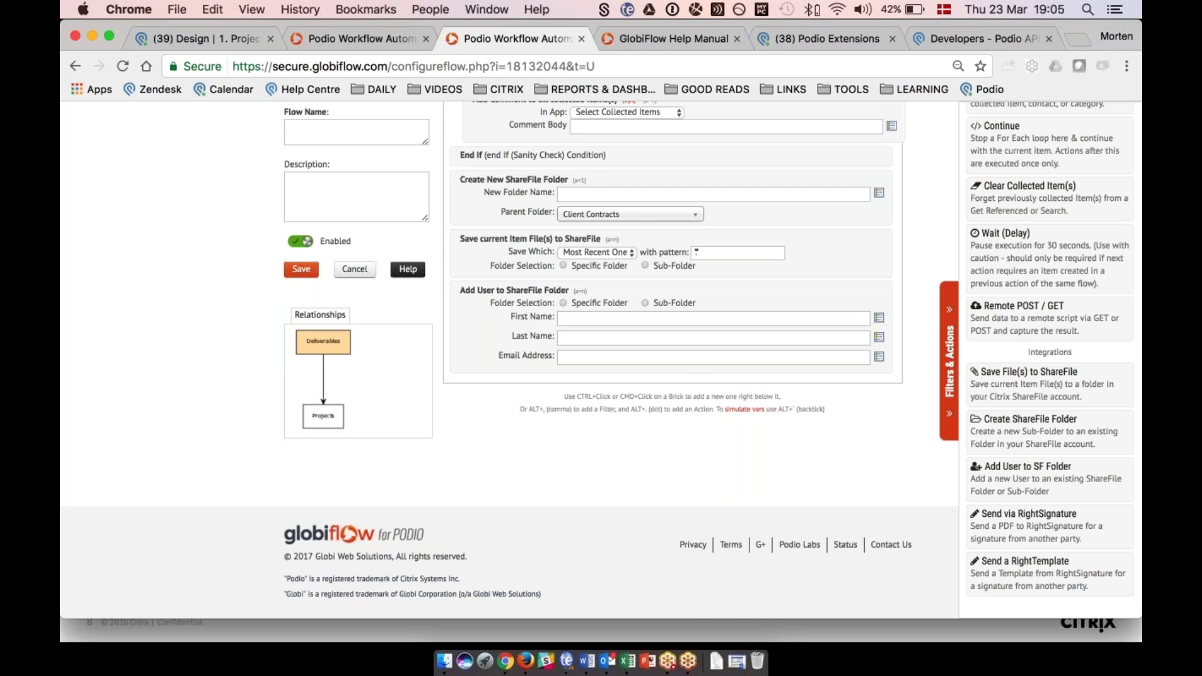
scroll(670, 313, "up", 4)
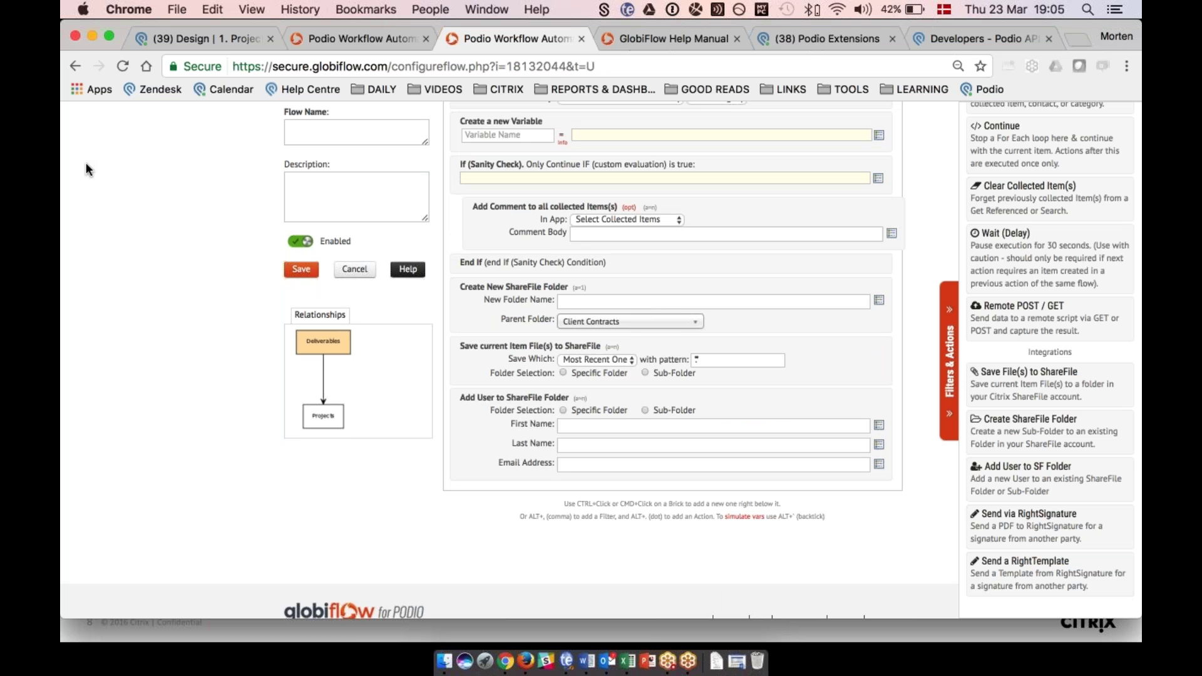
Back in Podio, close the Deliverable item and go to the 6. Marketing workspace.
left_click(175, 37)
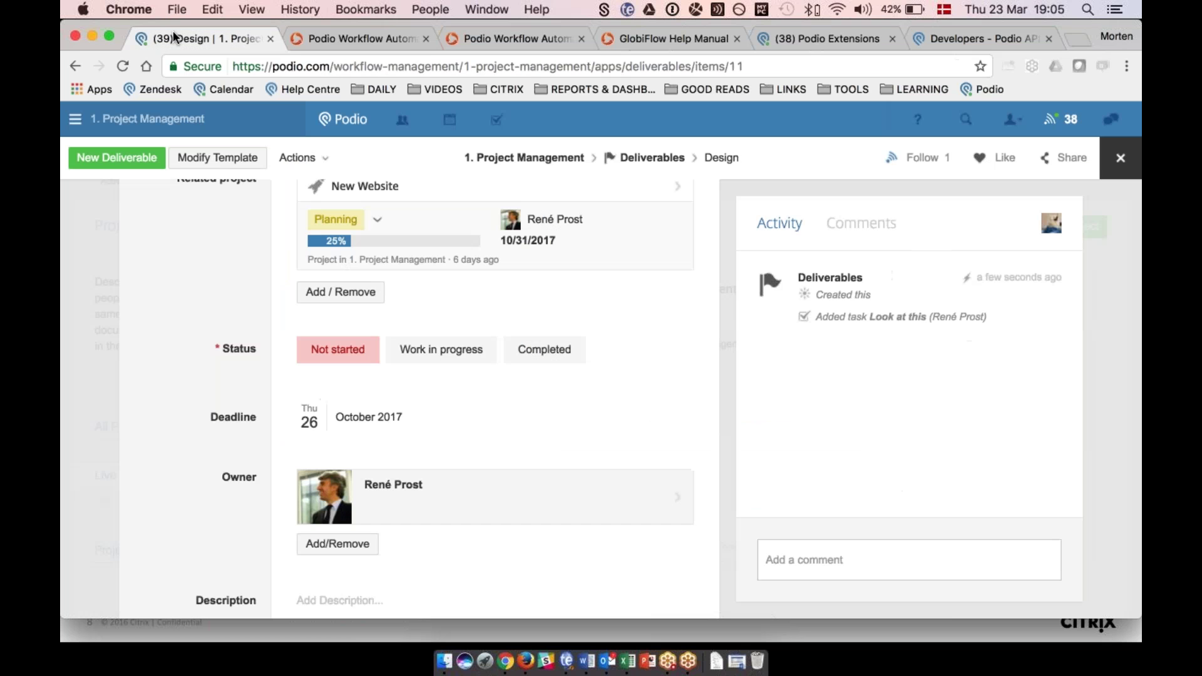
left_click(99, 319)
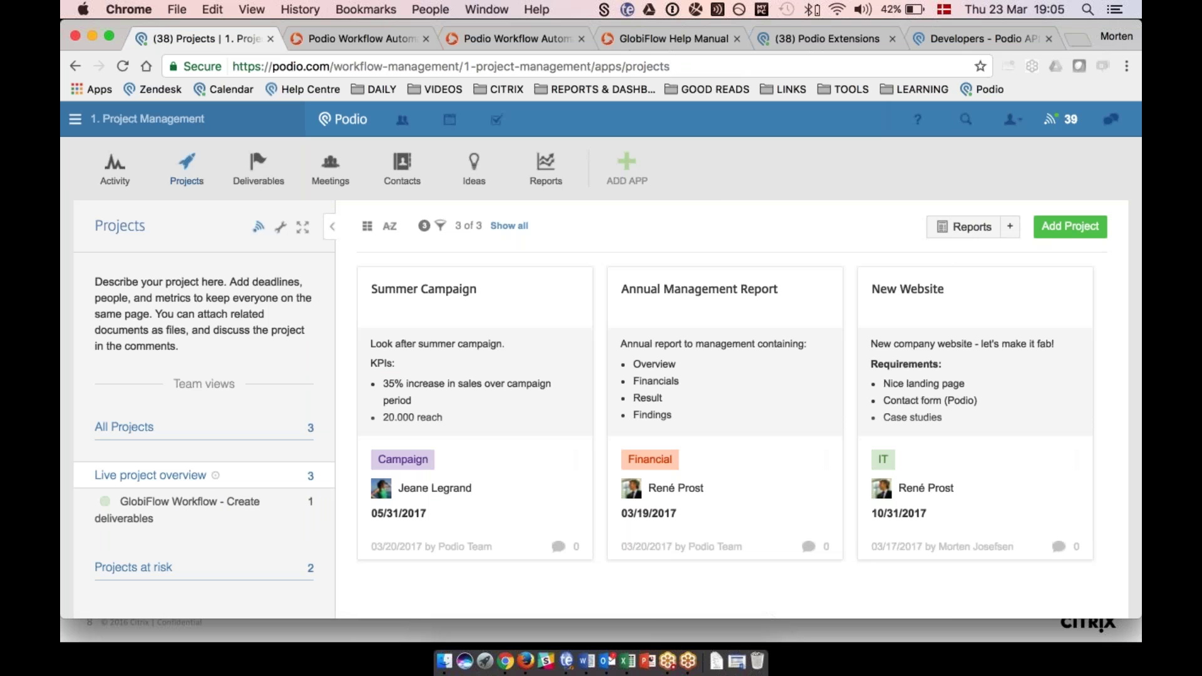
left_click(146, 119)
scroll(156, 366, "down", 3)
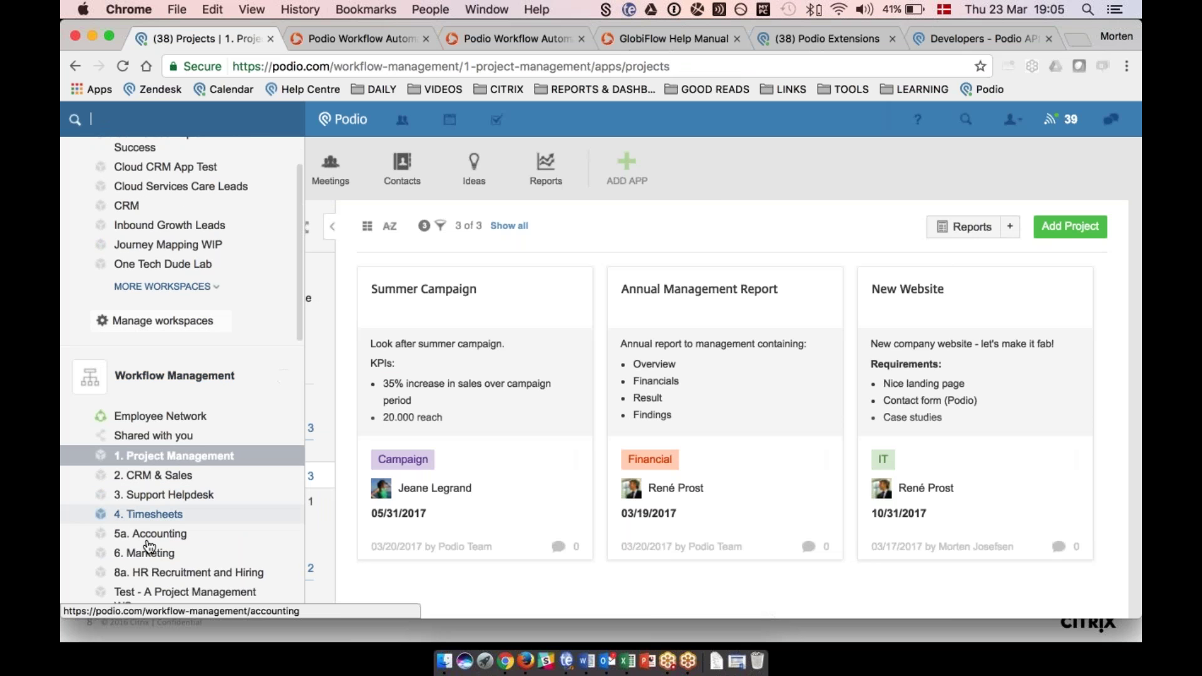
left_click(146, 554)
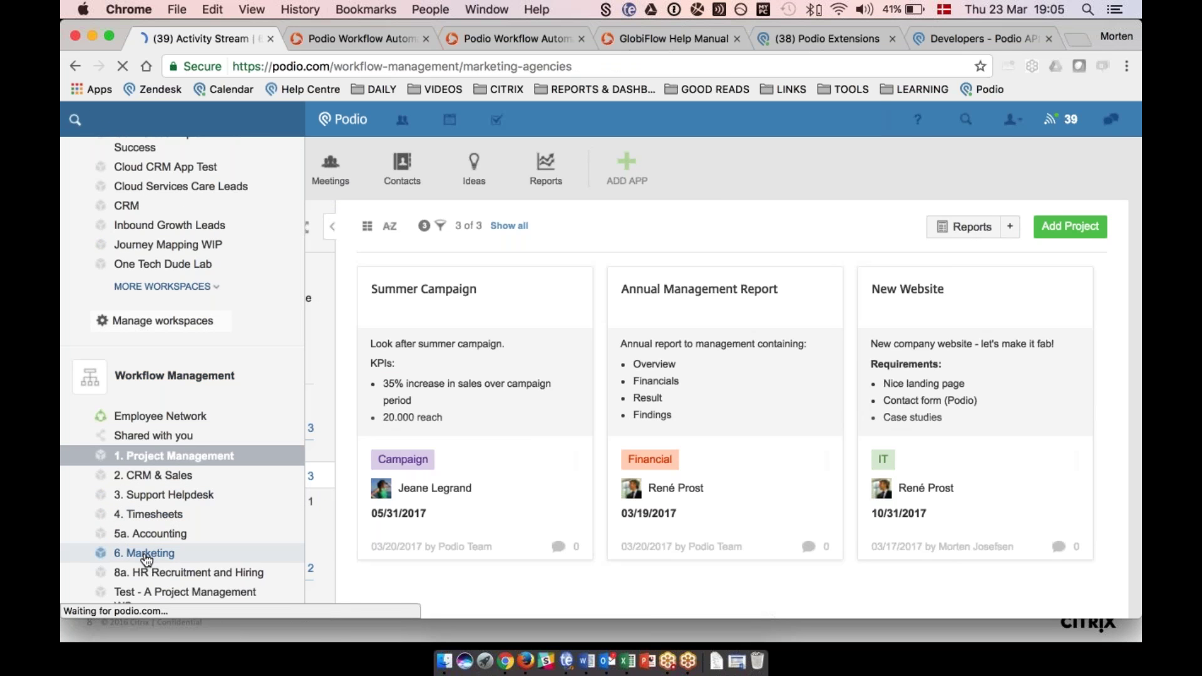
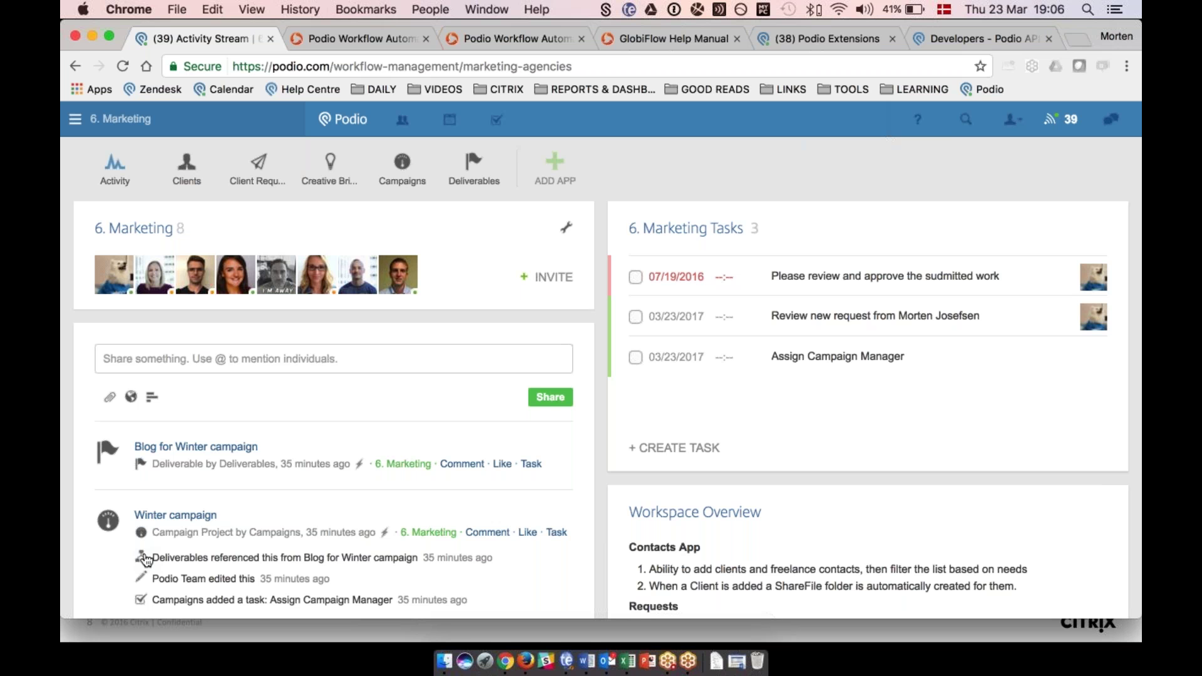
Open the Client Requests web form and enter 'Winter campaign' as project title plus the requester's name.
left_click(257, 170)
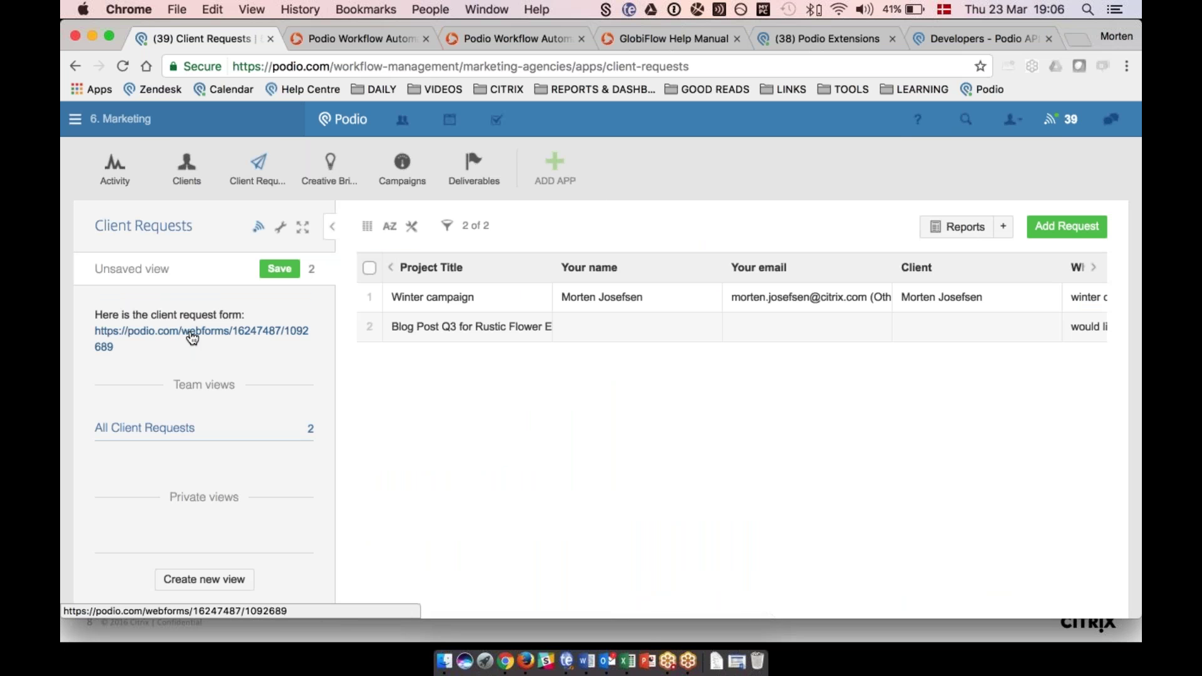
left_click(192, 338)
left_click(487, 281)
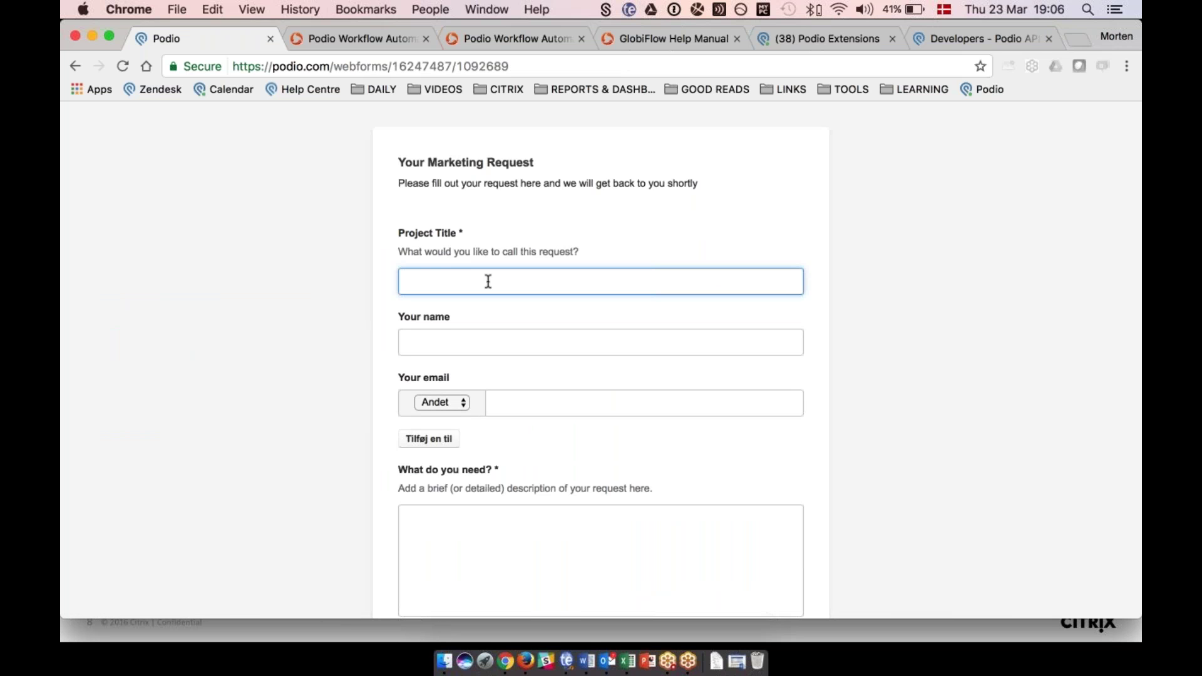
type("Winter")
key("Down")
key("Return")
key("Tab")
type("M")
key("Down")
key("Return")
key("Tab")
key("Tab")
Fill in the requester's e-mail address and the description 'Winter campaign'.
type("m")
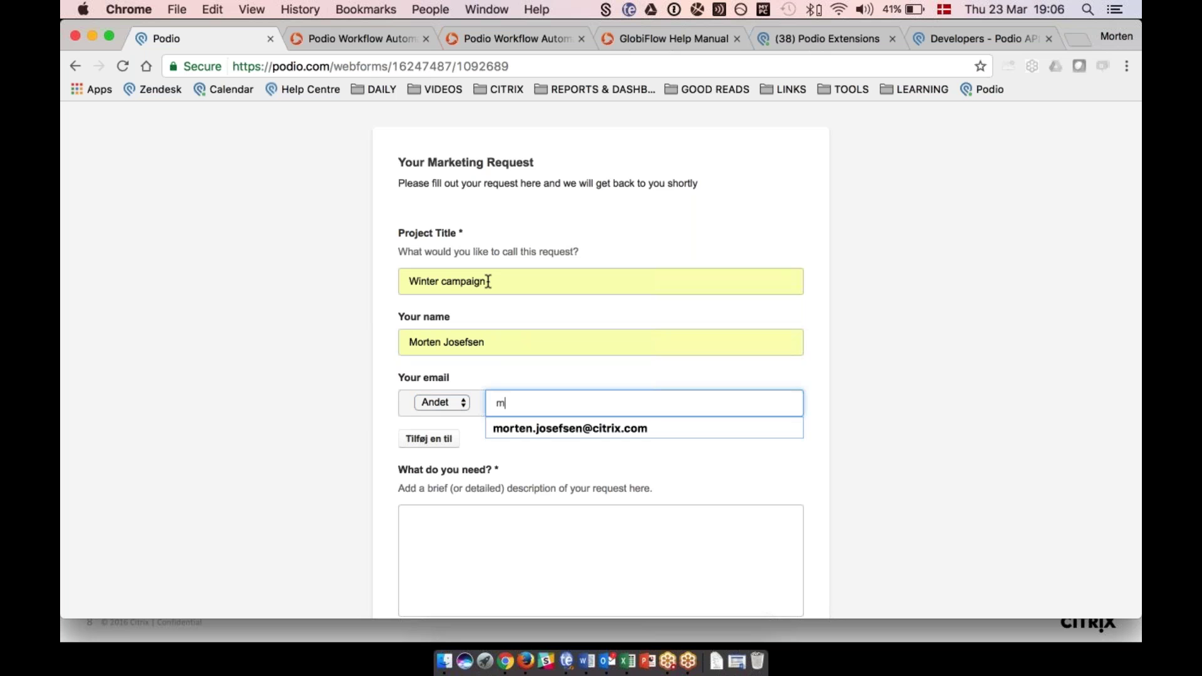
key("Down")
key("Return")
key("Tab")
key("Tab")
type("Wi")
key("BackSpace")
key("BackSpace")
type("Winter campaign")
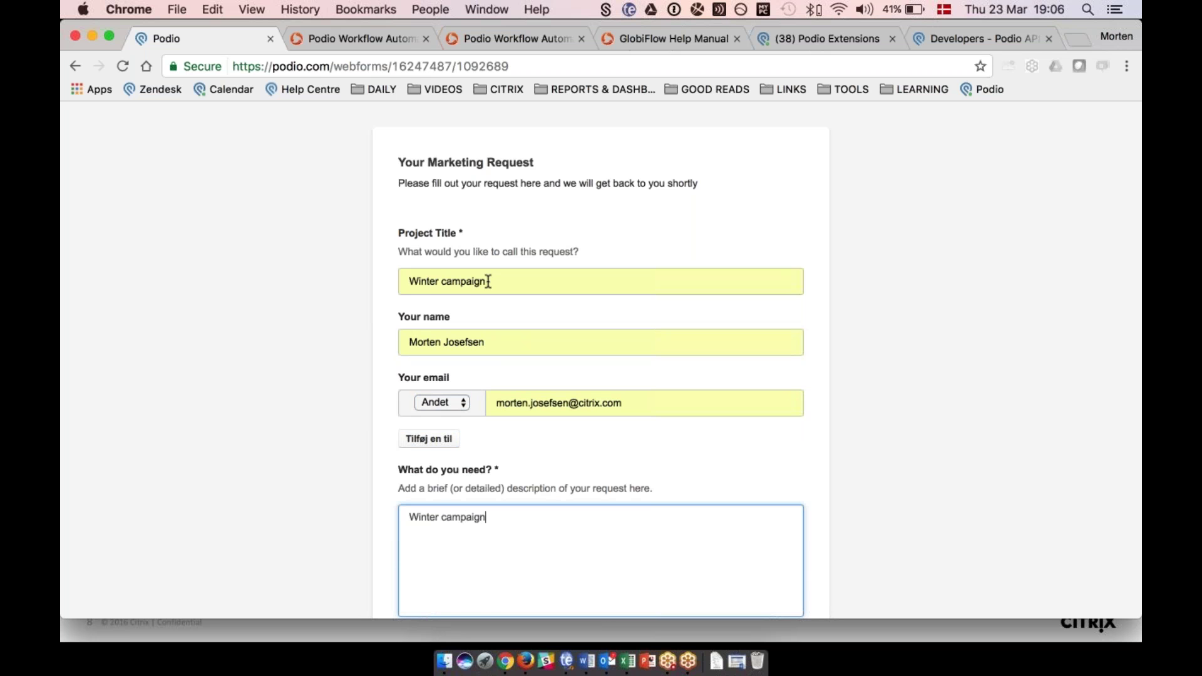
Choose New Project as the request type, set the deadline to 30/03/2017, and submit.
scroll(488, 281, "down", 5)
left_click(456, 464)
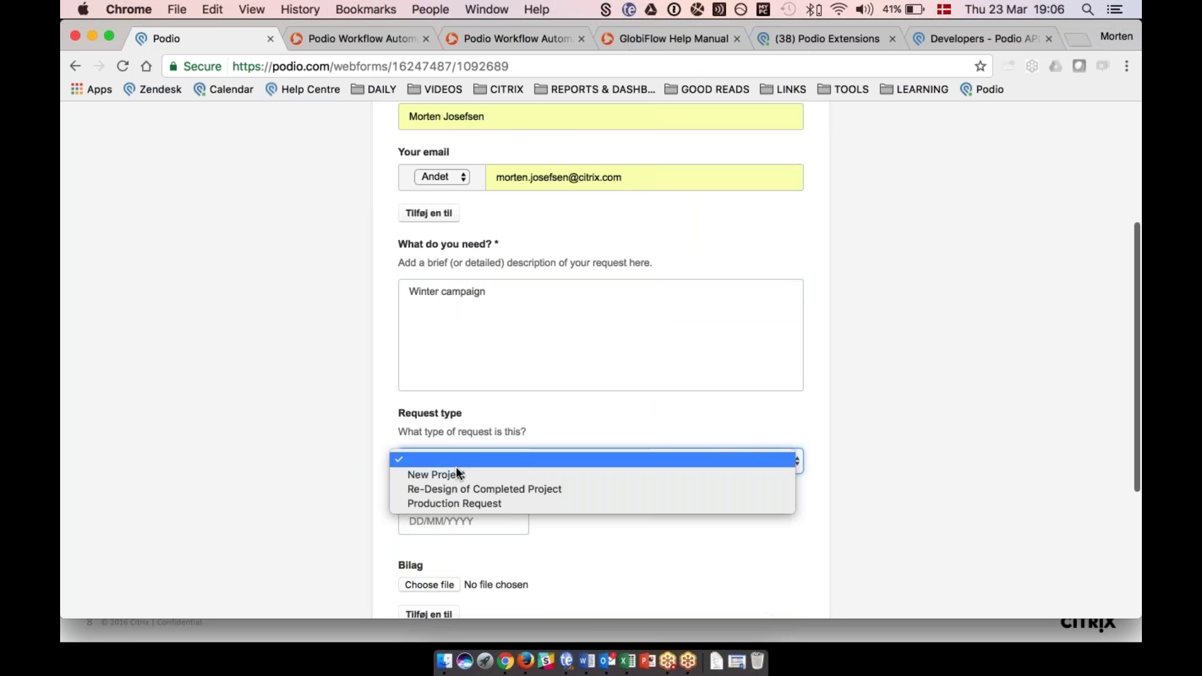
left_click(449, 474)
scroll(439, 464, "down", 2)
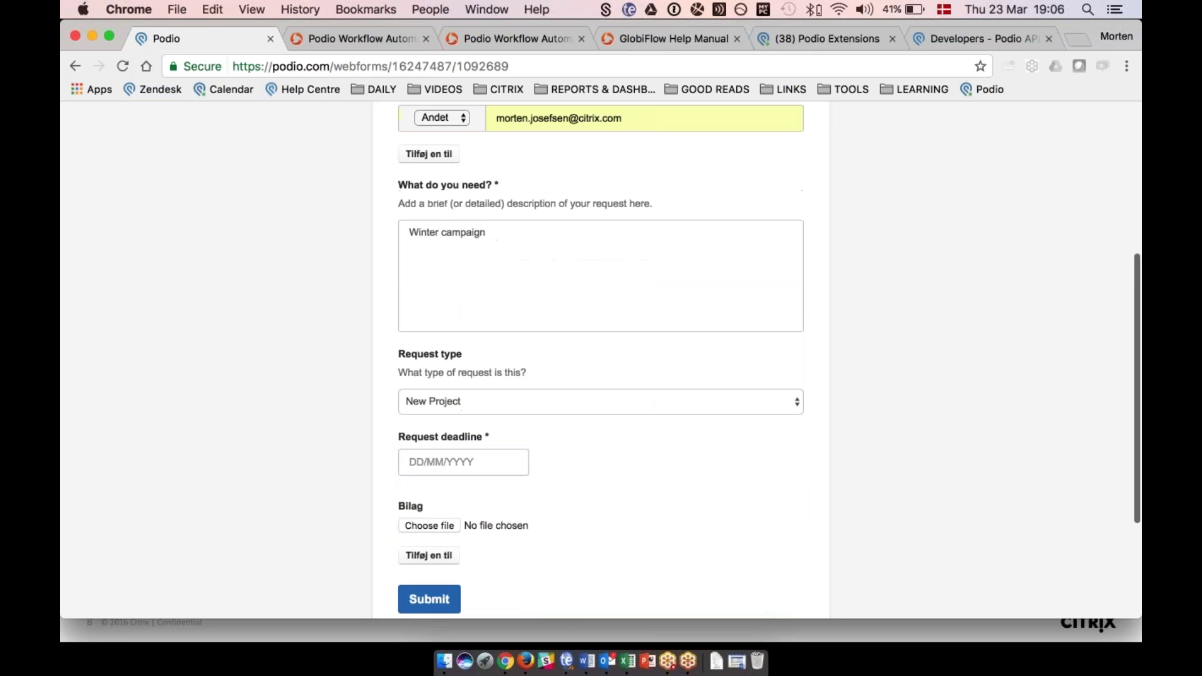
left_click(439, 463)
scroll(495, 501, "down", 3)
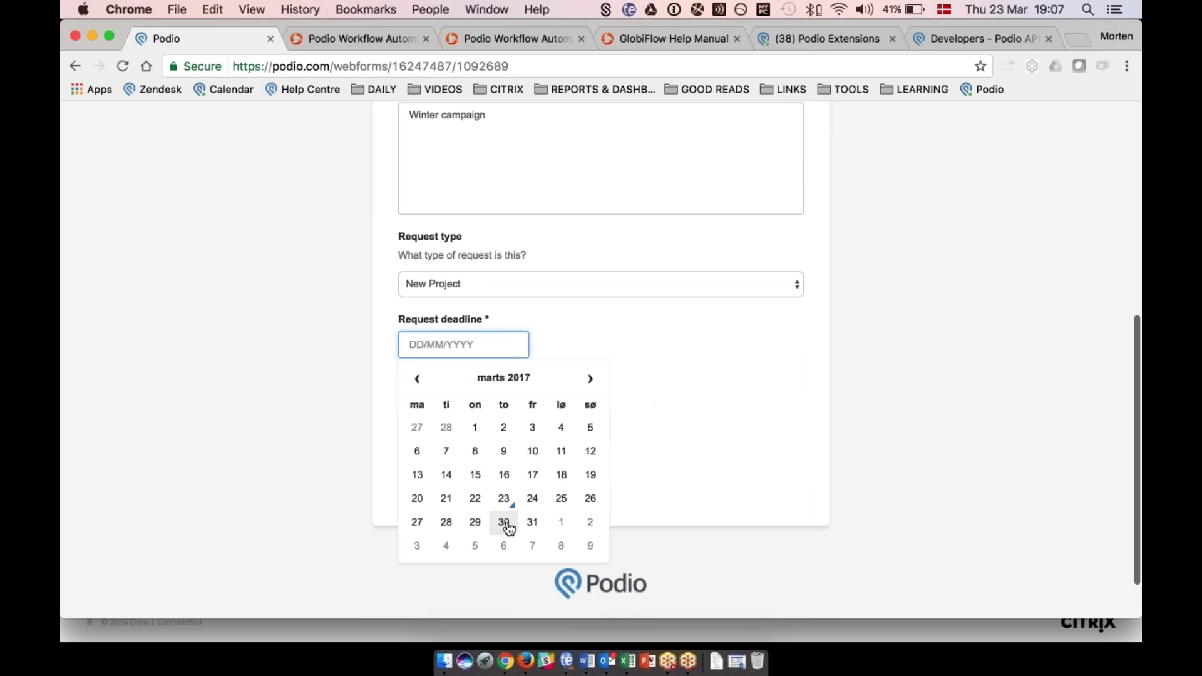
left_click(504, 523)
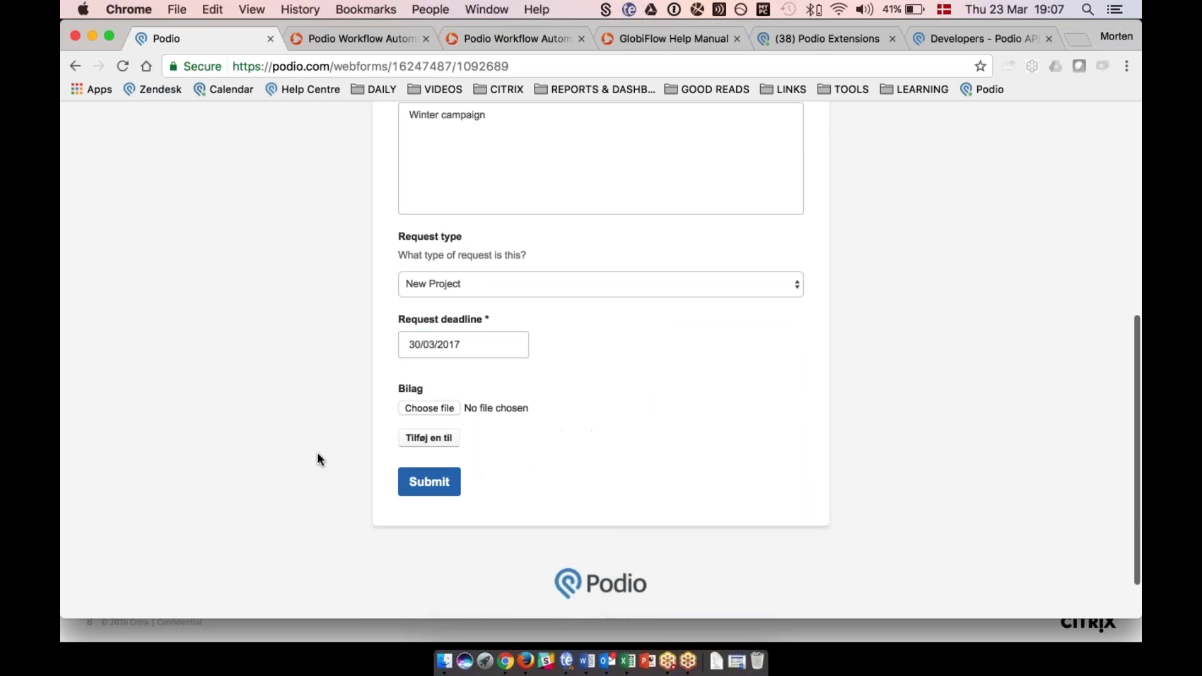
left_click(440, 484)
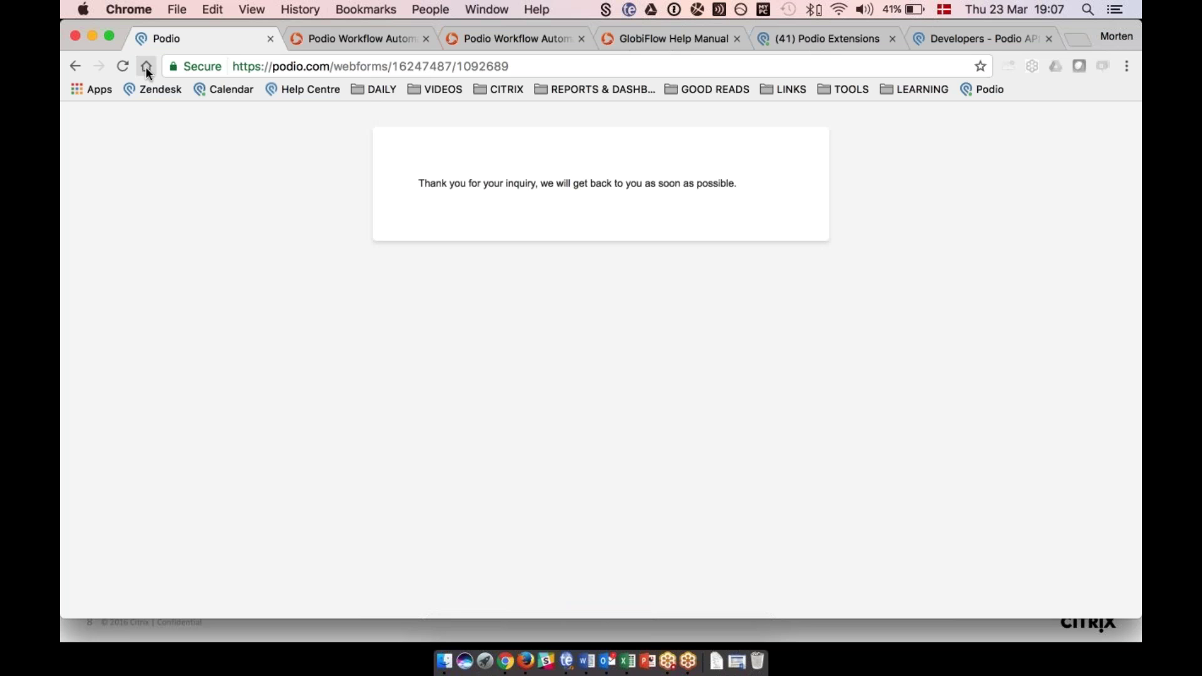
Go back to Client Requests and inspect the Winter campaign item: webform-created, Not Reviewed, with a review task.
right_click(81, 63)
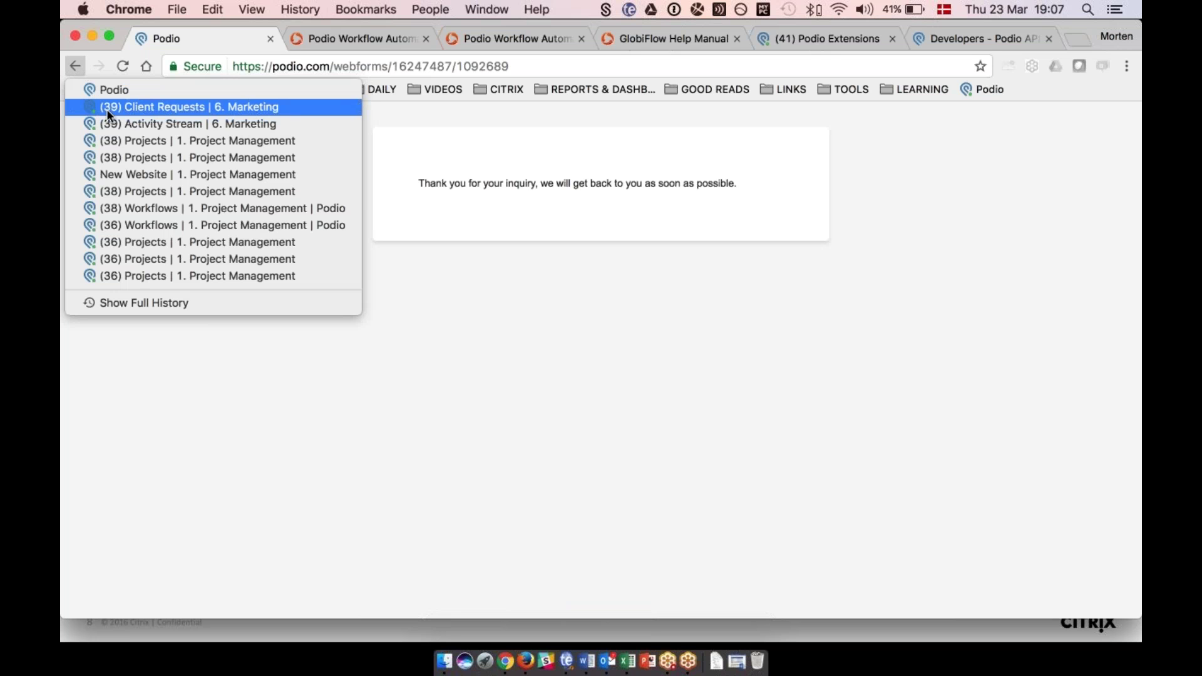
left_click(118, 108)
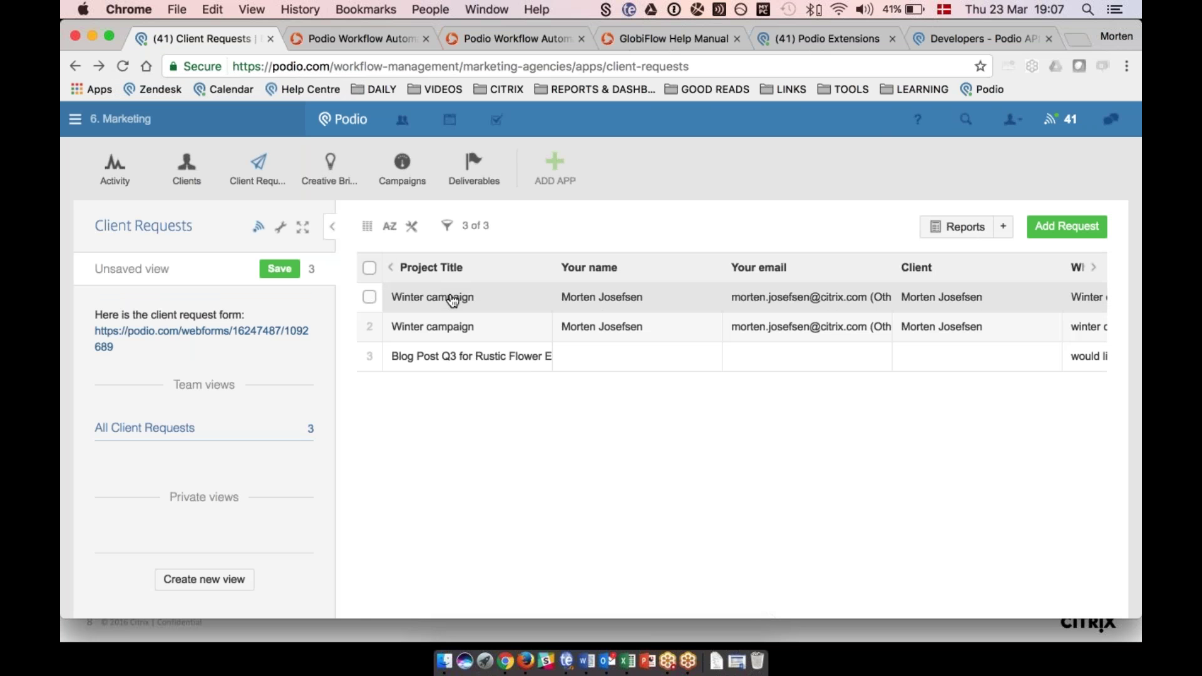
left_click(453, 295)
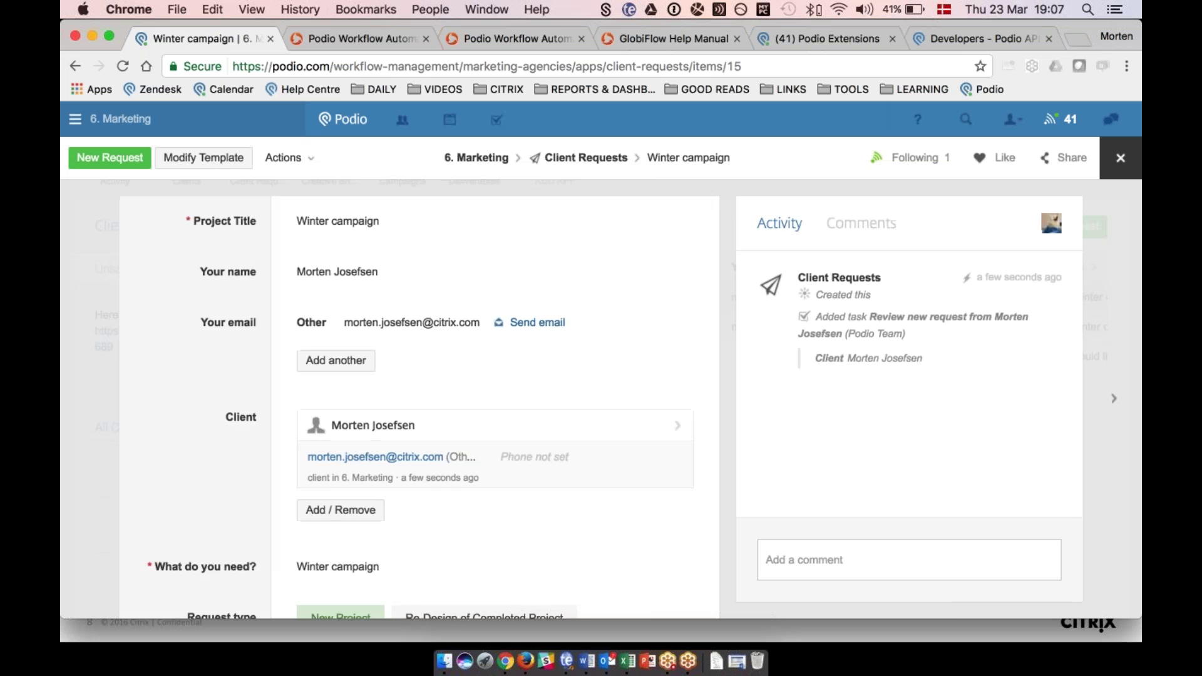
scroll(288, 269, "down", 2)
scroll(229, 300, "up", 1)
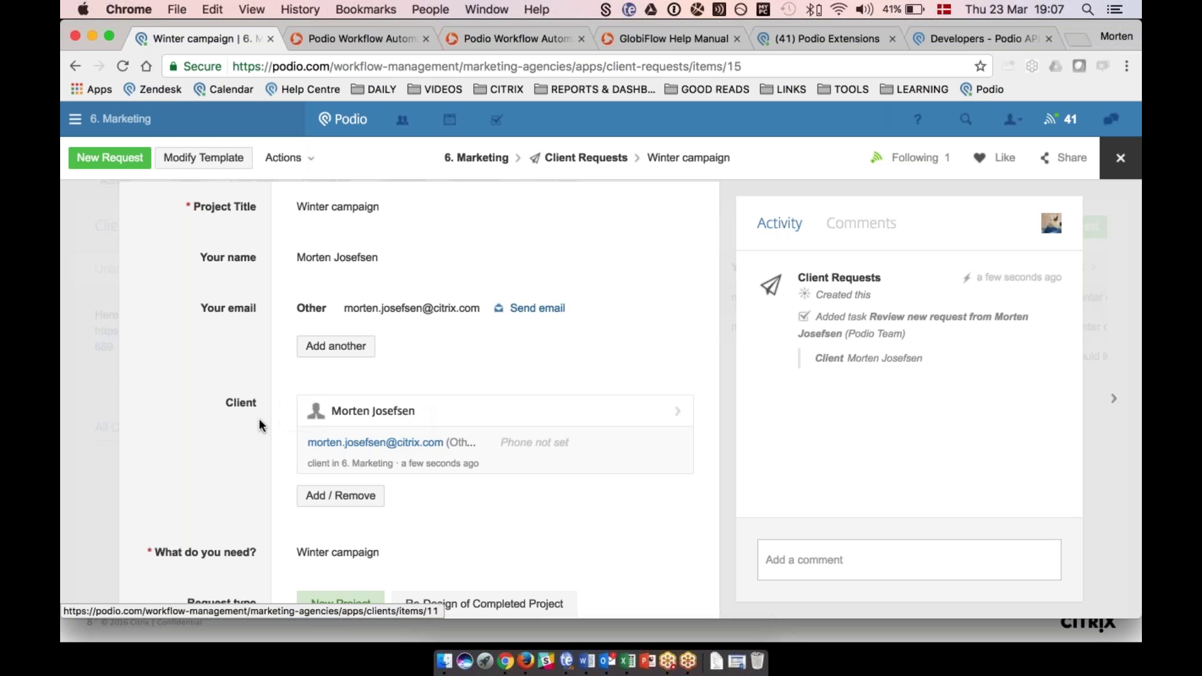
scroll(259, 420, "down", 3)
scroll(260, 420, "down", 3)
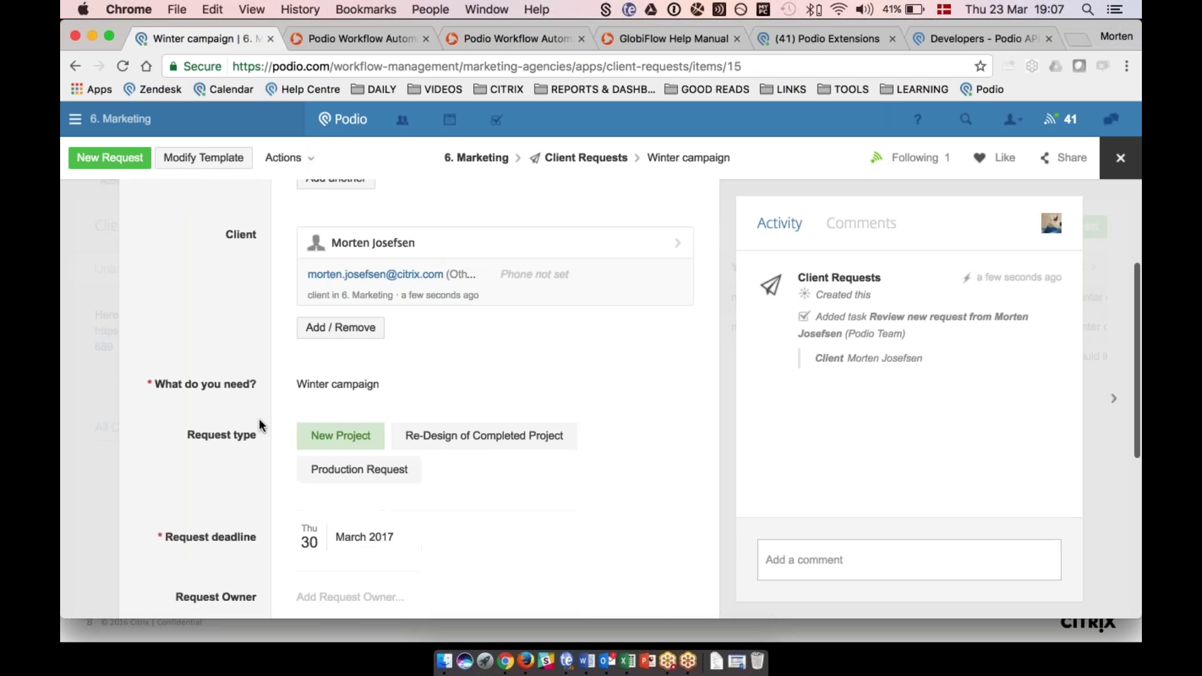
scroll(258, 421, "down", 2)
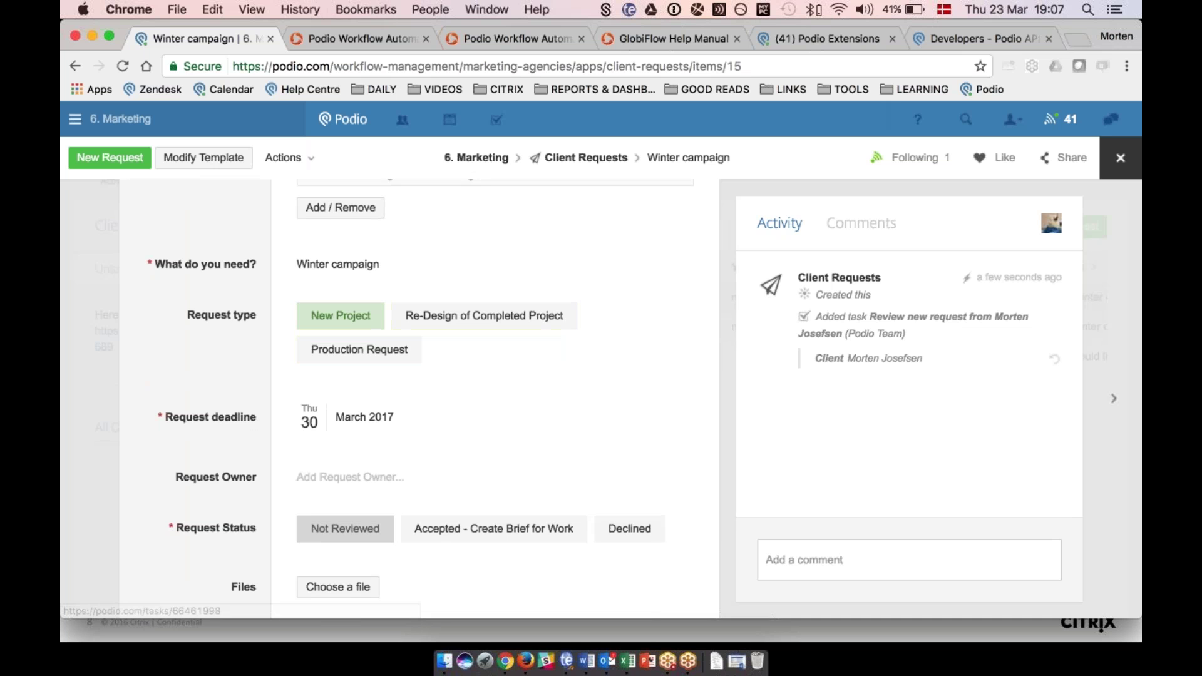
scroll(222, 422, "down", 4)
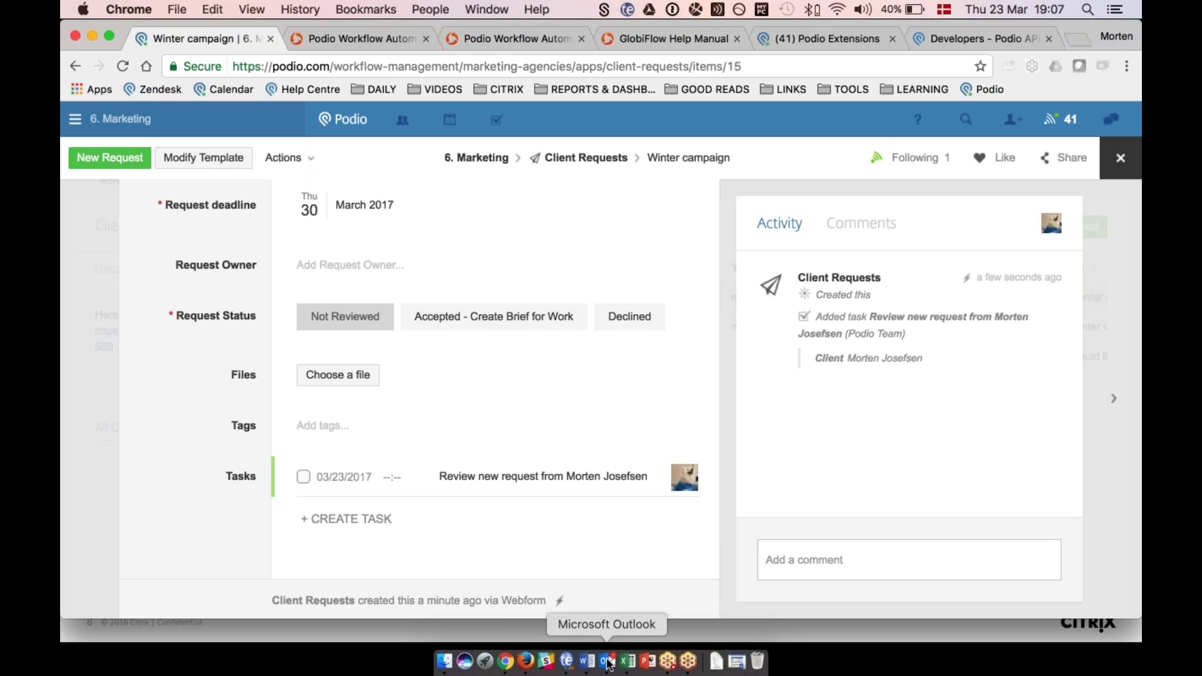
left_click(607, 662)
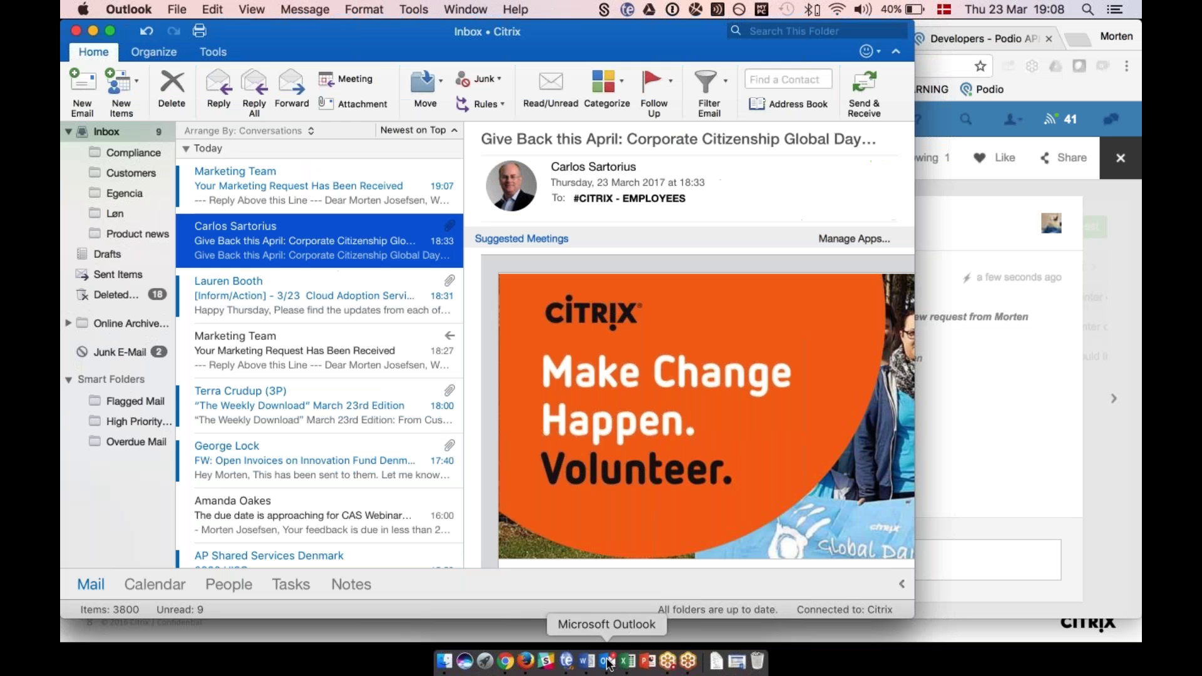
Open the Marketing Team confirmation email and follow its marketing request status link.
left_click(287, 173)
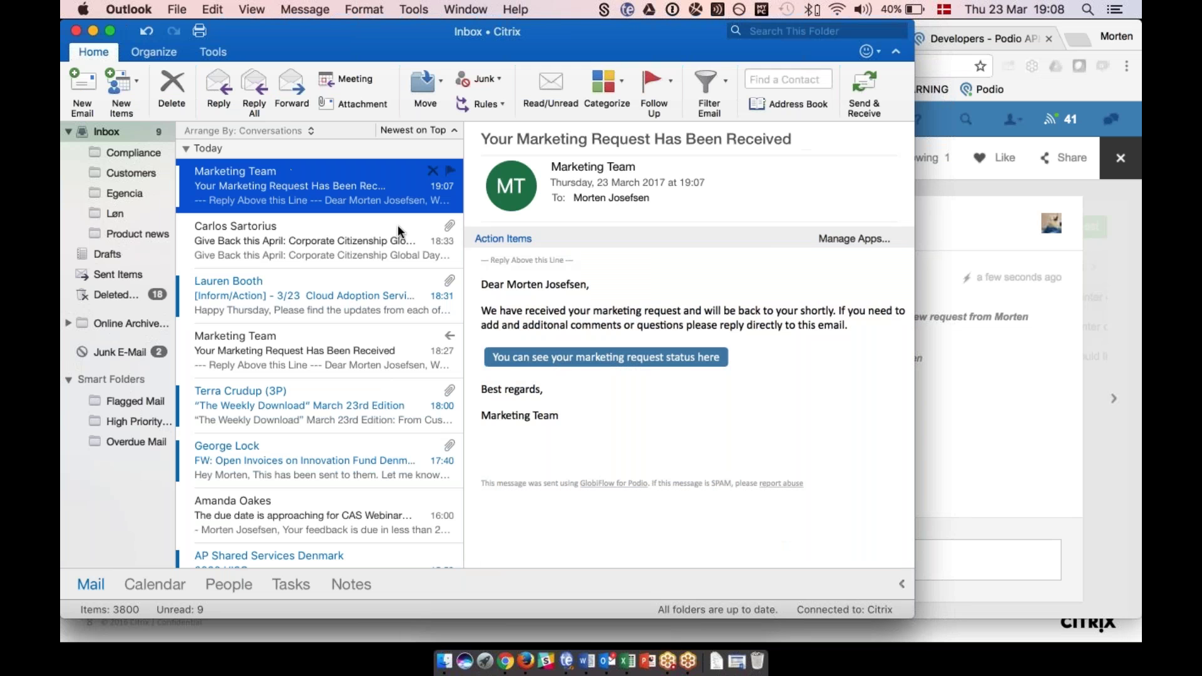
double_click(323, 187)
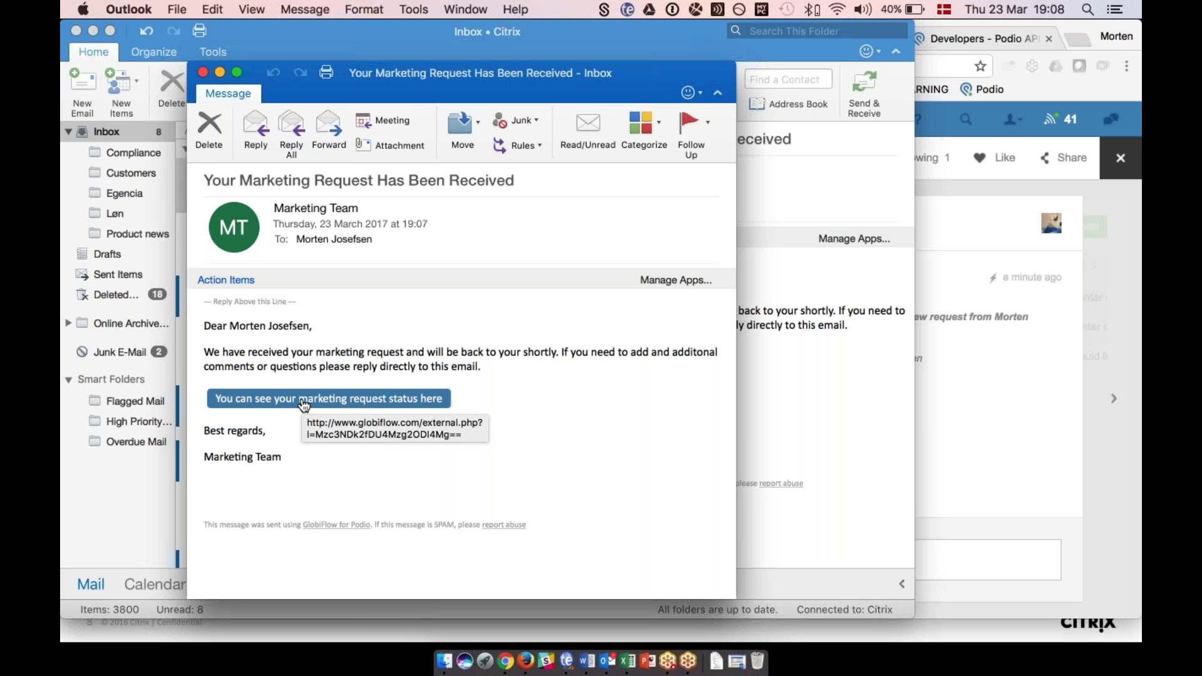
left_click(304, 401)
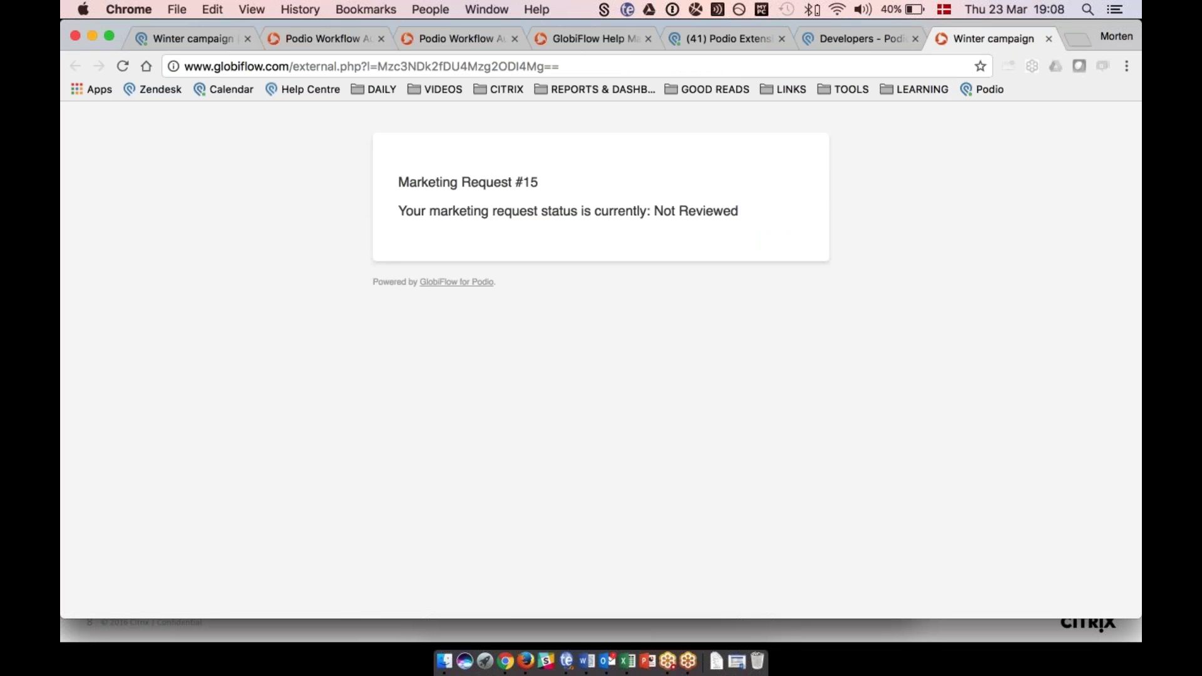
Highlight the Marketing Request #15 heading on the Not Reviewed status page.
triple_click(557, 180)
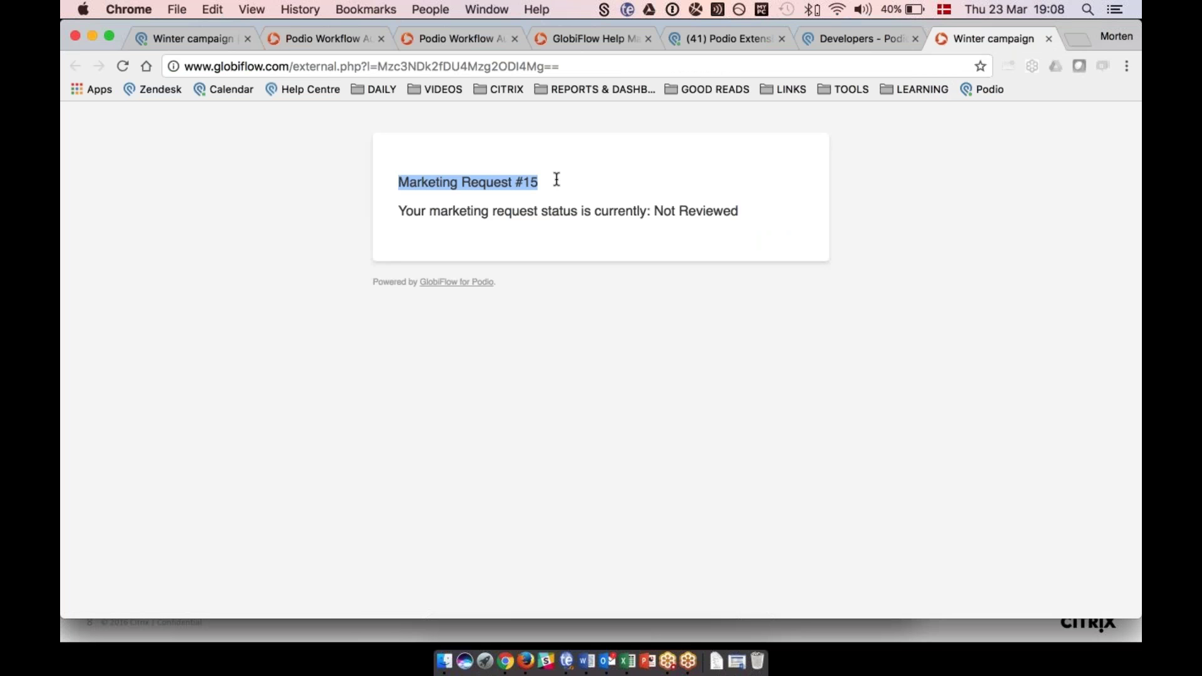
left_click(556, 180)
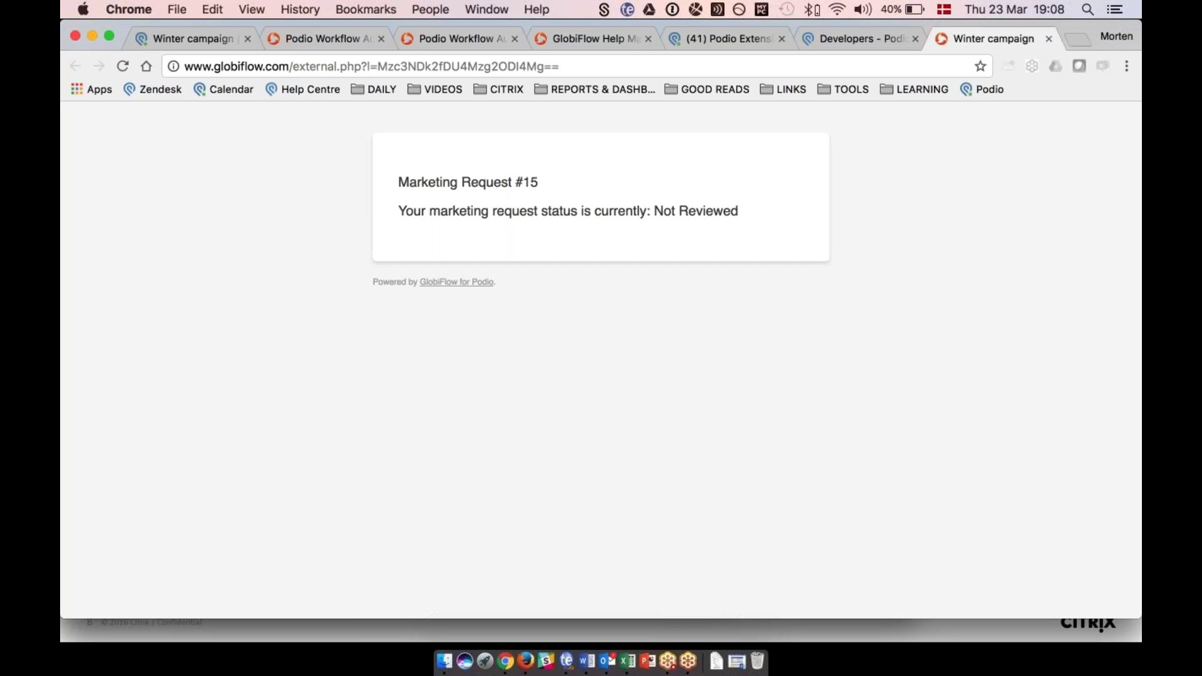
left_click_drag(398, 183, 559, 181)
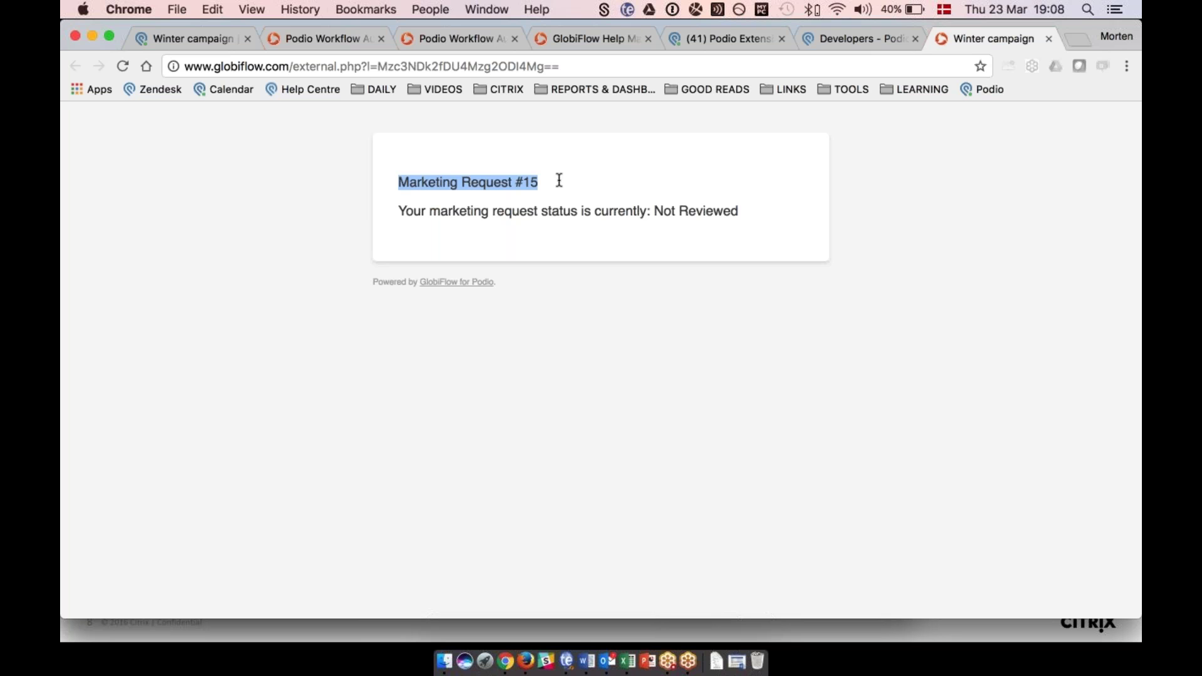
left_click(559, 180)
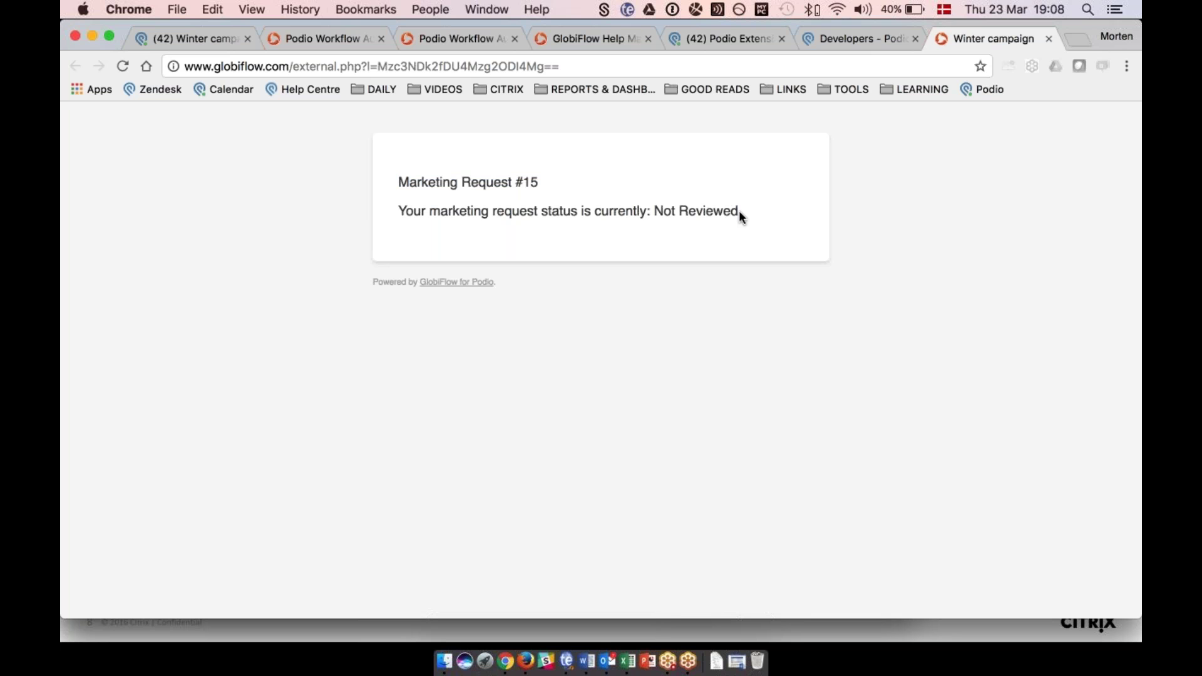
left_click(607, 661)
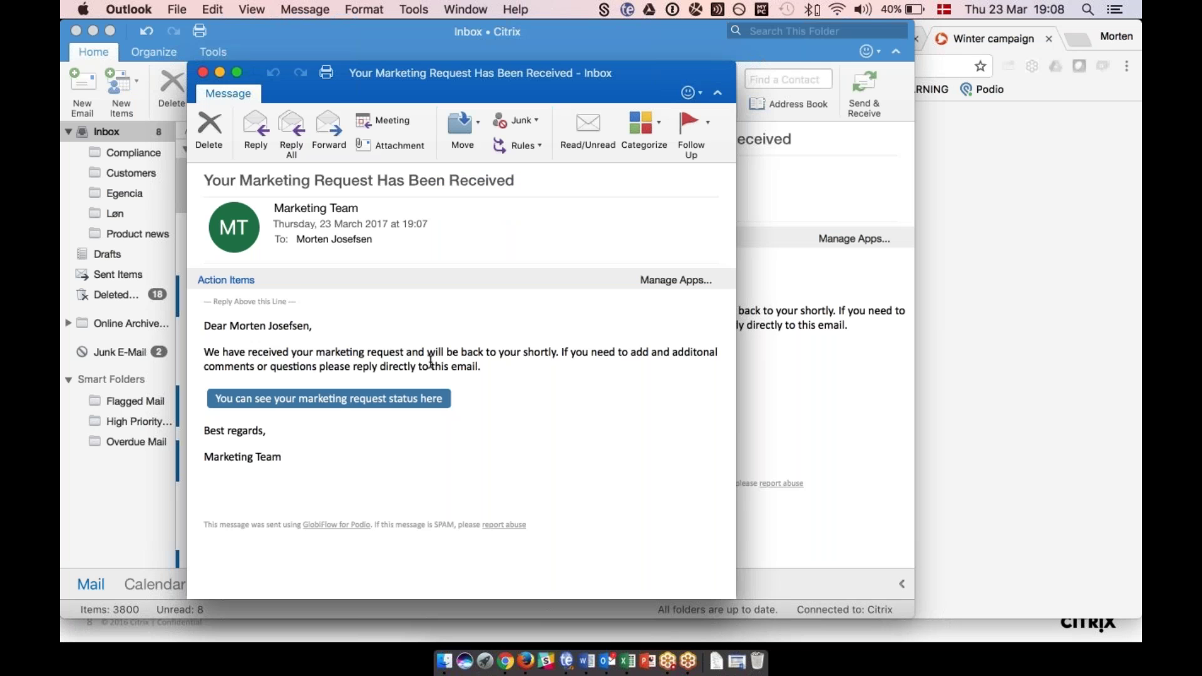
Reply all to the email with 'Forgot to say that it needs to start 1st Dec'.
left_click(289, 126)
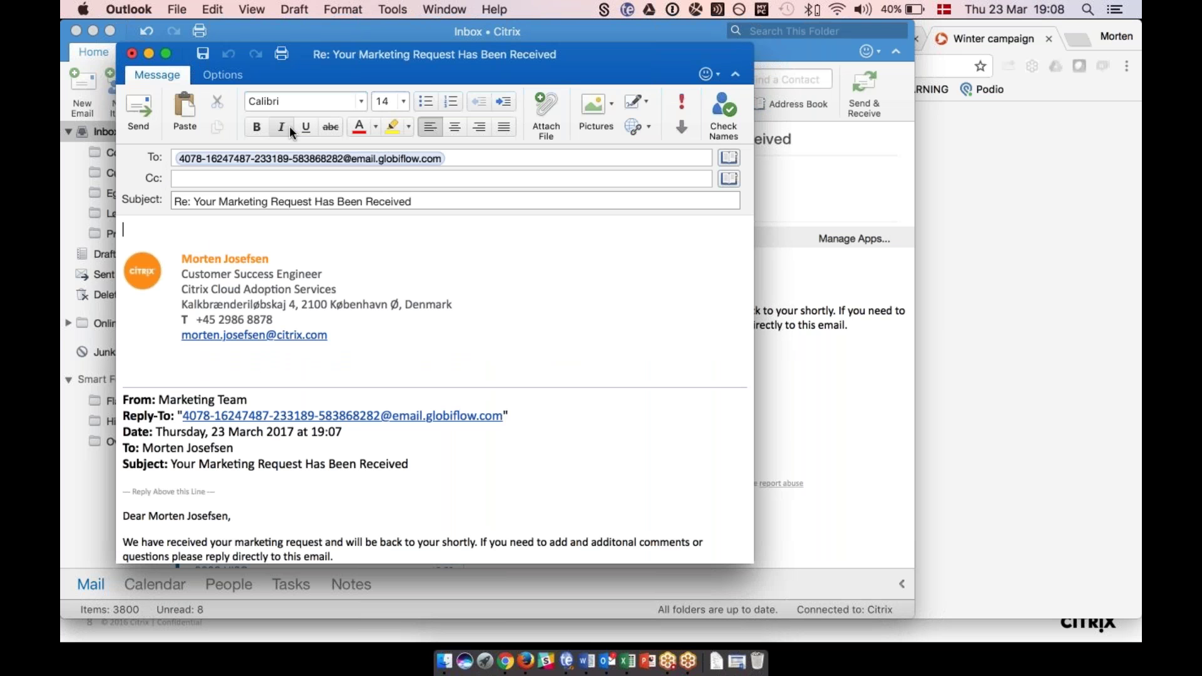
type("Forgot to say that it needs to s")
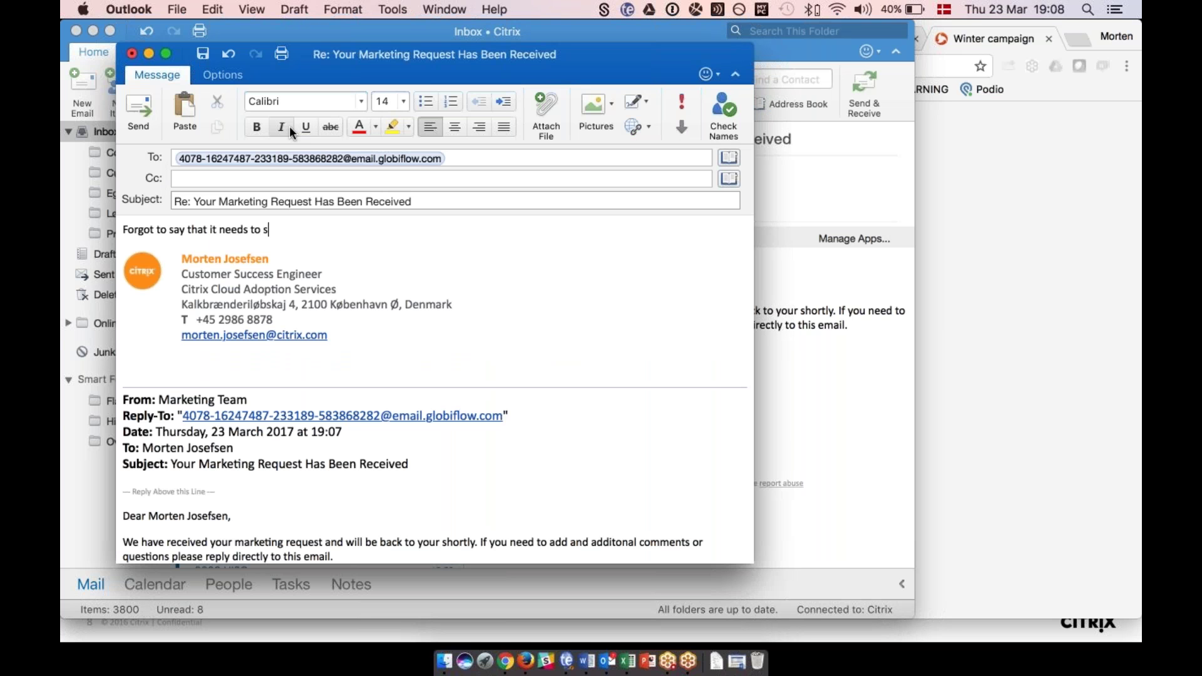
type("tart 1st Dec")
left_click(134, 109)
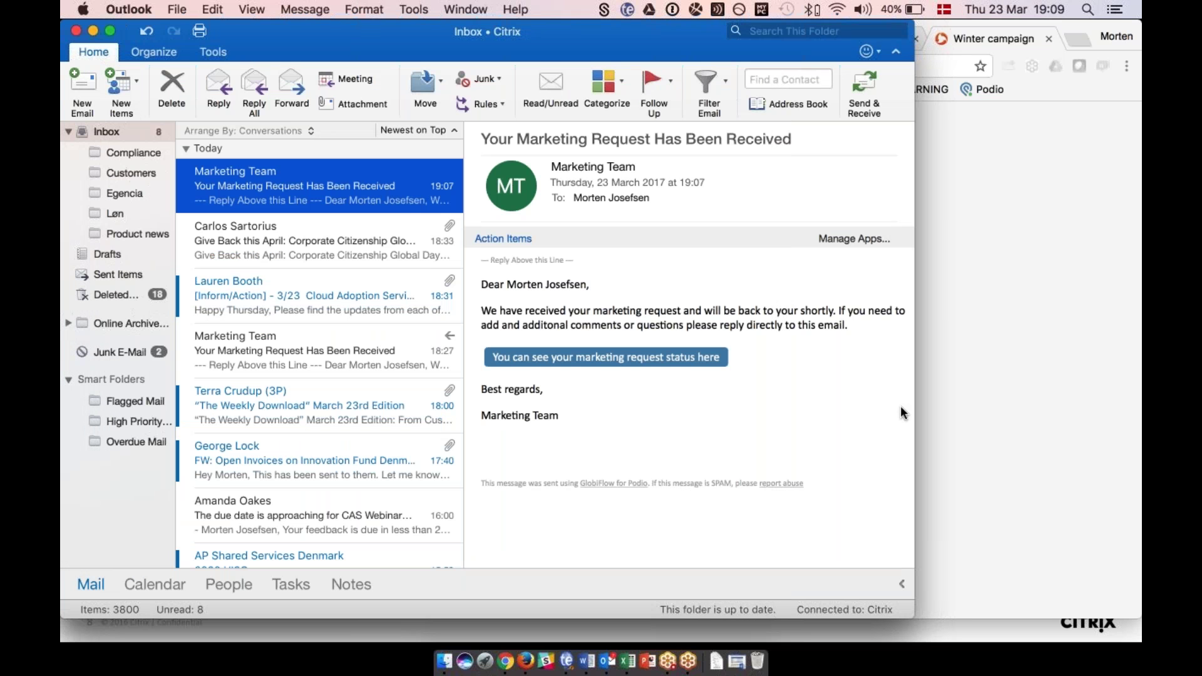
left_click(921, 406)
On the Winter campaign request, draft a test comment with #reply, then clear it.
left_click(188, 38)
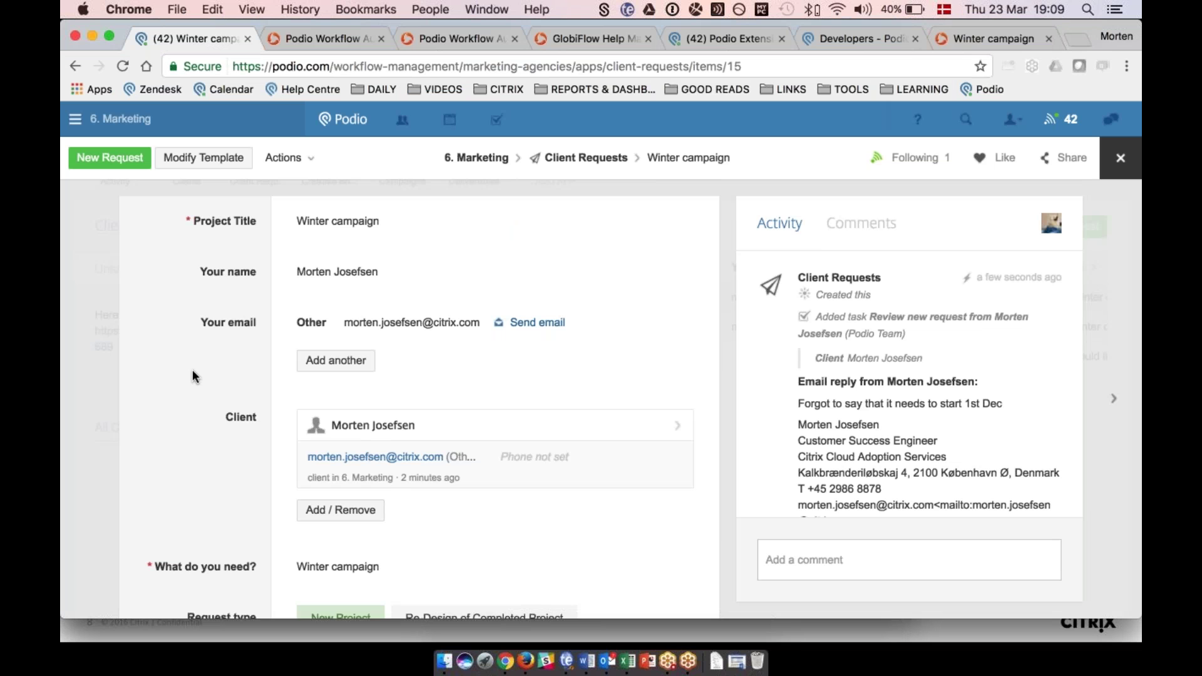
scroll(192, 369, "down", 2)
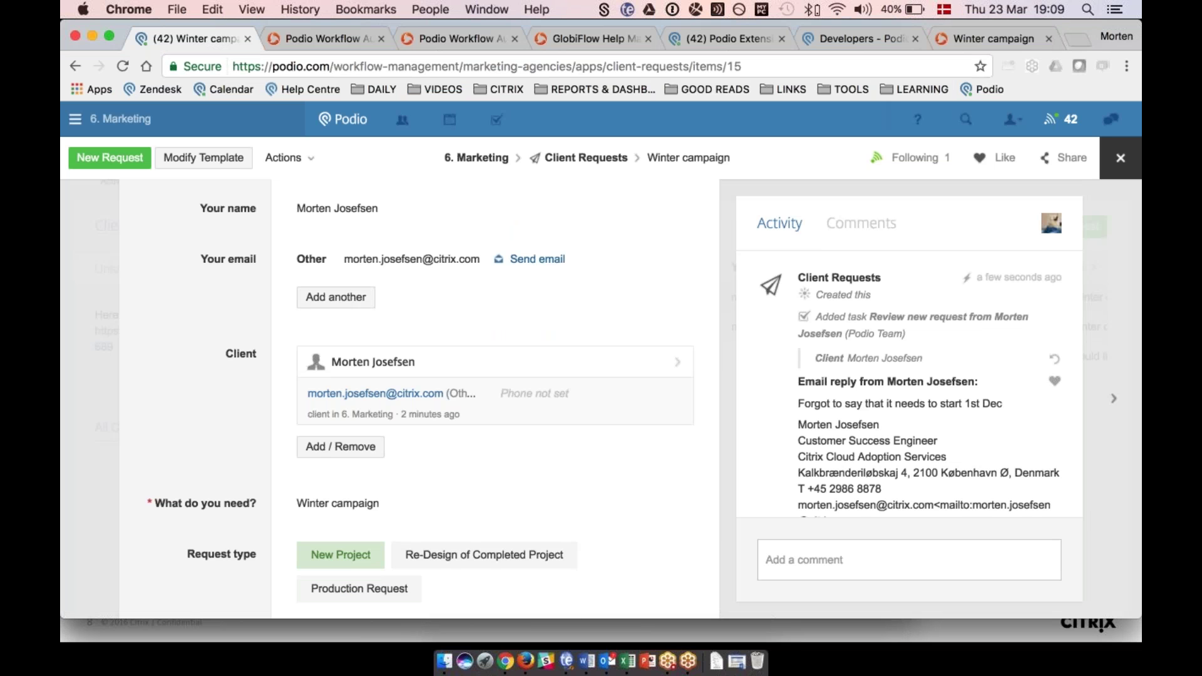
scroll(920, 384, "down", 2)
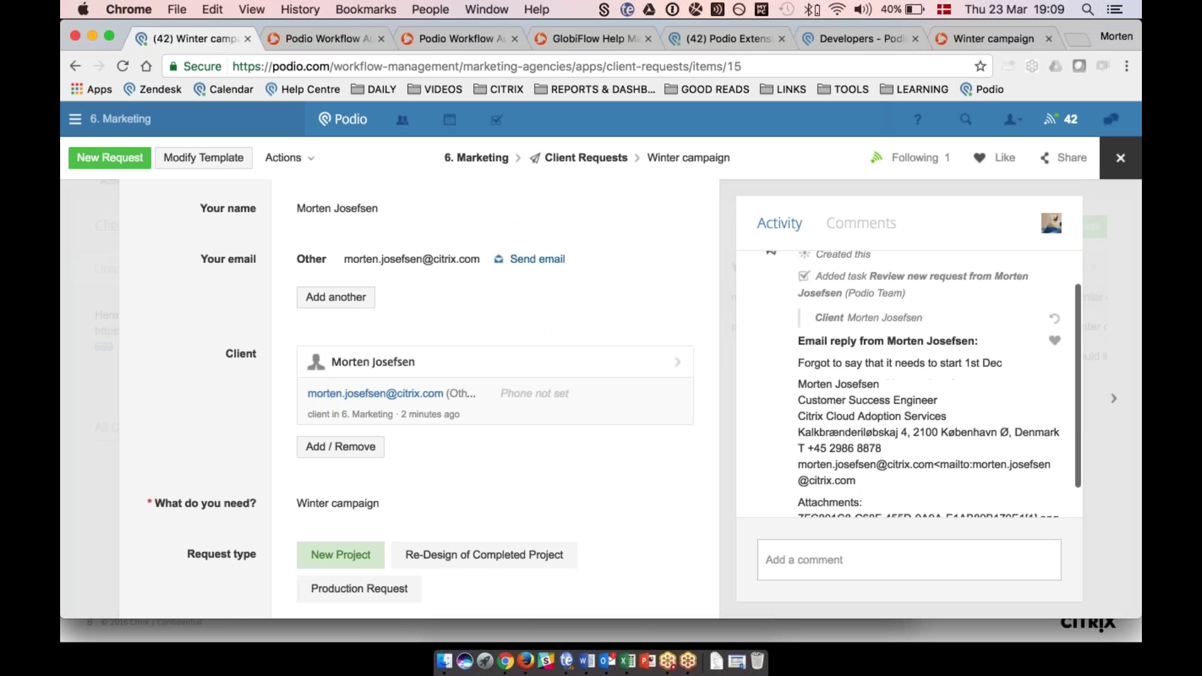
scroll(909, 384, "down", 2)
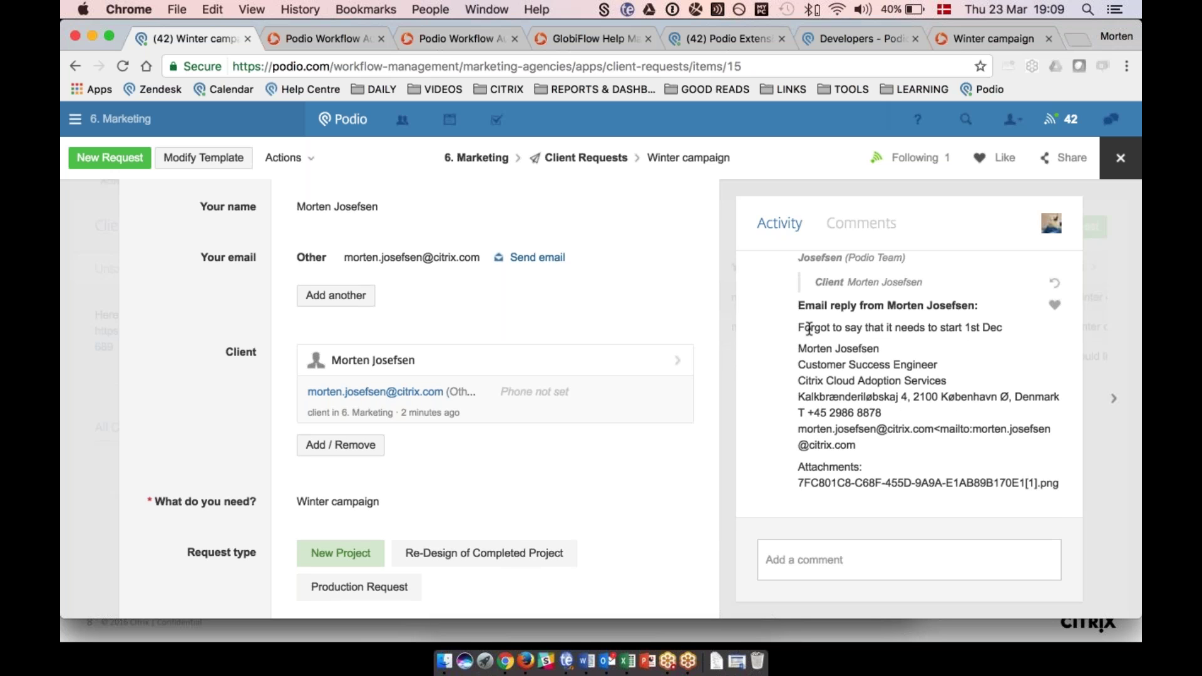
left_click(813, 542)
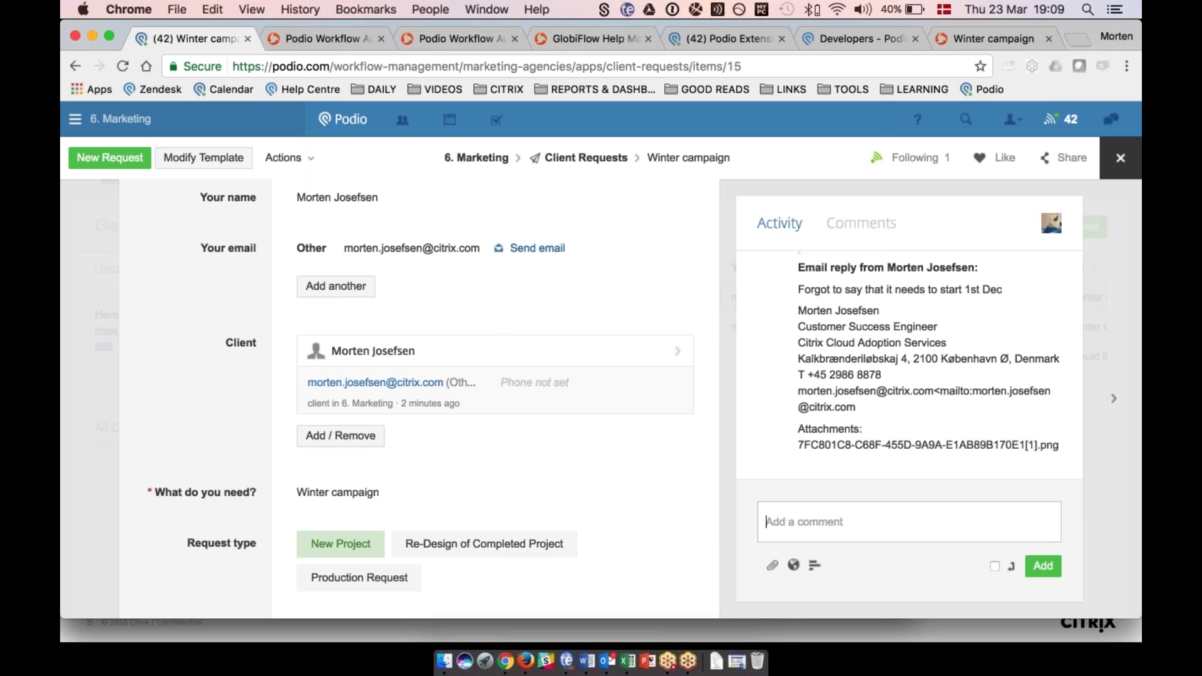
type("Hisdf mfkgsdfkskjf")
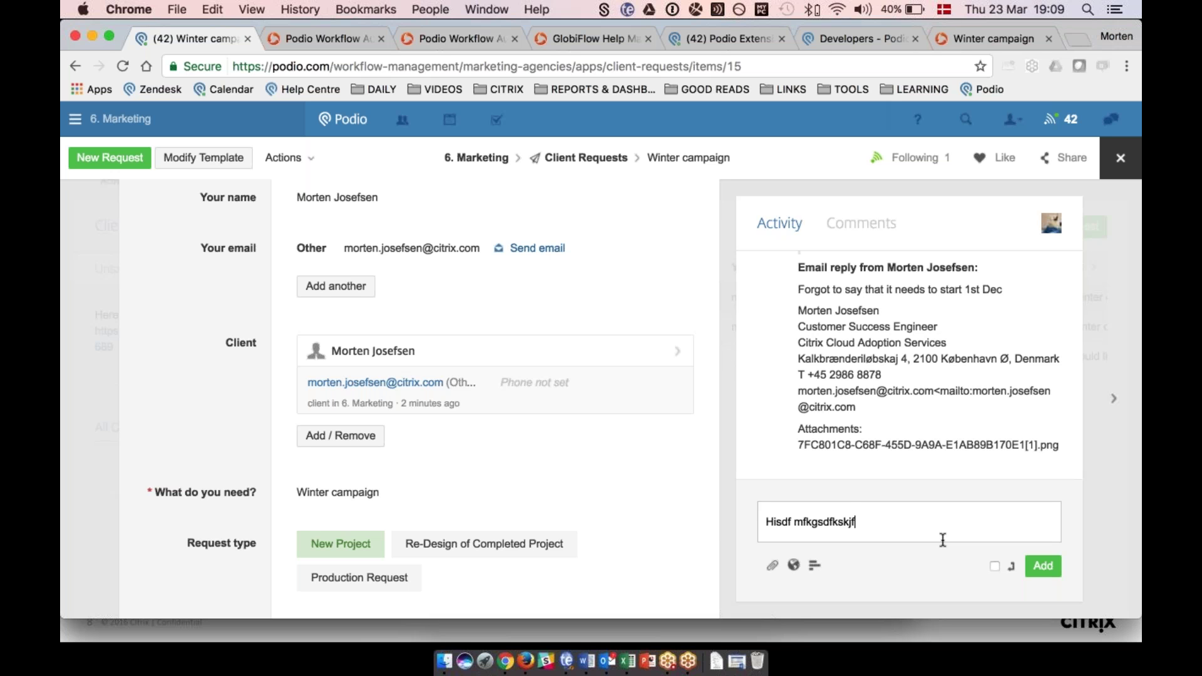
key("super+a")
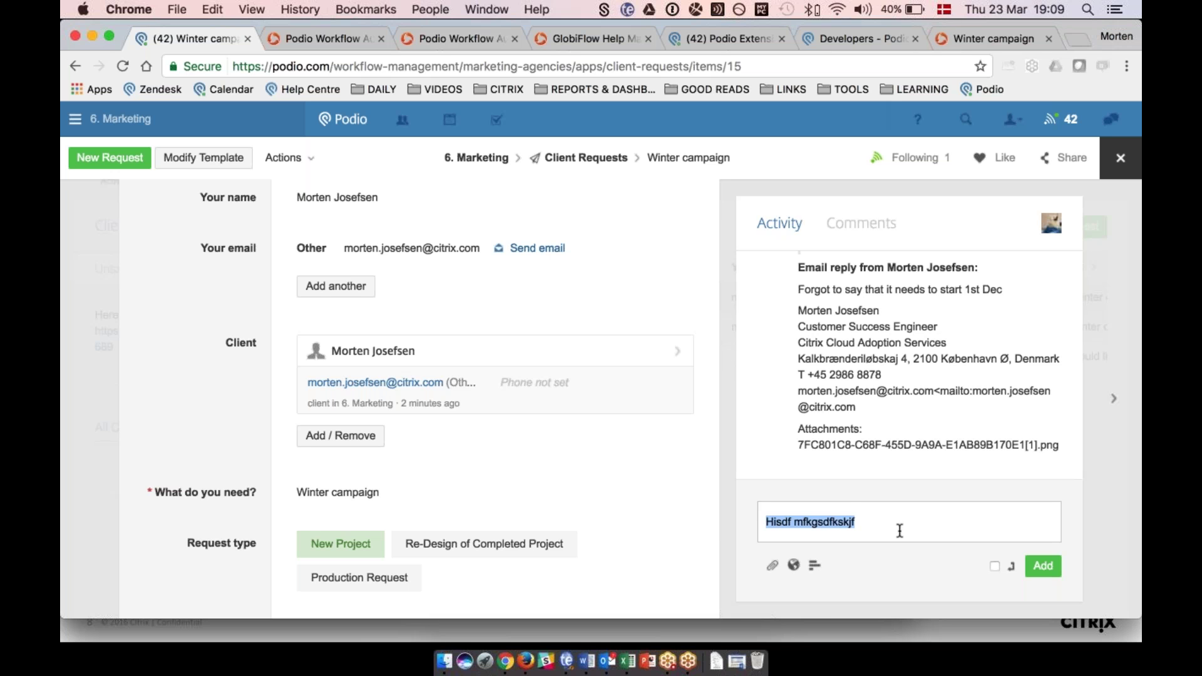
key("BackSpace")
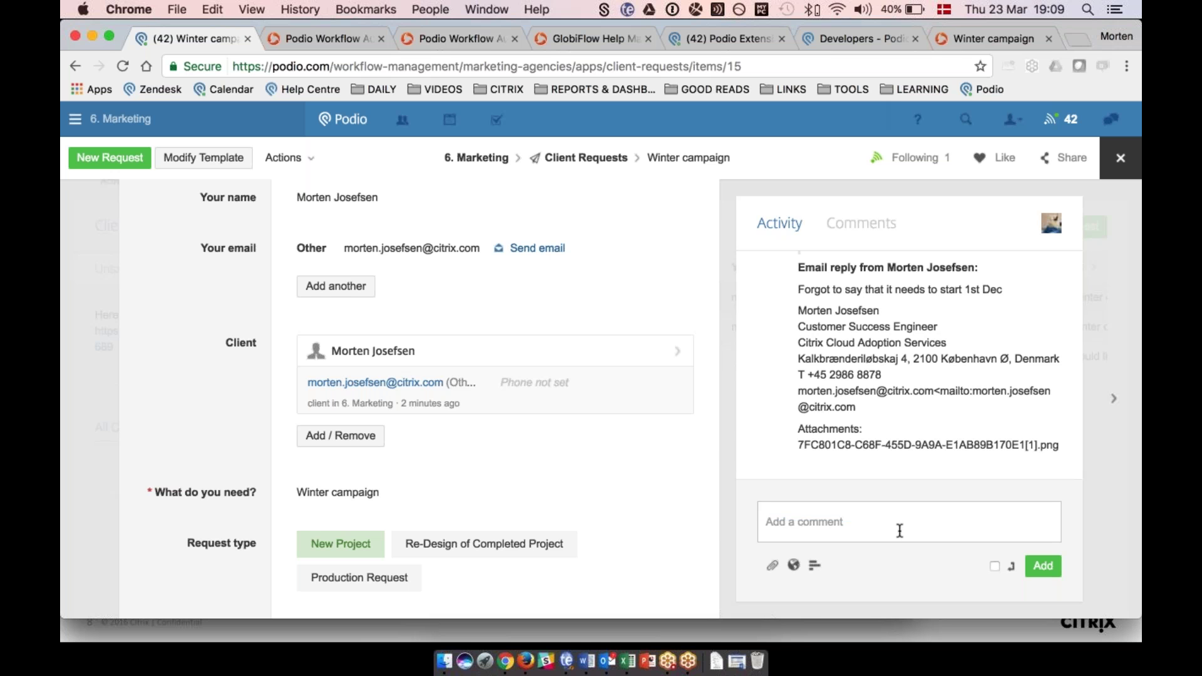
type("#reply")
key("Return")
key("Return")
type("Hi akjdsfhskjhf")
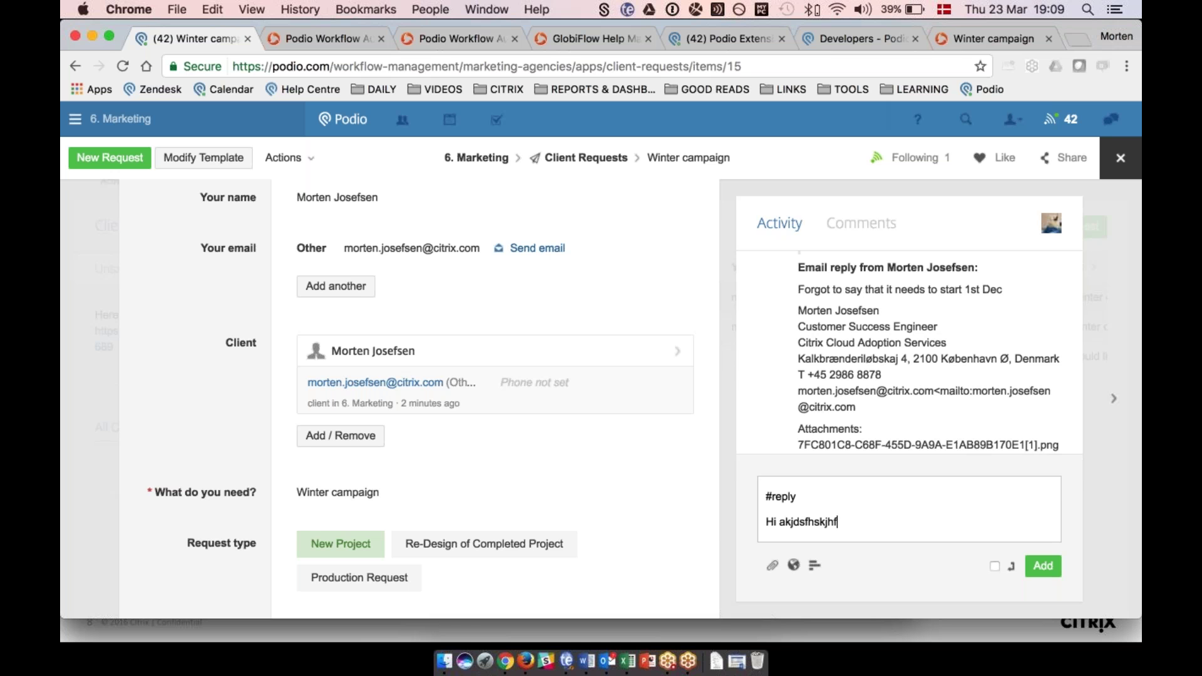
left_click_drag(873, 530, 745, 459)
key("BackSpace")
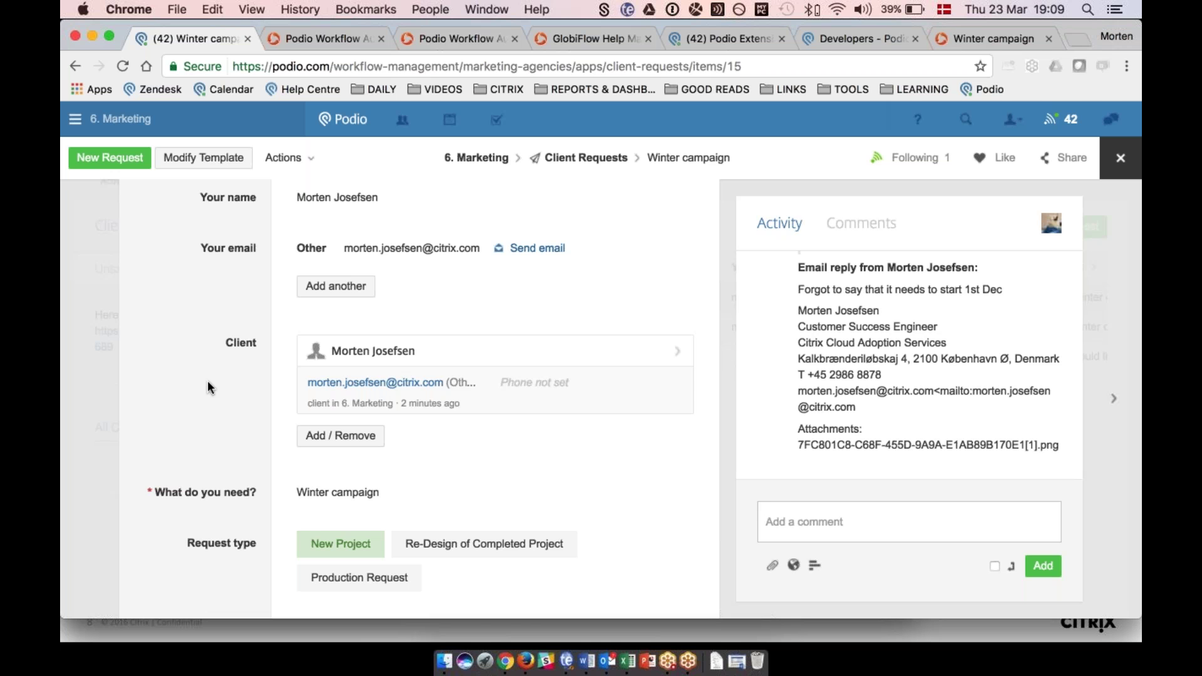
Set Request Status to 'Accepted - Create Brief for Work' and open the generated Winter campaign brief.
scroll(208, 380, "up", 2)
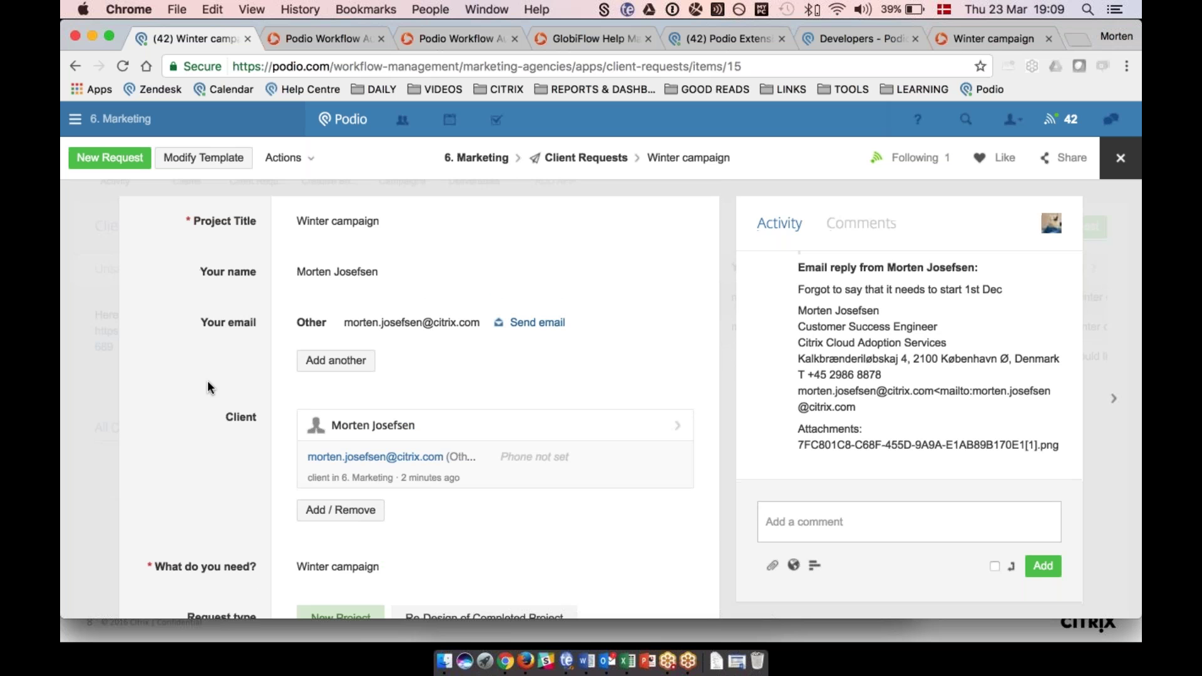
scroll(207, 380, "down", 4)
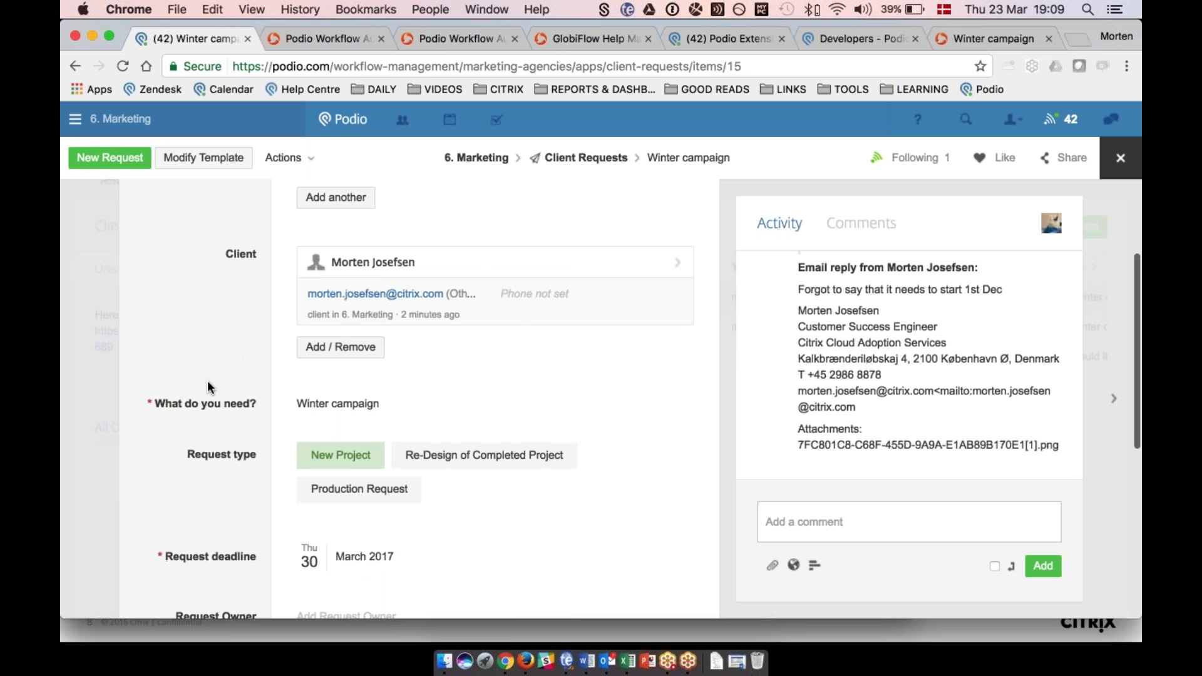
scroll(208, 381, "down", 5)
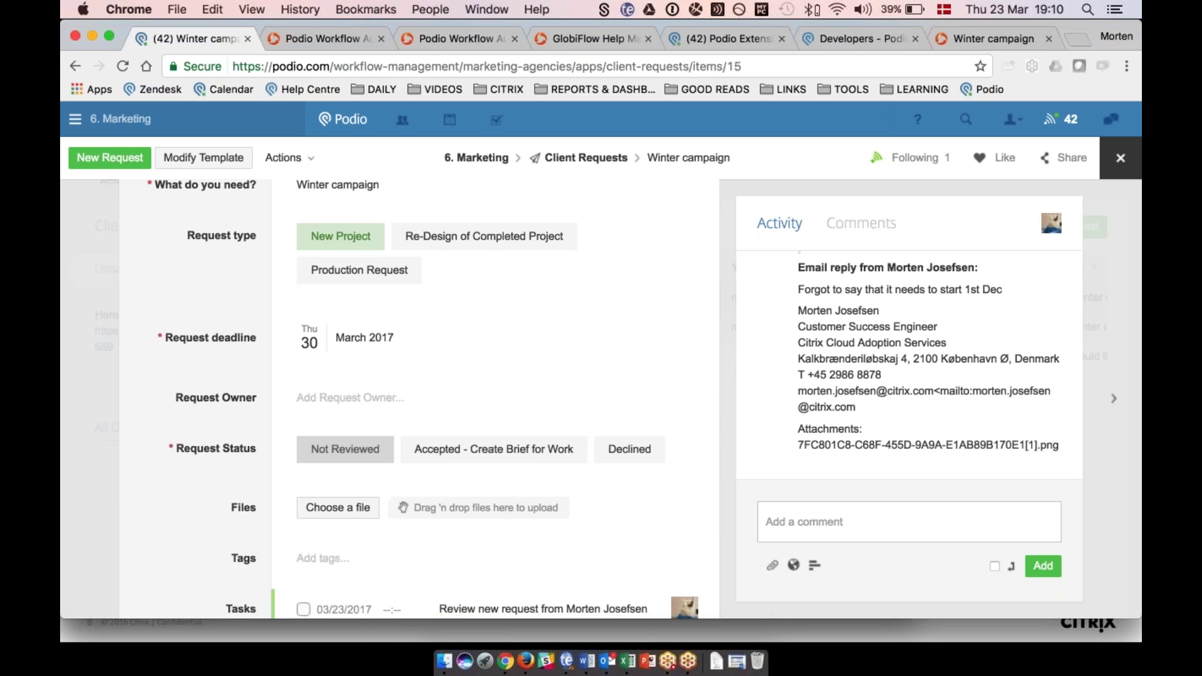
left_click(501, 451)
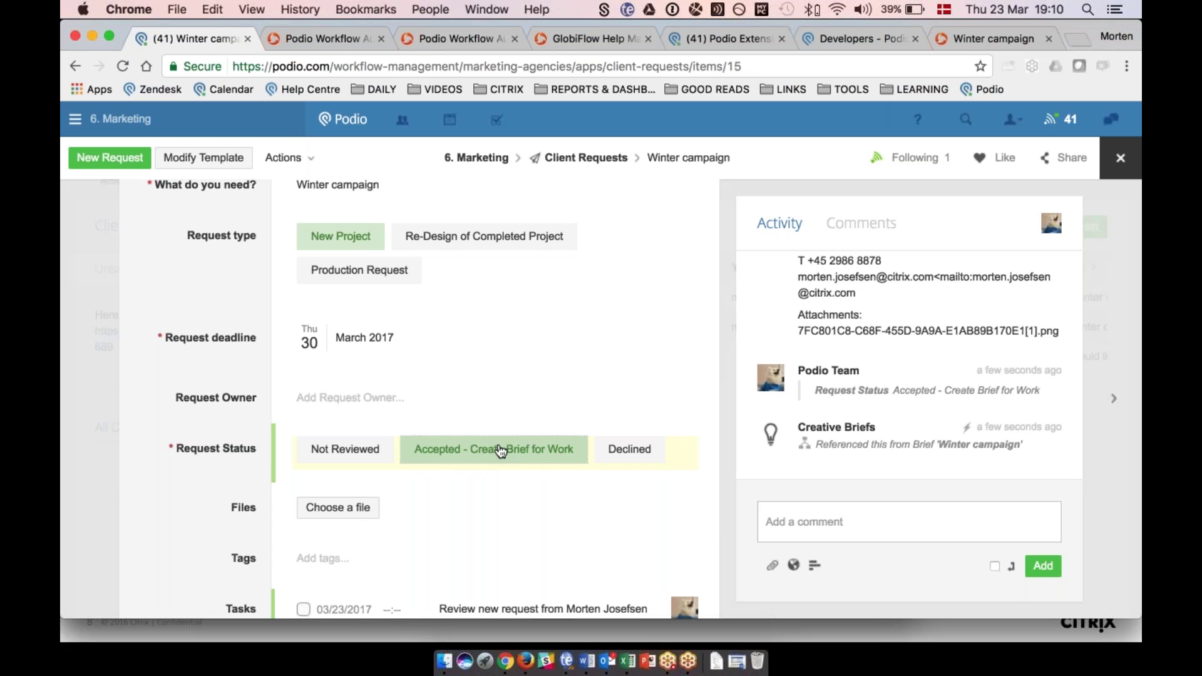
left_click(962, 445)
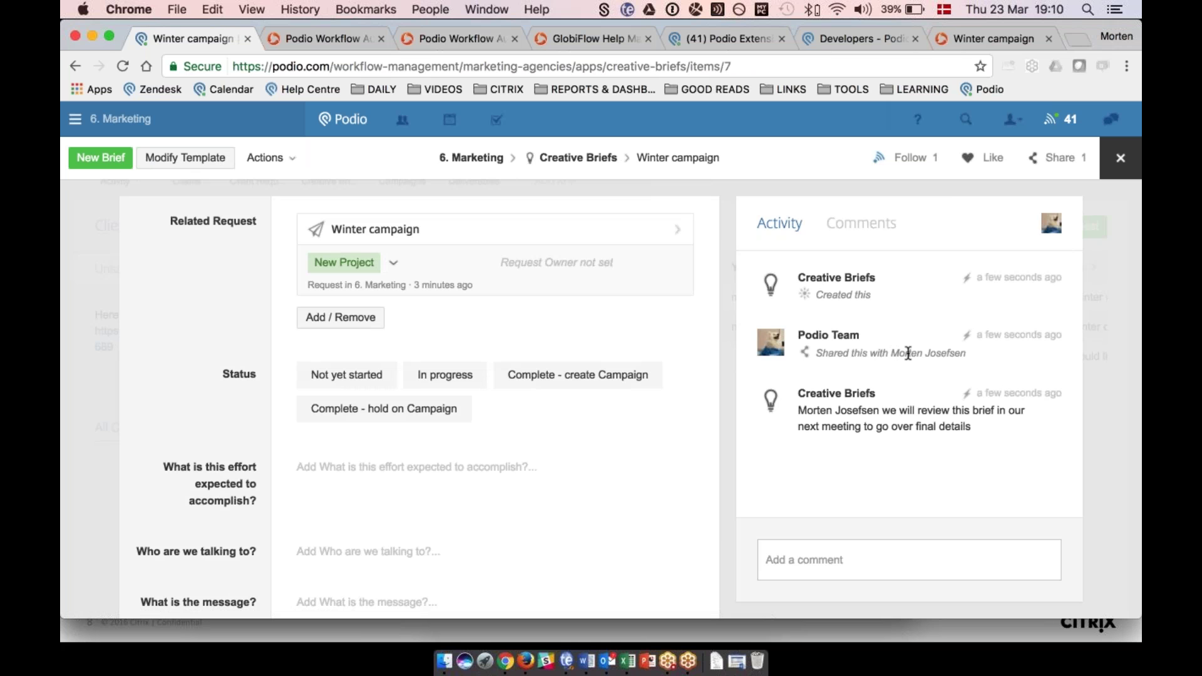
Set the Winter campaign brief's Status field to 'Complete - create Campaign'.
mouse_move(1055, 410)
scroll(229, 385, "down", 3)
scroll(244, 290, "down", 2)
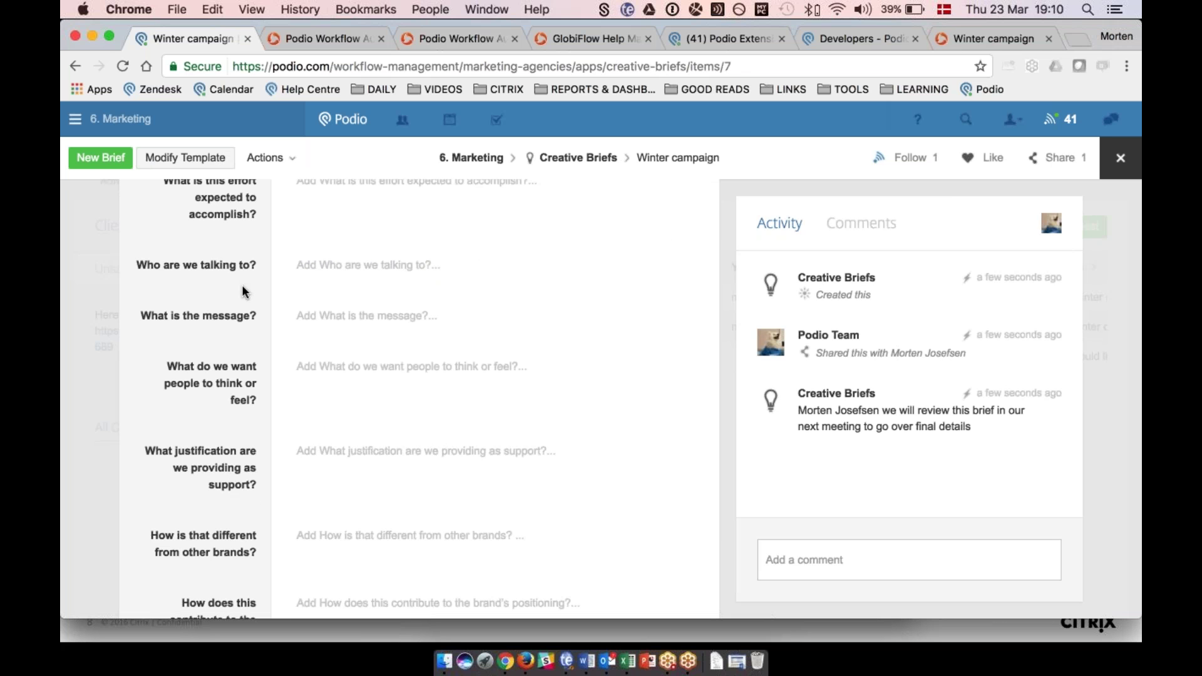
scroll(285, 240, "up", 2)
scroll(284, 240, "down", 5)
scroll(285, 240, "down", 4)
scroll(284, 240, "up", 9)
scroll(611, 368, "up", 3)
left_click(610, 368)
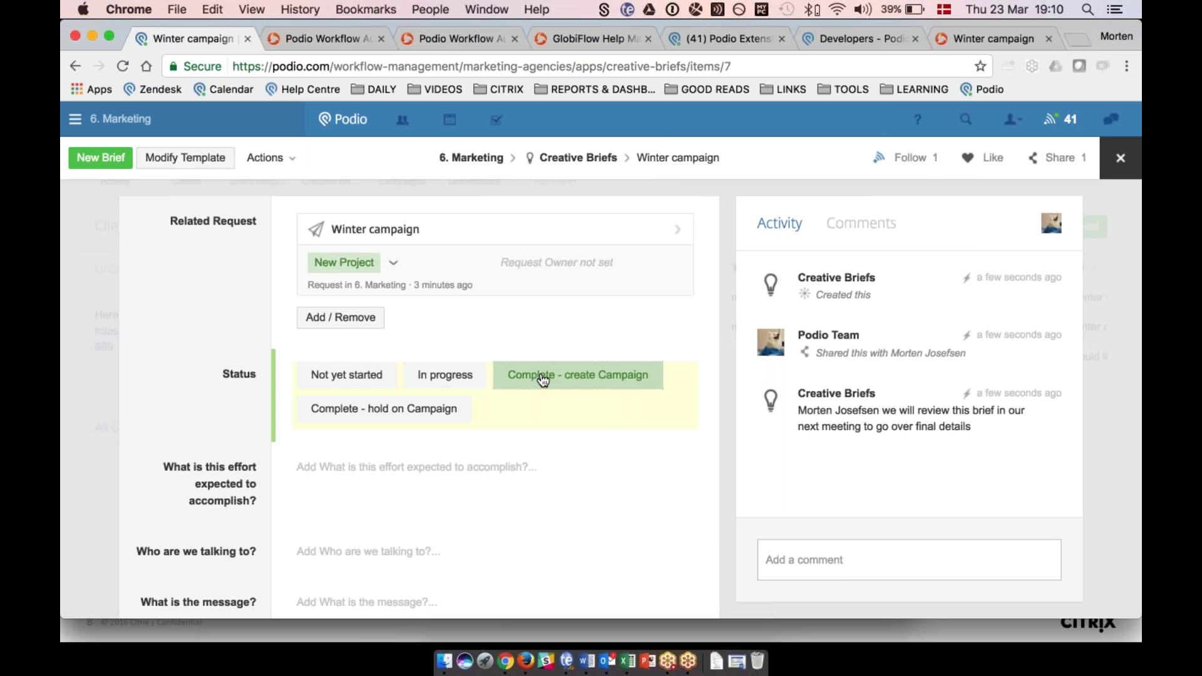
scroll(949, 449, "down", 2)
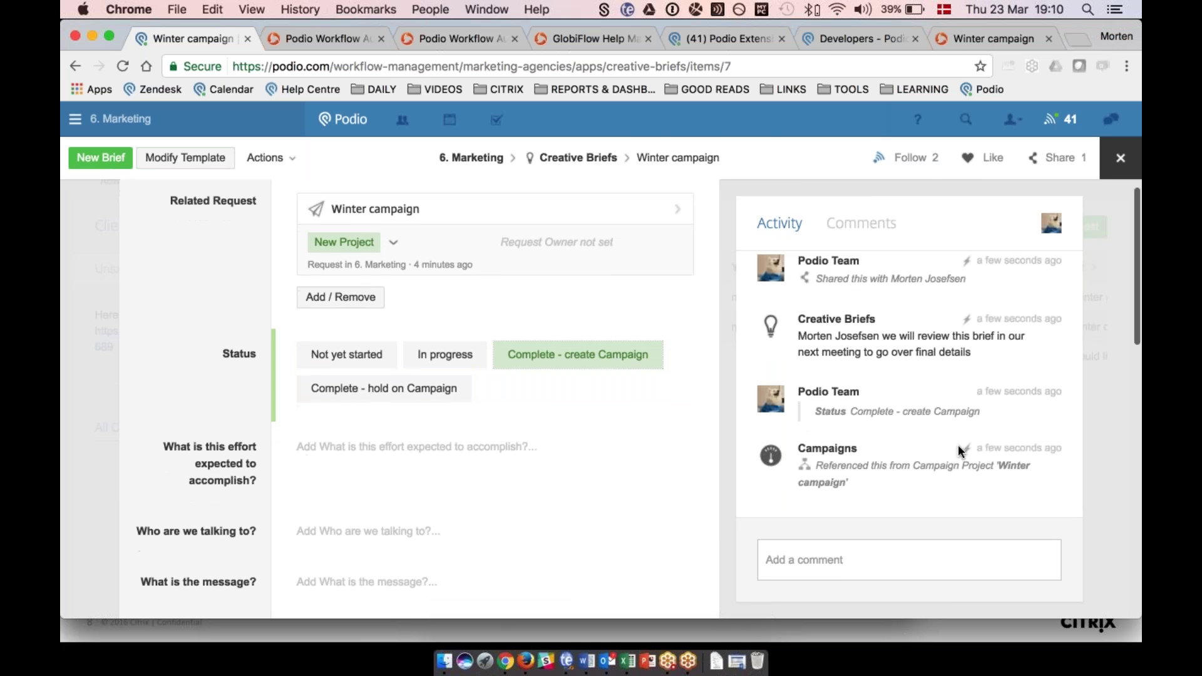
Open the linked Winter campaign project and tick Blog under Campaign Assets Needed.
left_click(820, 482)
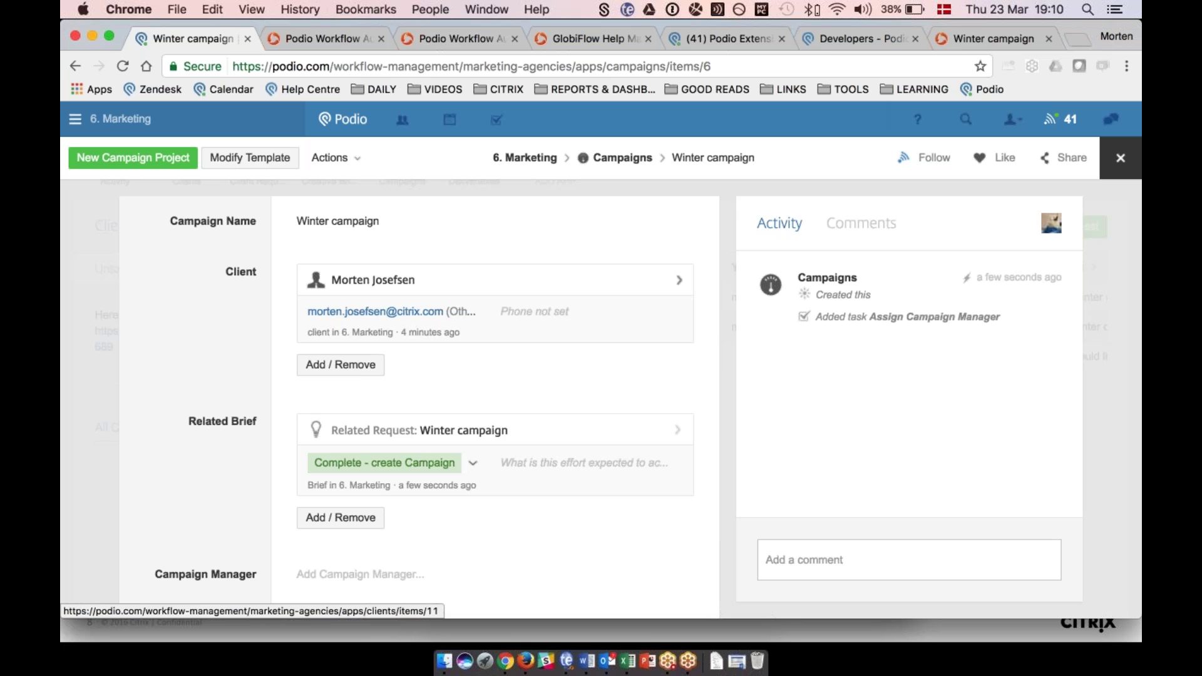
scroll(413, 388, "down", 3)
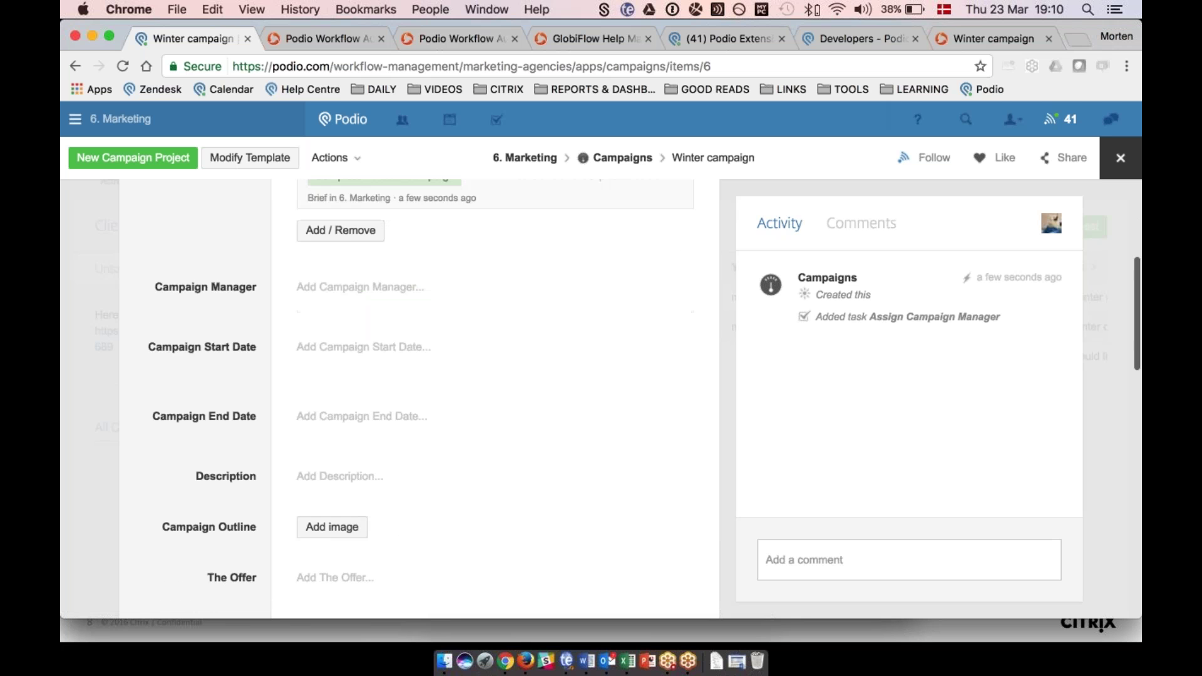
scroll(413, 375, "up", 5)
scroll(413, 389, "down", 10)
left_click(335, 383)
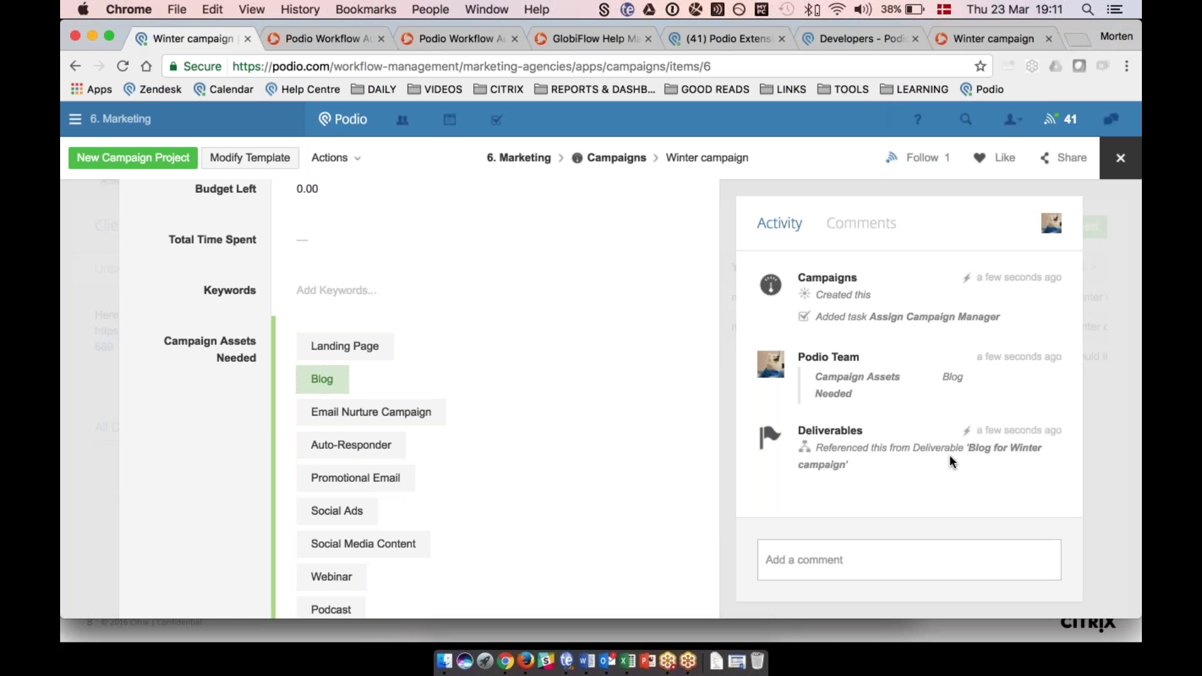
Look over the 'Blog for Winter campaign' deliverable, then close it.
left_click(996, 454)
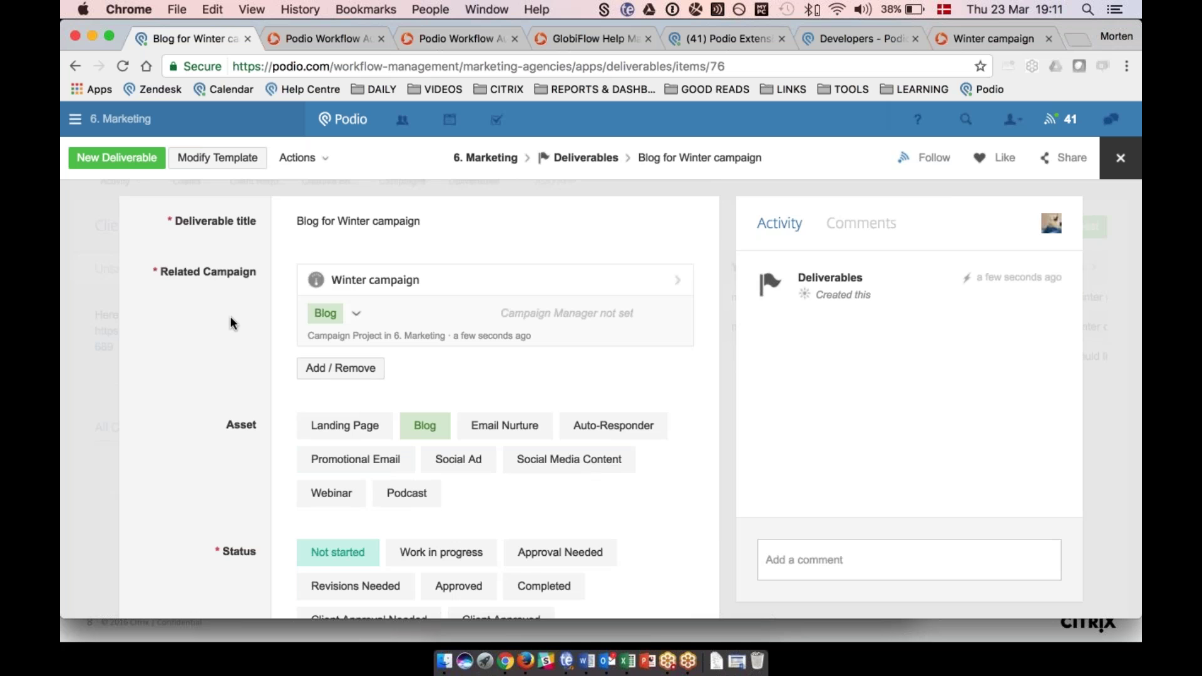
scroll(231, 316, "down", 5)
scroll(231, 315, "up", 3)
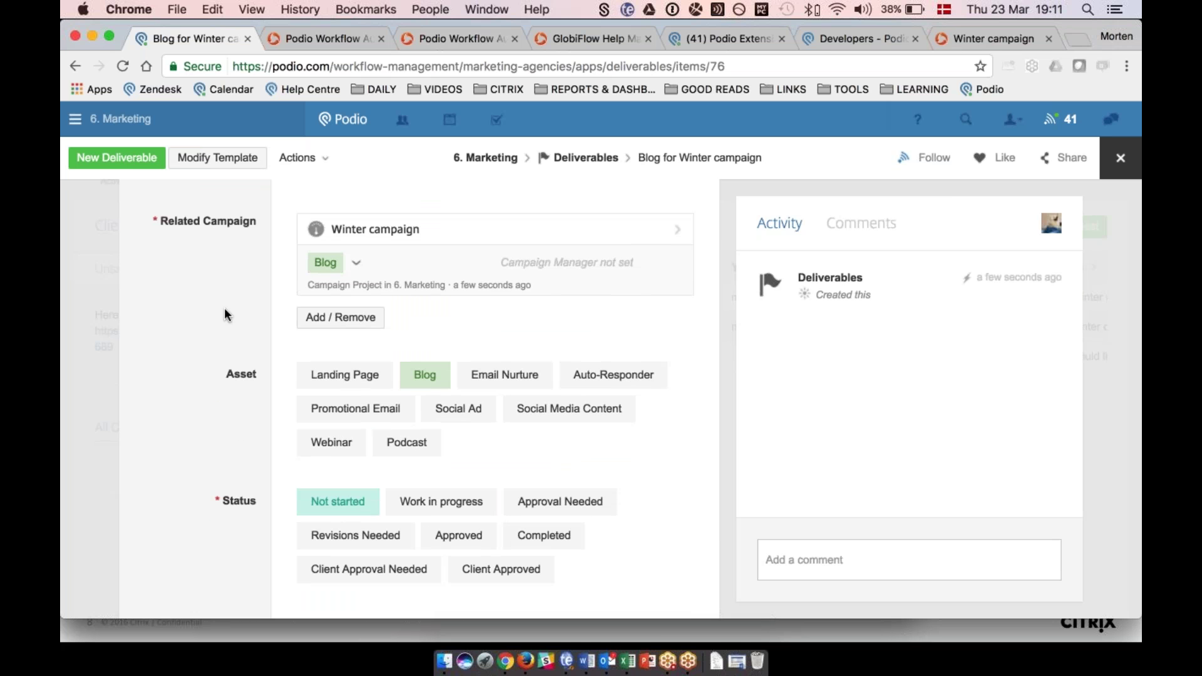
left_click(100, 322)
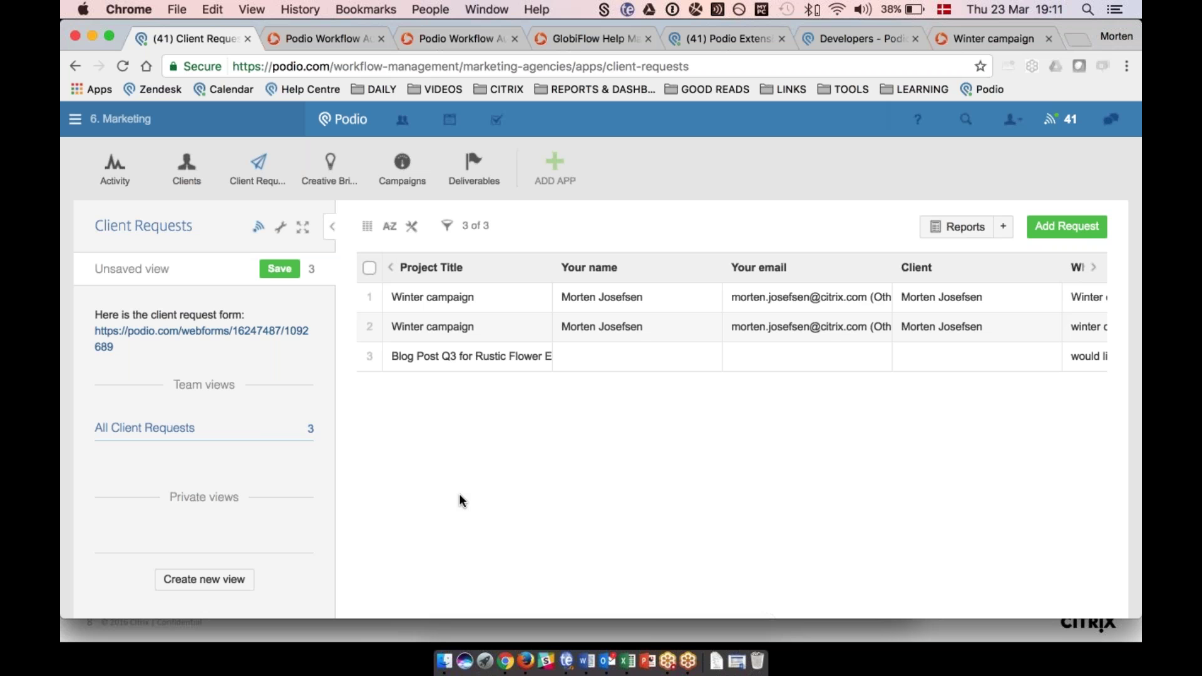
Switch to the 2. CRM & Sales workspace and open The Fresh Juice Company opportunity in Opportunities.
left_click(162, 122)
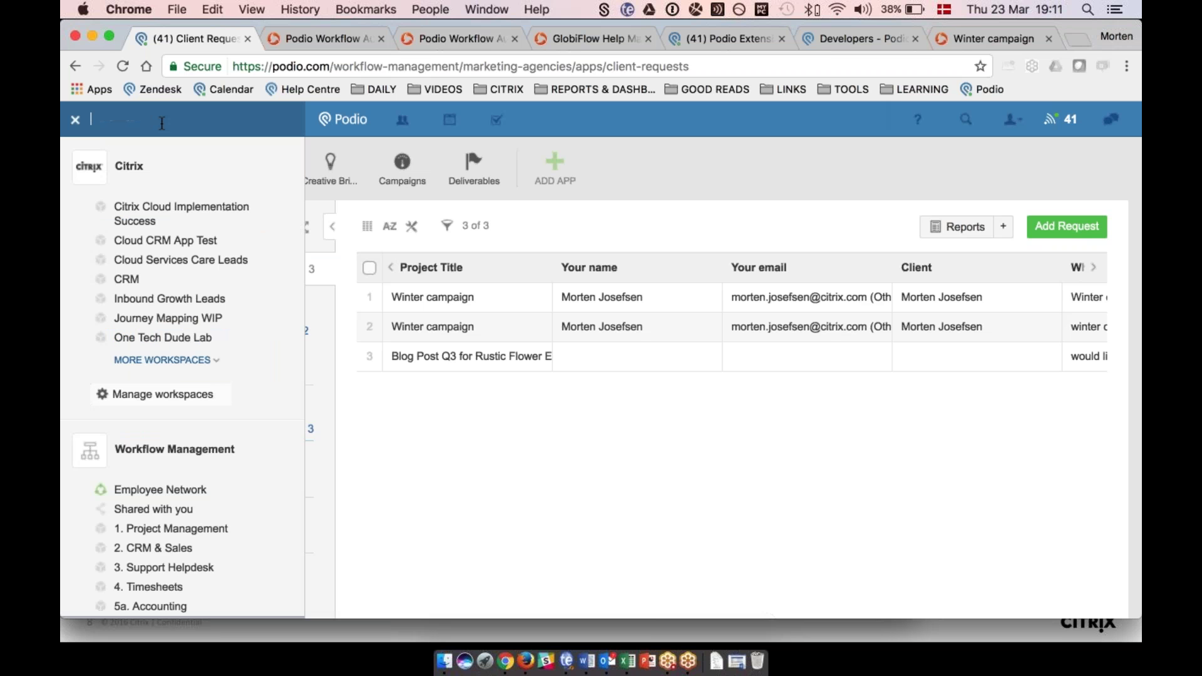
scroll(177, 394, "down", 1)
left_click(154, 517)
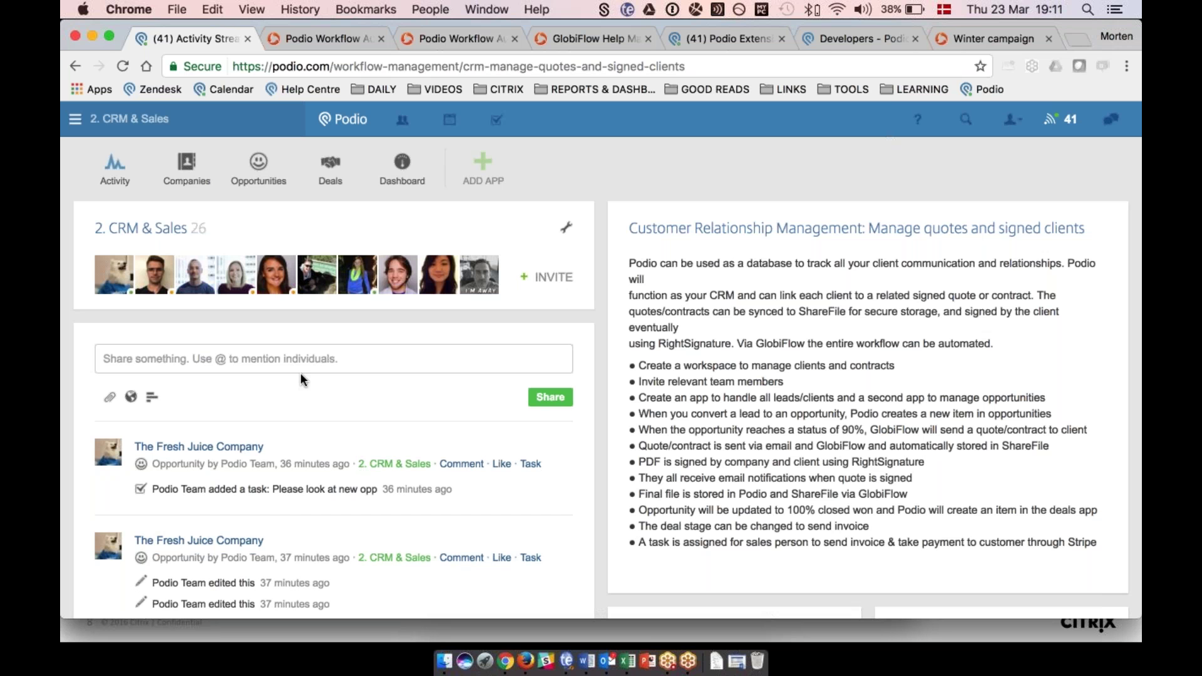
mouse_move(185, 162)
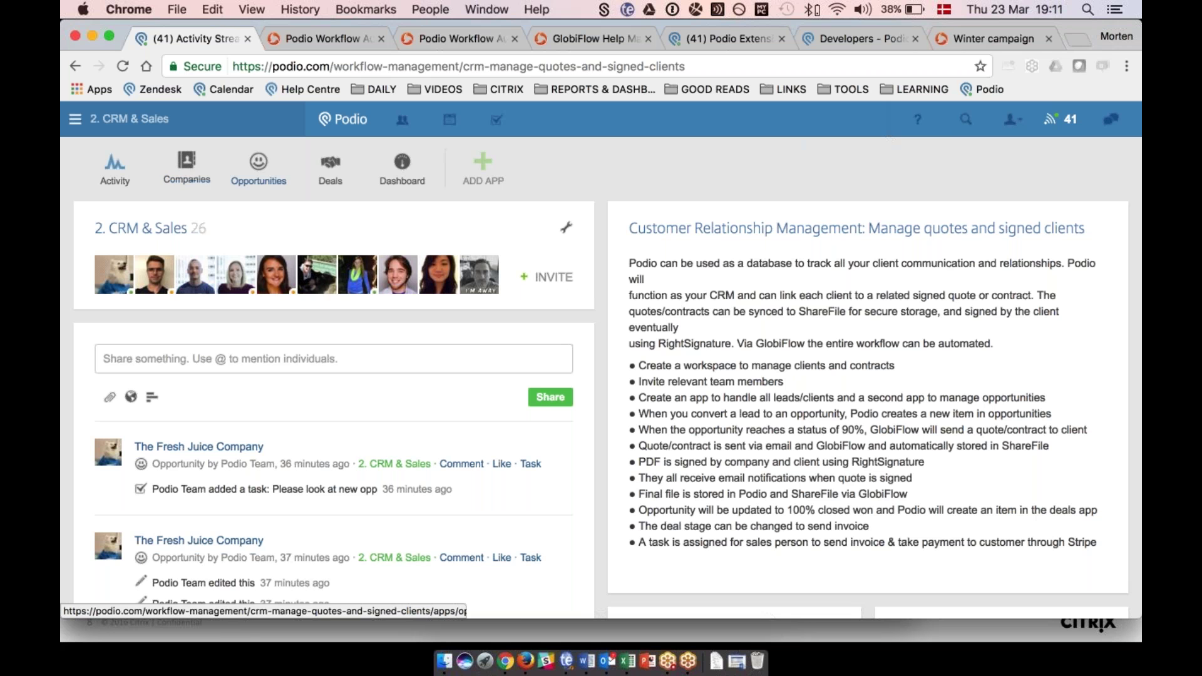
mouse_move(261, 165)
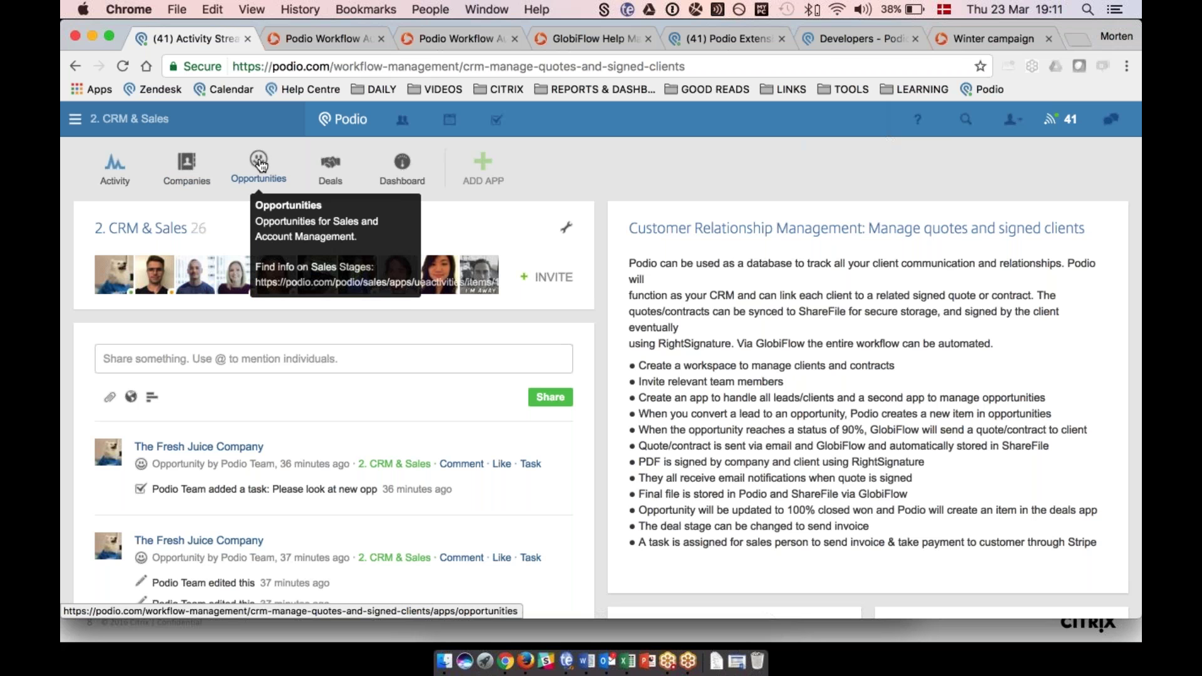
left_click(396, 171)
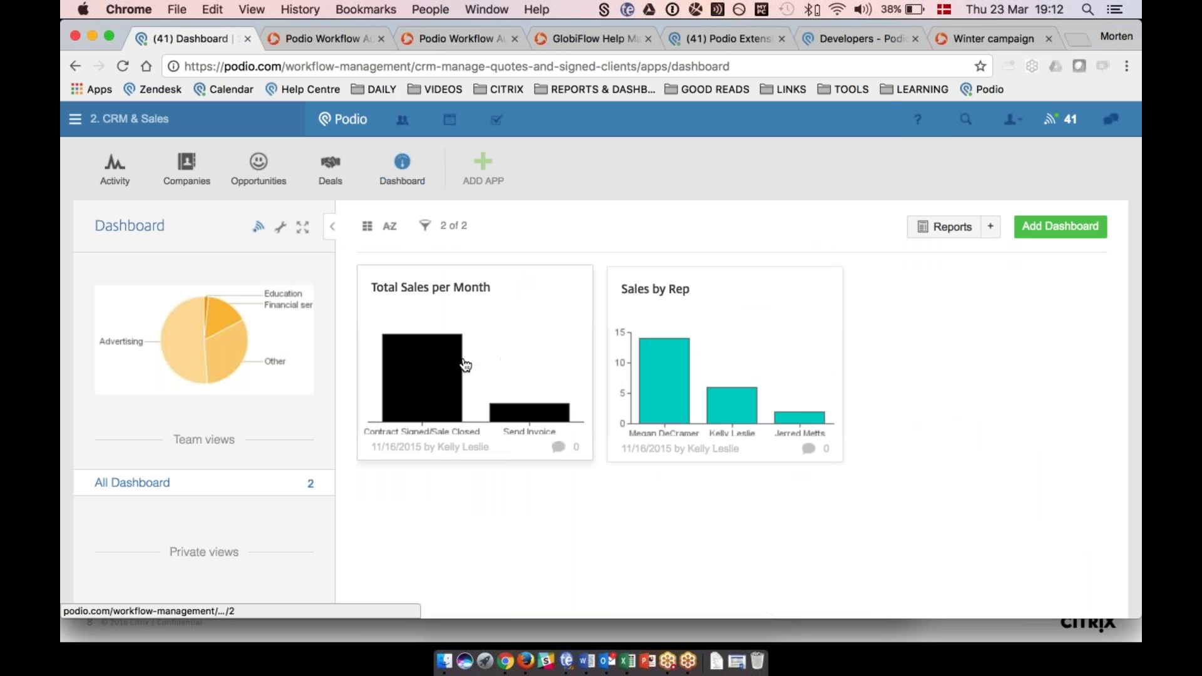
left_click(258, 167)
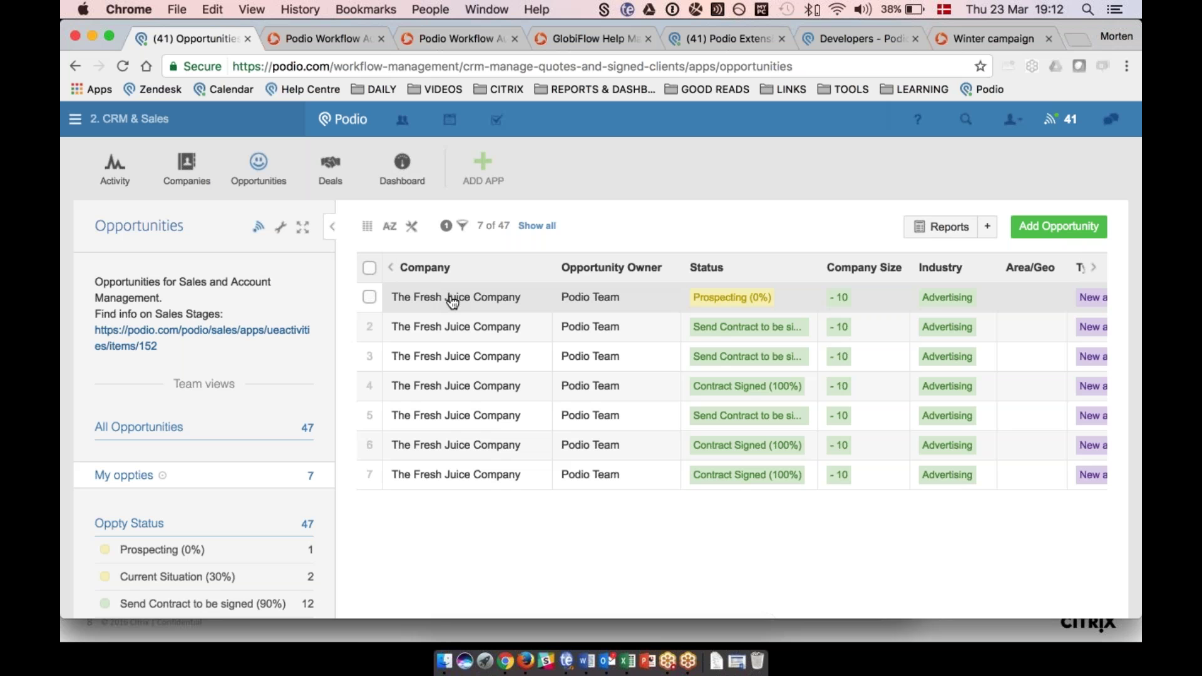
left_click(452, 300)
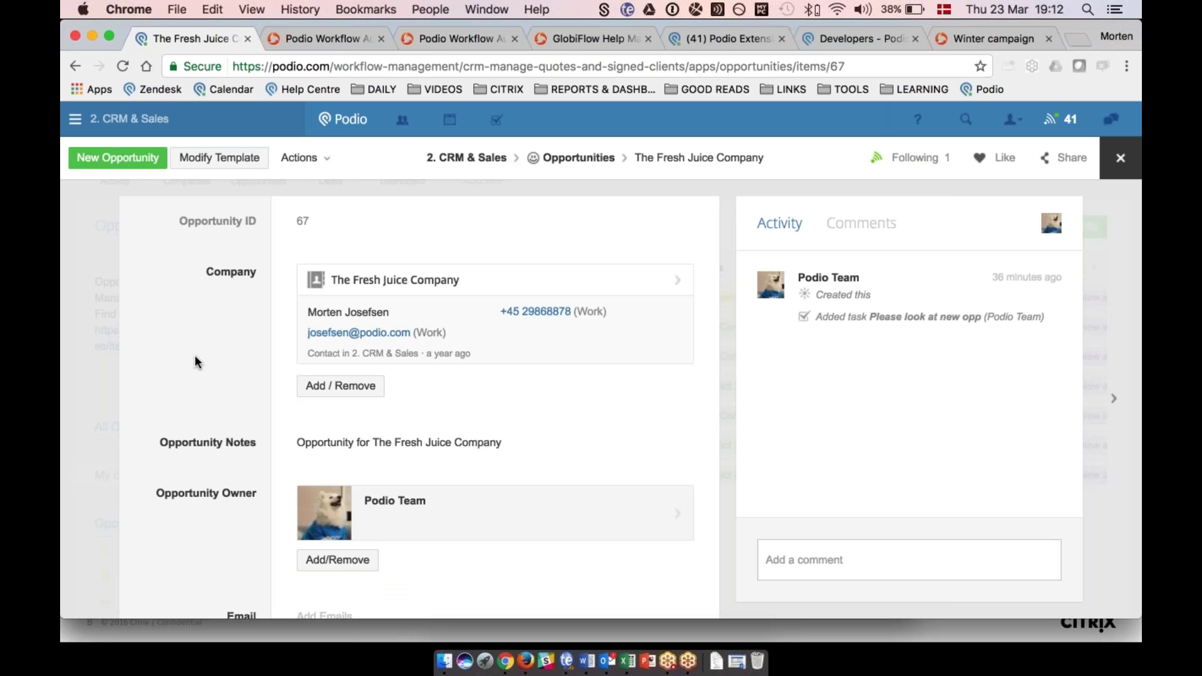
Change The Fresh Juice Company's Status field to 'Send Contract to be signed (90%)'.
scroll(195, 357, "down", 2)
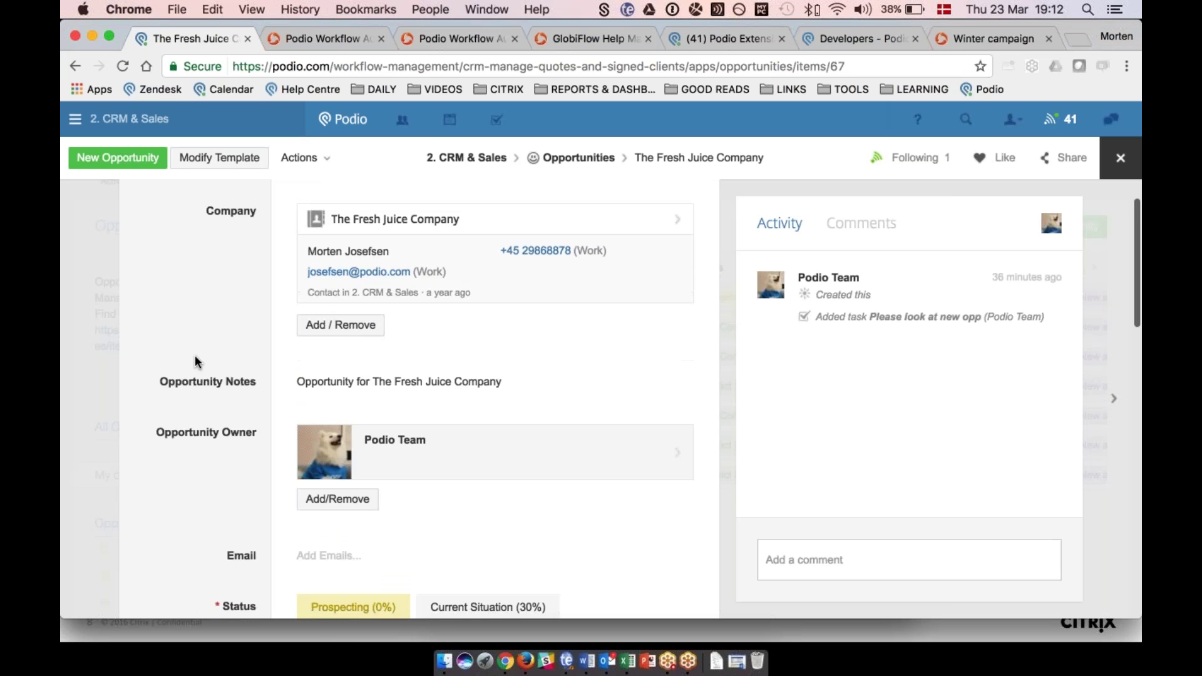
scroll(195, 361, "down", 7)
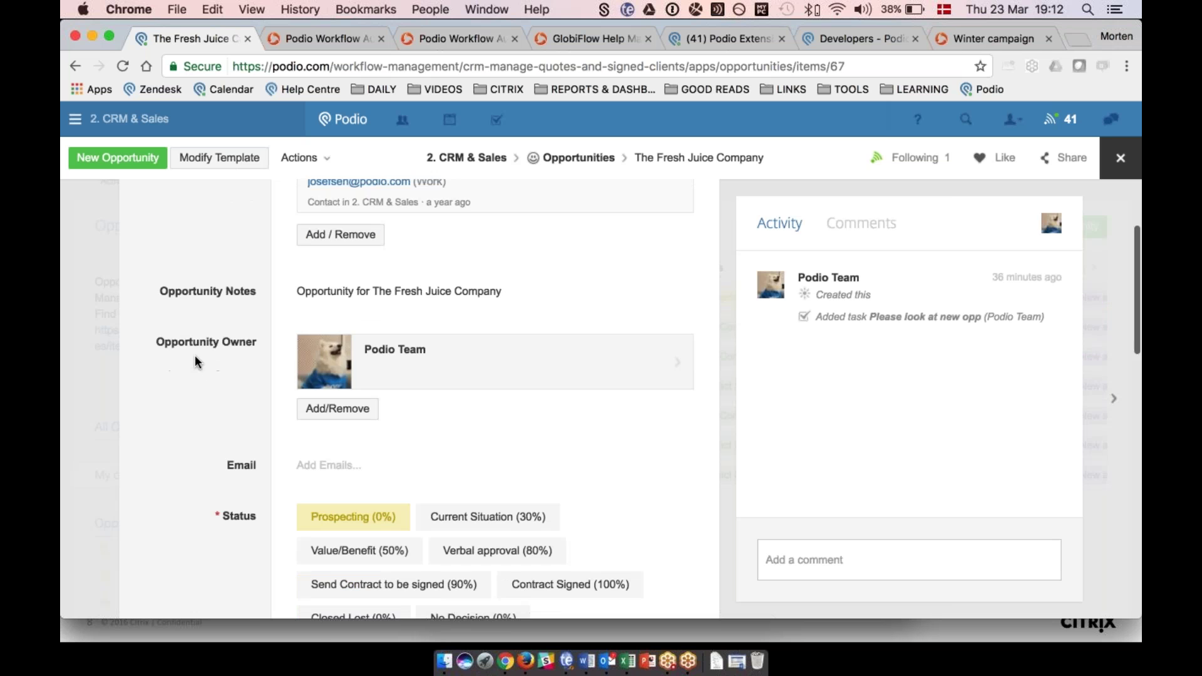
scroll(195, 357, "down", 10)
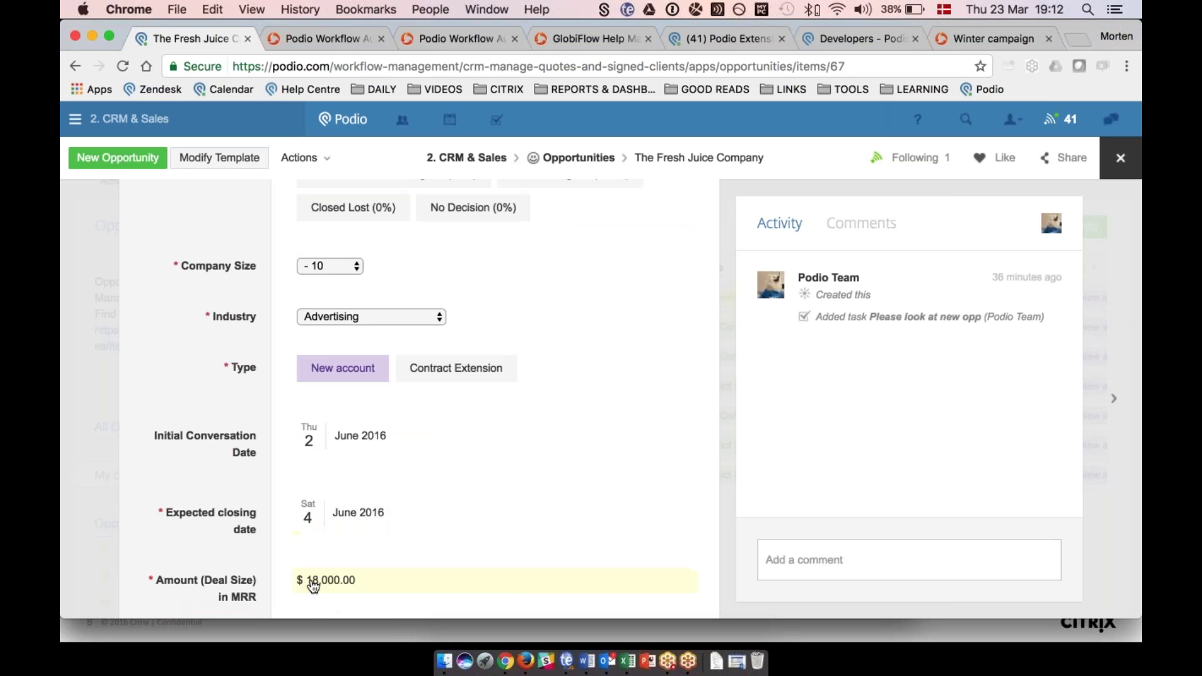
scroll(313, 586, "up", 7)
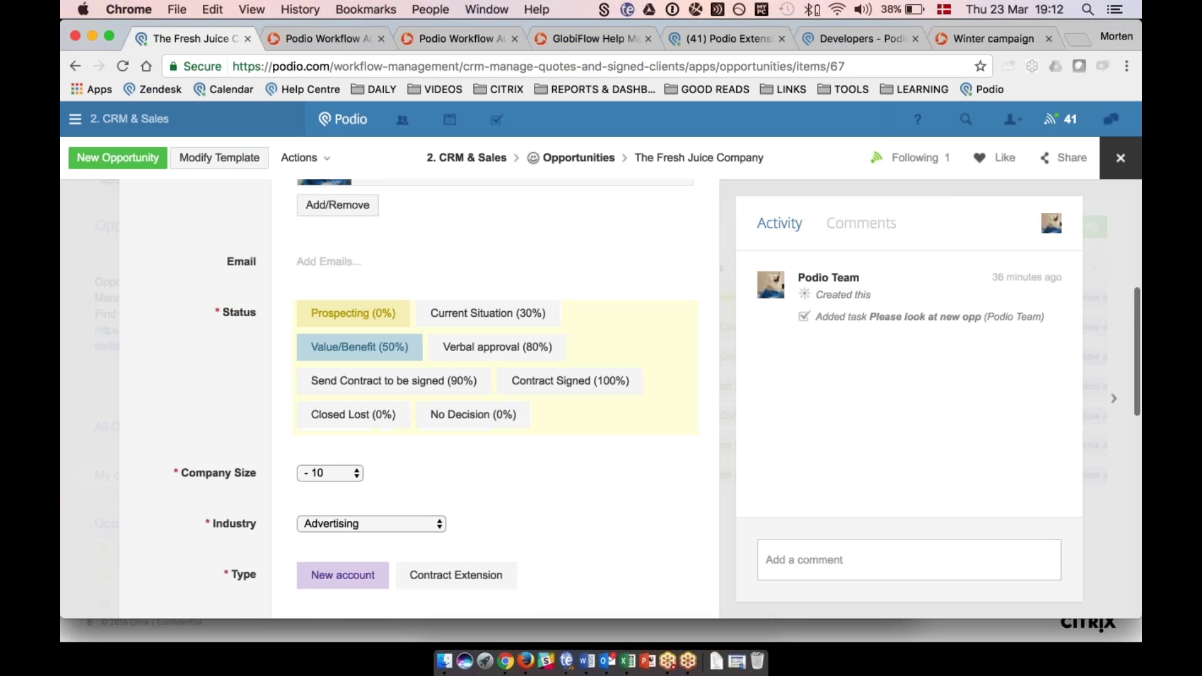
left_click(365, 384)
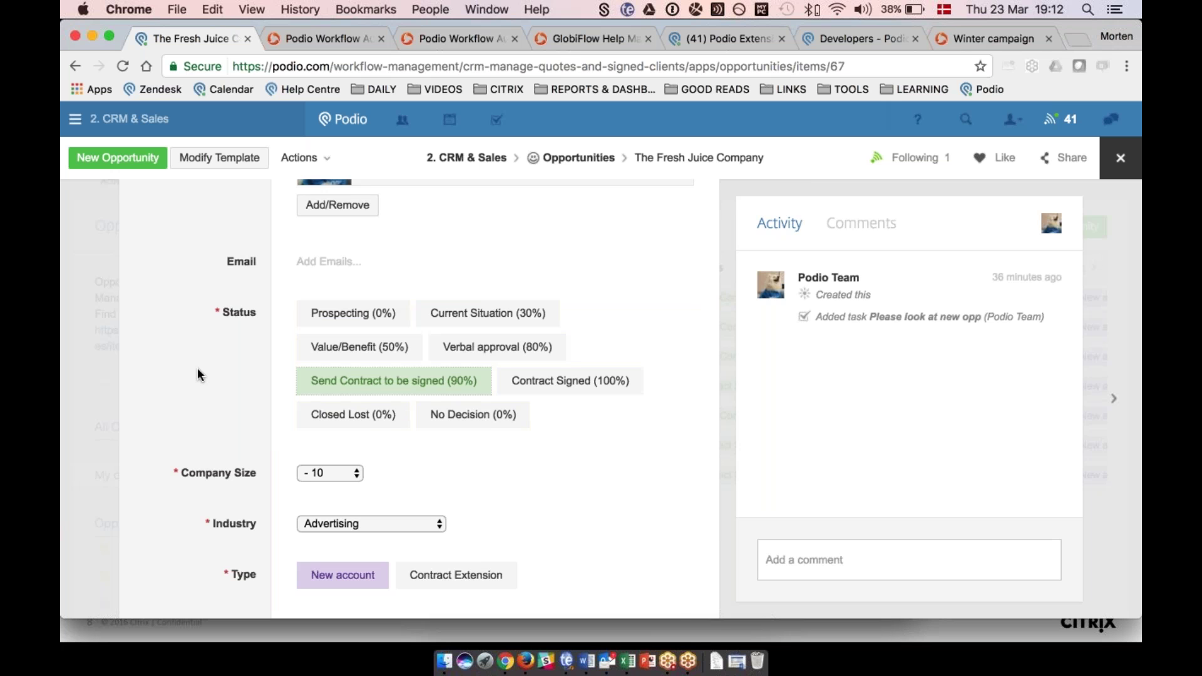
Open the RightSignature.com signing request in Outlook and bring up the Simple Contract for review and signing.
left_click(607, 661)
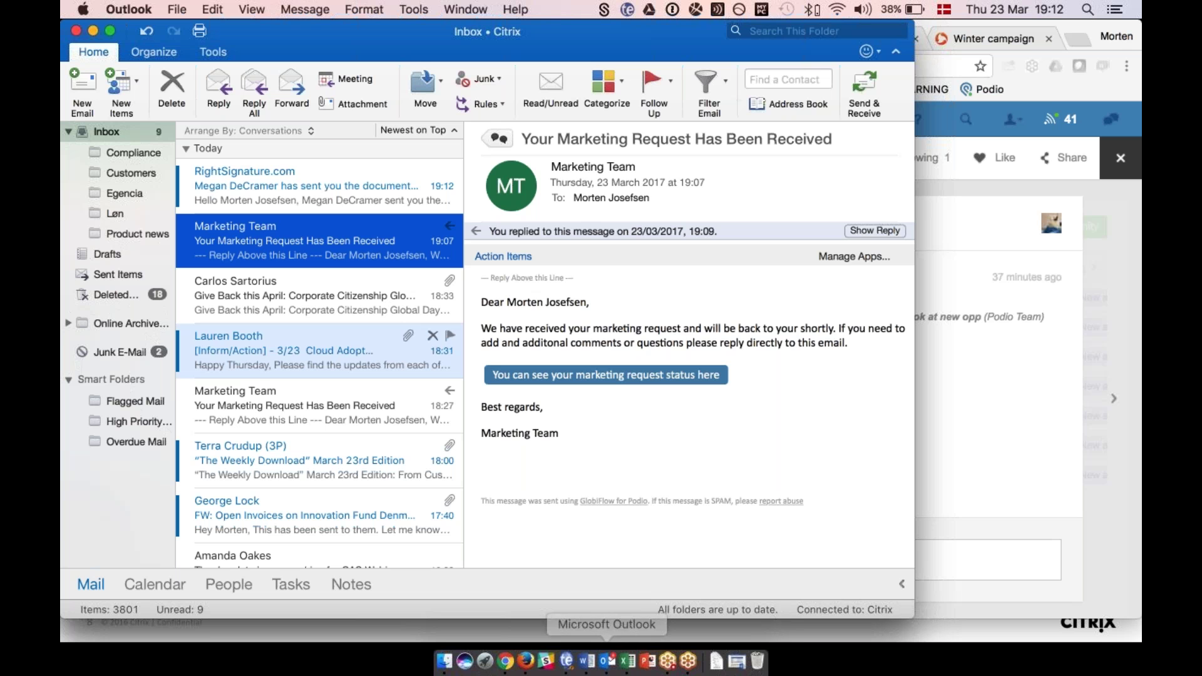
left_click(318, 204)
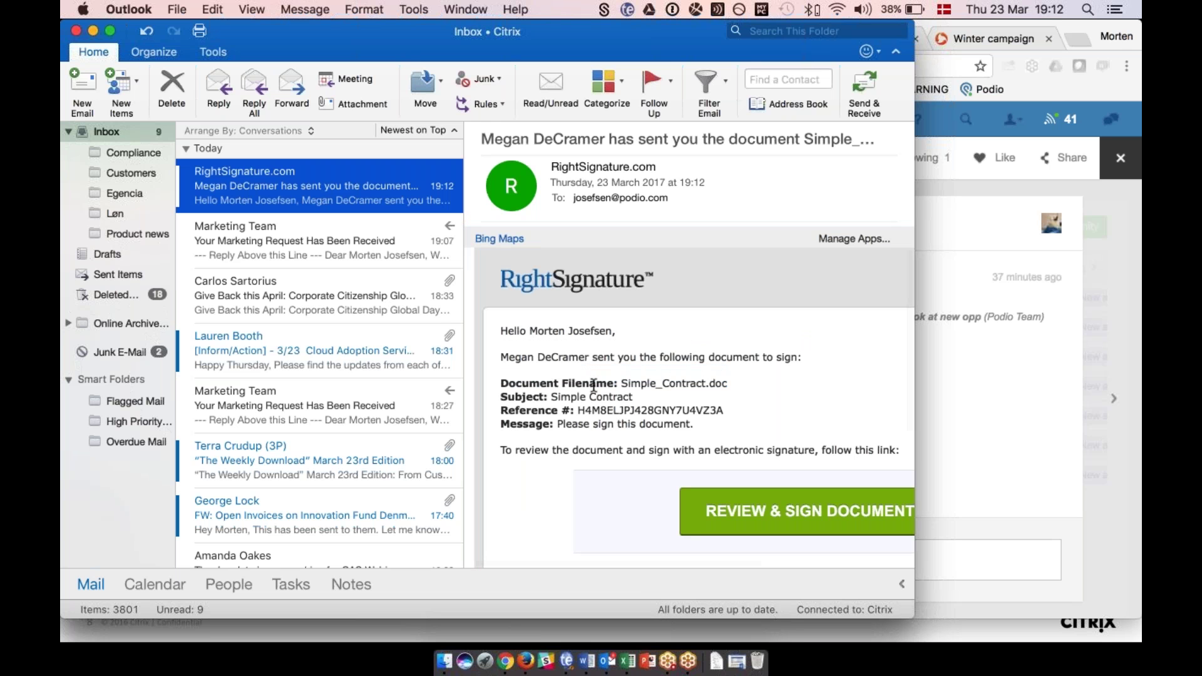
left_click(755, 512)
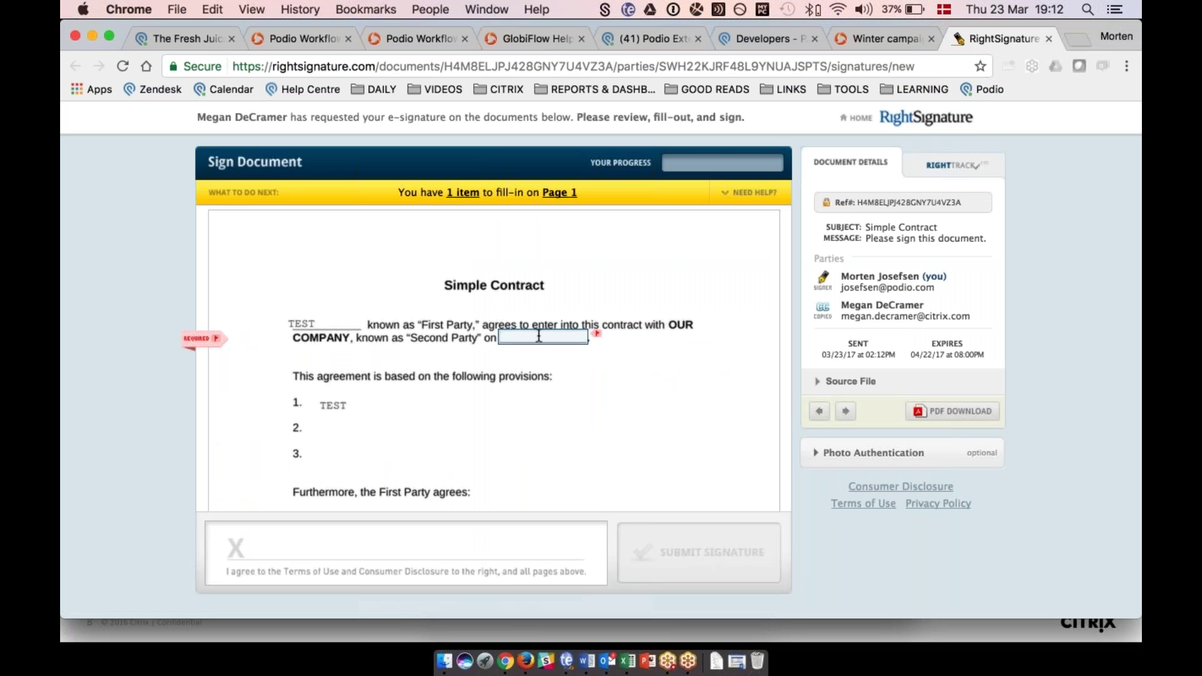
Date the Simple Contract 03/23/2017 using the date picker.
left_click(539, 337)
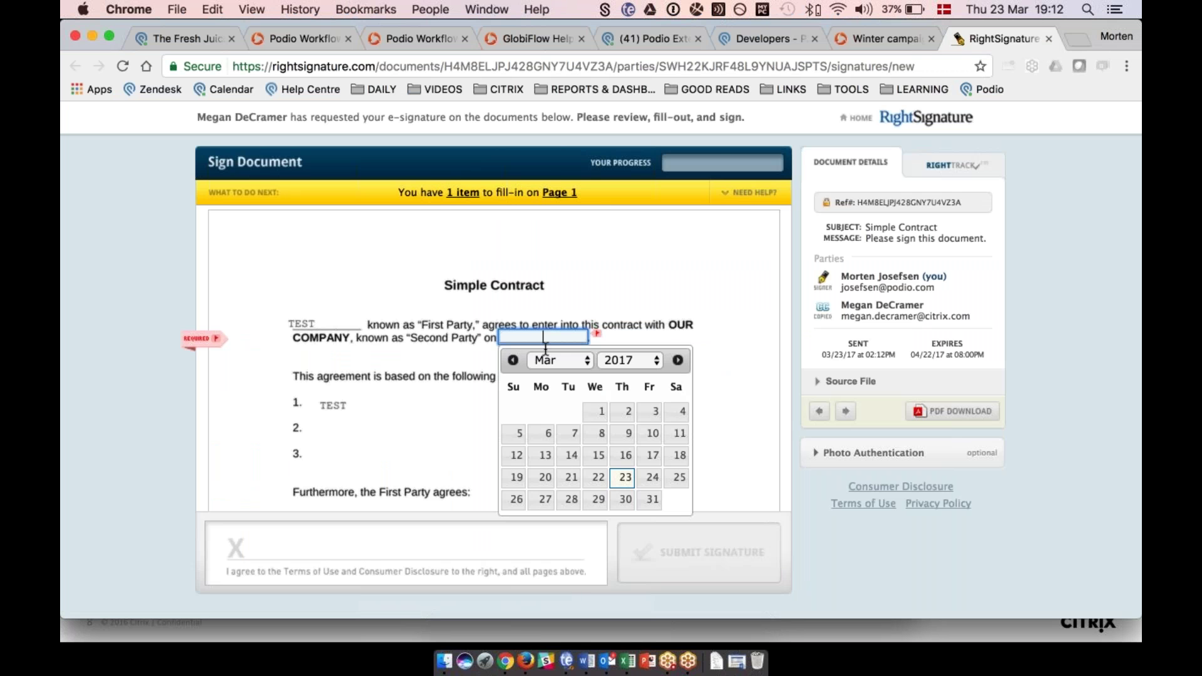
left_click(629, 486)
scroll(646, 431, "down", 3)
scroll(647, 433, "down", 3)
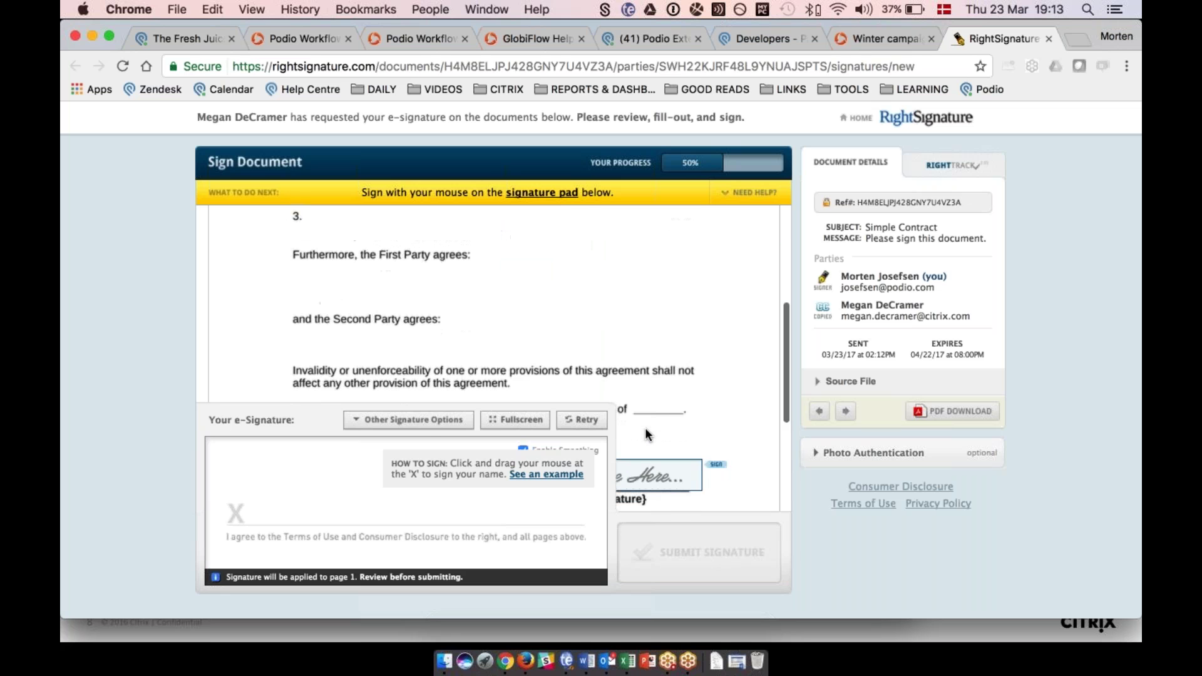
Add a type-to-sign signature with the signer's name, preview it, and submit the contract.
left_click(420, 420)
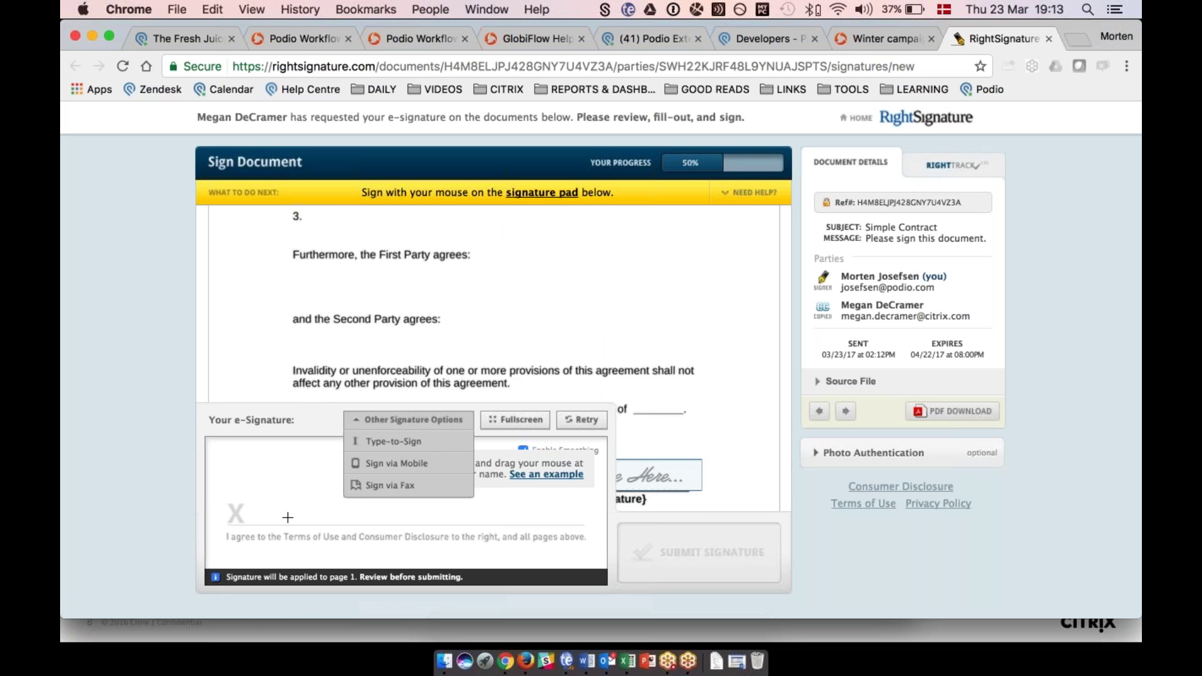
left_click(385, 441)
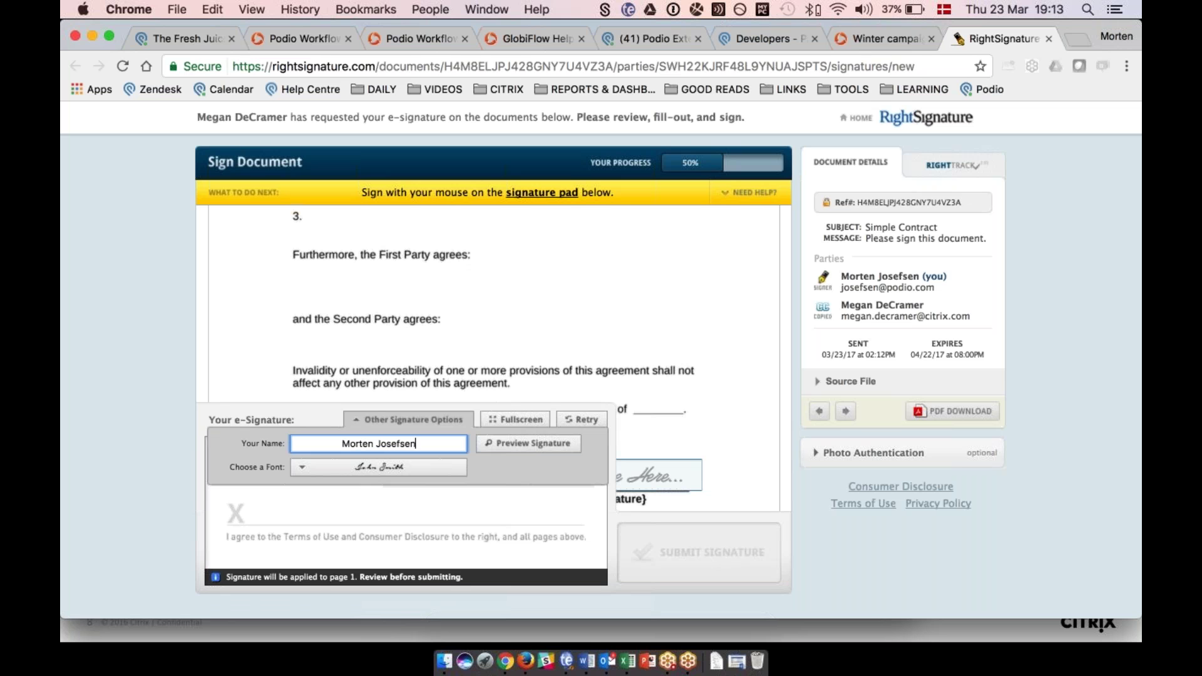
left_click(533, 443)
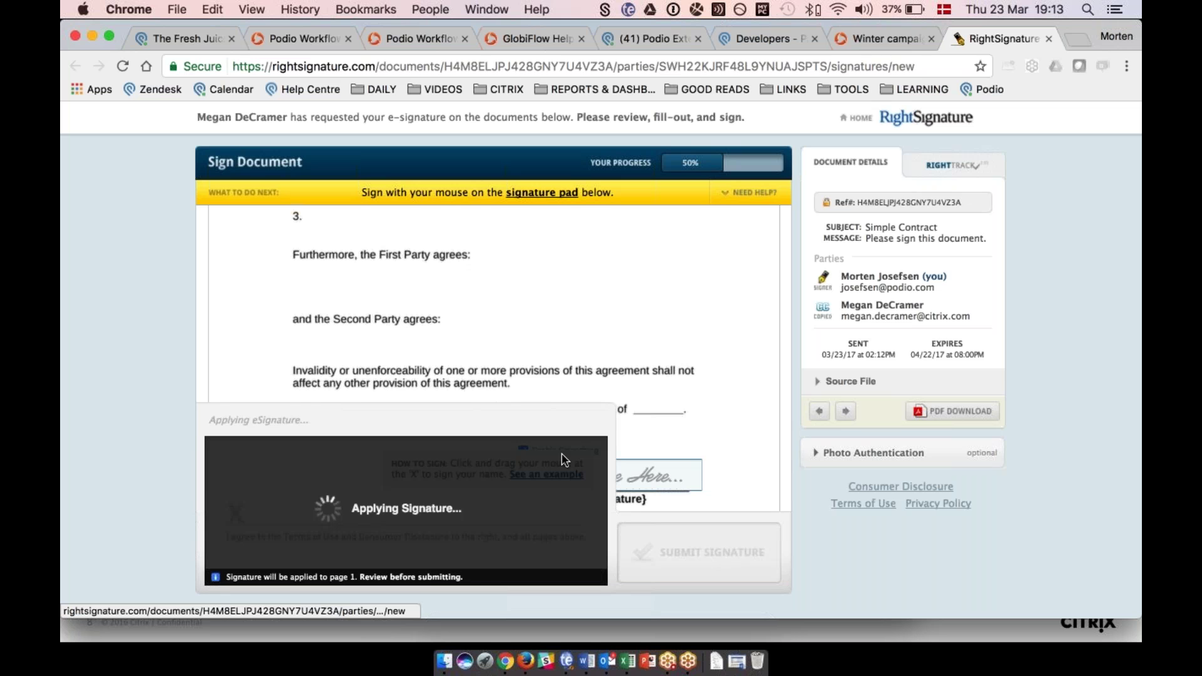
left_click(711, 553)
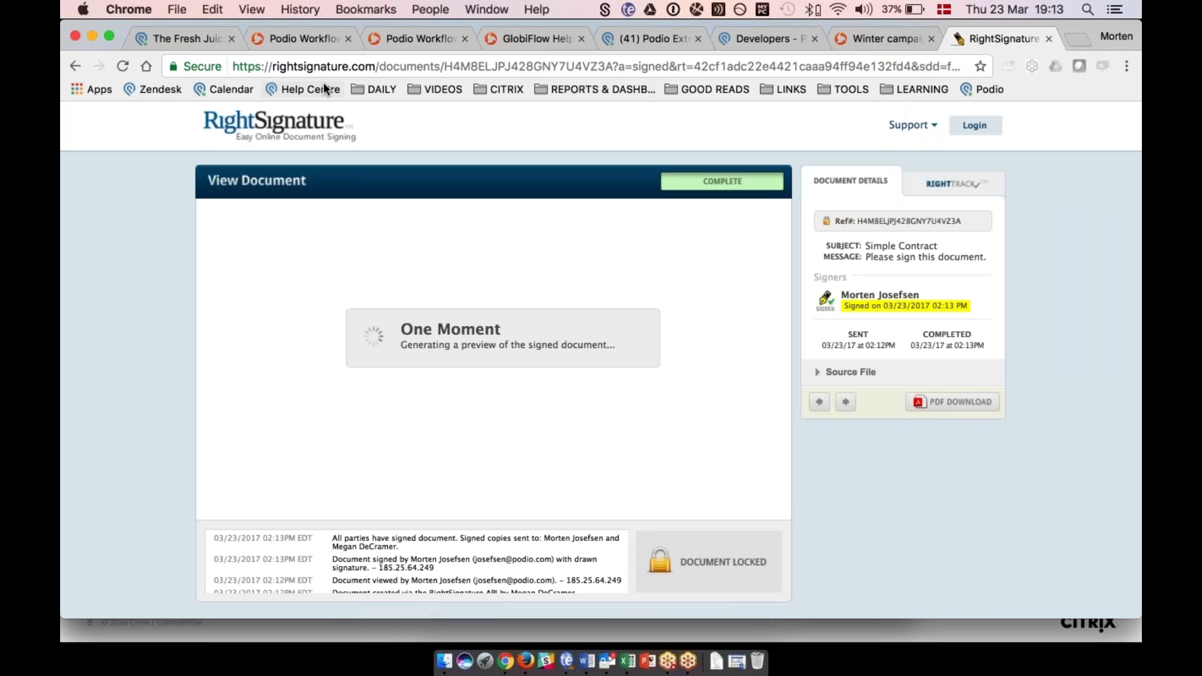
left_click(608, 665)
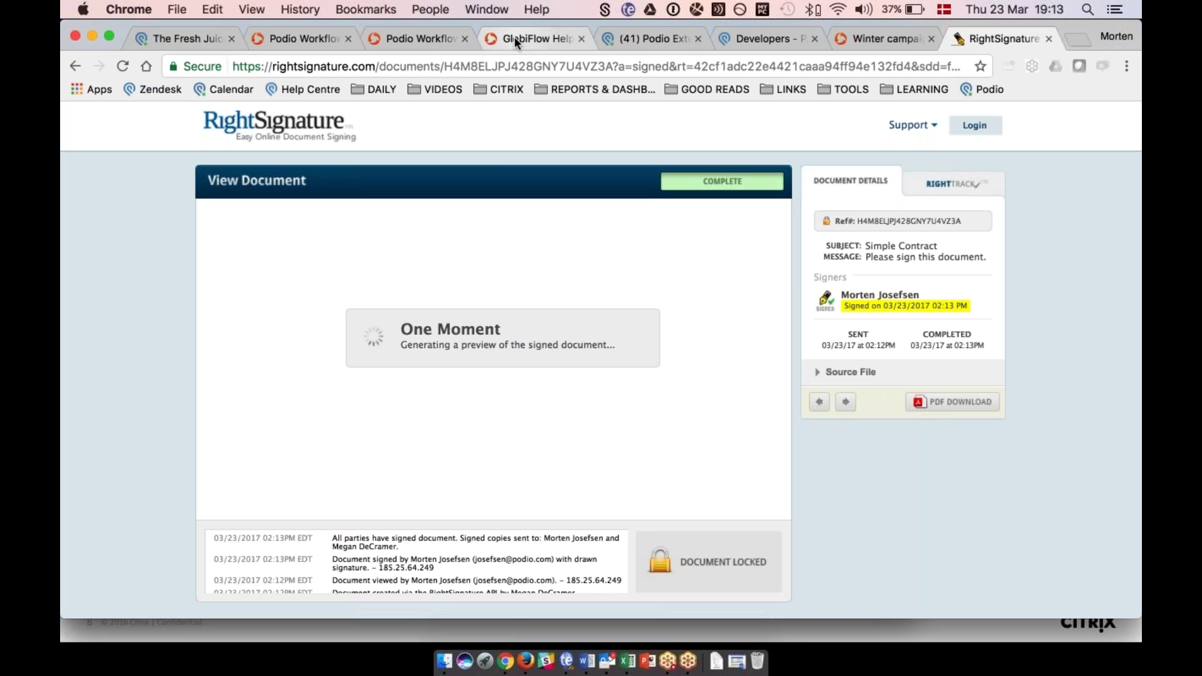
Check the signed contract's Signature Certificate, then reload the Fresh Juice Company opportunity in Podio.
left_click(177, 37)
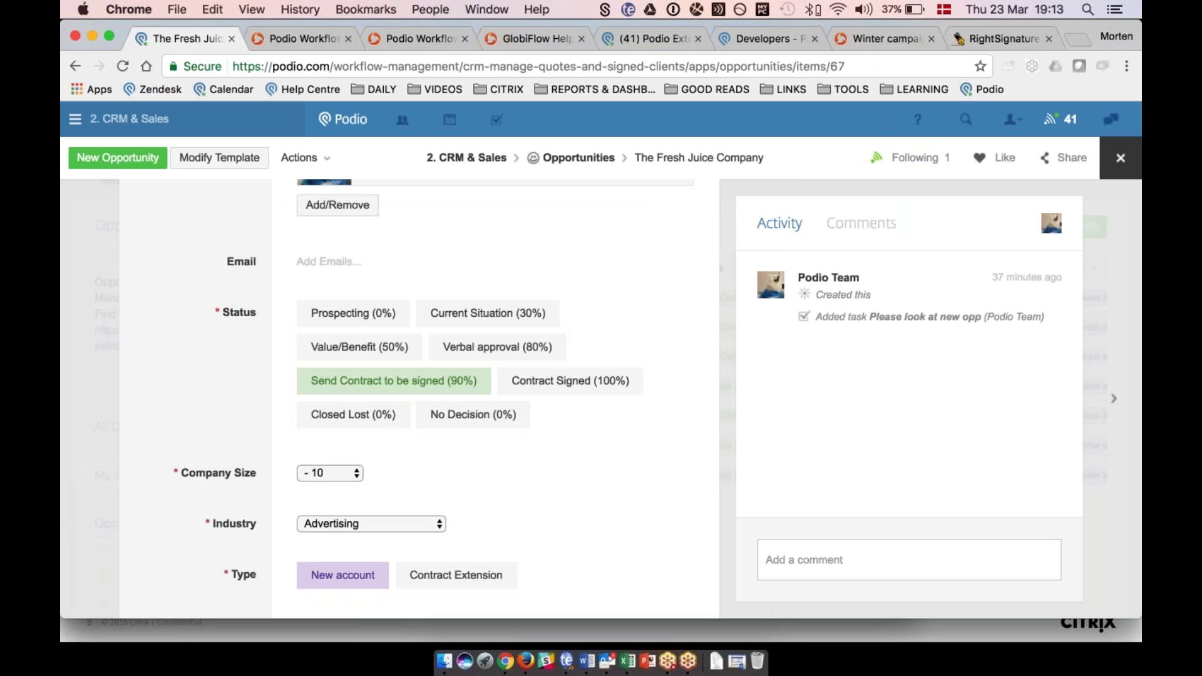
left_click(999, 39)
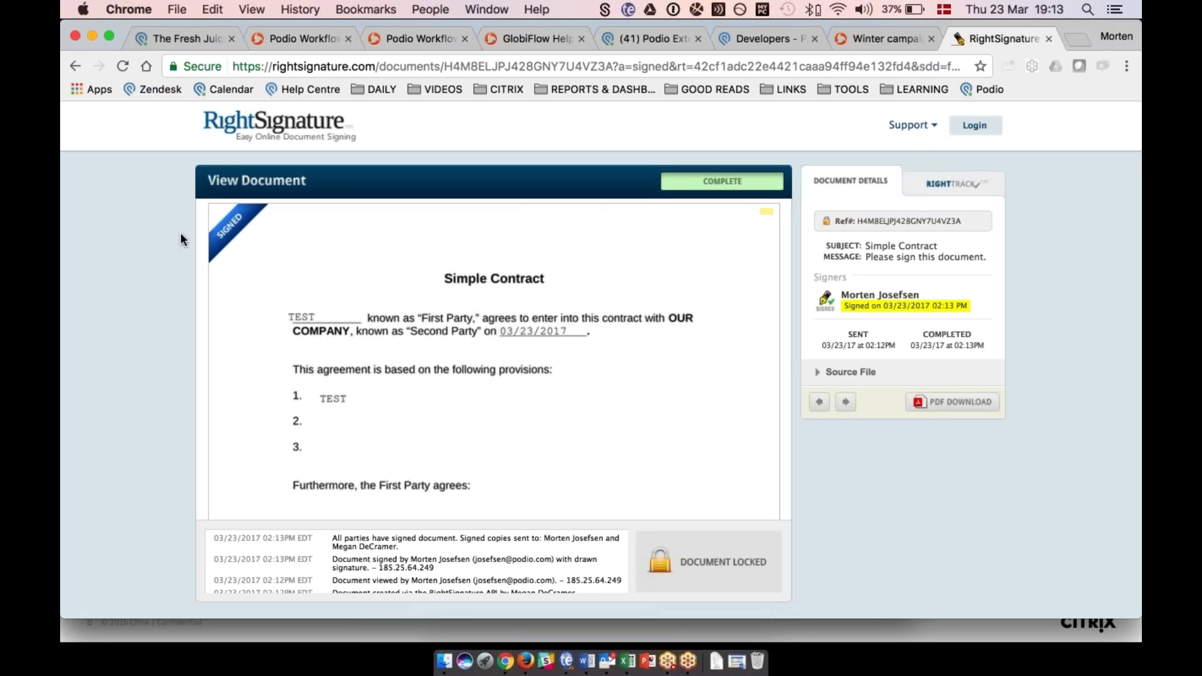
scroll(494, 360, "down", 15)
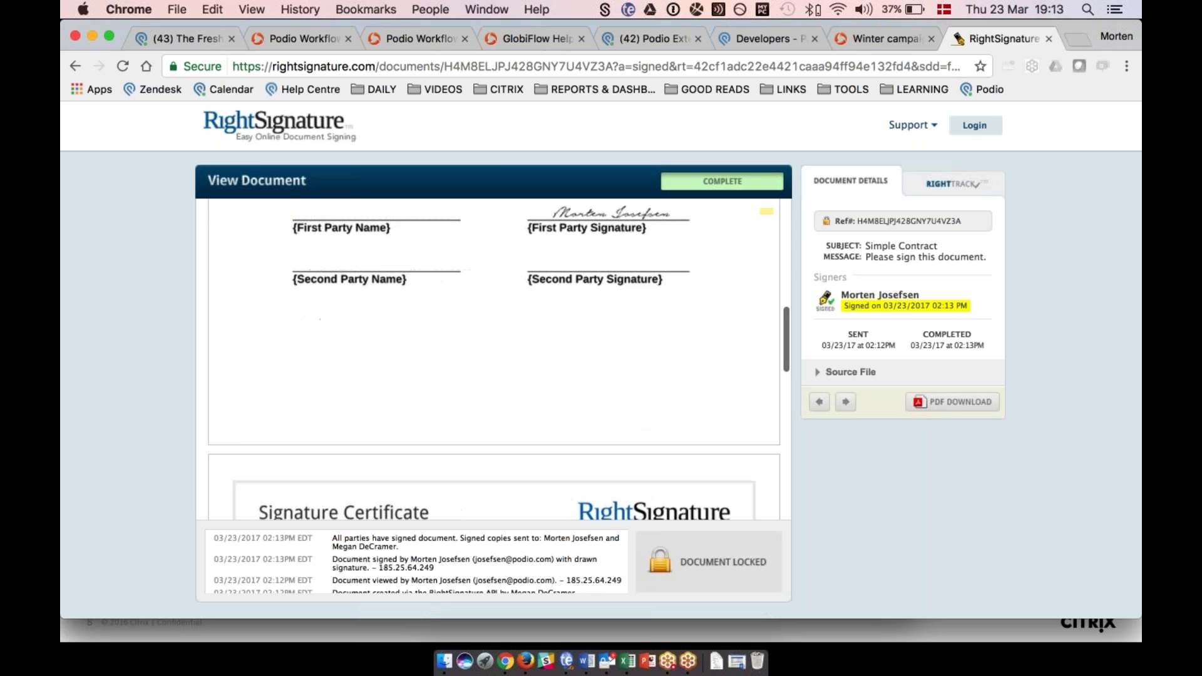
scroll(494, 360, "down", 3)
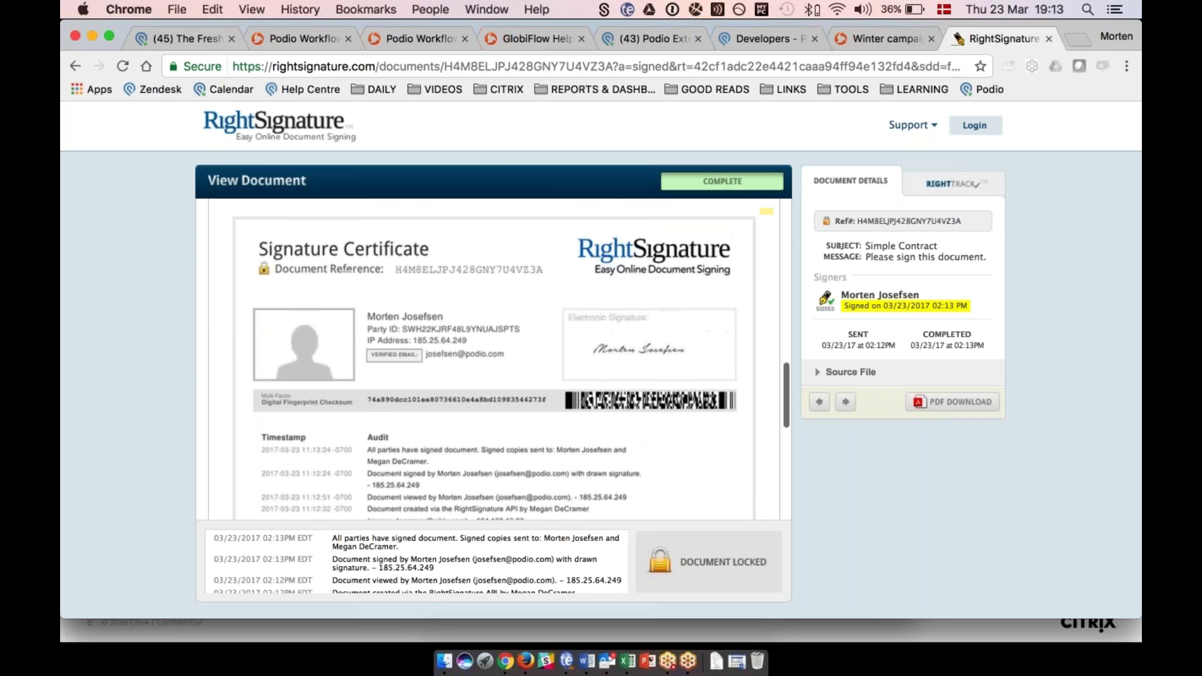
left_click(160, 41)
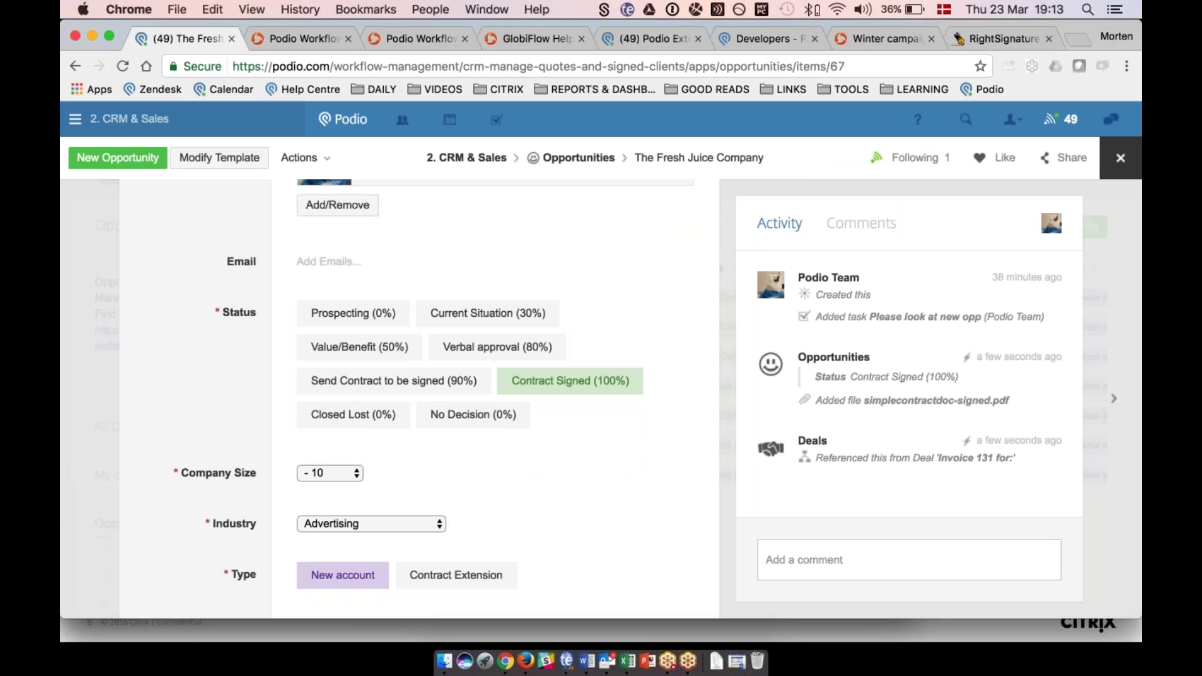
left_click(123, 66)
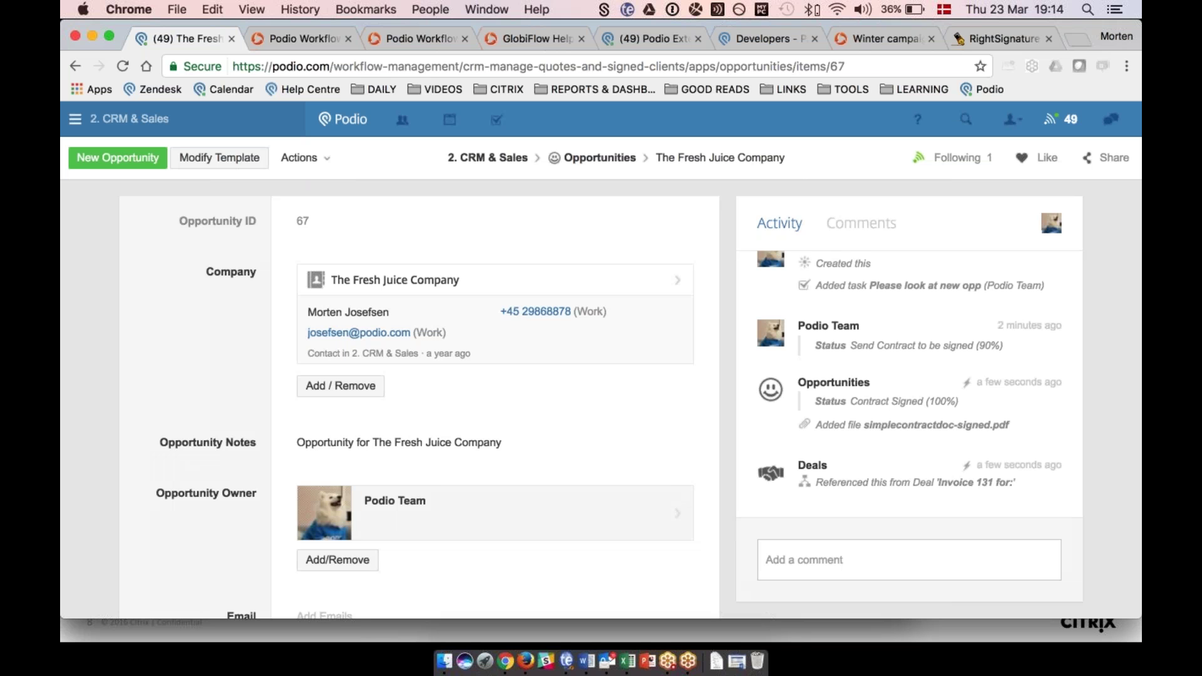
Open the attached simplecontractdoc-signed.pdf and scroll through its audit trail.
scroll(419, 401, "down", 5)
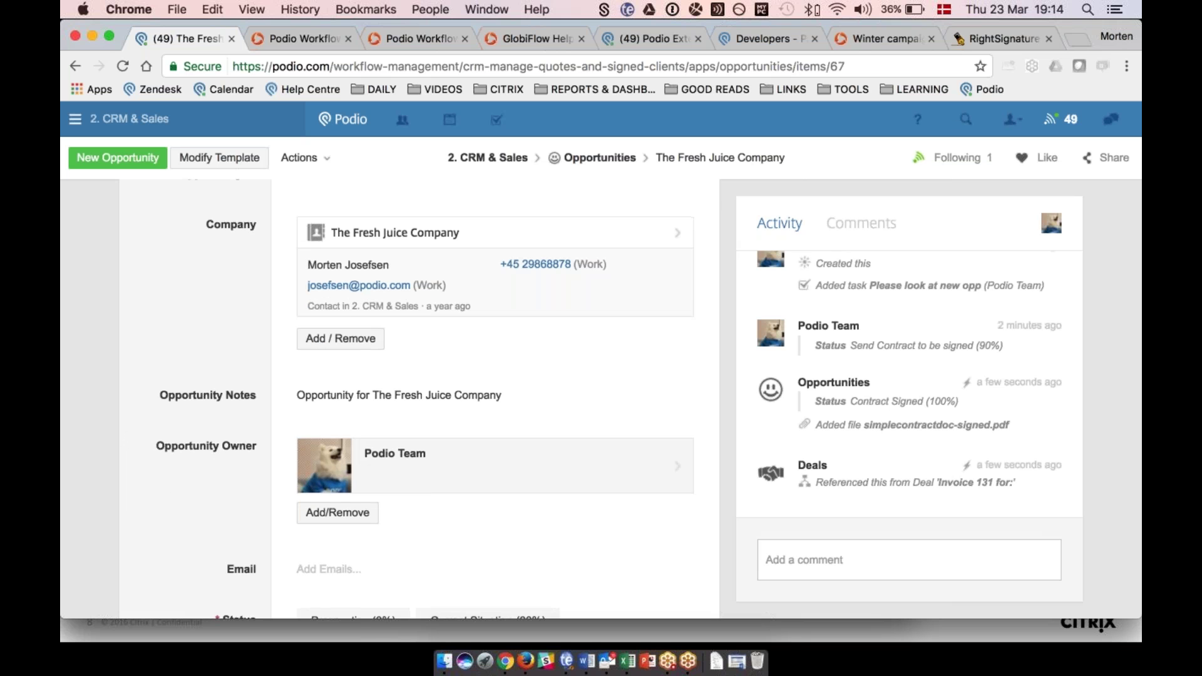
scroll(419, 401, "down", 15)
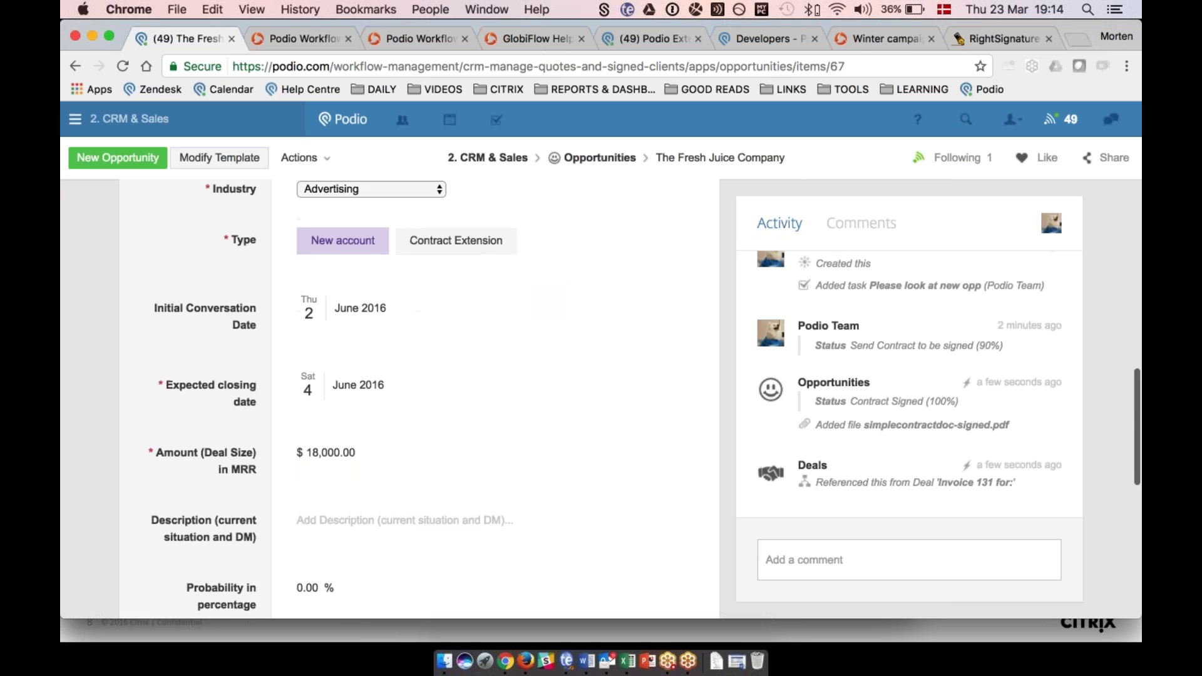
scroll(420, 401, "down", 3)
mouse_move(413, 408)
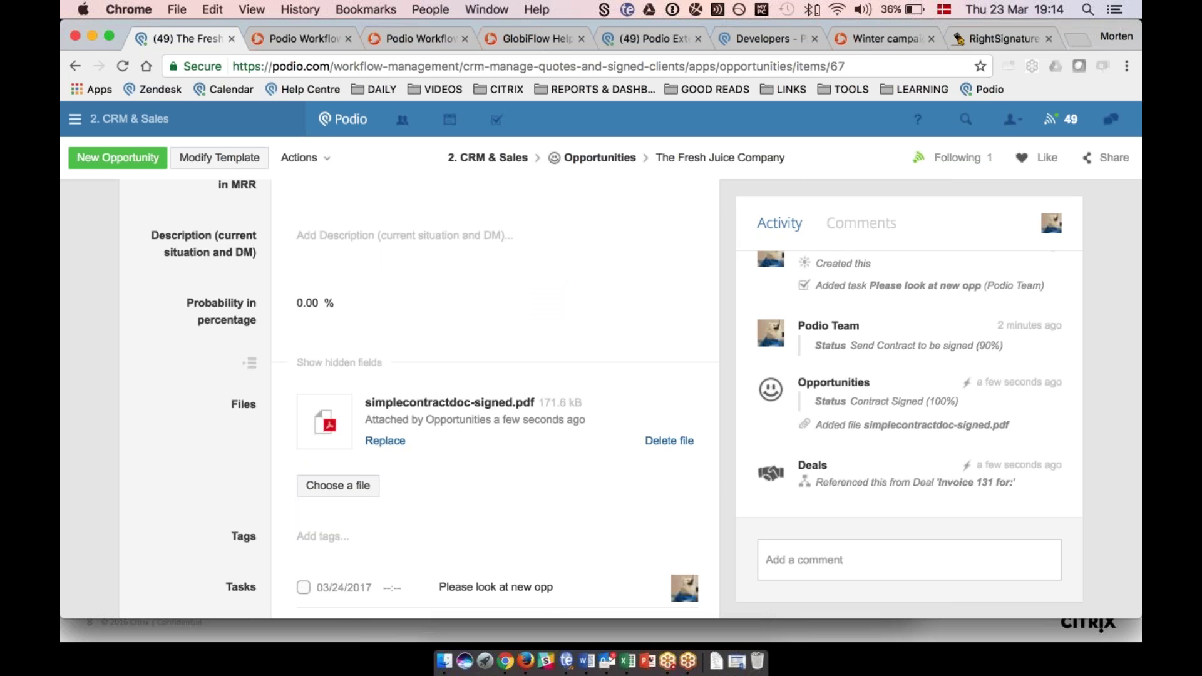
left_click(413, 407)
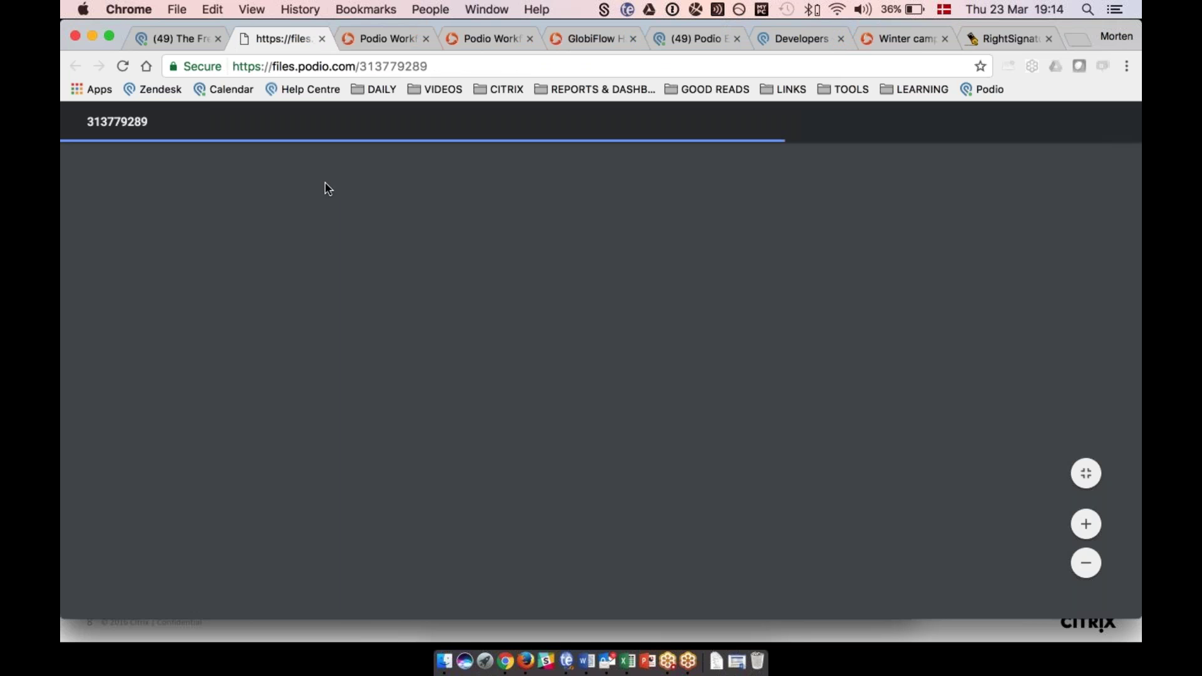
scroll(327, 189, "down", 2)
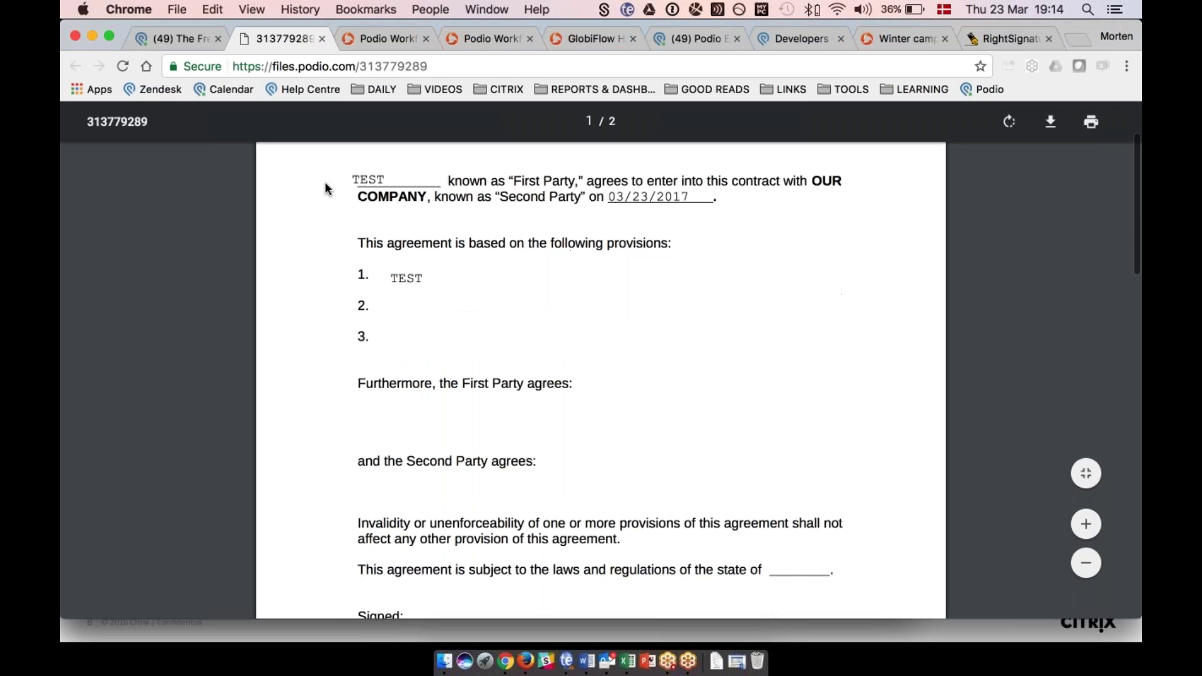
scroll(325, 182, "up", 2)
scroll(324, 181, "down", 6)
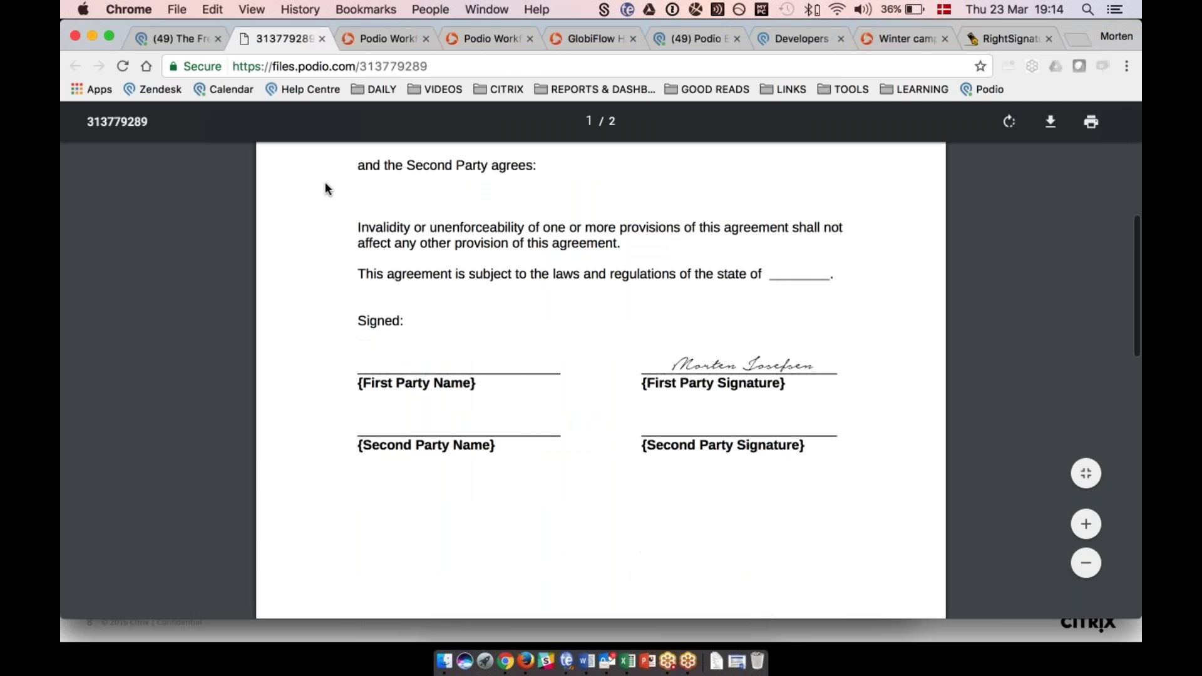
scroll(325, 188, "down", 10)
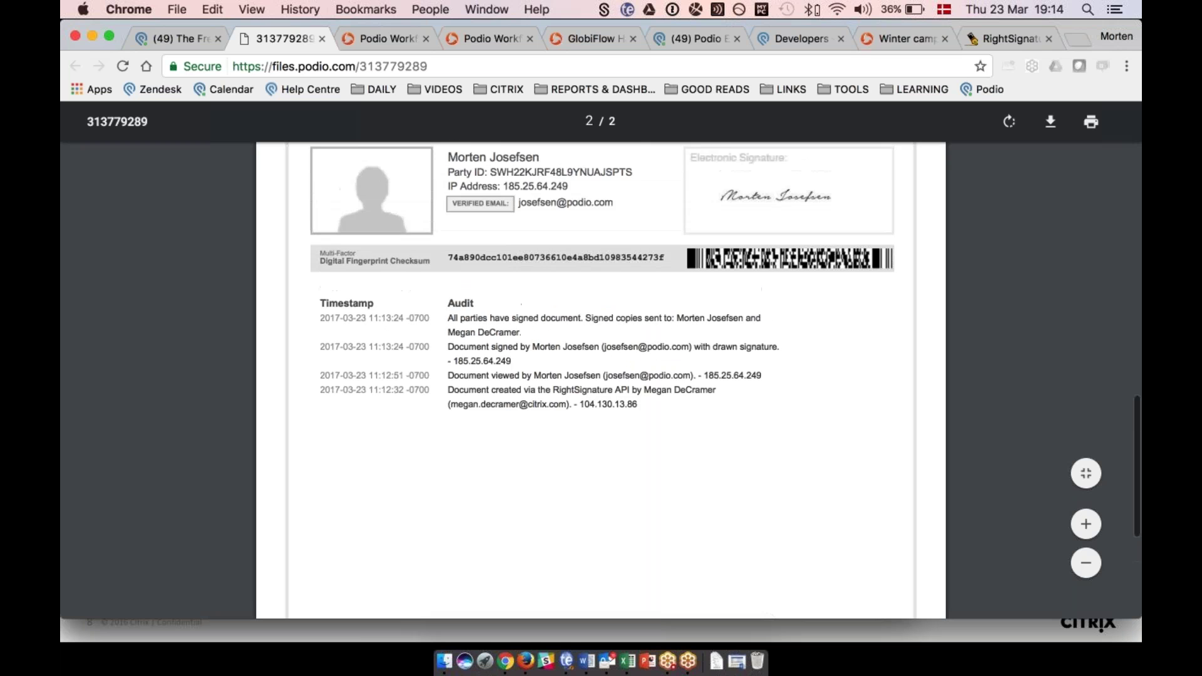
scroll(324, 182, "up", 3)
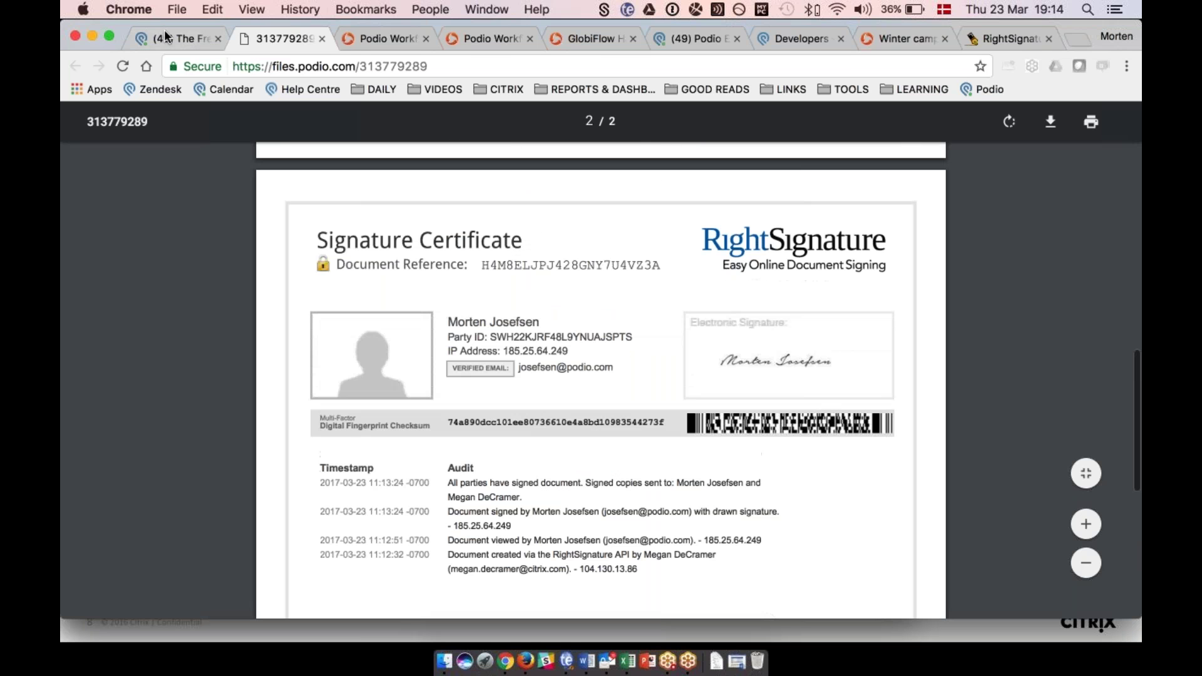
Return to The Fresh Juice Company opportunity and review its Contract Signed (100%) status.
left_click(166, 38)
scroll(156, 343, "up", 10)
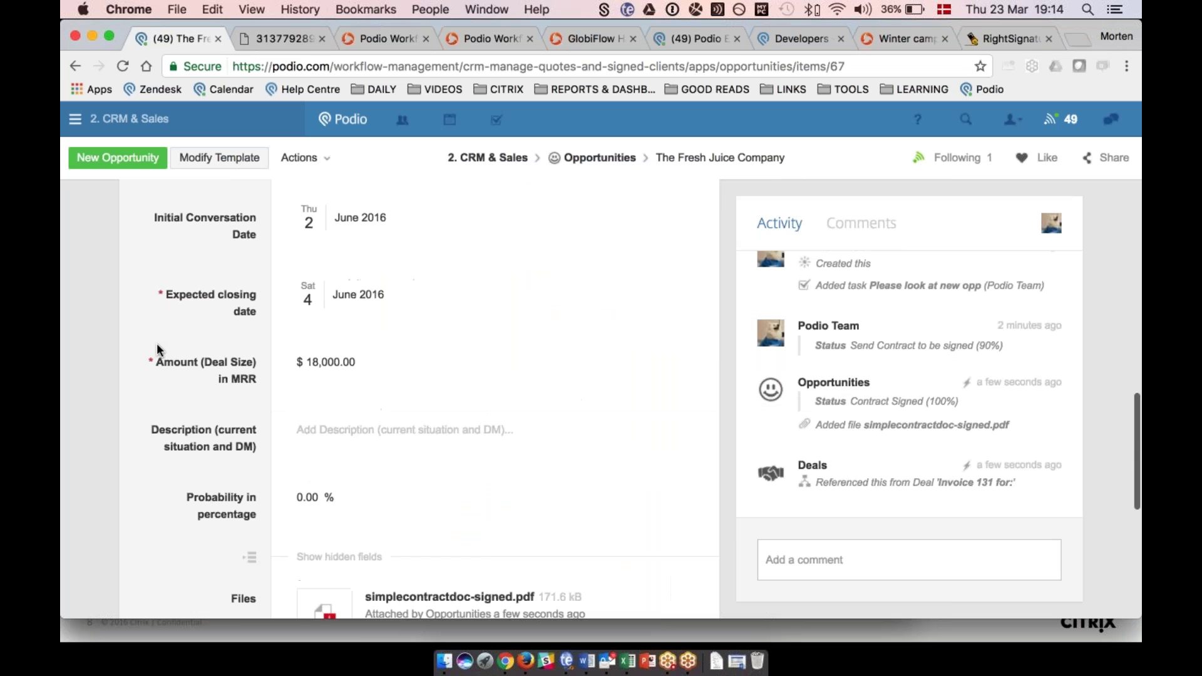
scroll(157, 343, "up", 10)
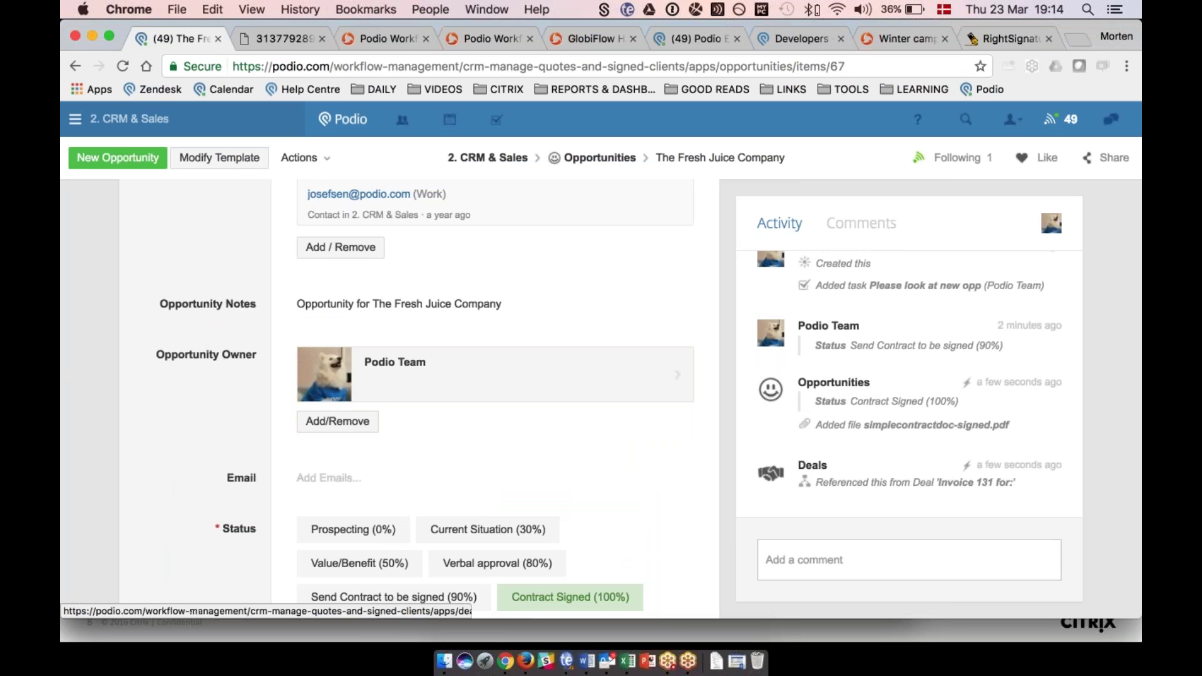
scroll(168, 462, "up", 3)
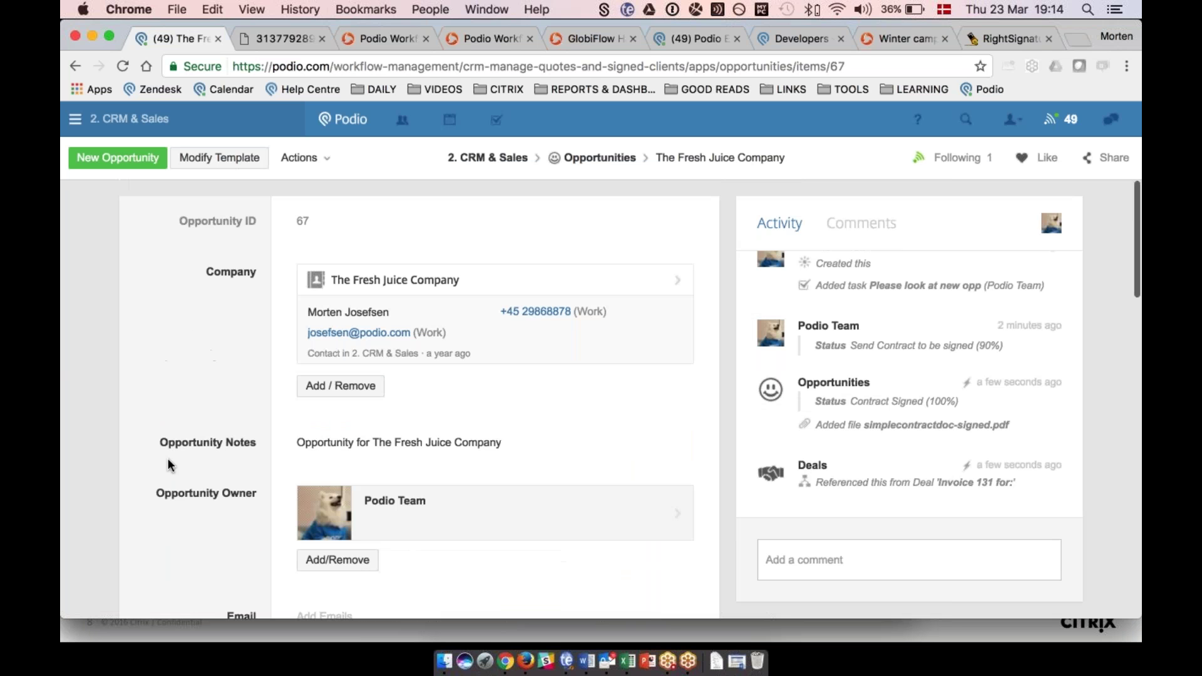
scroll(168, 457, "down", 4)
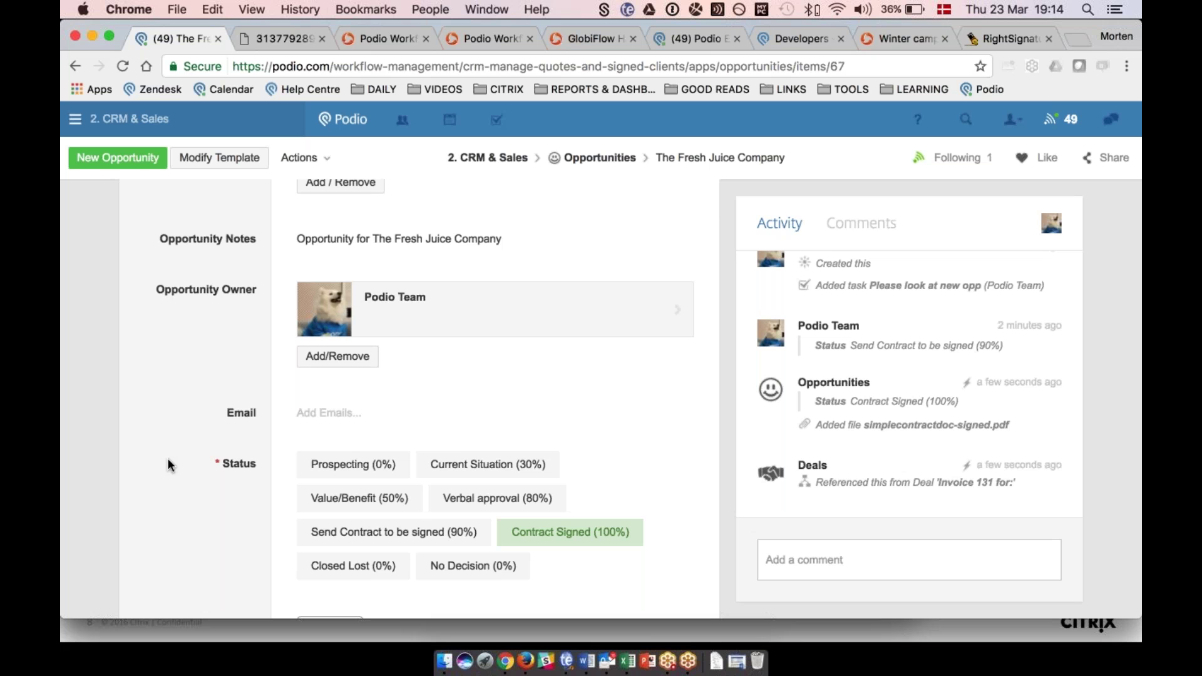
Go to the 1. Project Management workspace's Reports app and start a new report.
left_click(155, 118)
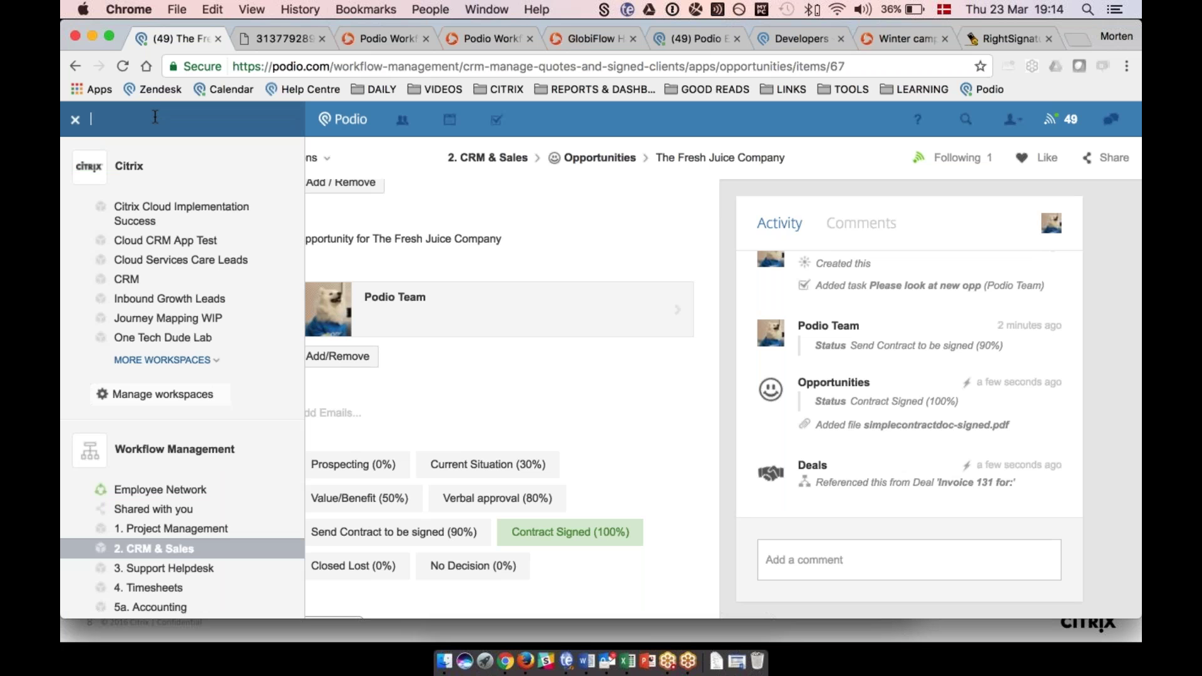
scroll(188, 493, "down", 1)
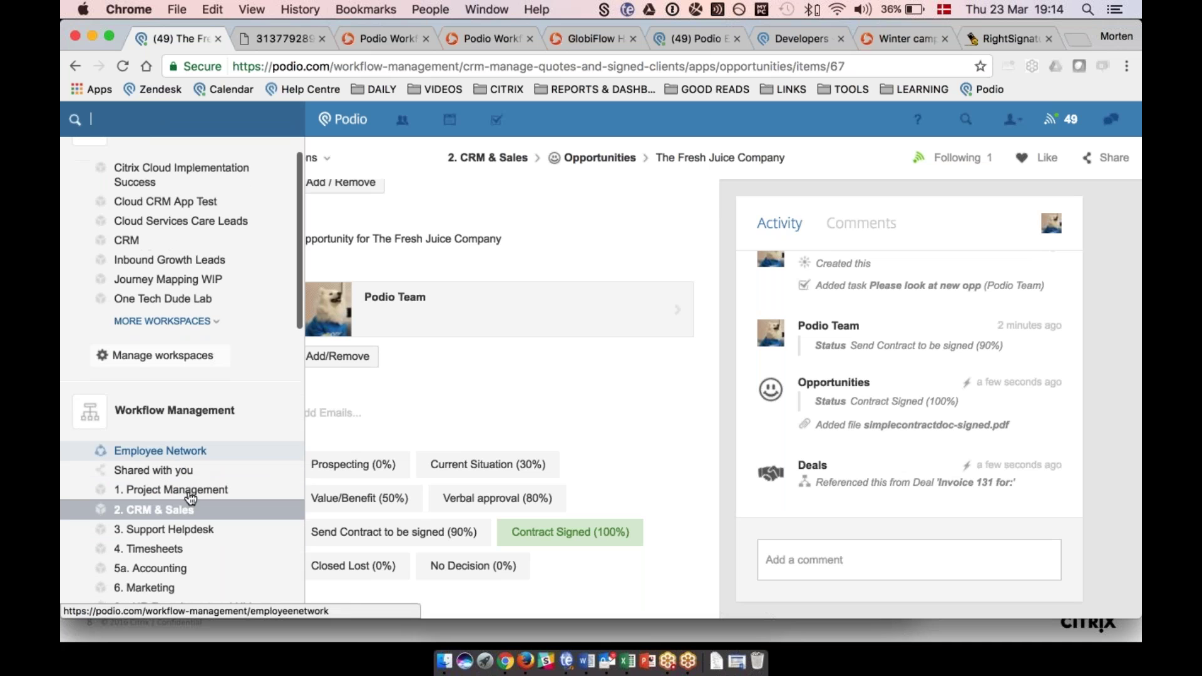
left_click(183, 495)
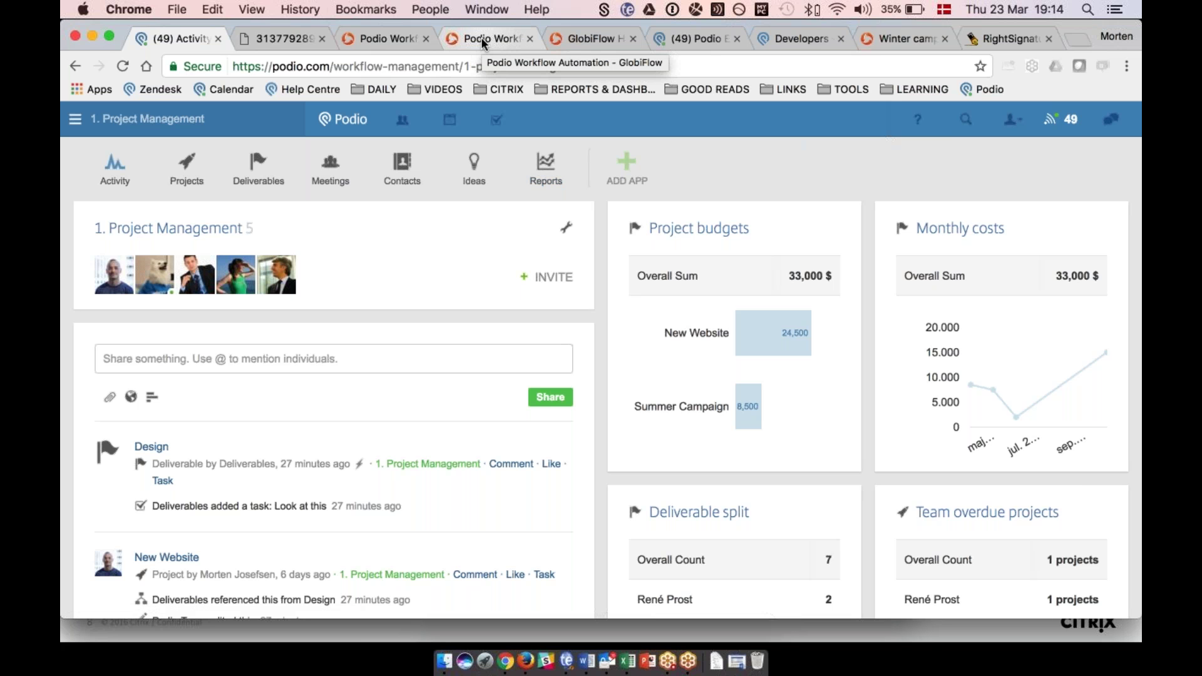
left_click(549, 164)
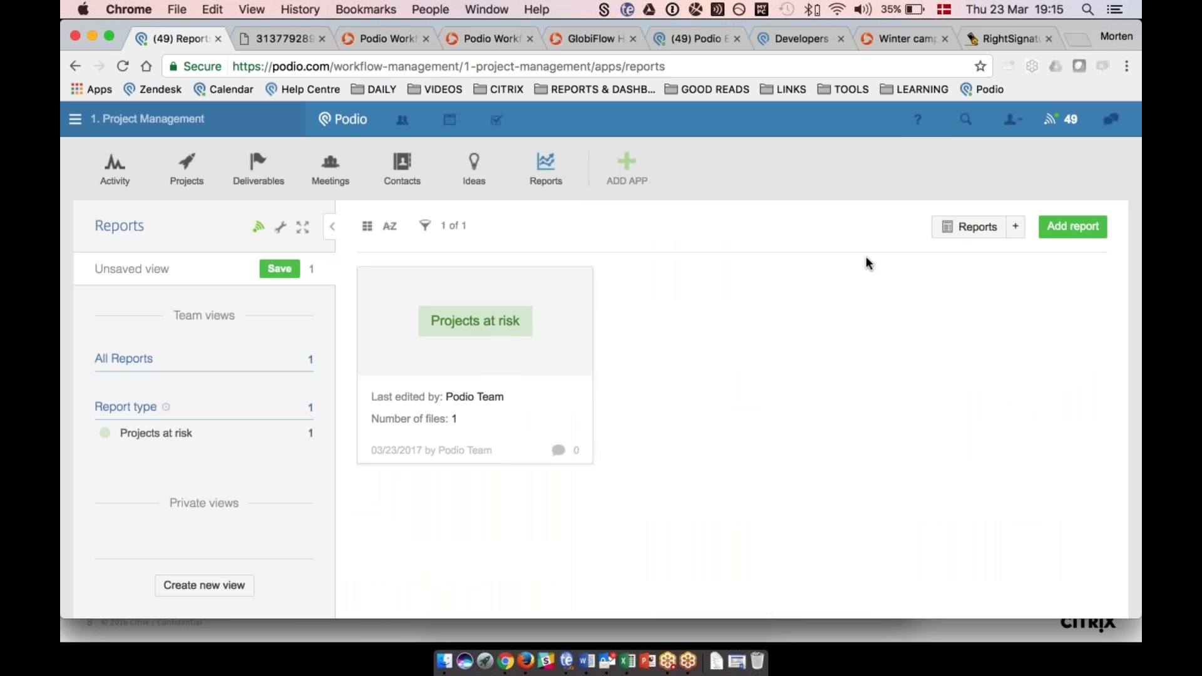
left_click(1073, 226)
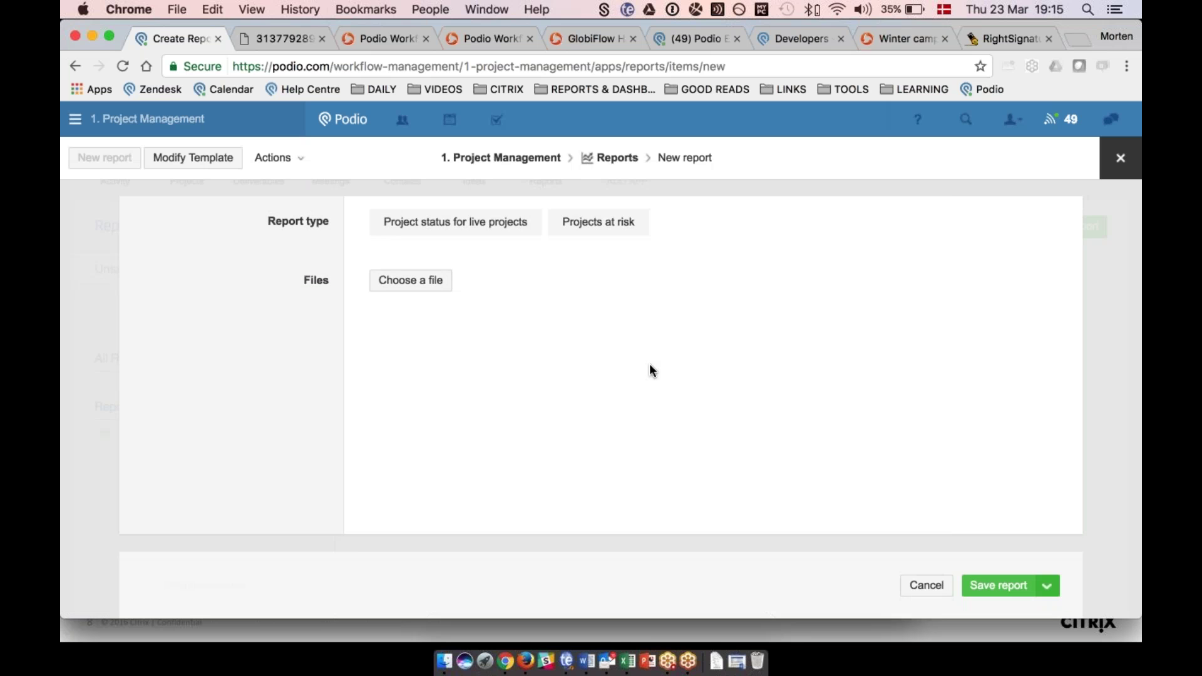
Toggle between Projects at risk and Project status for live projects, leaving no report type selected.
left_click(470, 233)
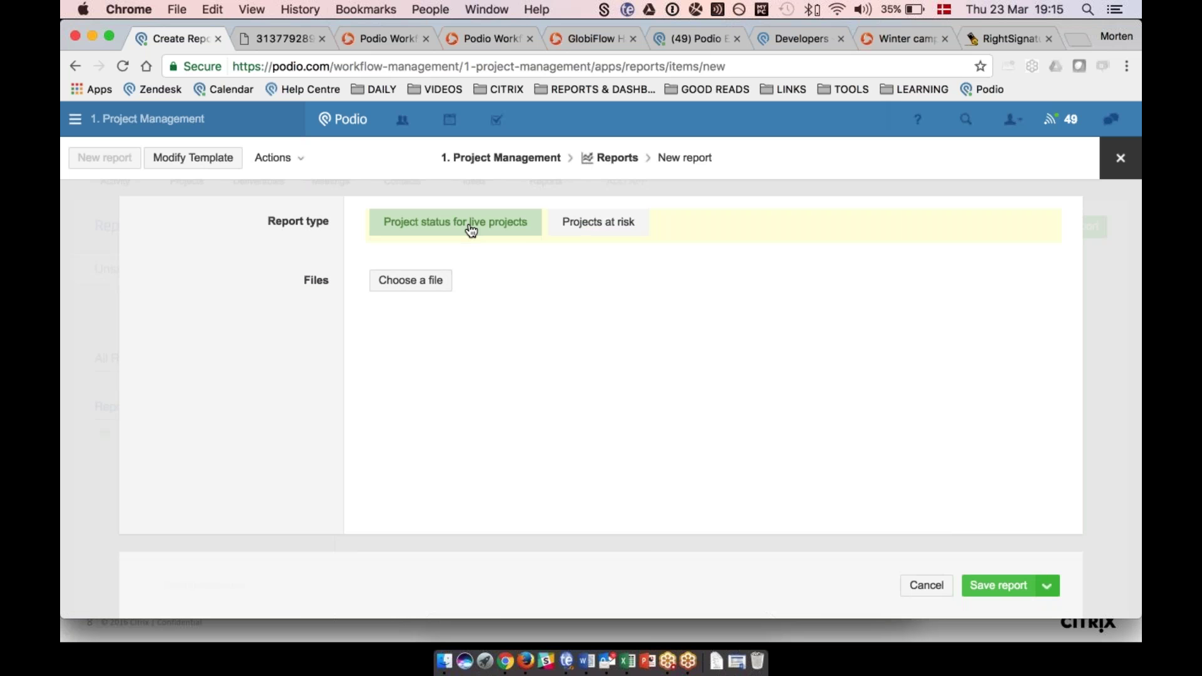
left_click(599, 222)
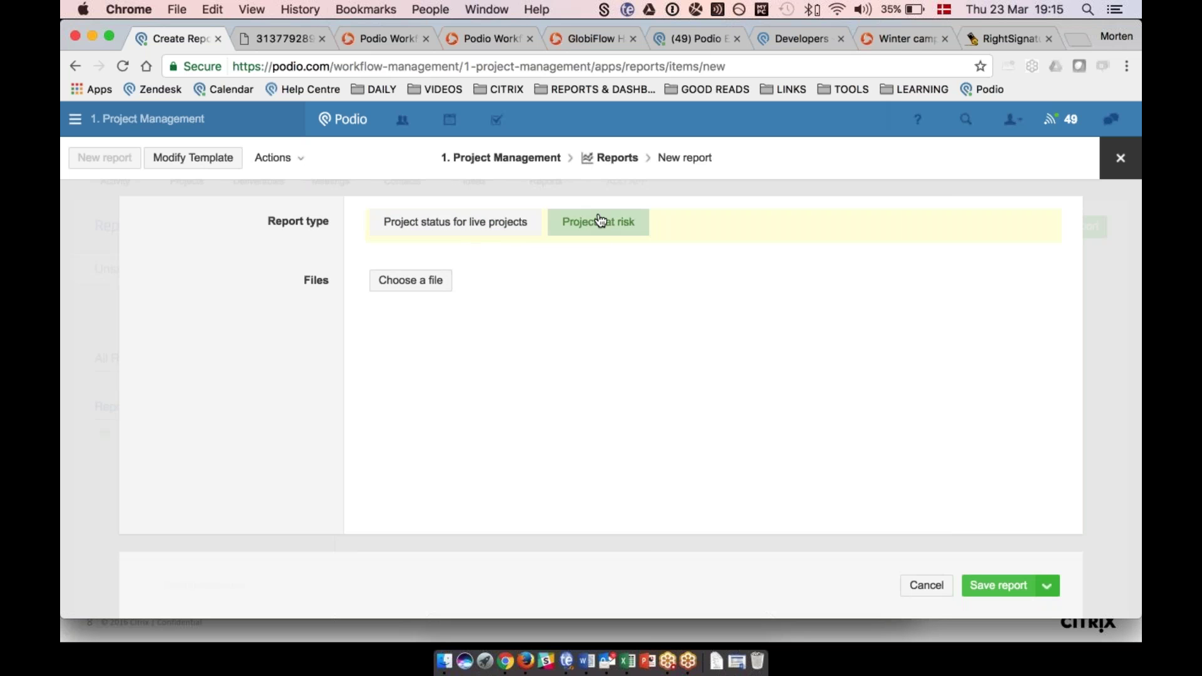
left_click(479, 222)
left_click(499, 230)
left_click(591, 229)
left_click(529, 230)
left_click(573, 229)
left_click(581, 234)
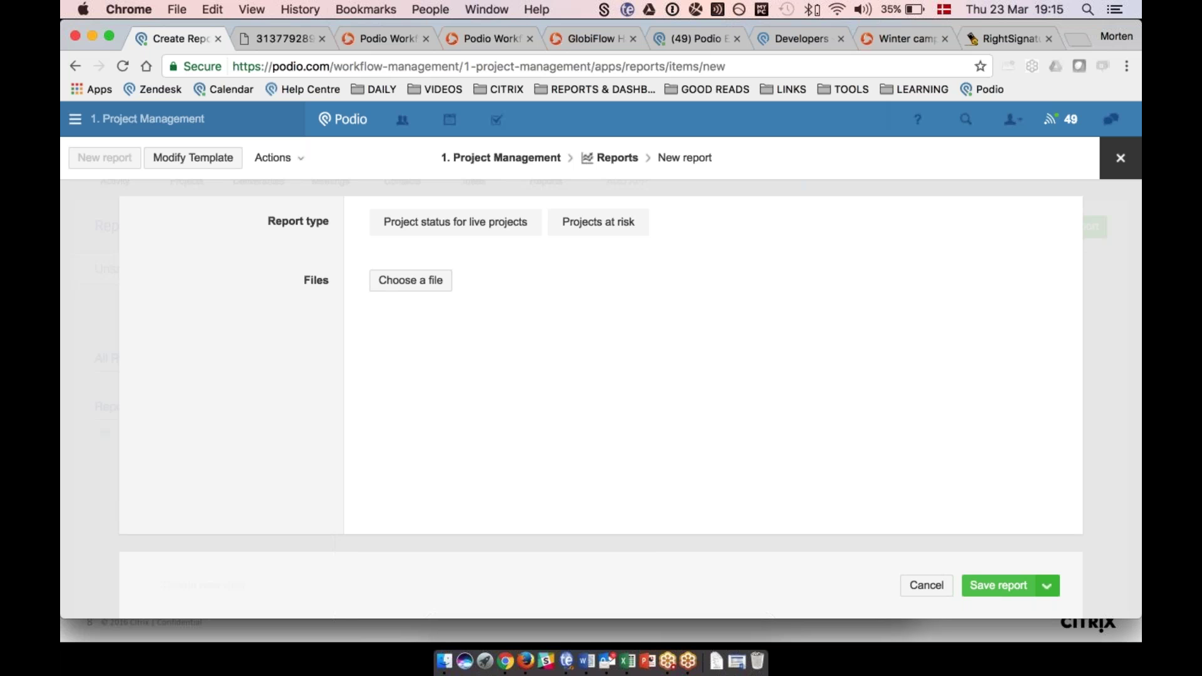
left_click(485, 38)
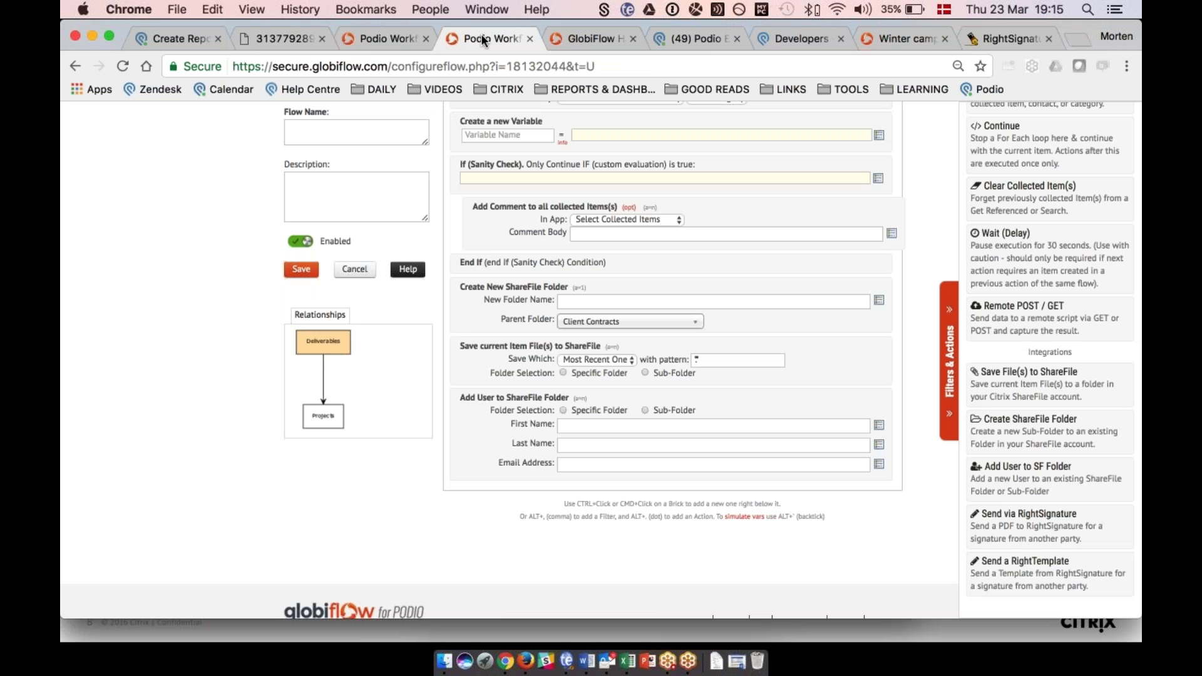
Leave the flow editor and open the Reports app's Projects at risk flow for editing.
left_click(343, 270)
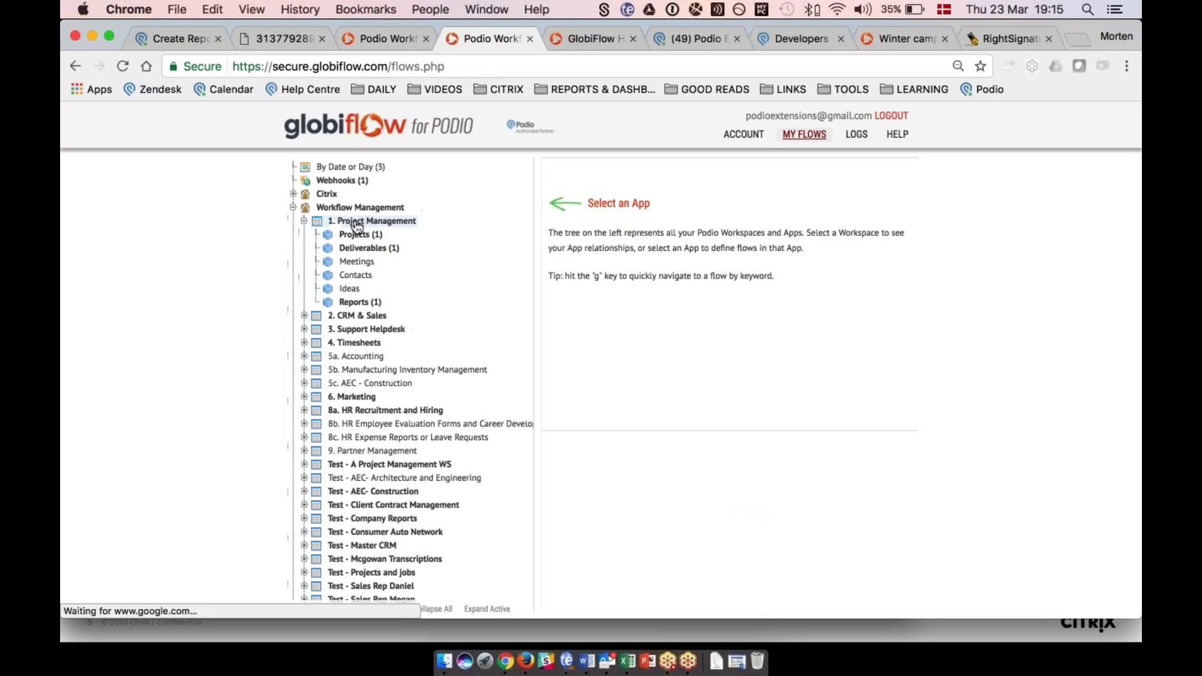
left_click(358, 302)
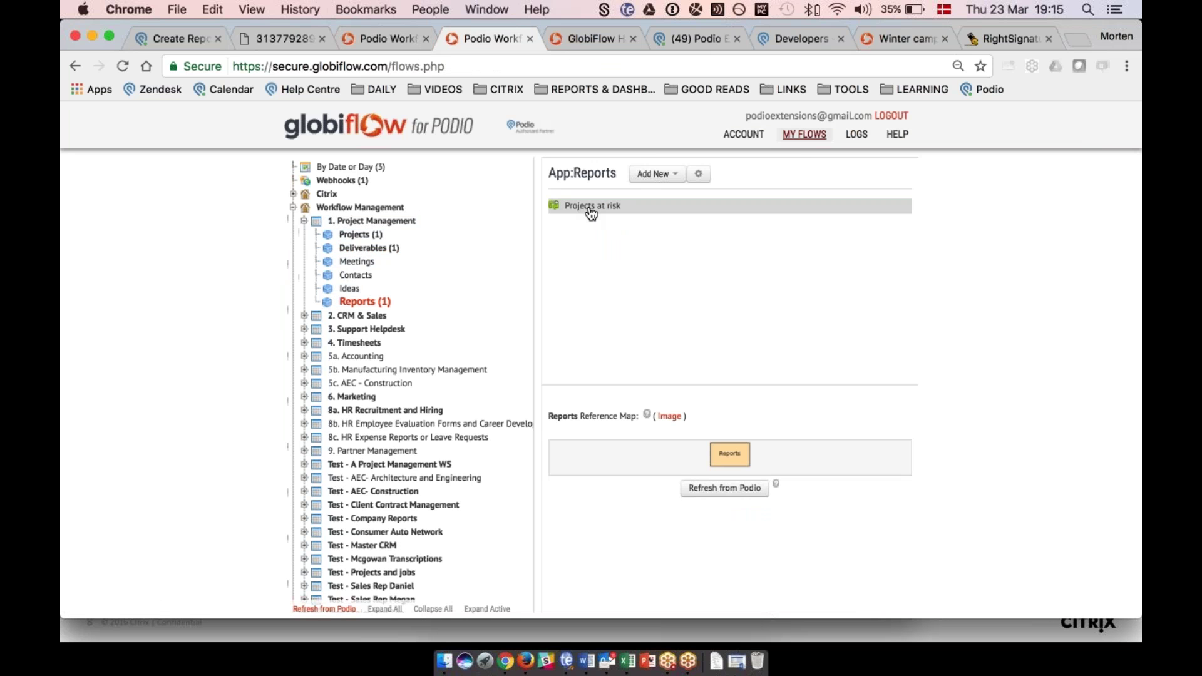
left_click(591, 207)
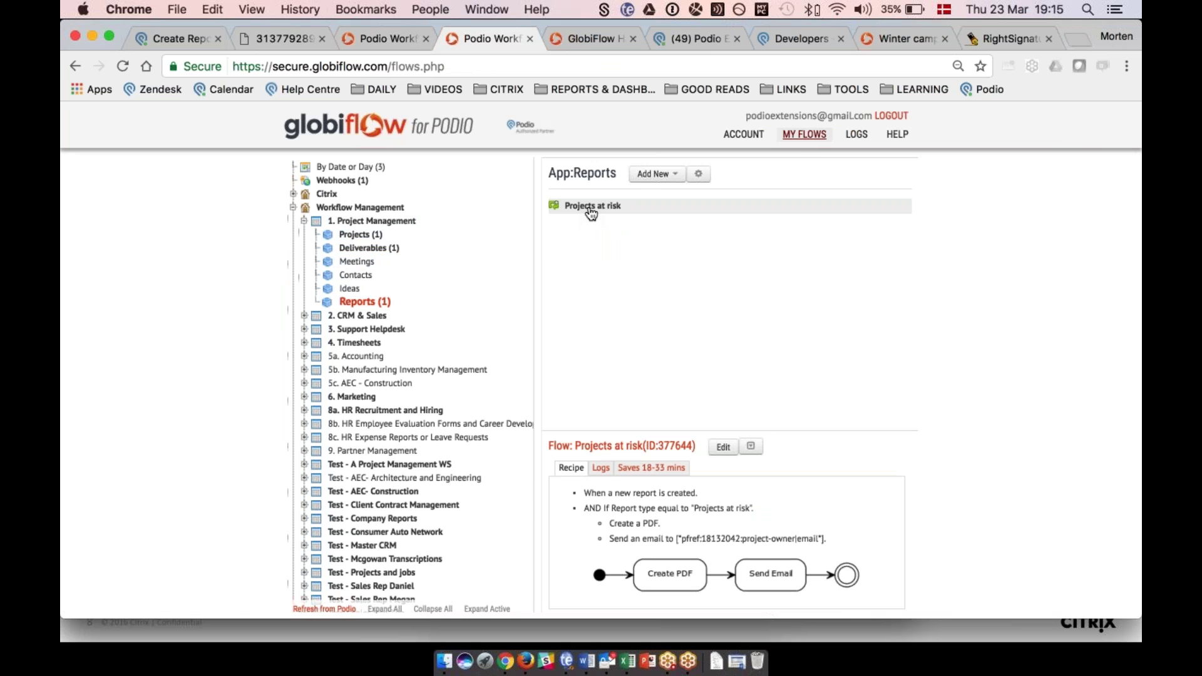
left_click(723, 451)
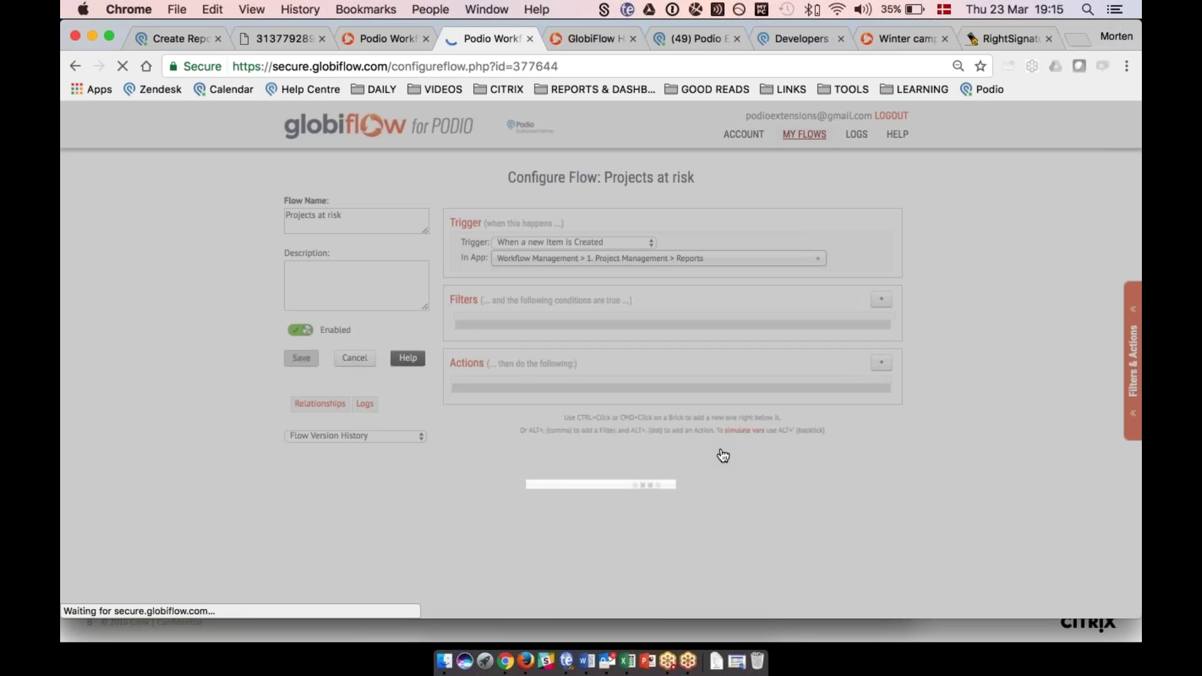
Review the flow's actions that build the at-risk projects PDF and email project owners.
scroll(986, 231, "down", 2)
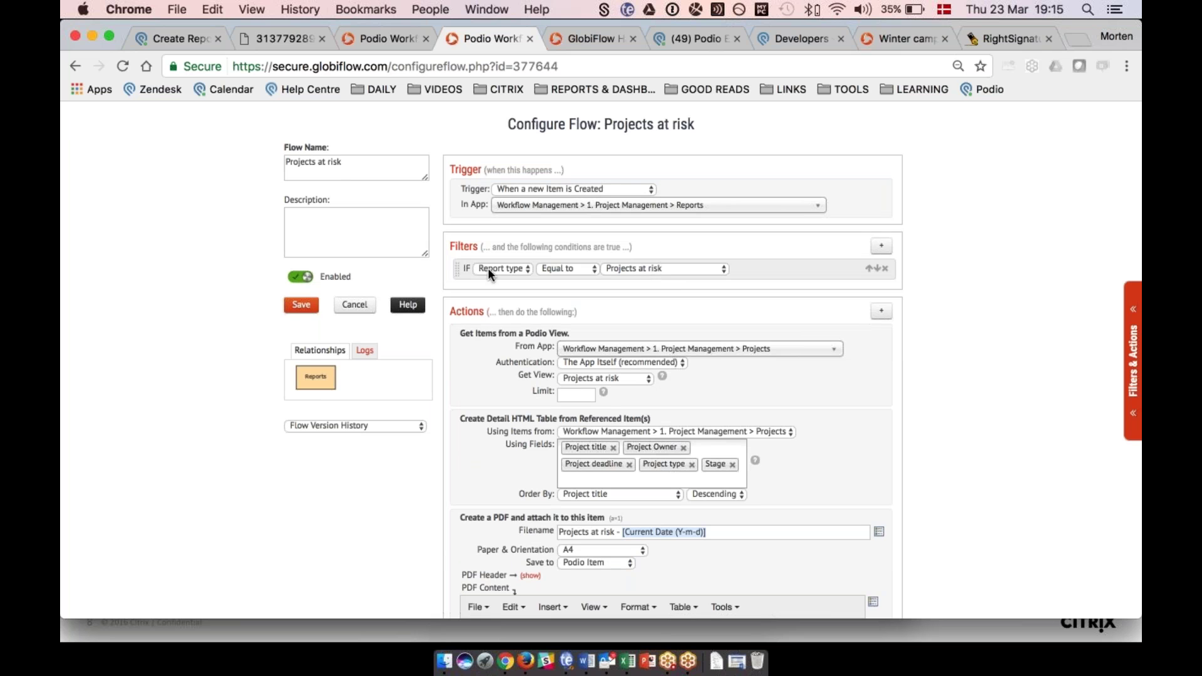
scroll(501, 438, "down", 5)
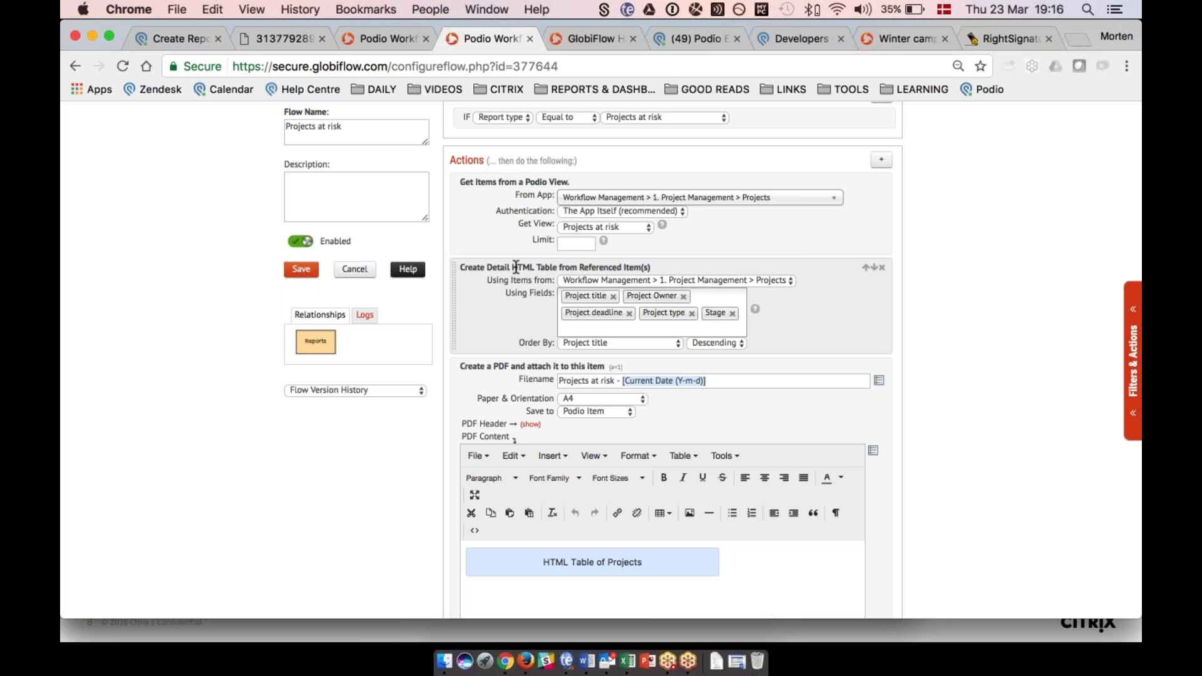
scroll(516, 267, "down", 2)
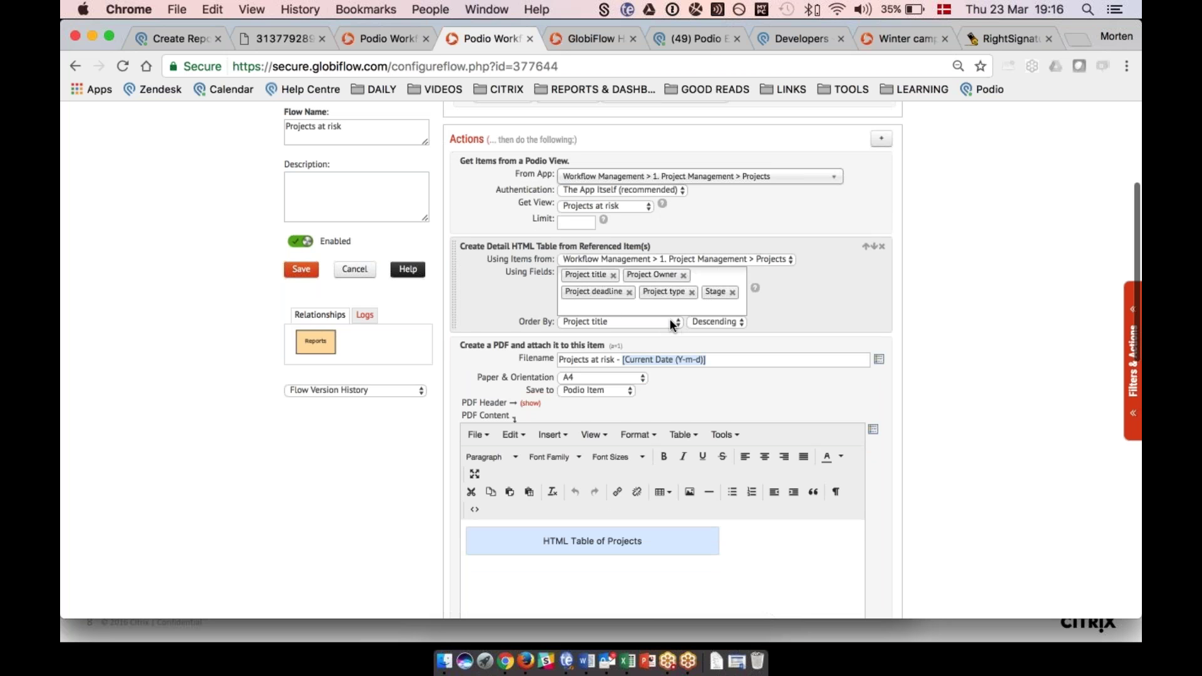
scroll(496, 318, "down", 3)
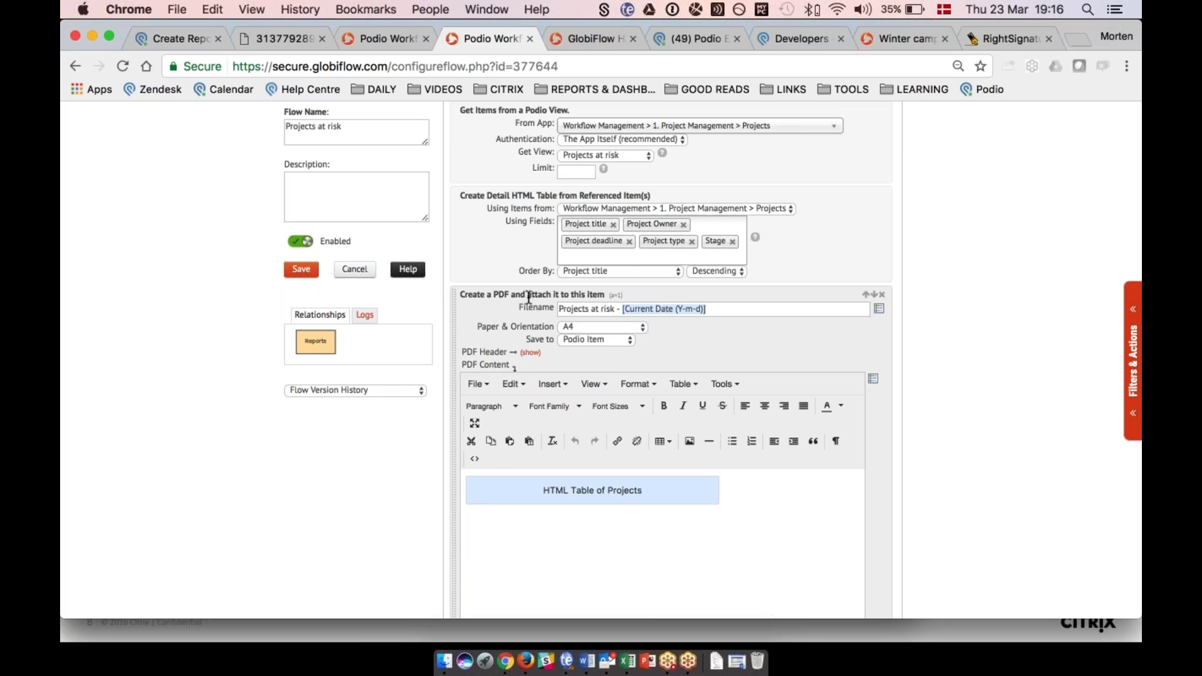
scroll(529, 297, "down", 5)
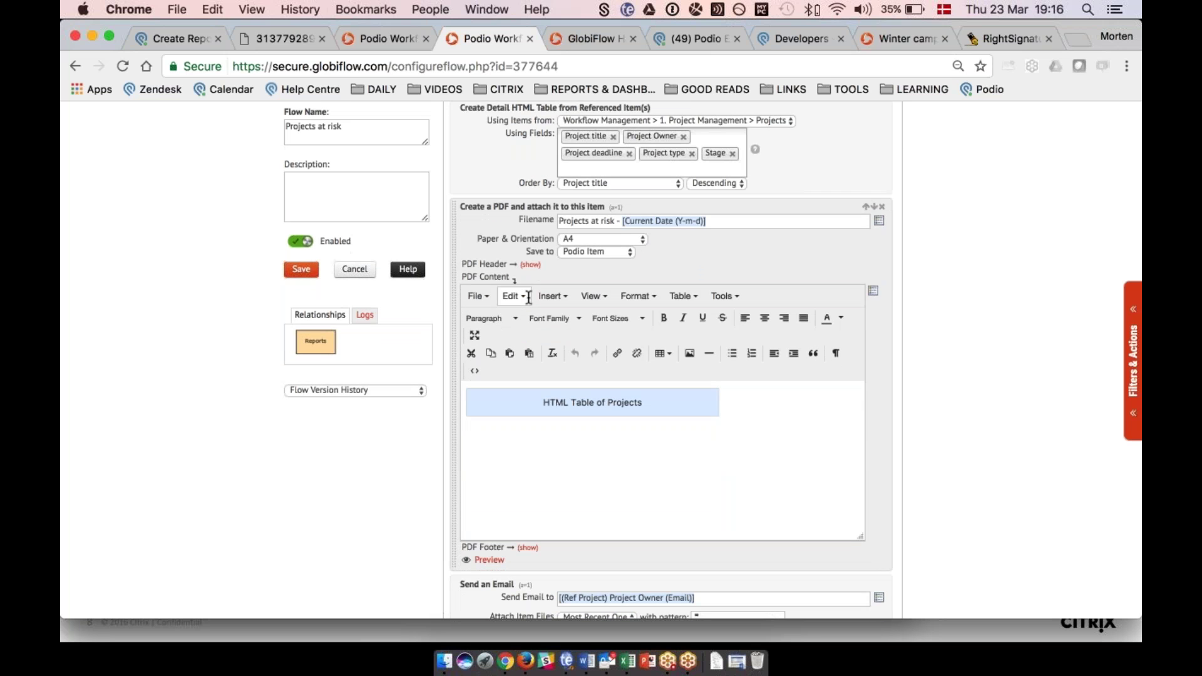
scroll(777, 386, "down", 1)
scroll(775, 386, "down", 12)
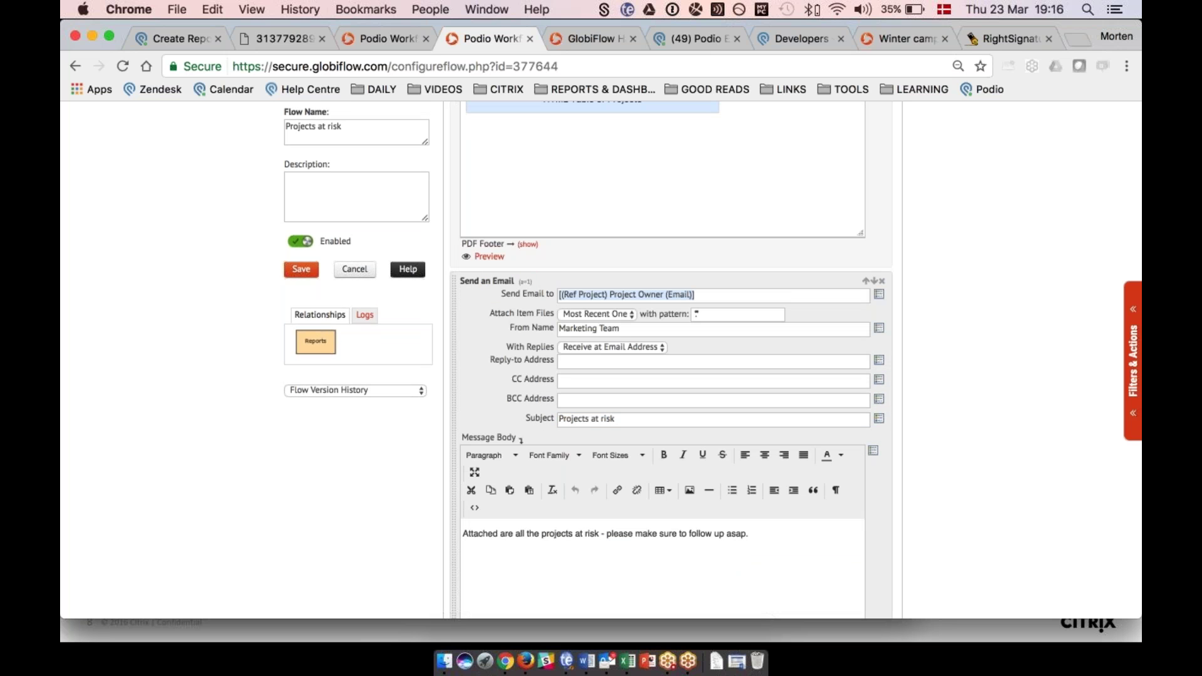
scroll(552, 284, "up", 3)
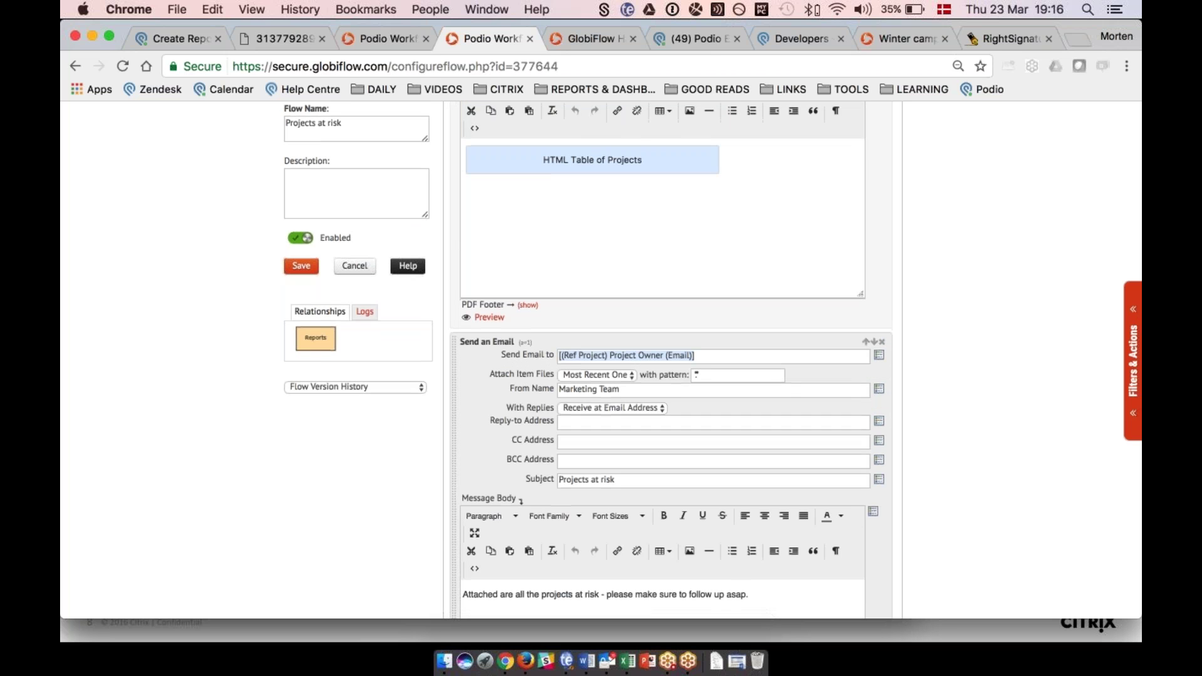
scroll(639, 361, "down", 3)
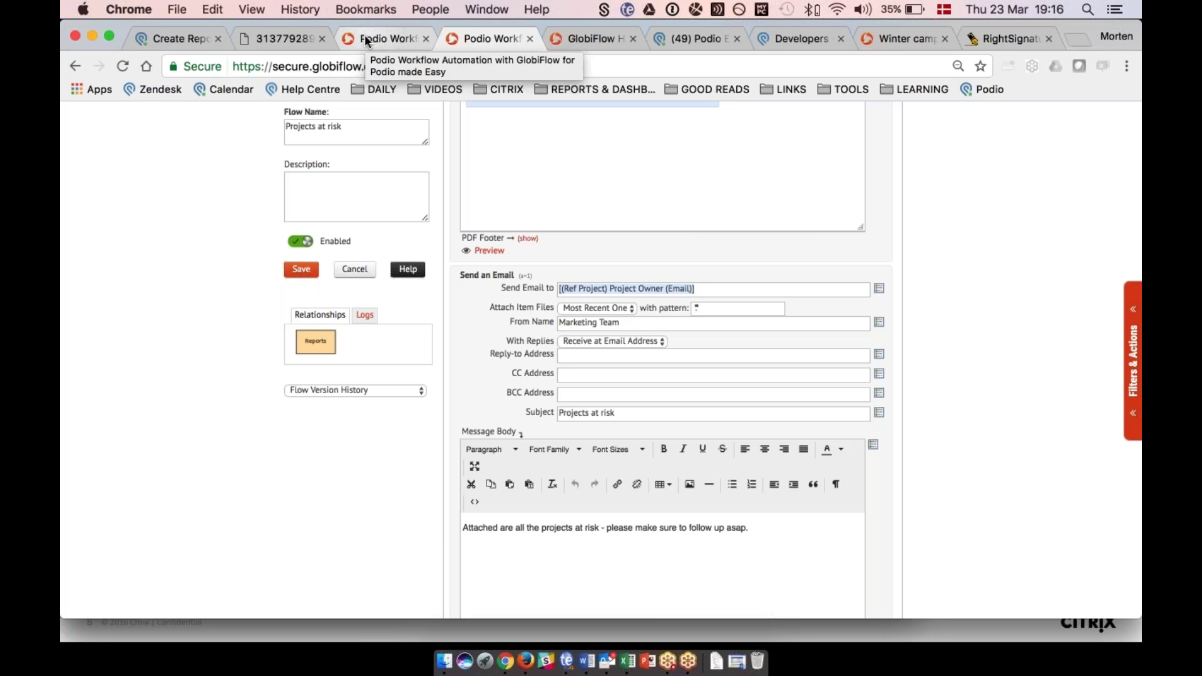
Set the new report's type to Projects at risk, save it, and reload it.
left_click(177, 39)
left_click(610, 221)
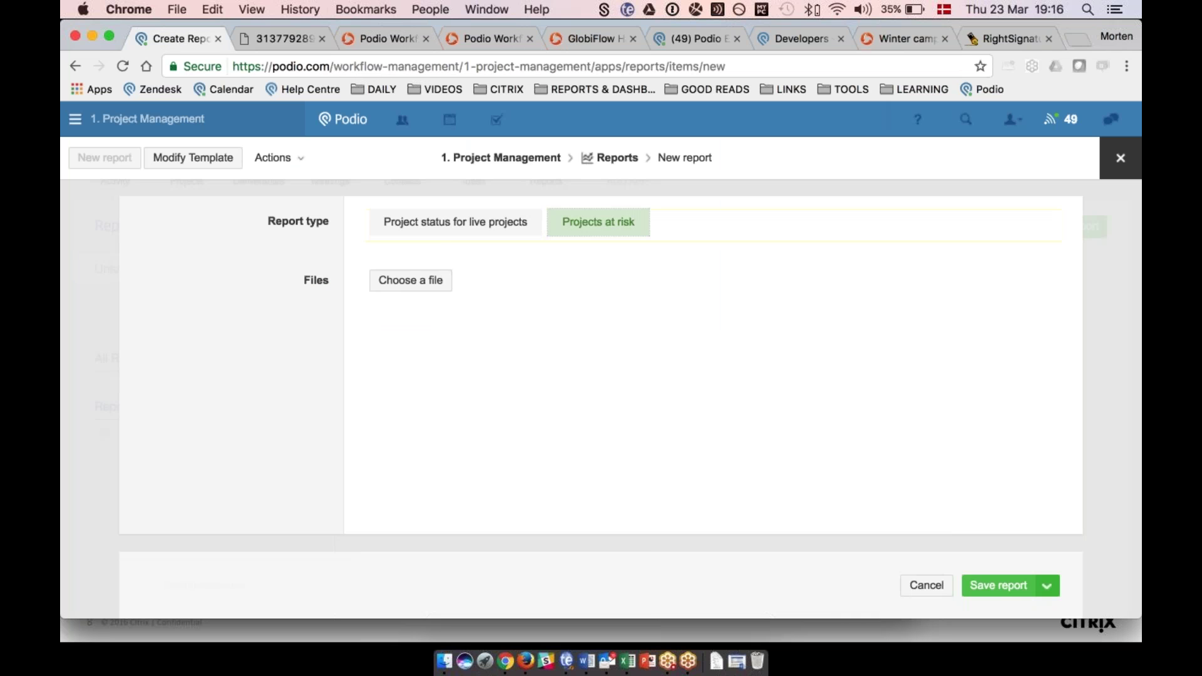
left_click(991, 586)
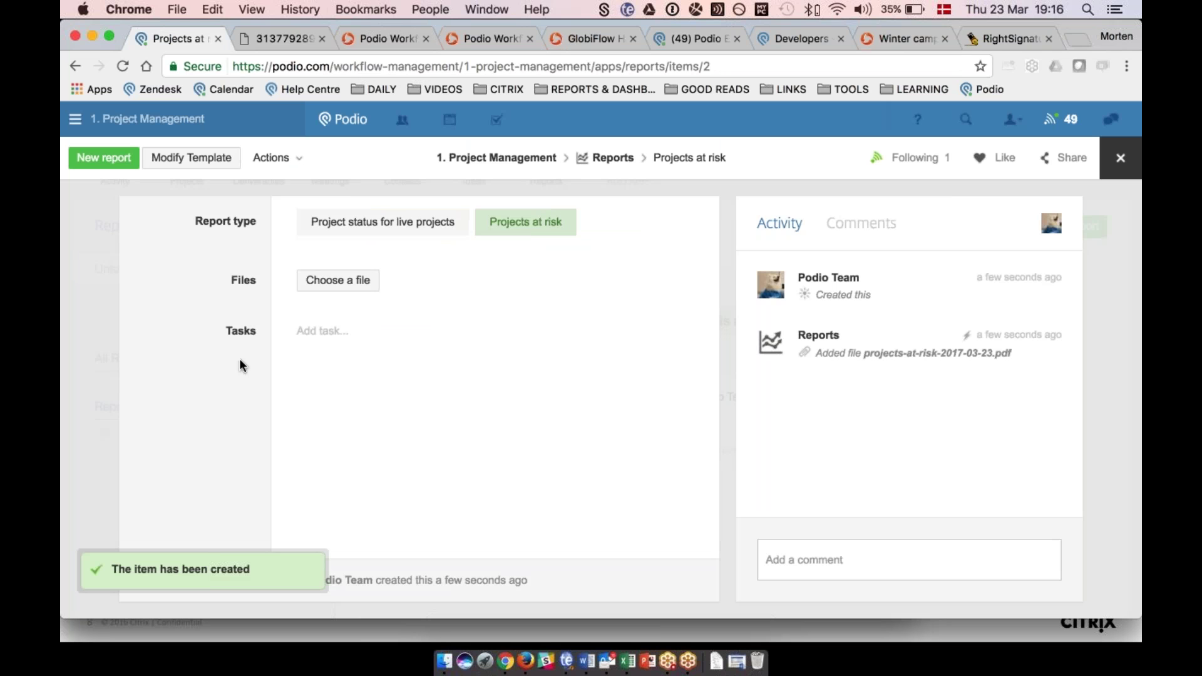
key("super+r")
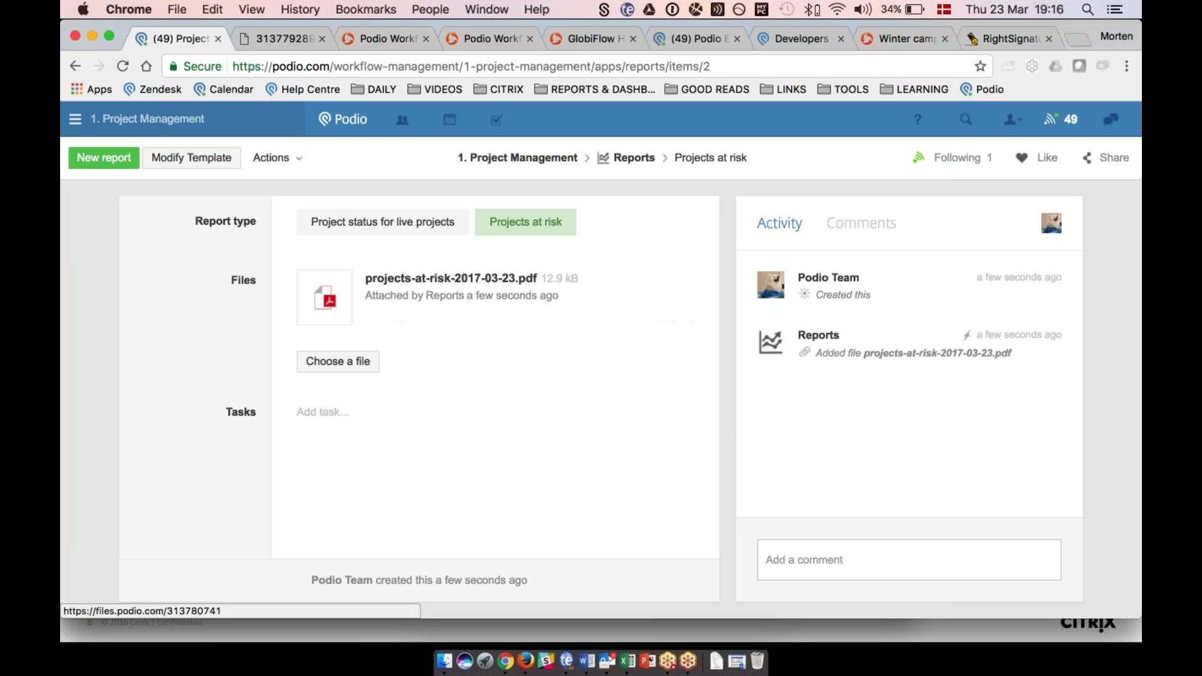
View the auto-attached projects-at-risk-2017-03-23.pdf, then return to the report item.
left_click(431, 279)
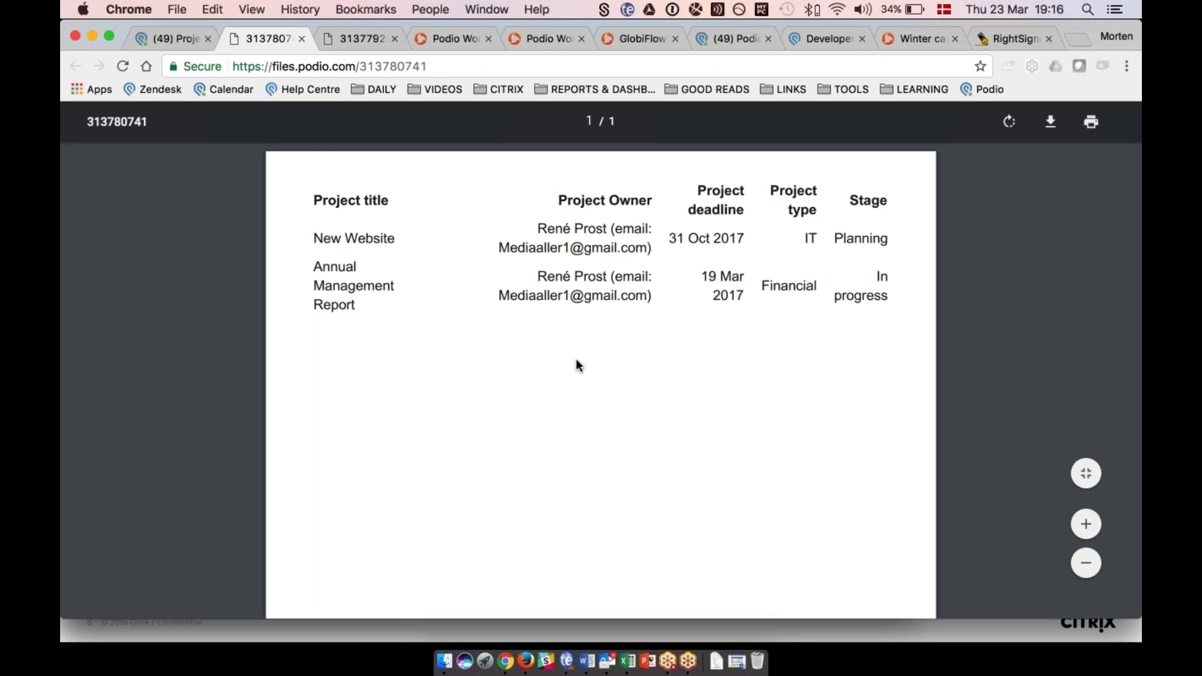
key("ctrl+shift+Tab")
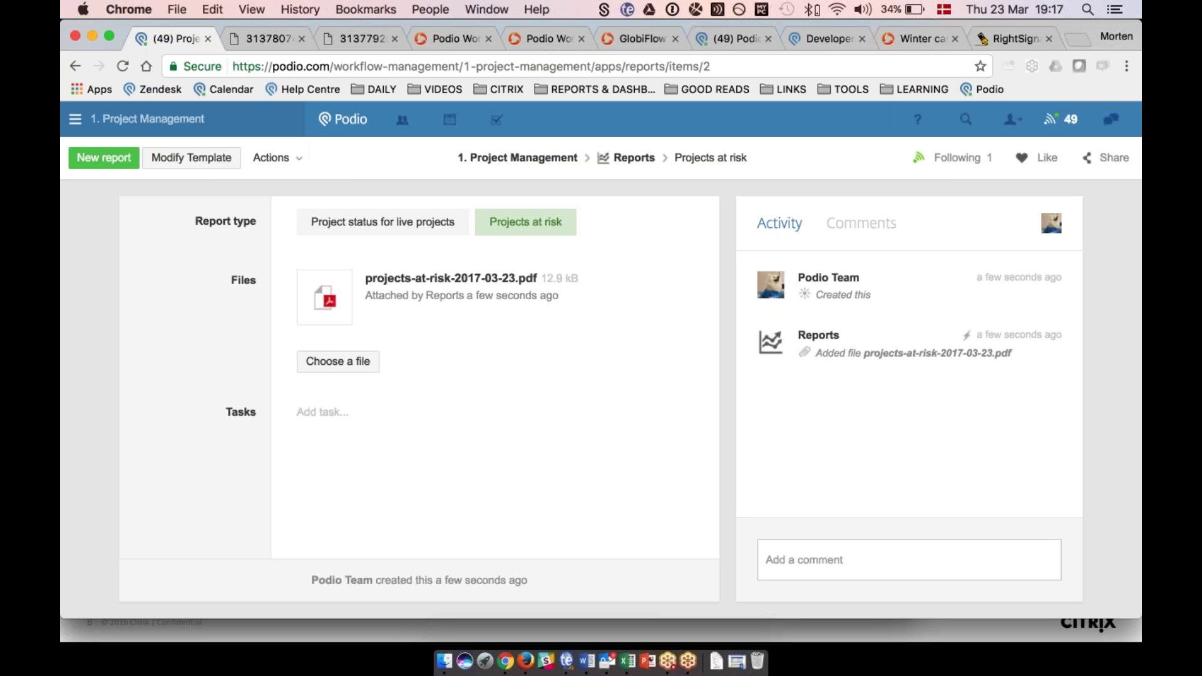
left_click(545, 39)
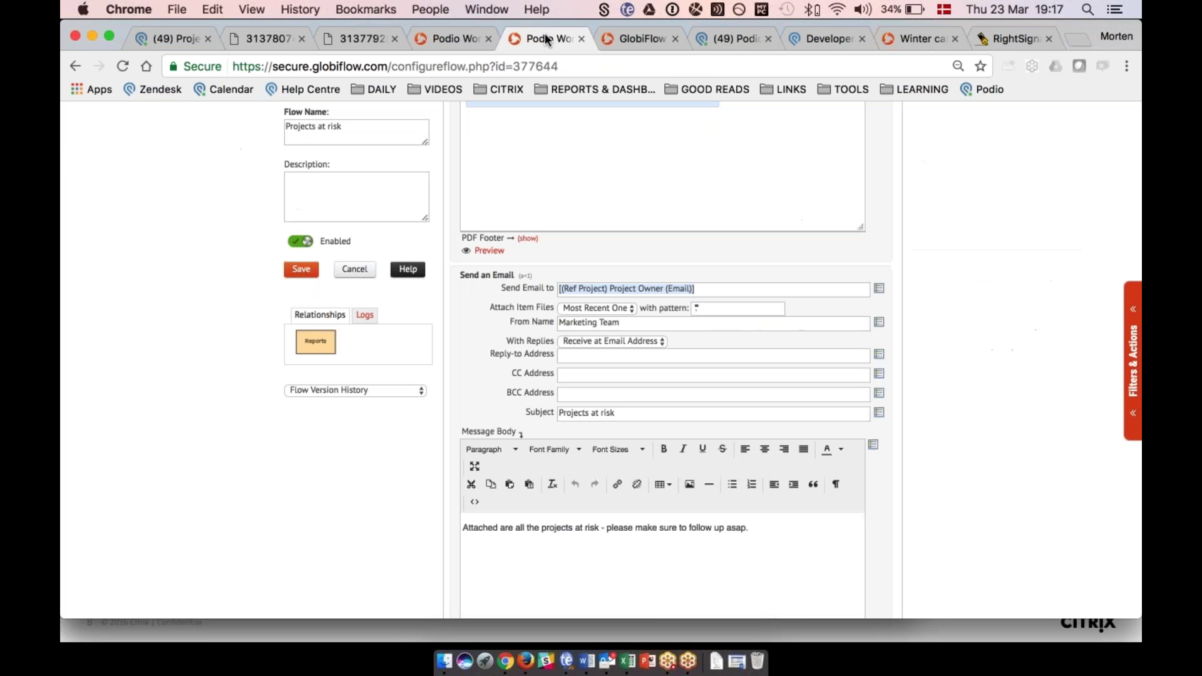
Cancel the editor, expand 1. Project Management, and show the Reports app's Projects at risk recipe.
left_click(357, 271)
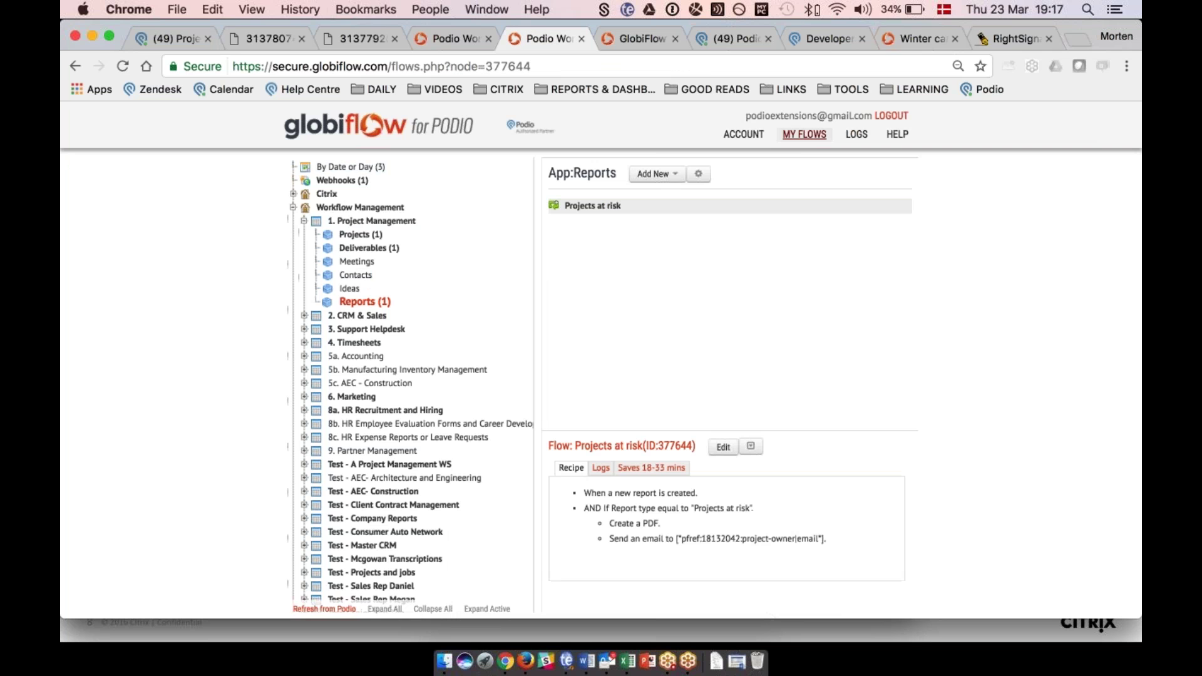
left_click(292, 207)
left_click(349, 168)
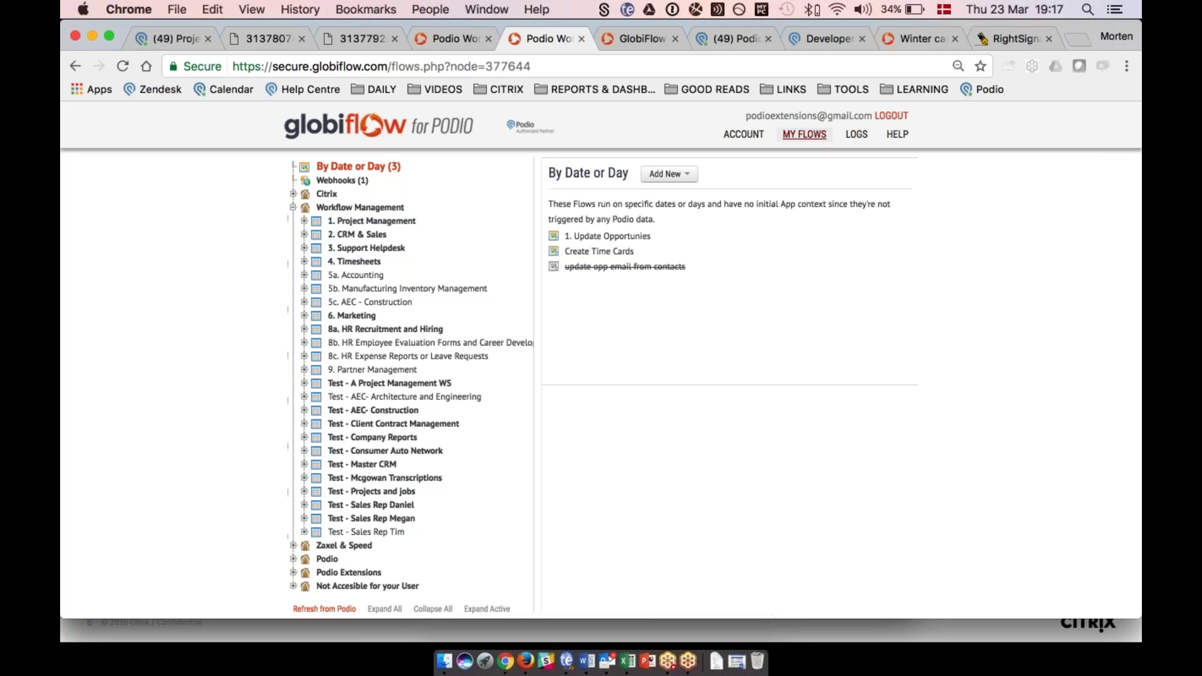
left_click(303, 221)
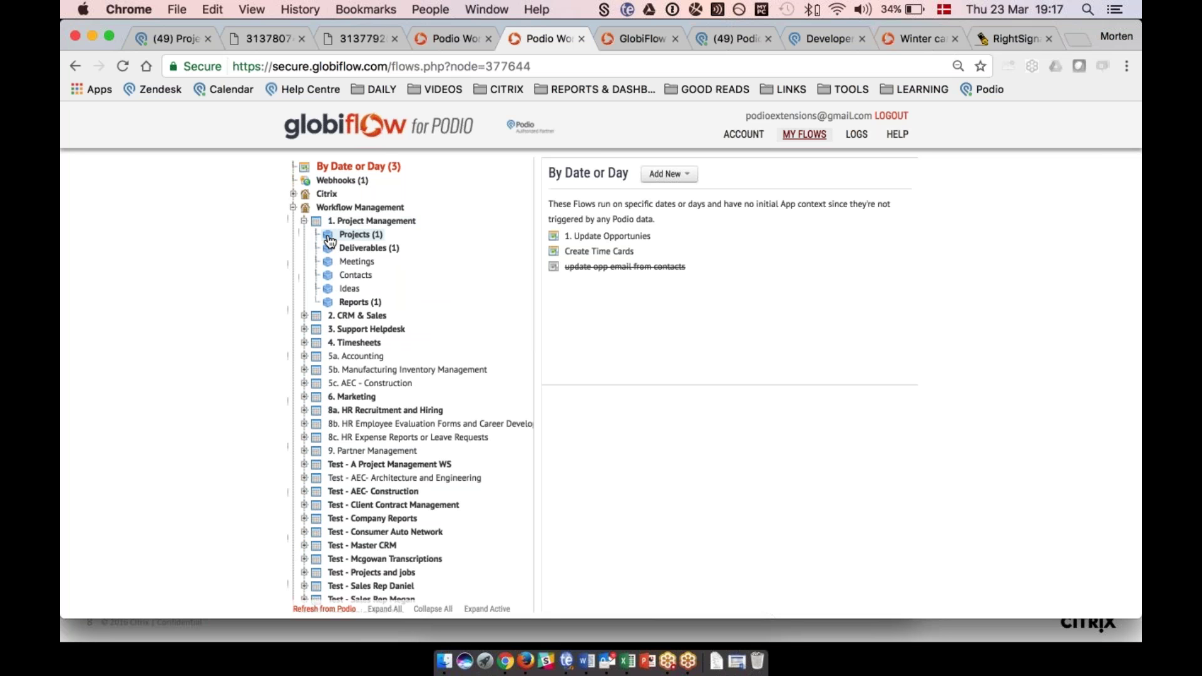
left_click(333, 303)
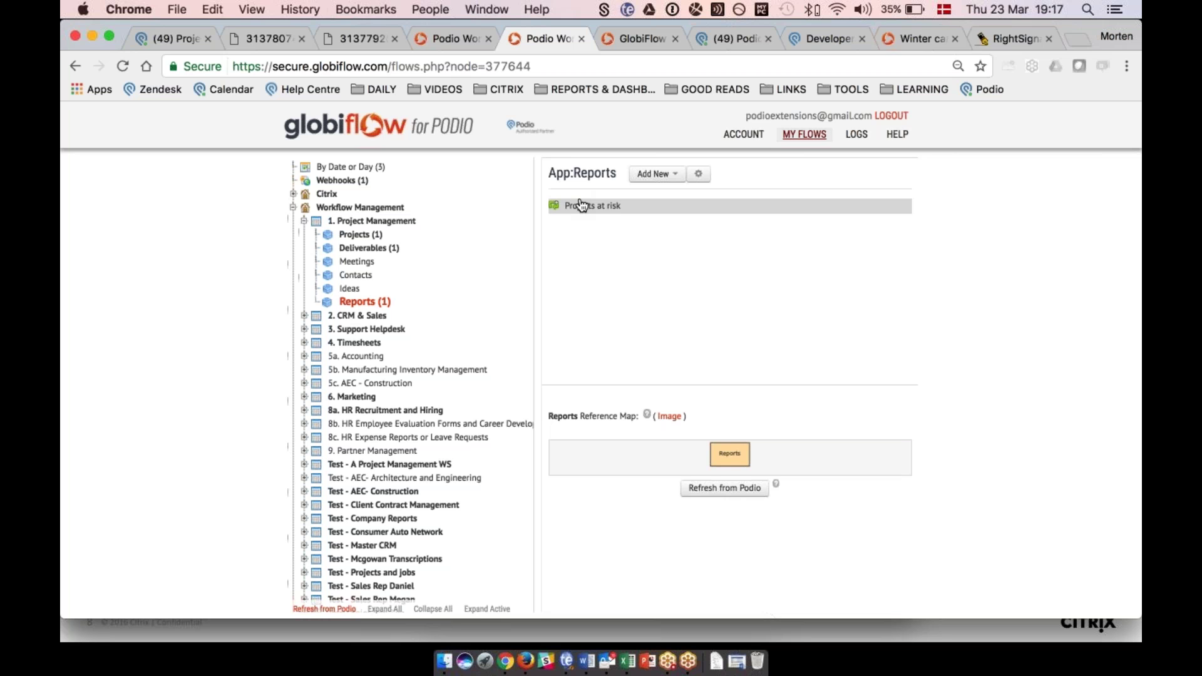
left_click(897, 136)
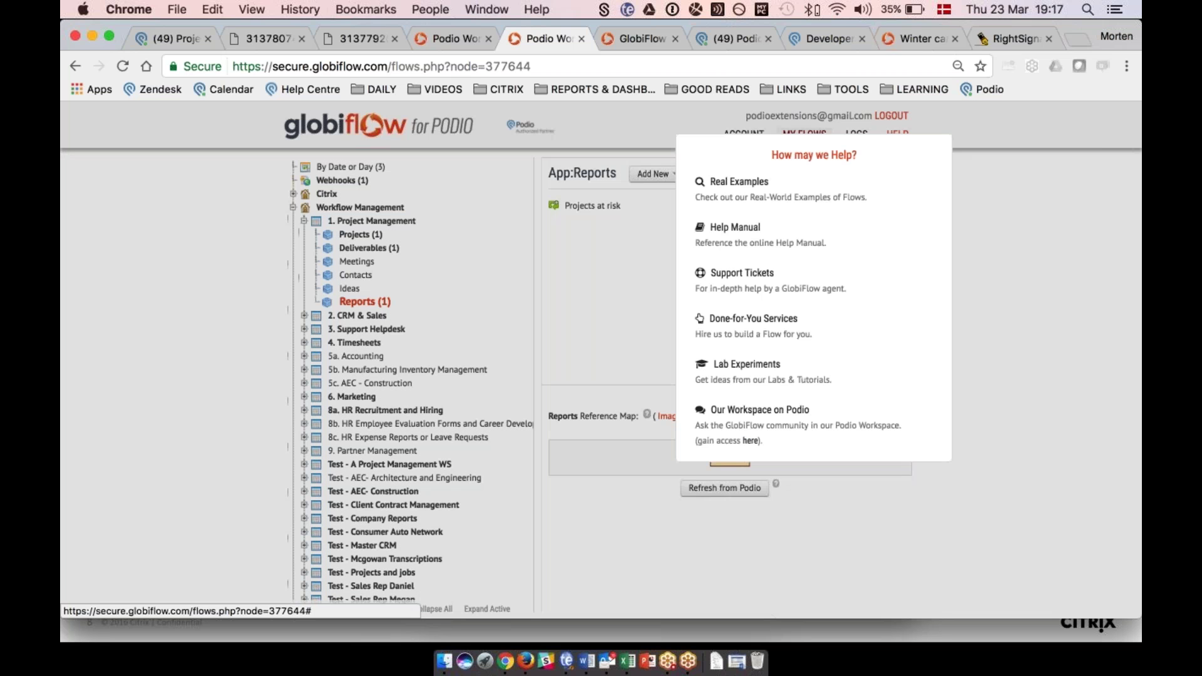
left_click(635, 254)
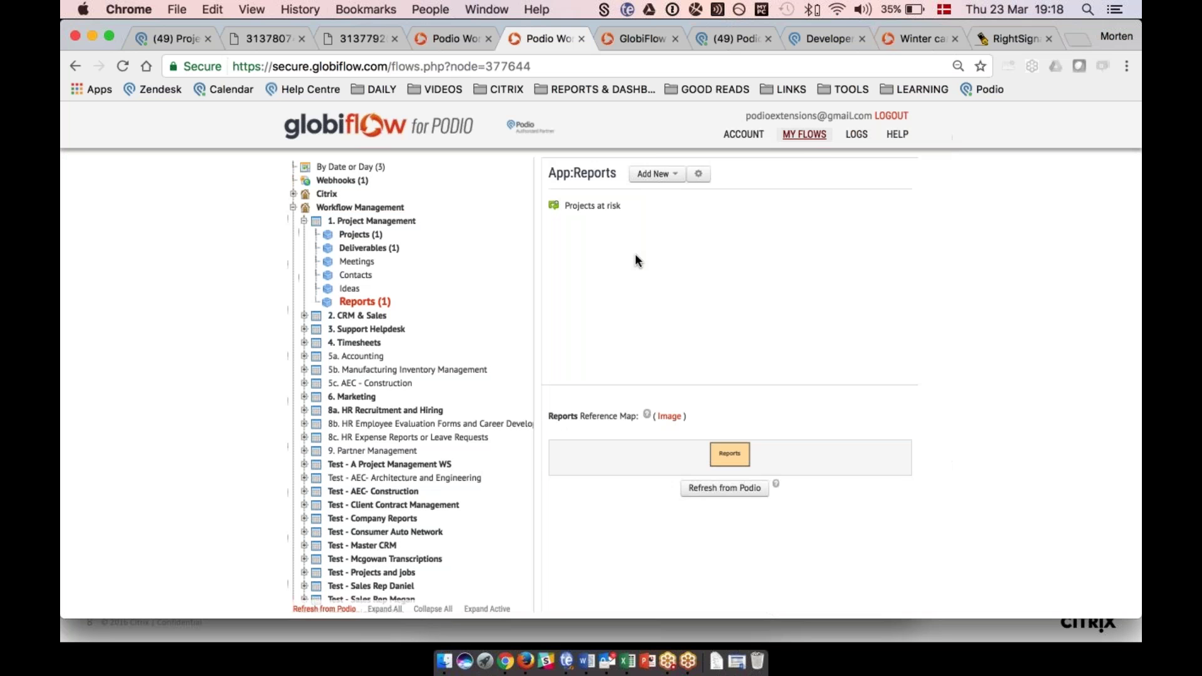
left_click(581, 206)
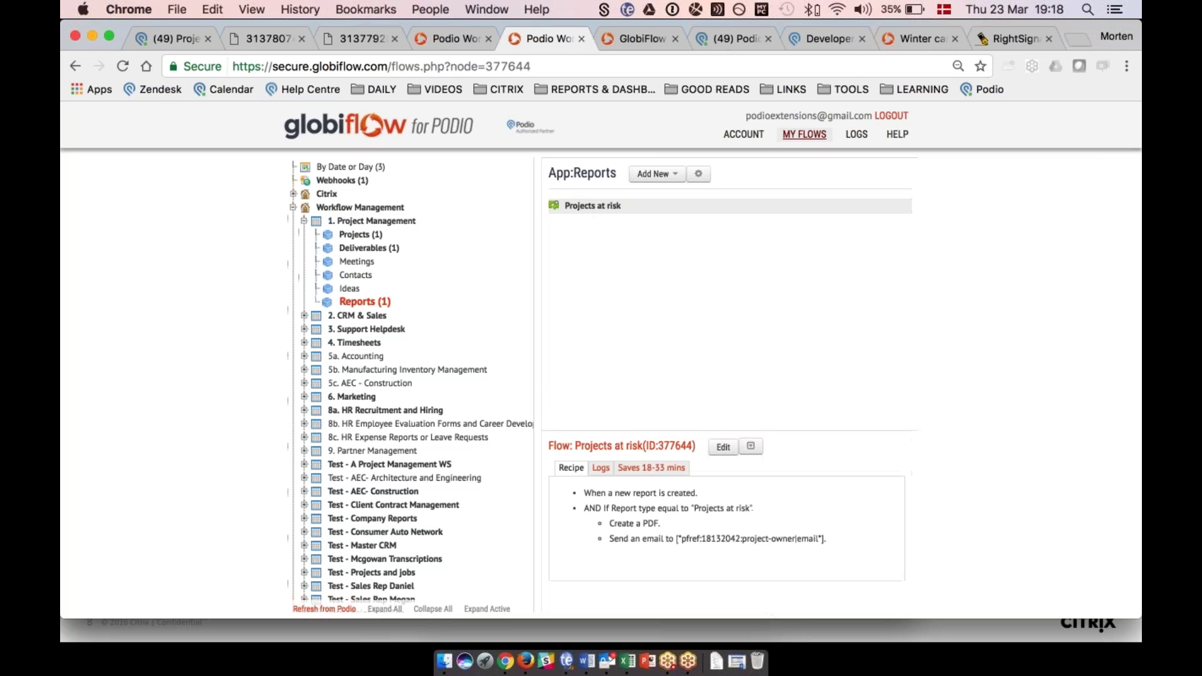
Reopen the Projects at risk flow in the editor, glance at the support ticket form, and show help resources.
left_click(724, 449)
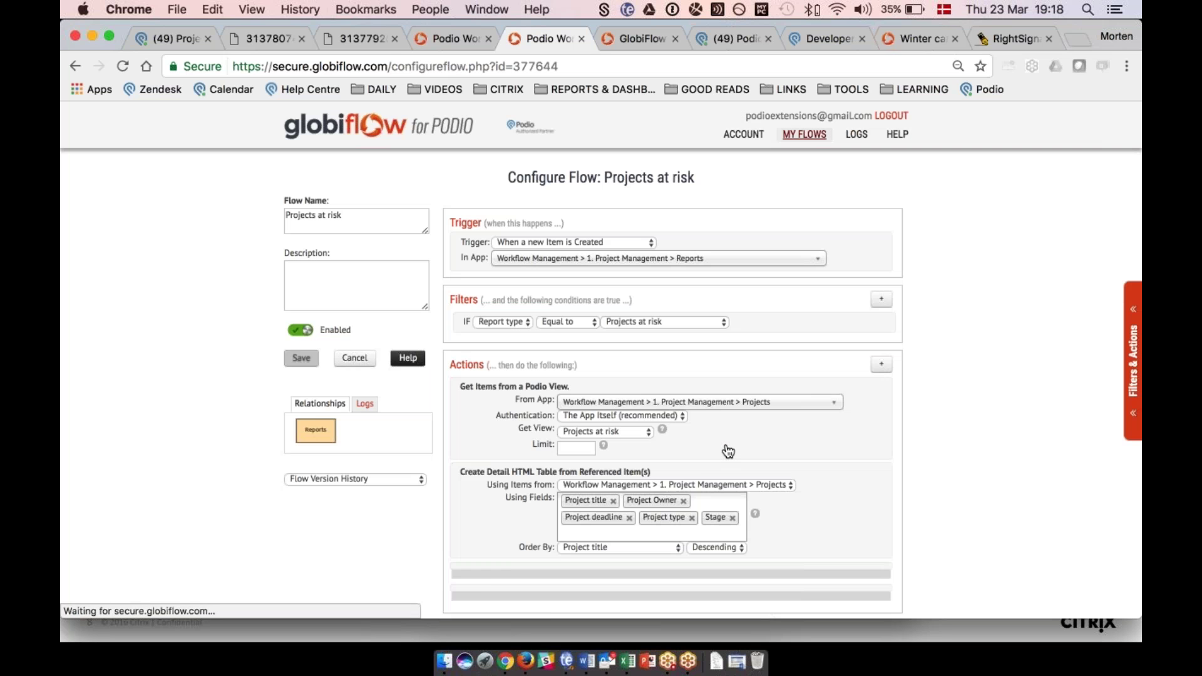
scroll(532, 313, "down", 2)
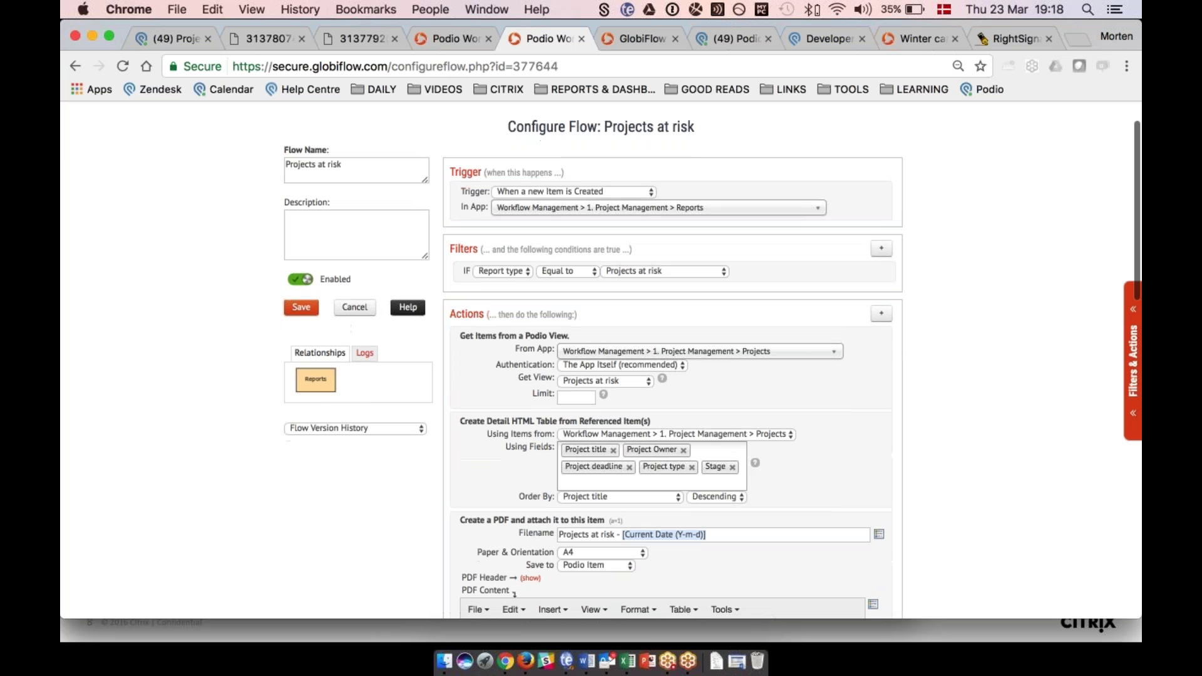
left_click(408, 311)
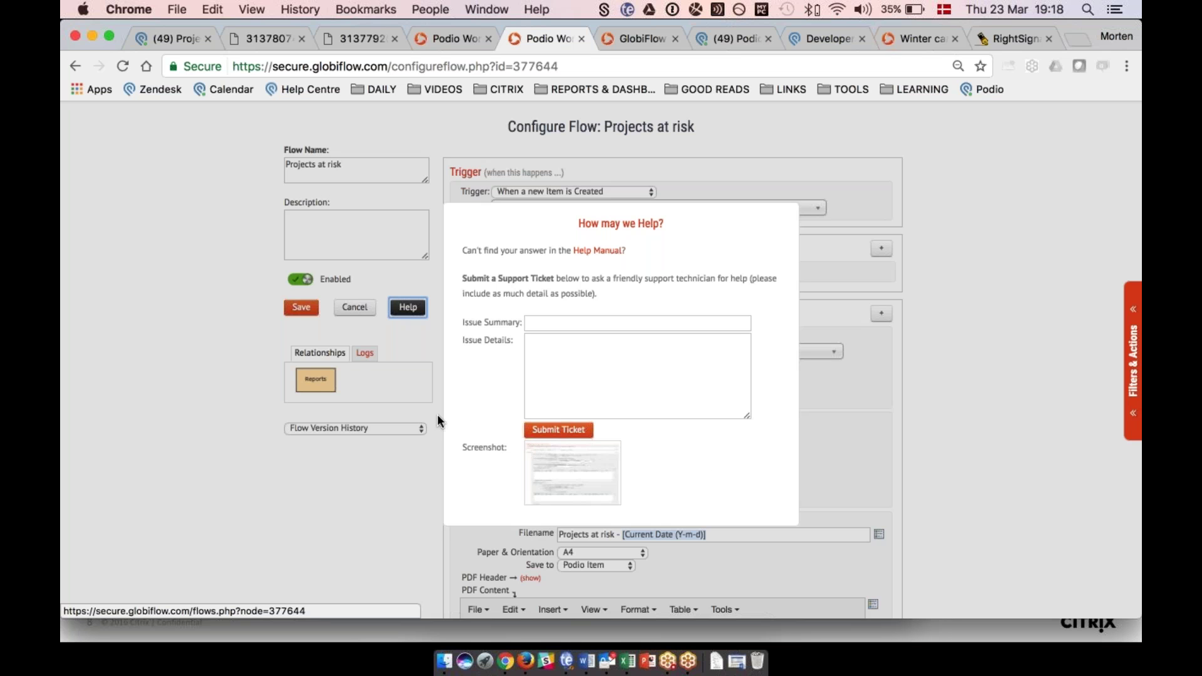
left_click(421, 414)
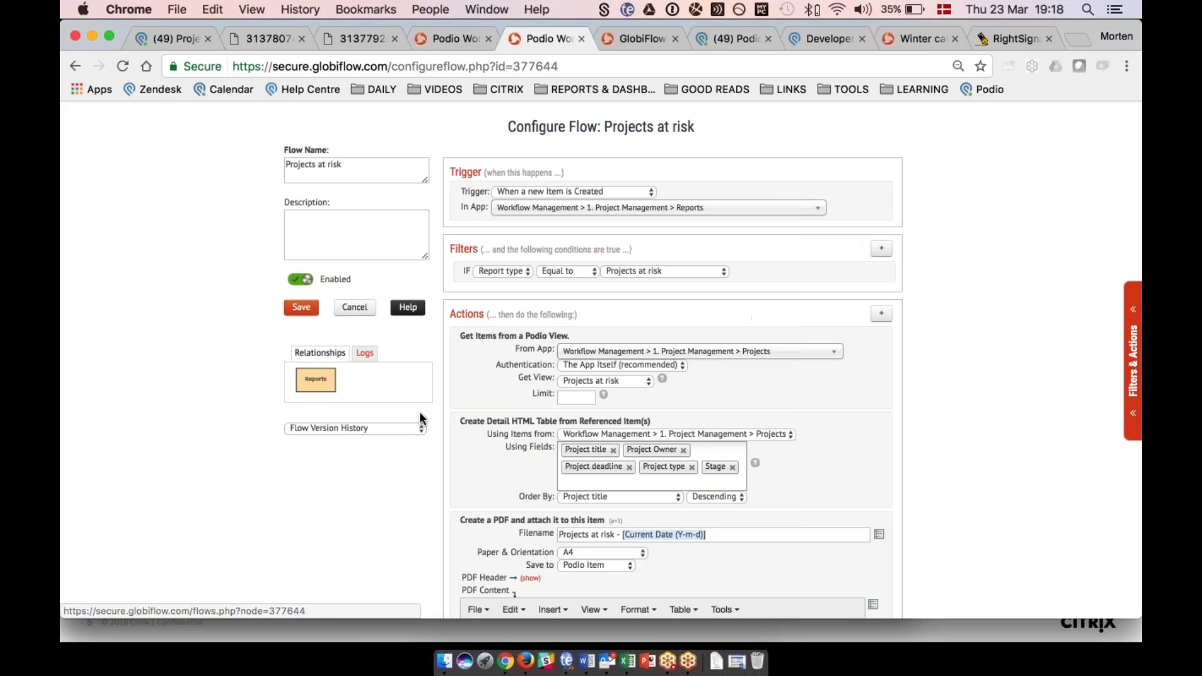
scroll(420, 414, "up", 2)
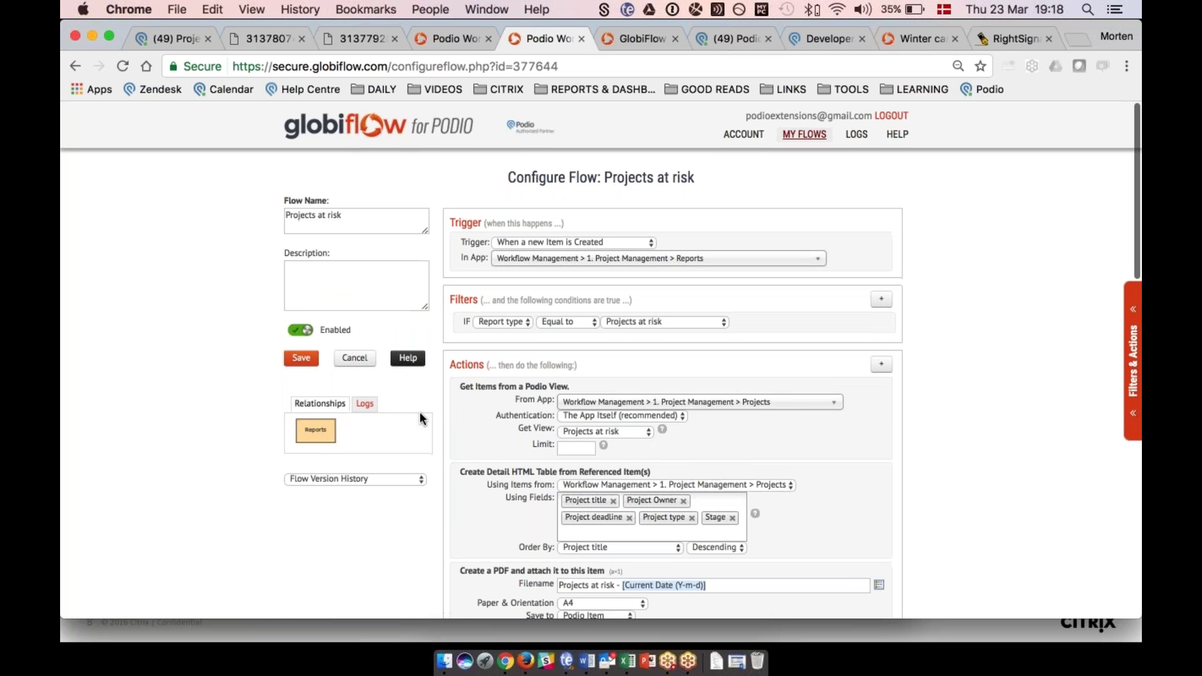
left_click(897, 134)
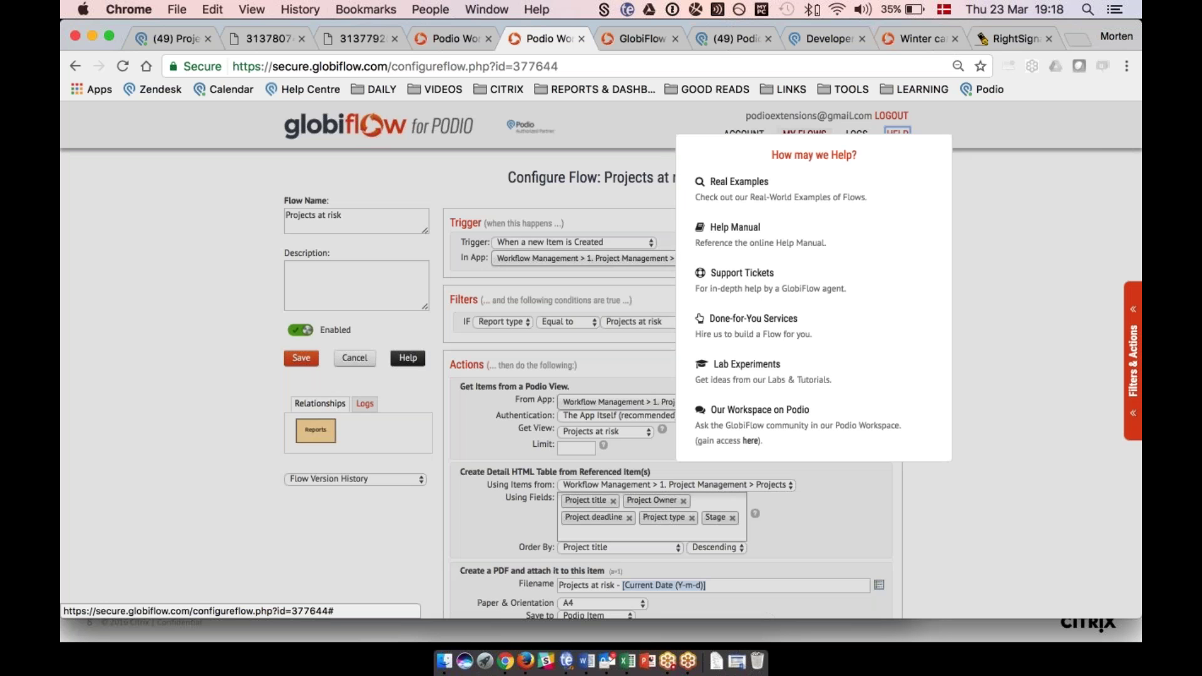
Search the GlobiFlow Help Manual for 'rightsignature' and read the RightSignature Integration article.
left_click(731, 228)
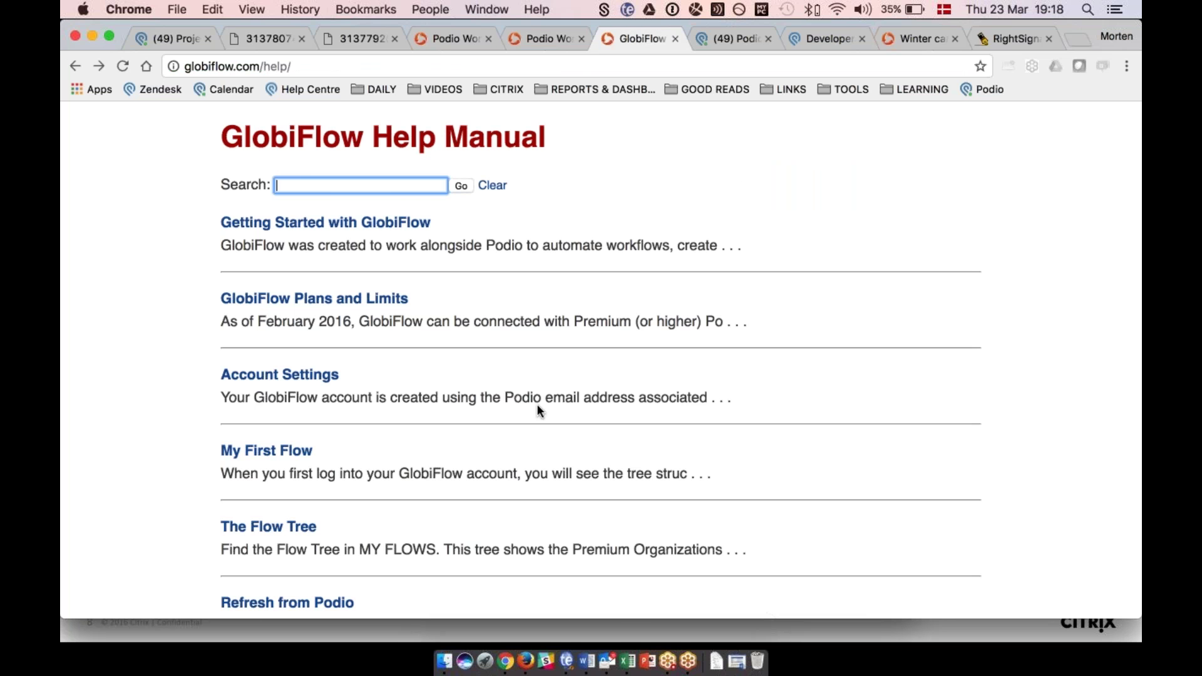
type("r")
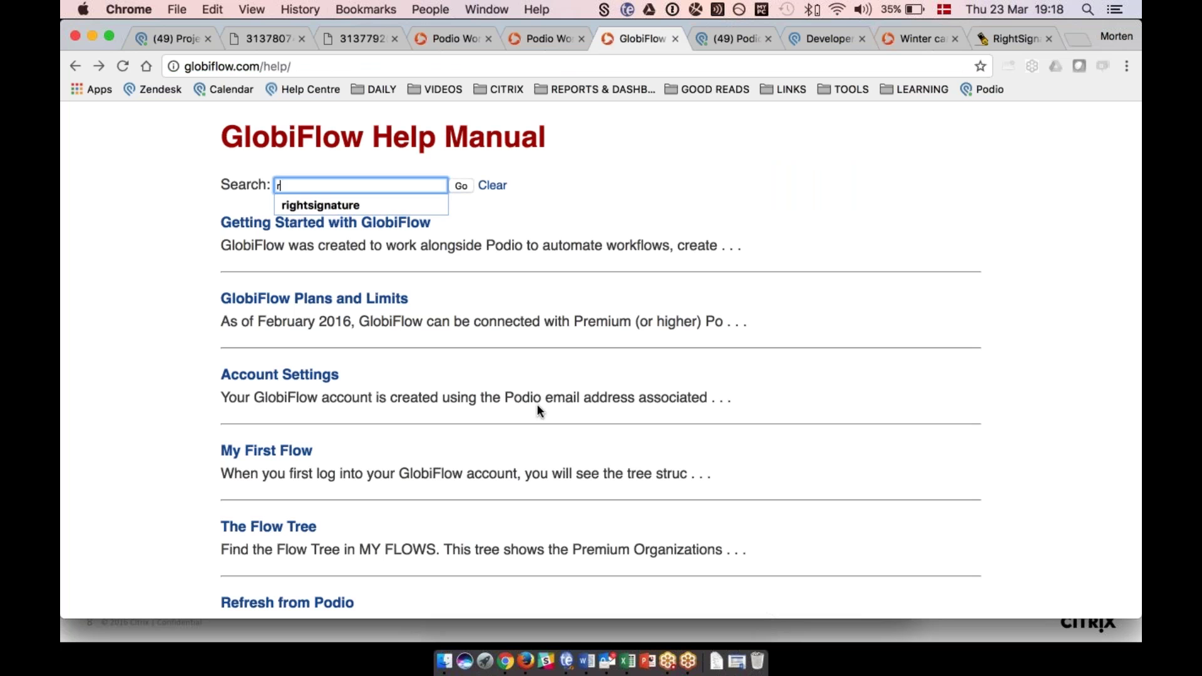
type("ightsignature")
key("Return")
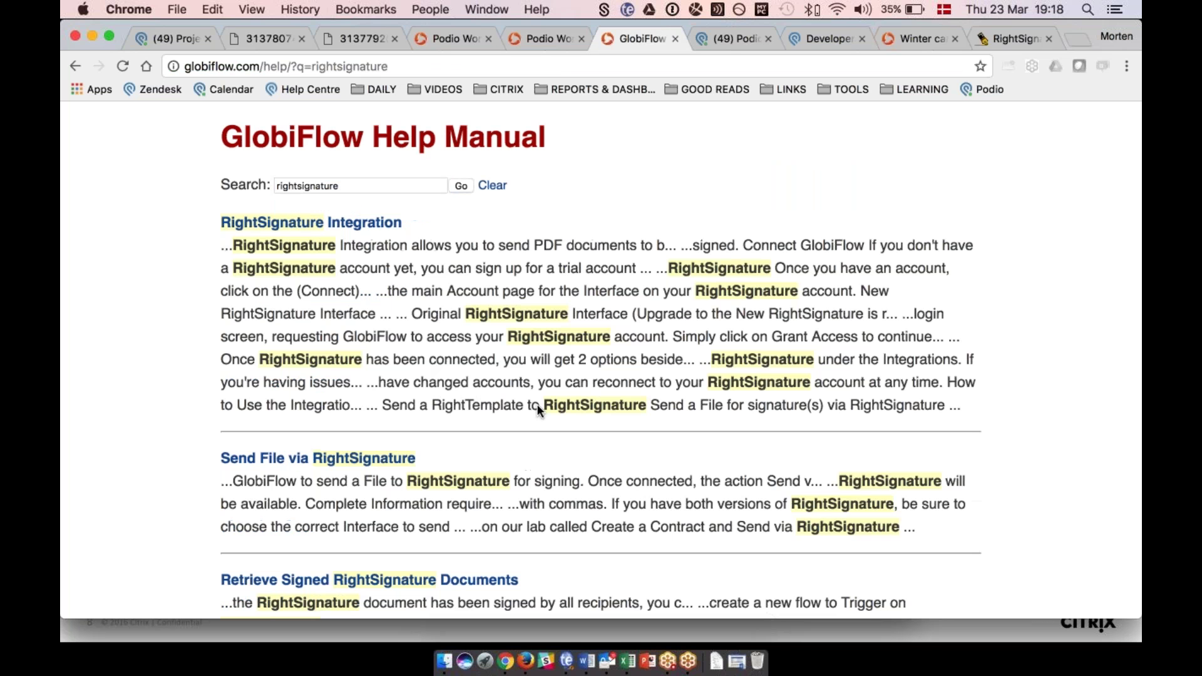
left_click(317, 223)
scroll(317, 223, "down", 1)
scroll(317, 223, "down", 10)
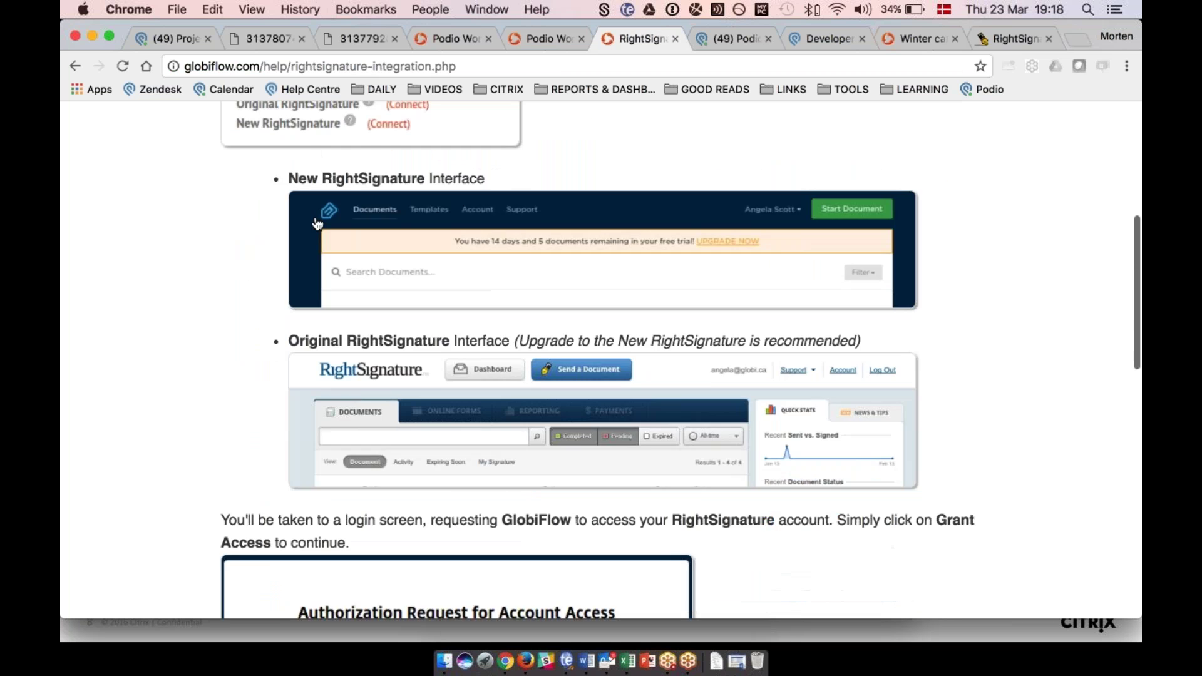
scroll(317, 223, "up", 10)
scroll(318, 223, "down", 1)
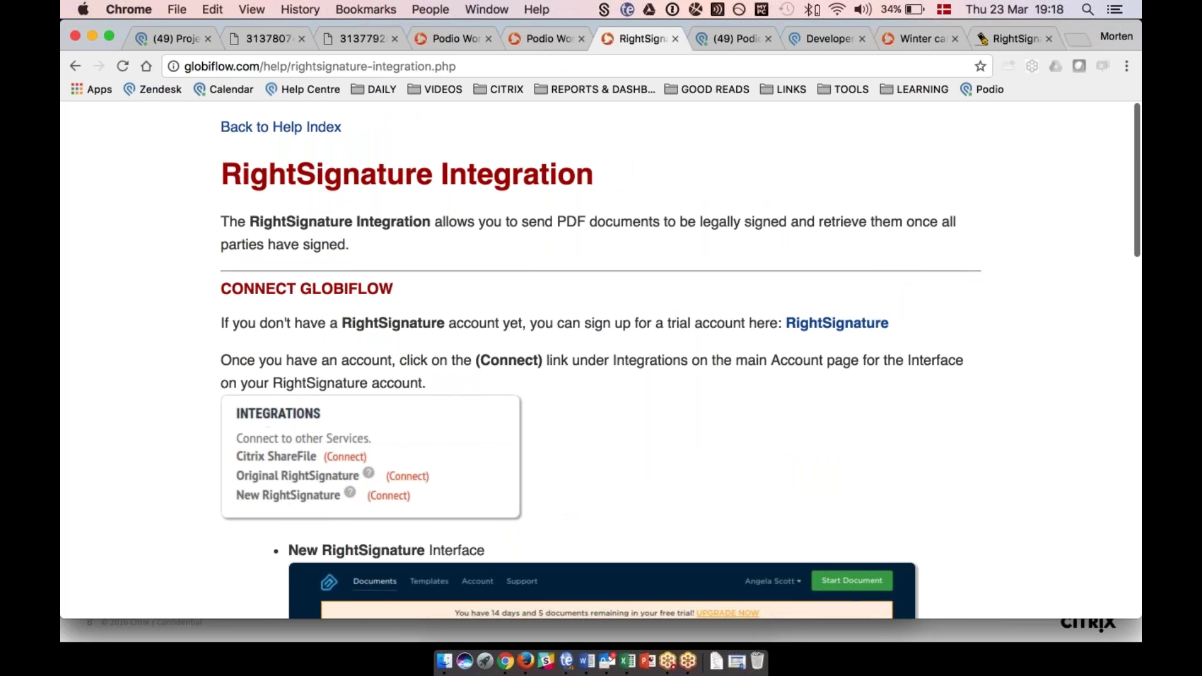
Back in the flow editor, browse Lab Experiments and the GlobiFlow home page, then return to Podio.
left_click(543, 37)
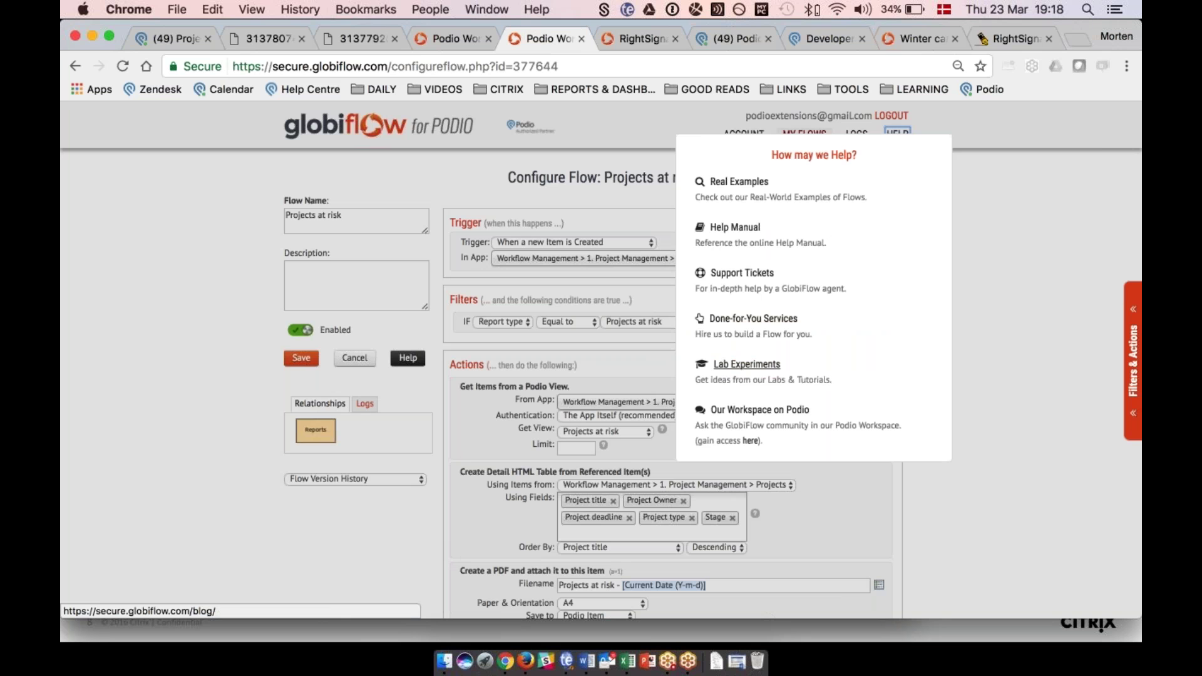
left_click(734, 369)
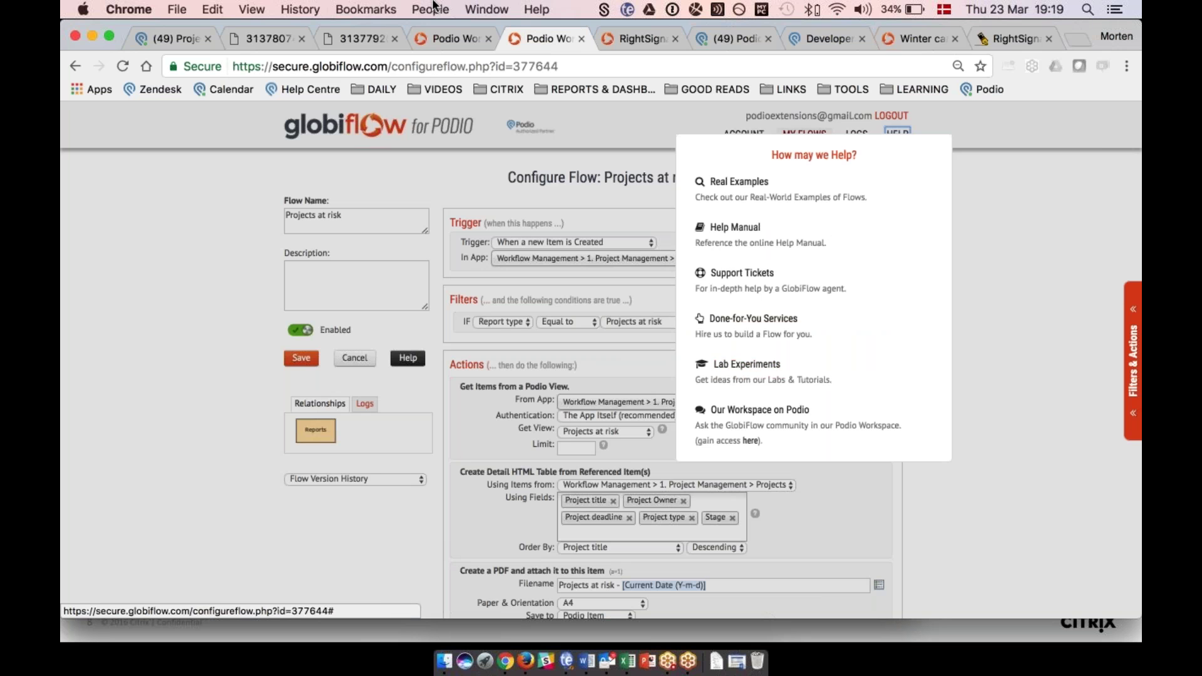
left_click(437, 38)
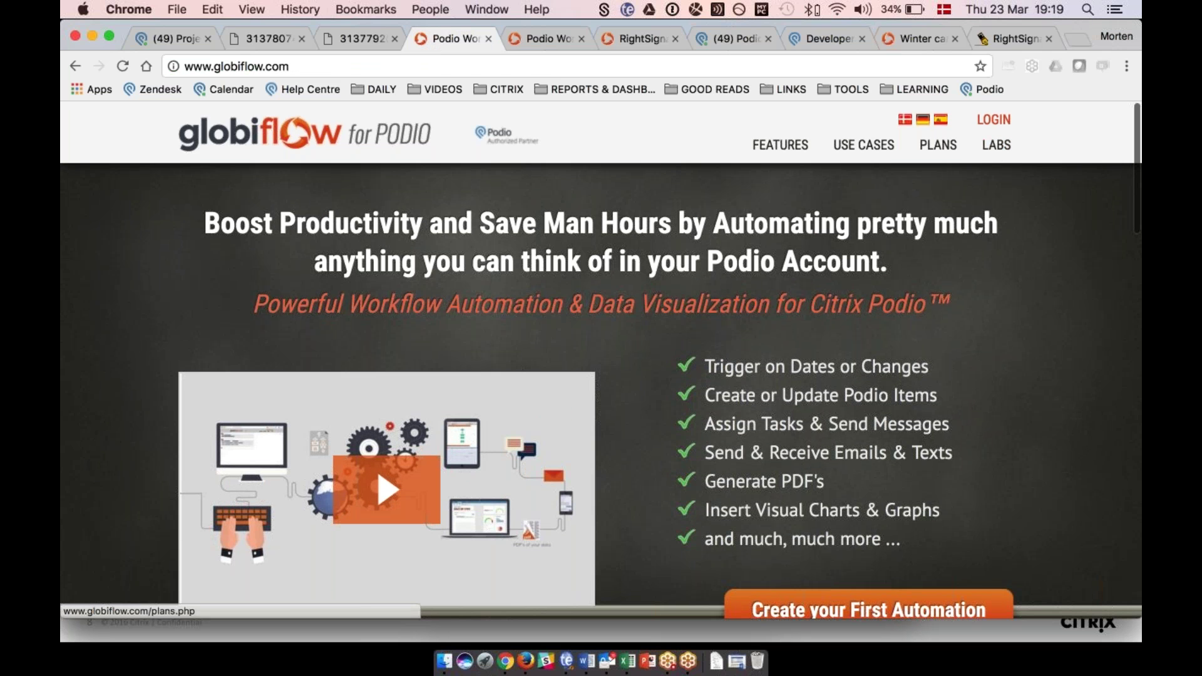
left_click(529, 37)
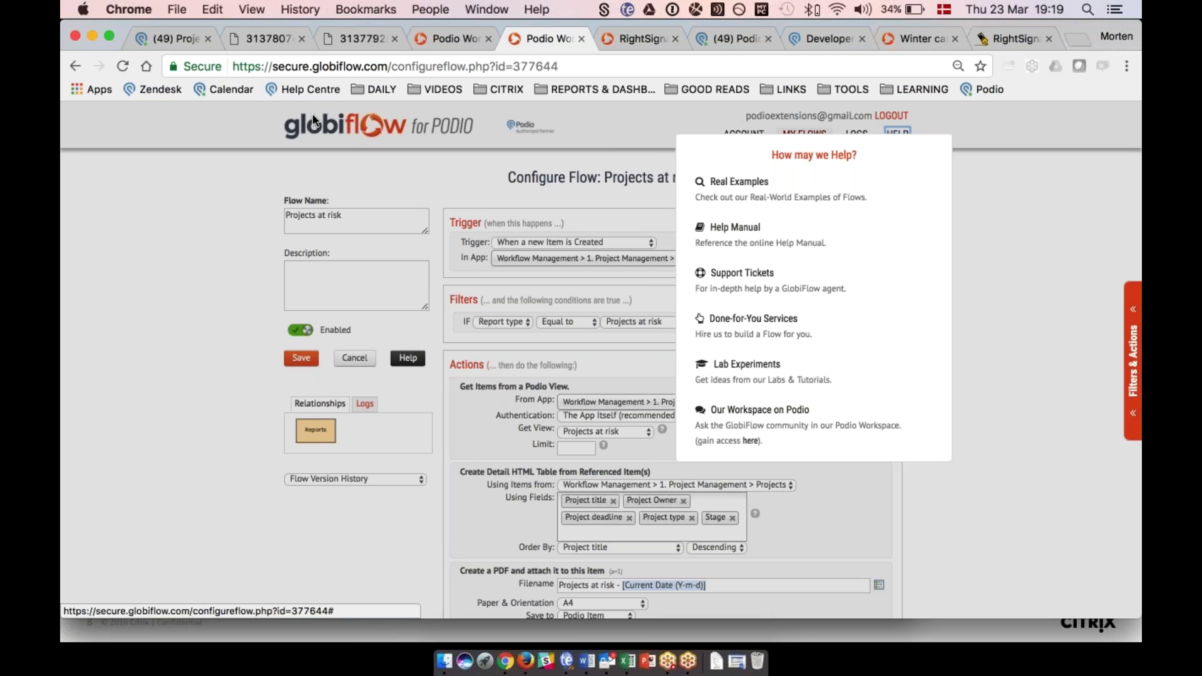
left_click(166, 40)
Search workspaces for 'pod', open GlobiFlow for Podio Users, then go back to the RightSignature help article.
left_click(137, 119)
type("pod")
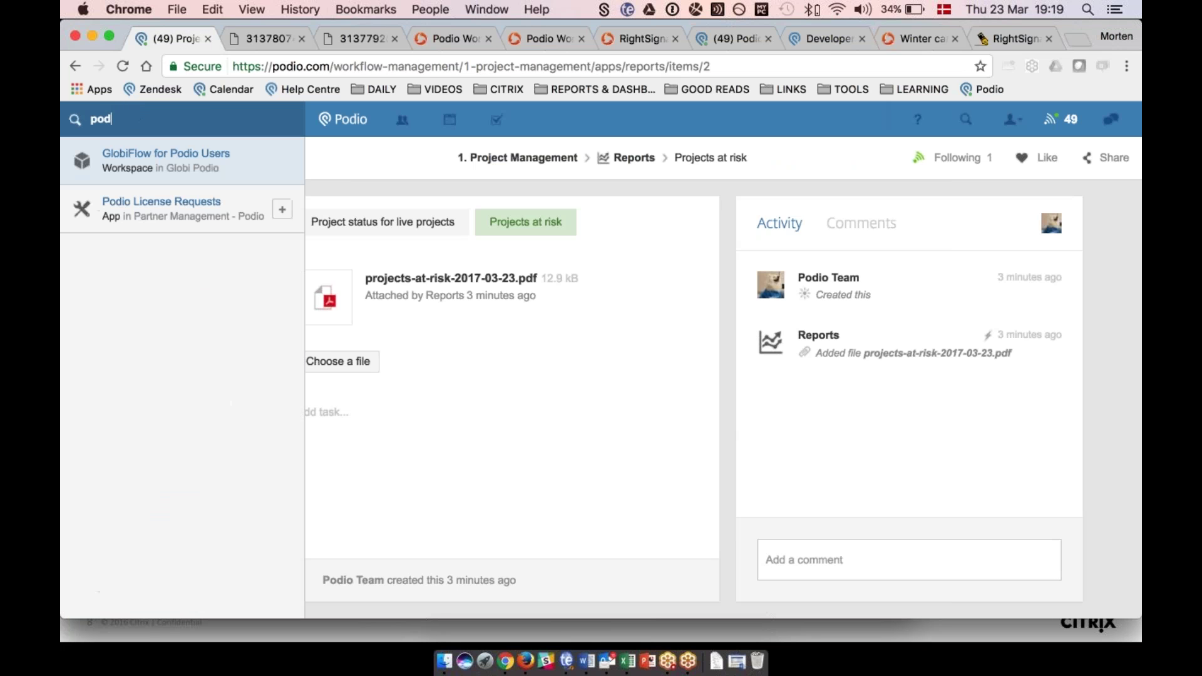
left_click(182, 157)
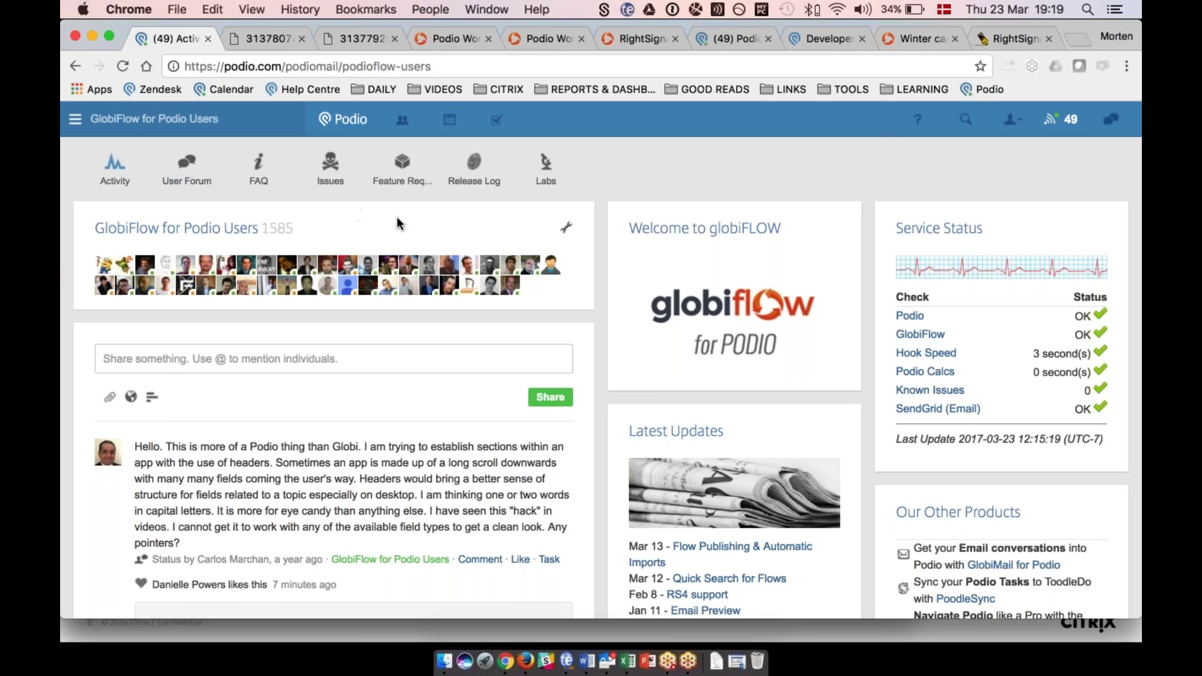
left_click(628, 40)
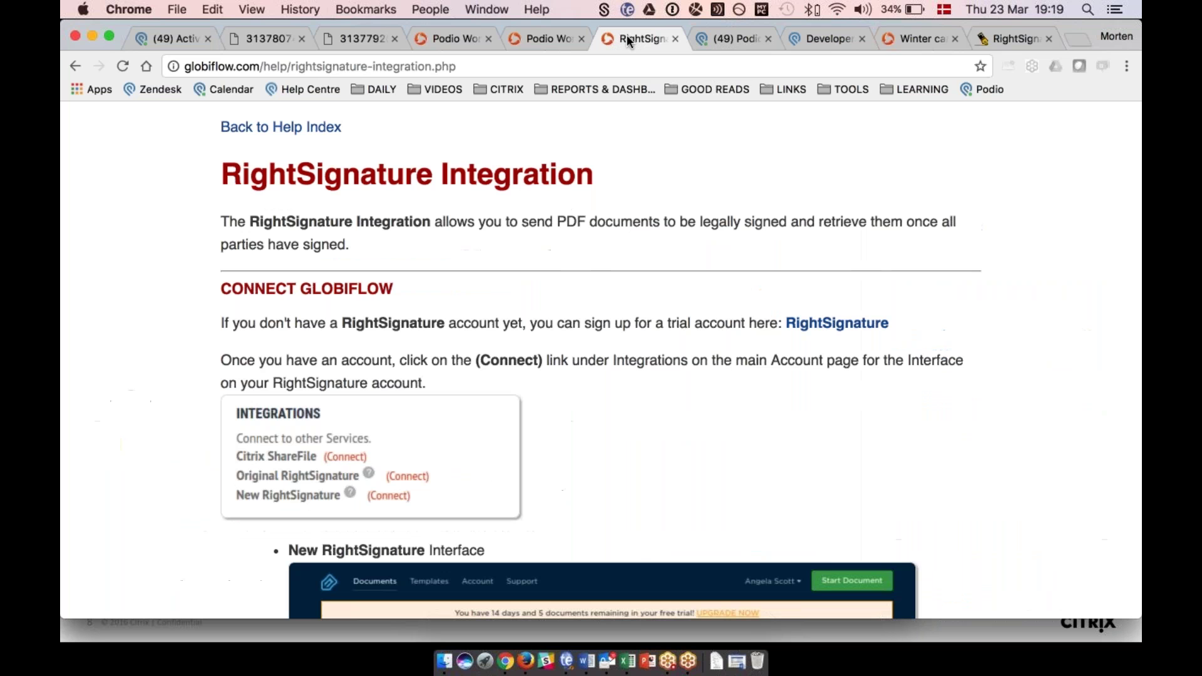
left_click(713, 40)
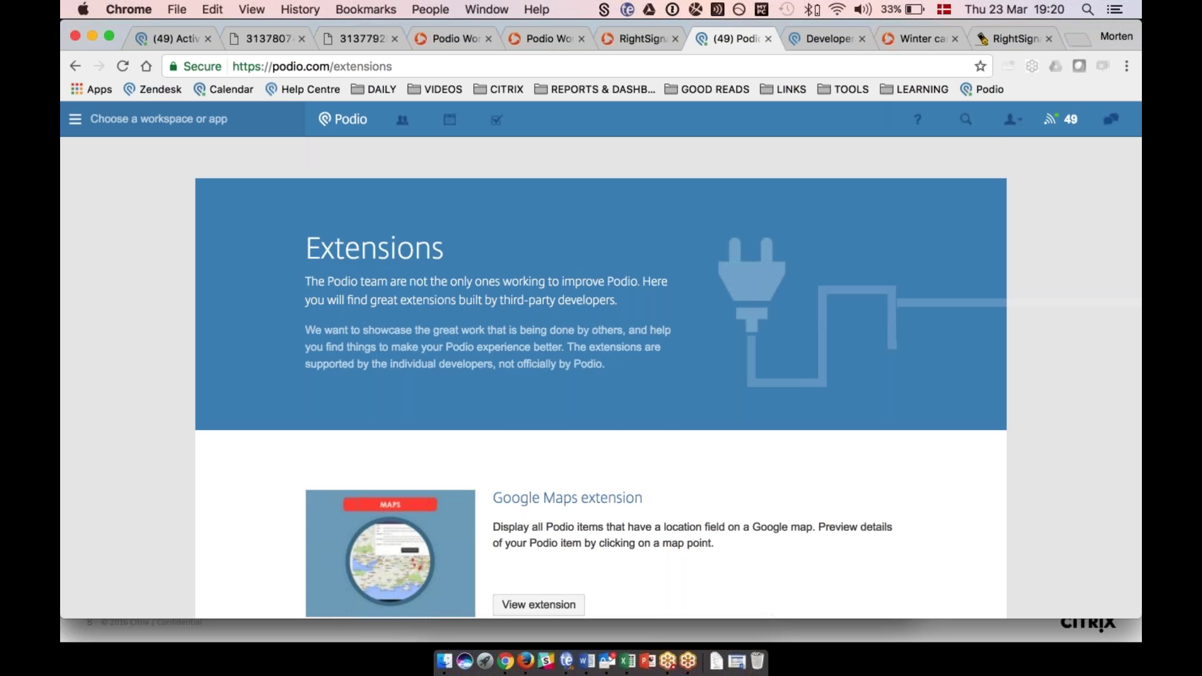
Browse the integrations listed on podio.com/extensions, then switch to the Podio developer site.
scroll(651, 221, "down", 10)
scroll(601, 376, "down", 18)
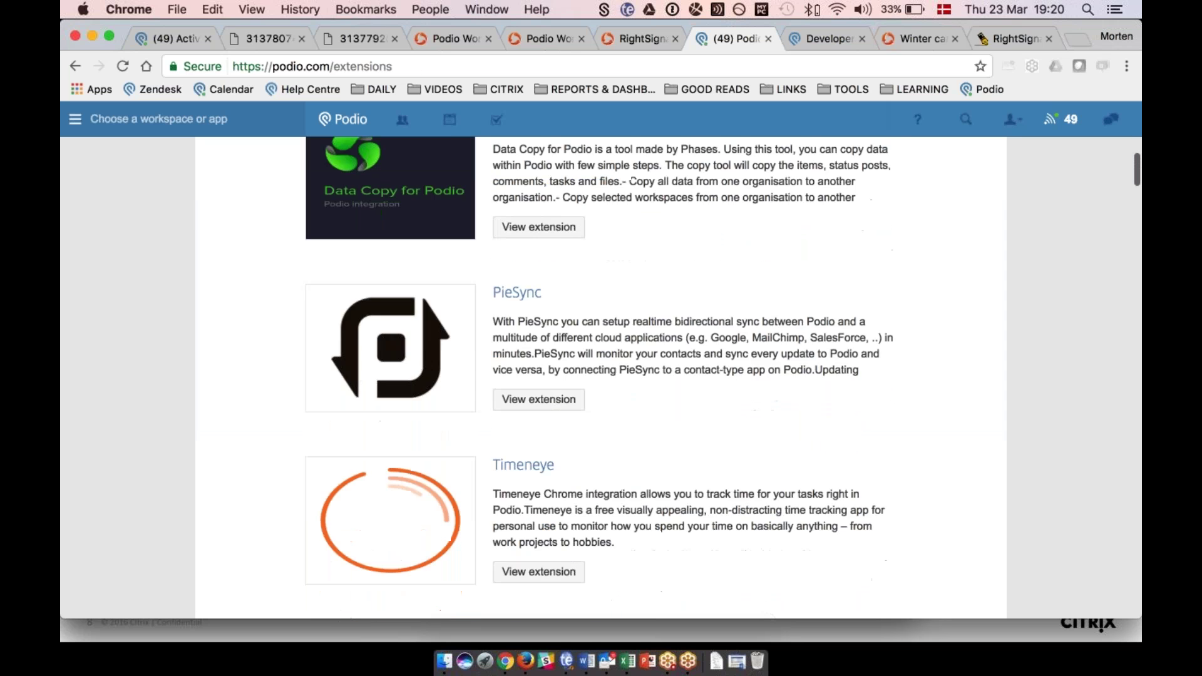
scroll(601, 375, "down", 11)
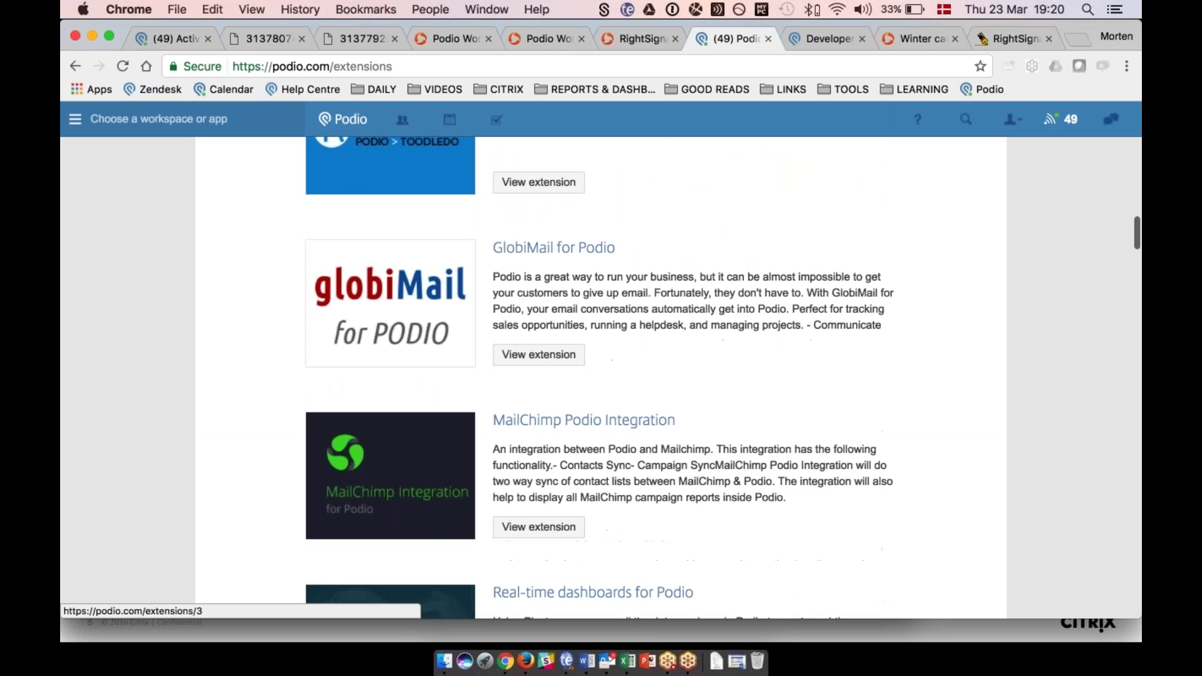
scroll(283, 252, "down", 1)
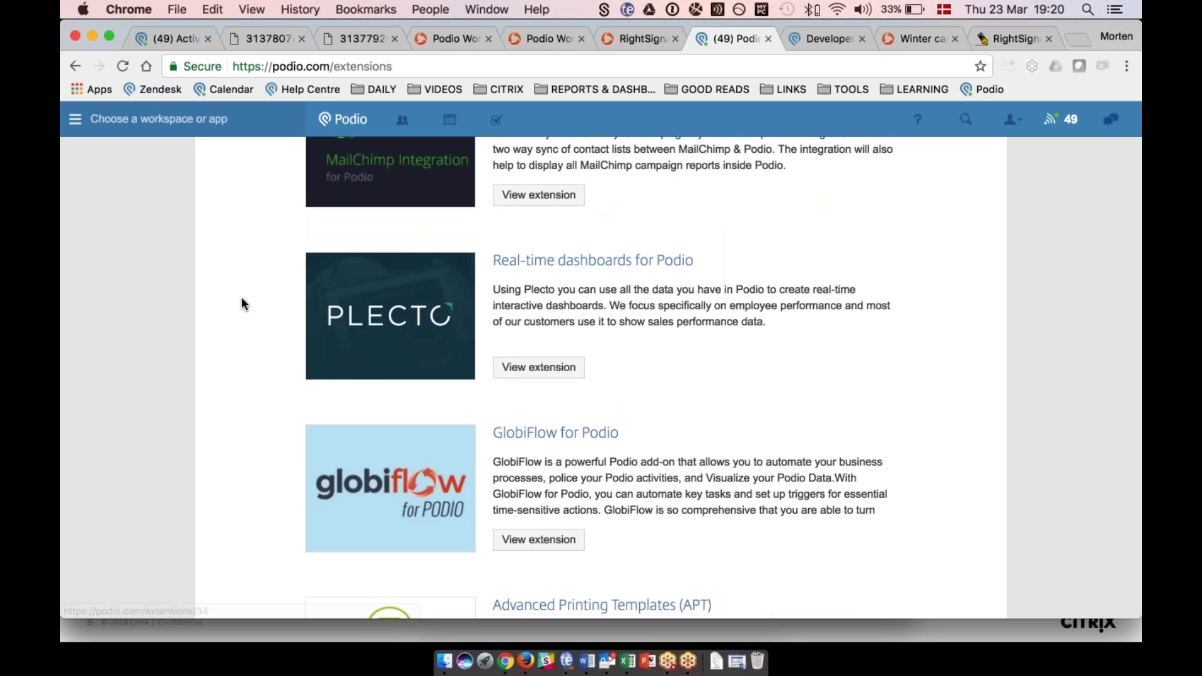
scroll(243, 303, "down", 8)
scroll(242, 299, "down", 13)
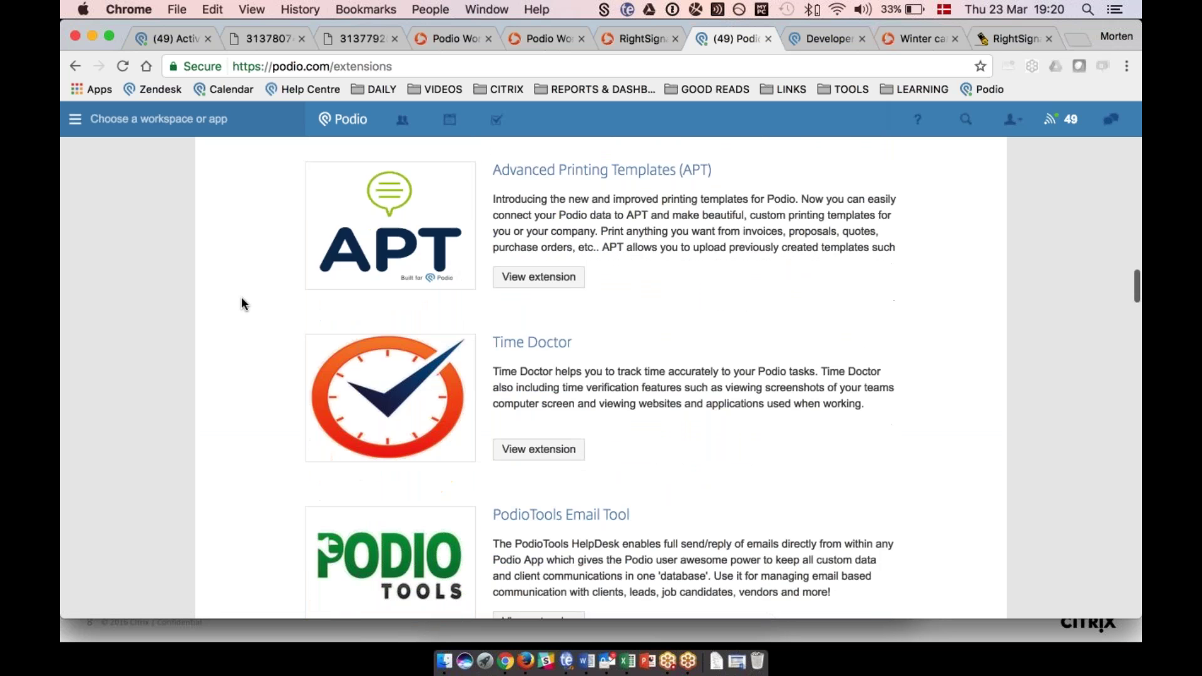
scroll(243, 304, "down", 15)
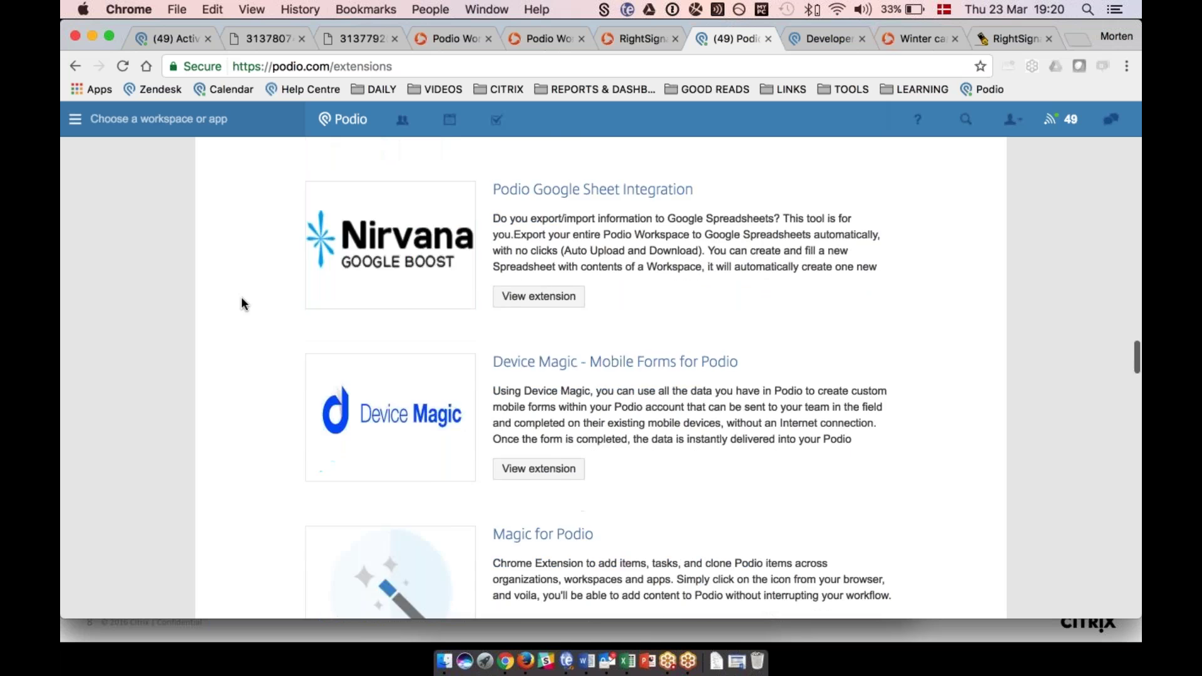
scroll(242, 303, "up", 3)
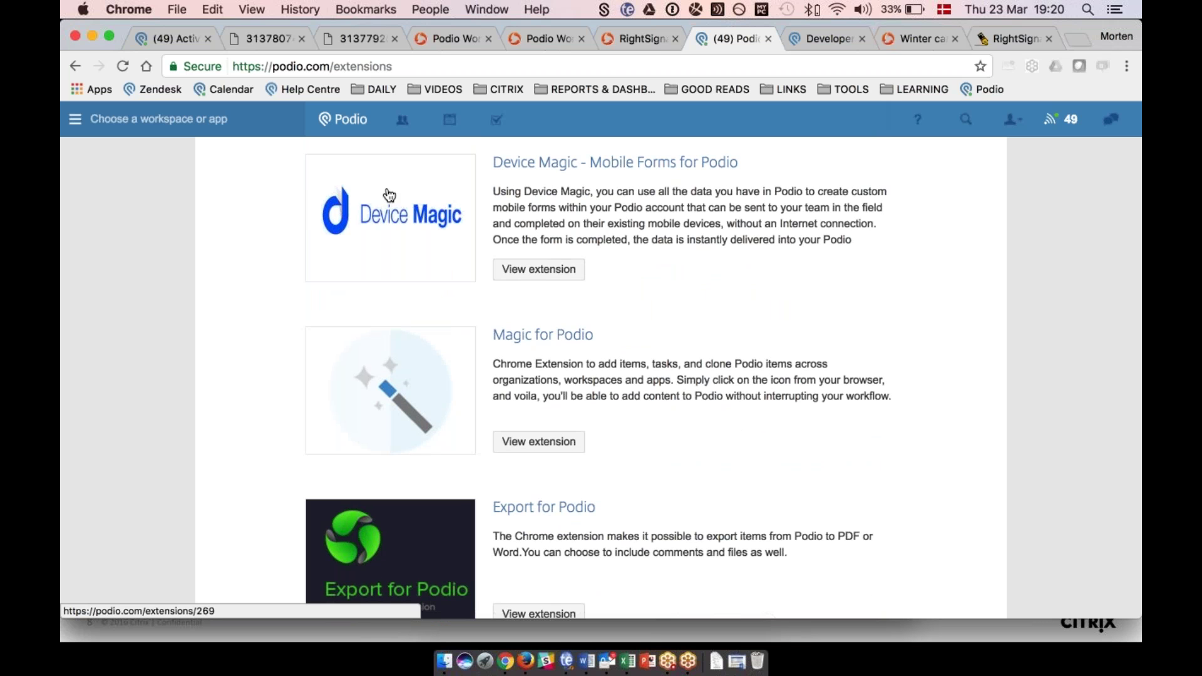
scroll(228, 225, "down", 10)
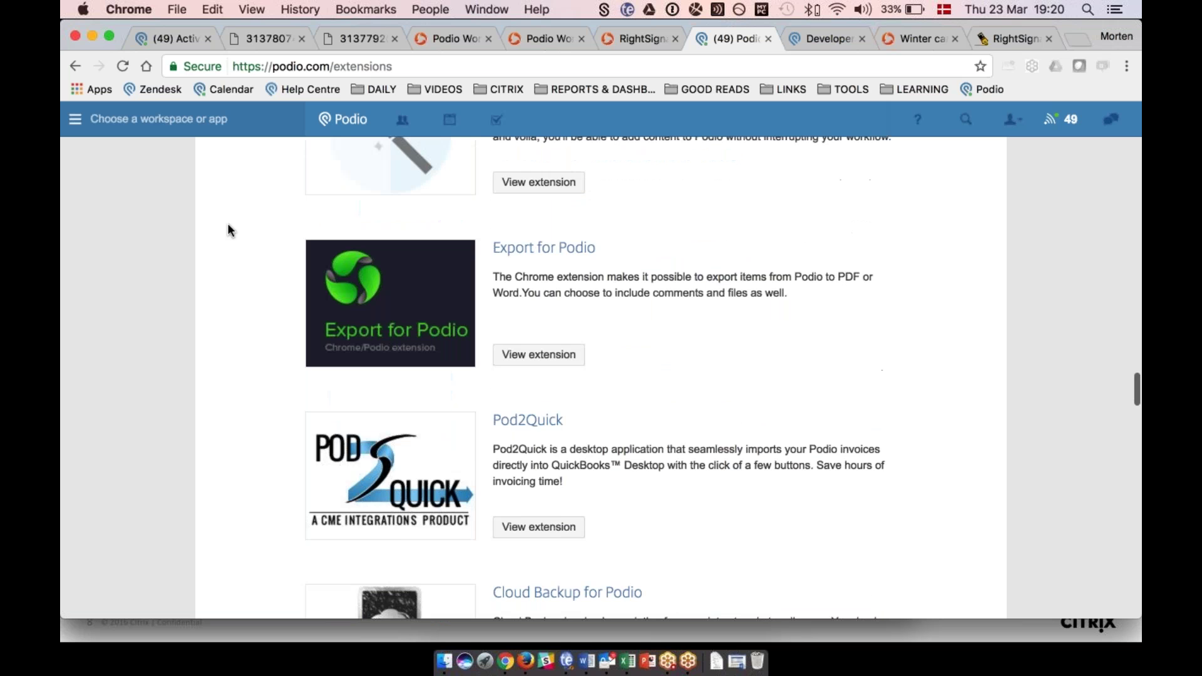
scroll(227, 225, "down", 2)
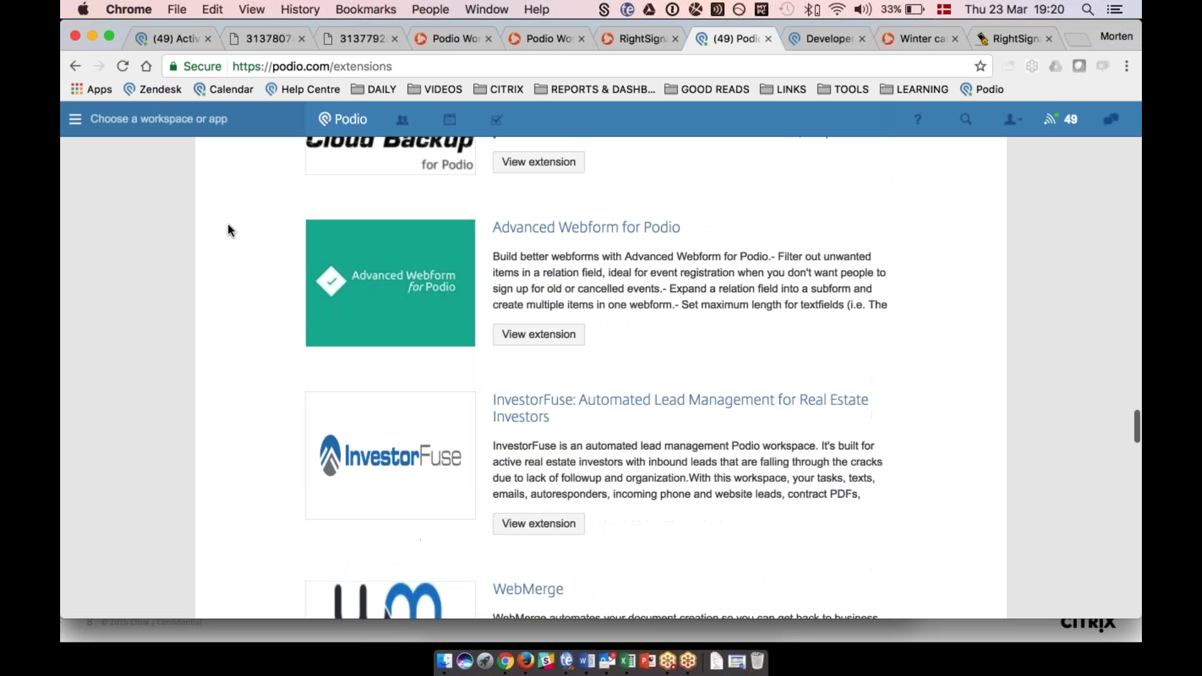
scroll(227, 223, "down", 8)
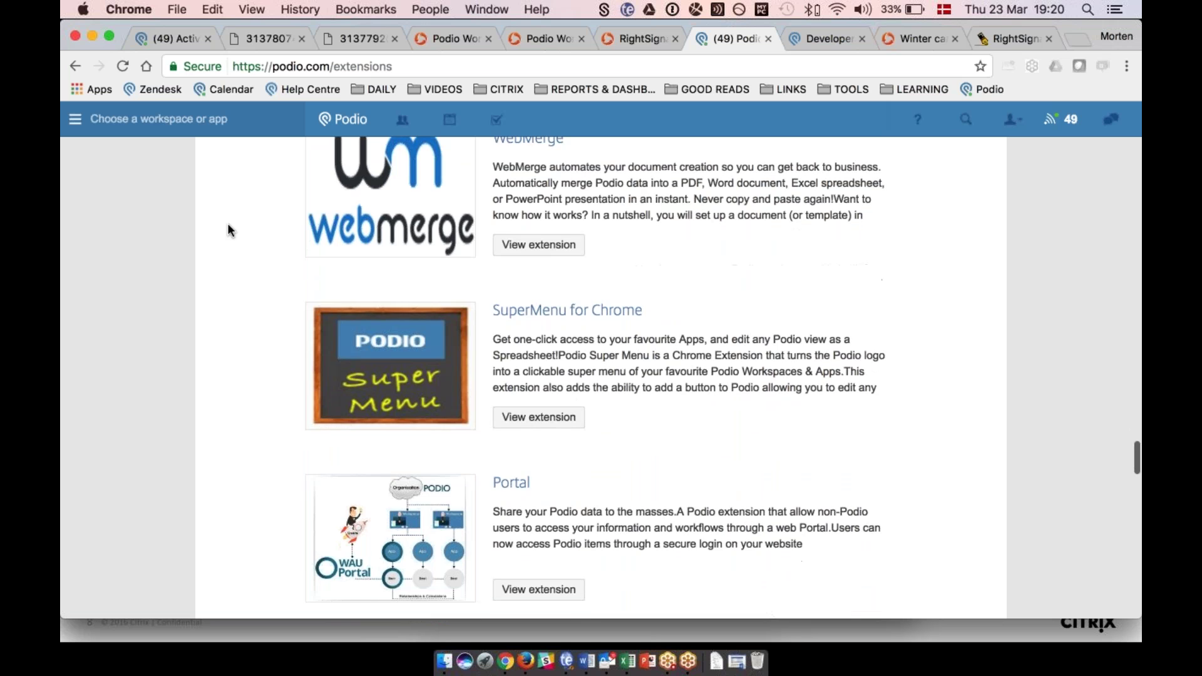
scroll(228, 223, "down", 10)
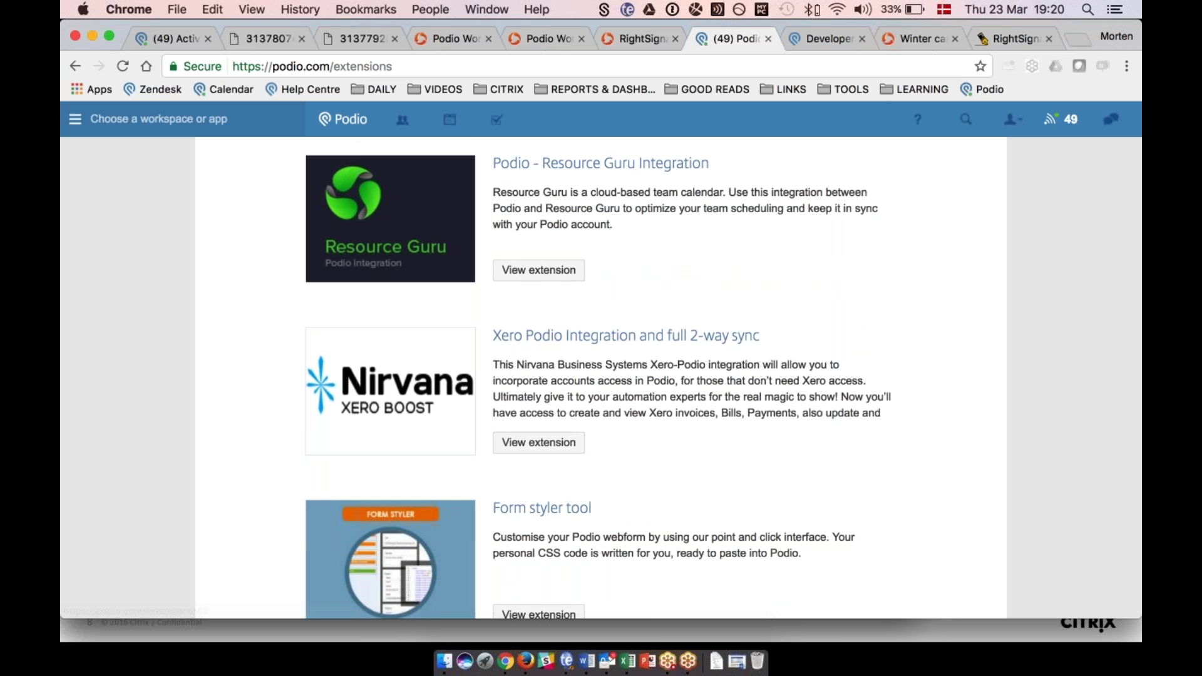
left_click(820, 41)
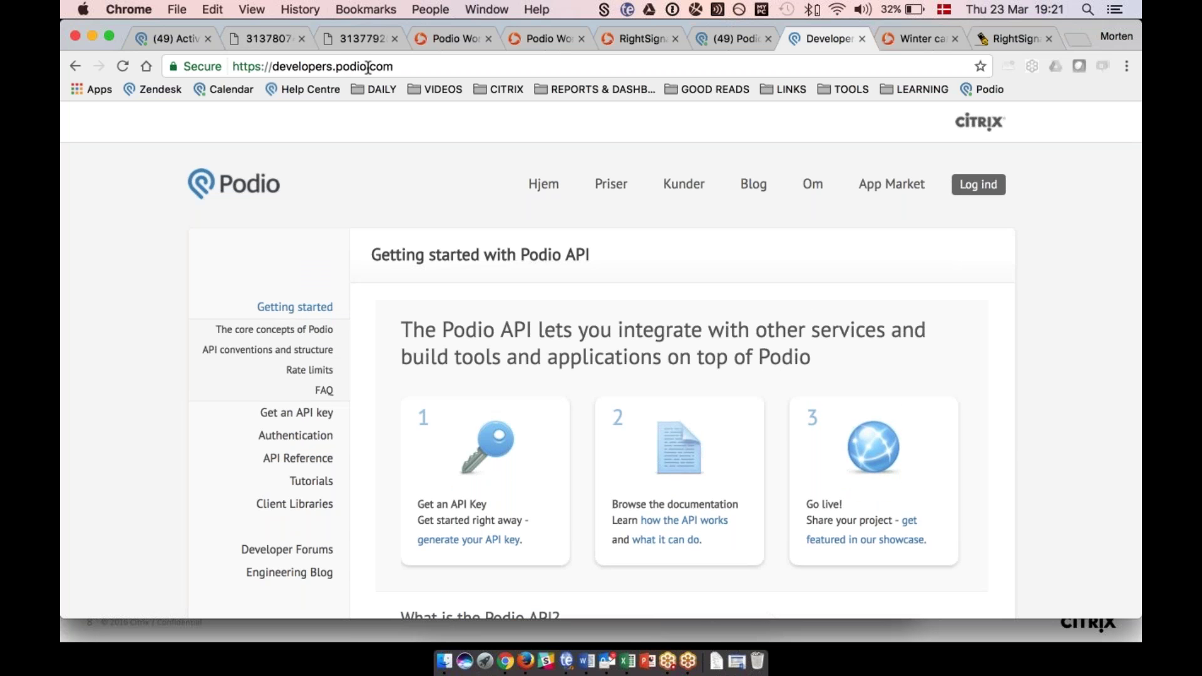
scroll(358, 220, "down", 5)
scroll(358, 221, "down", 2)
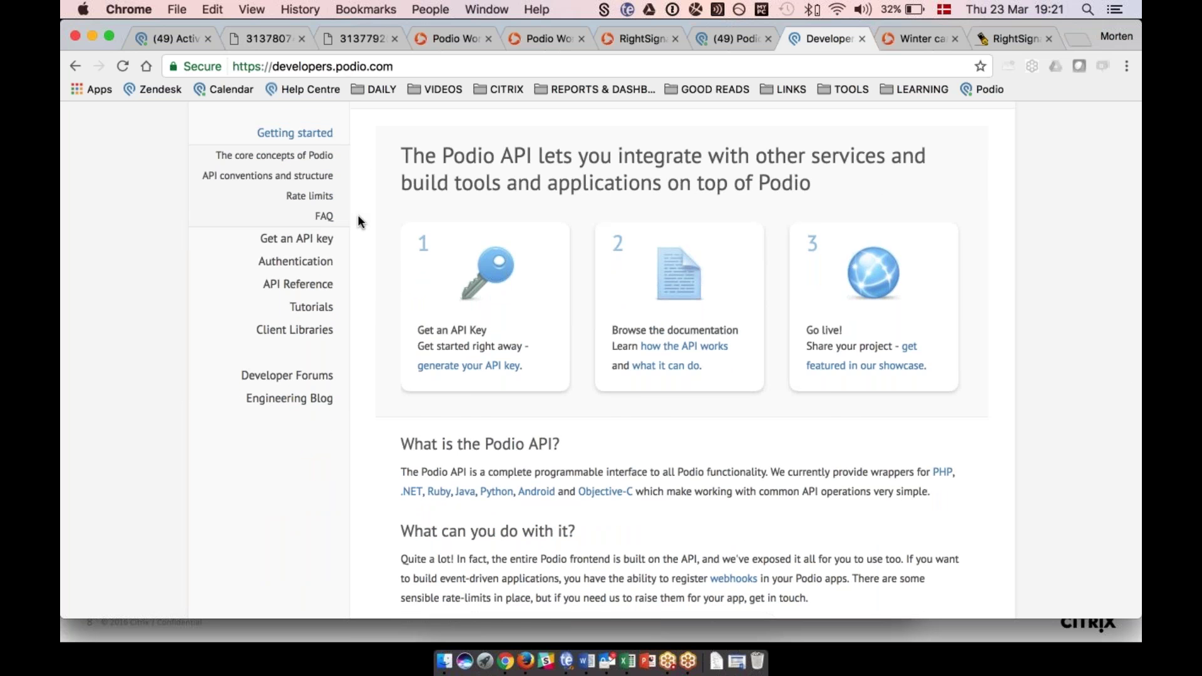
scroll(359, 219, "up", 1)
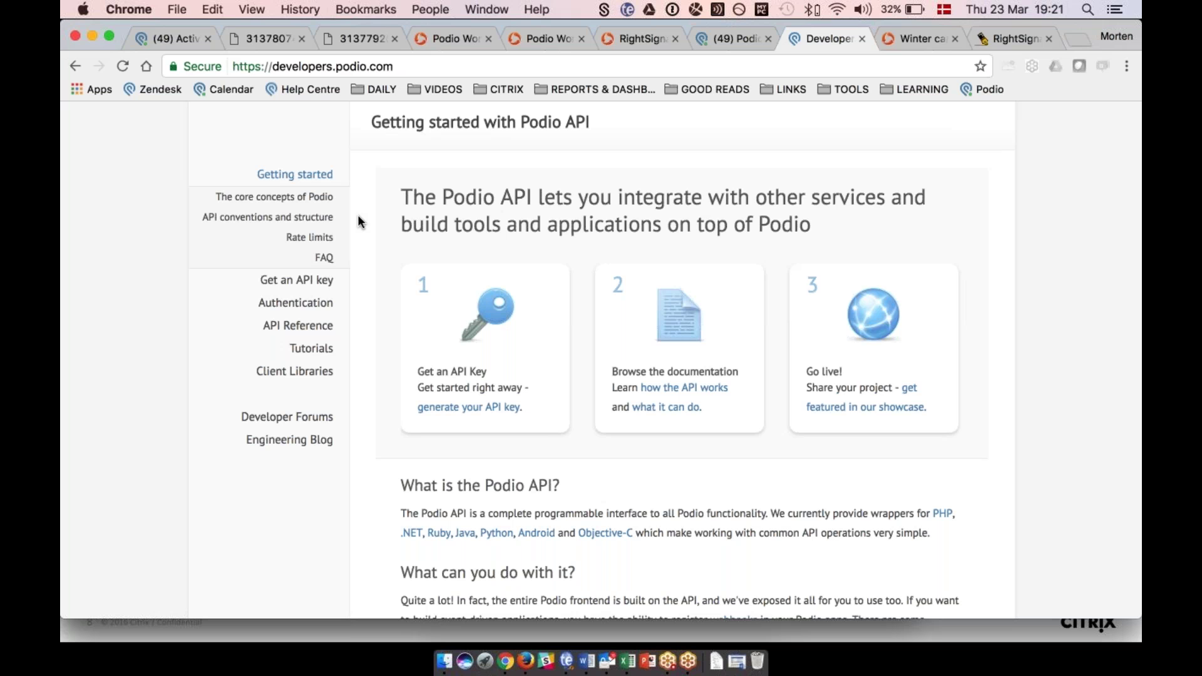
left_click(337, 66)
Load the public Podio website and open its Sitemap from the footer.
type("podio")
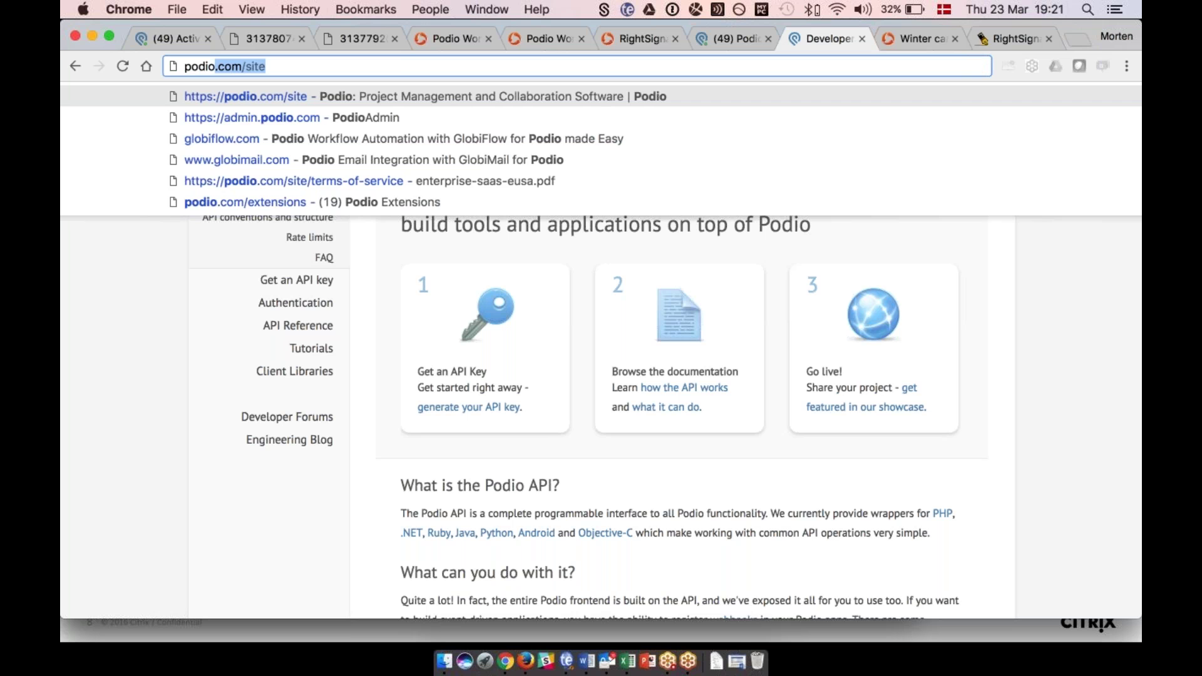
key("Return")
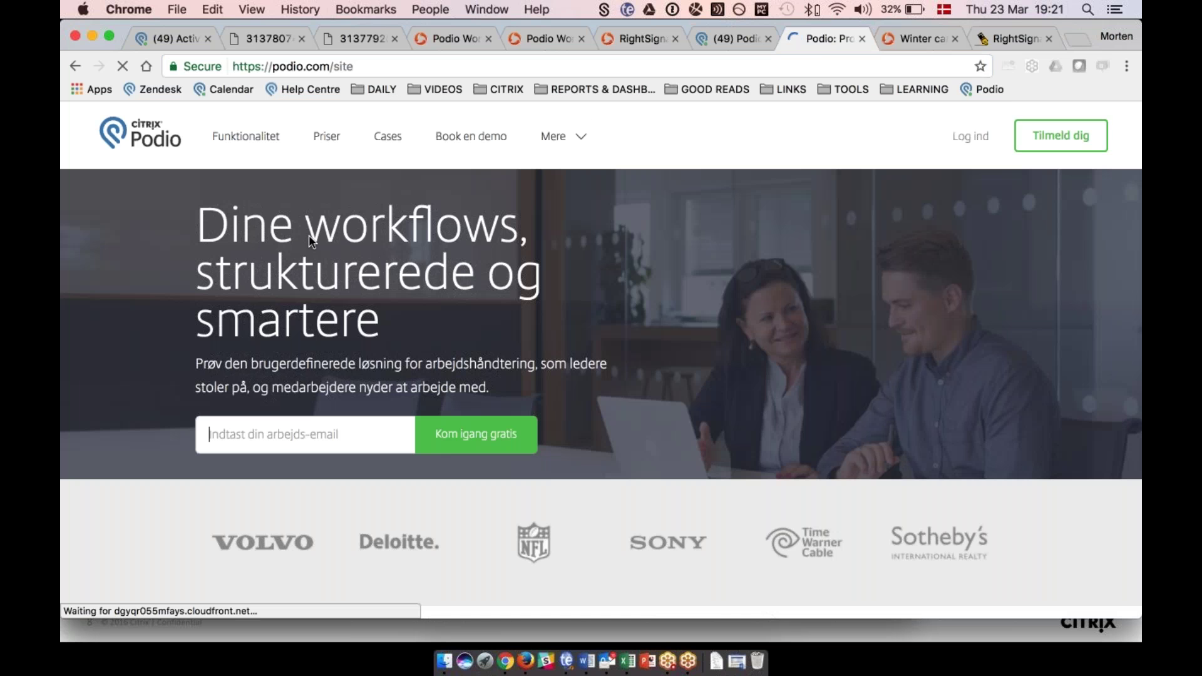
scroll(310, 234, "down", 15)
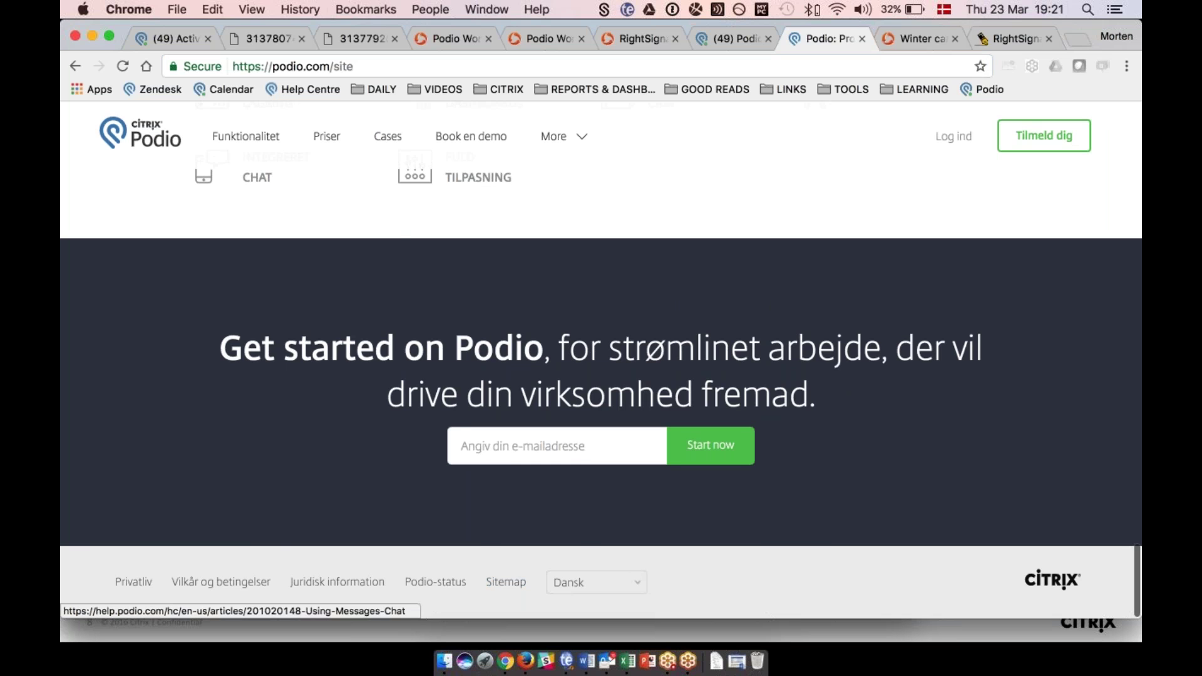
left_click(506, 582)
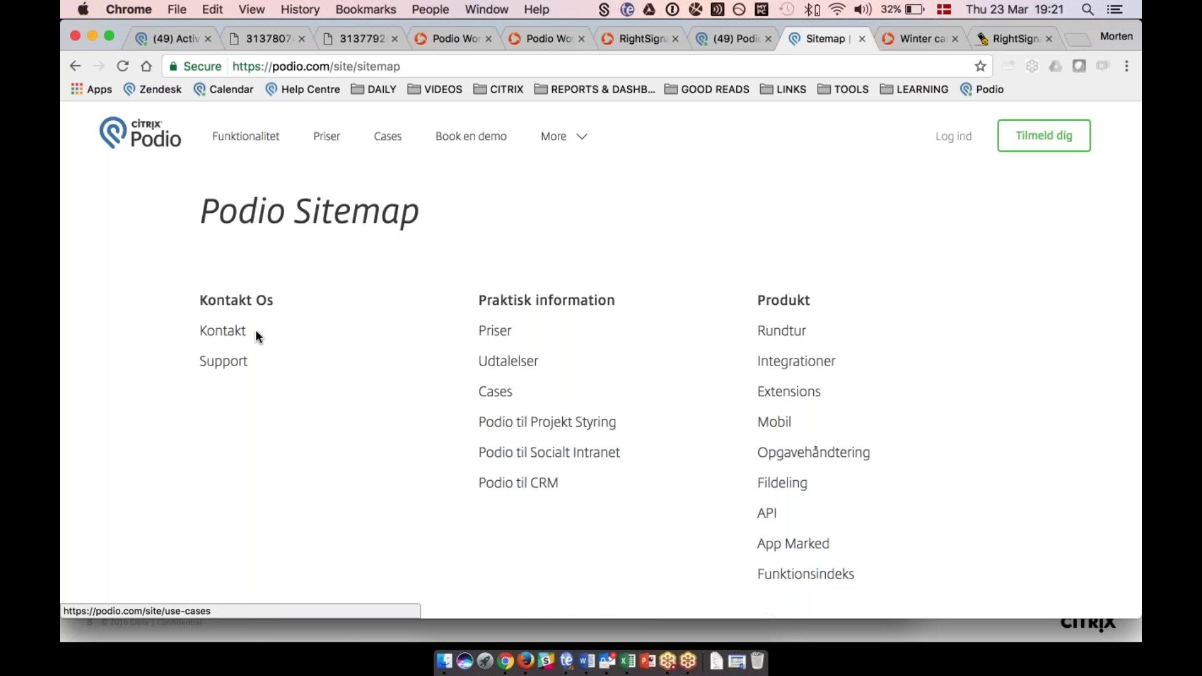
Go to the Partnere page and open the 'Find din nærmeste partner' form.
scroll(403, 404, "down", 4)
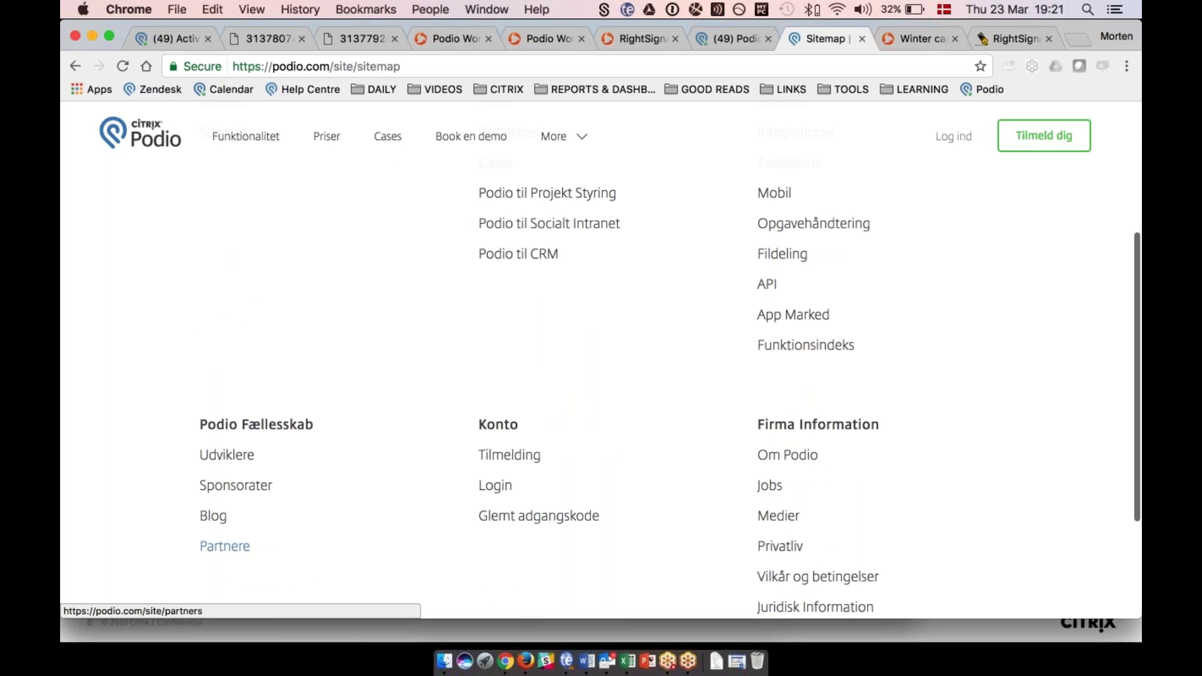
left_click(225, 546)
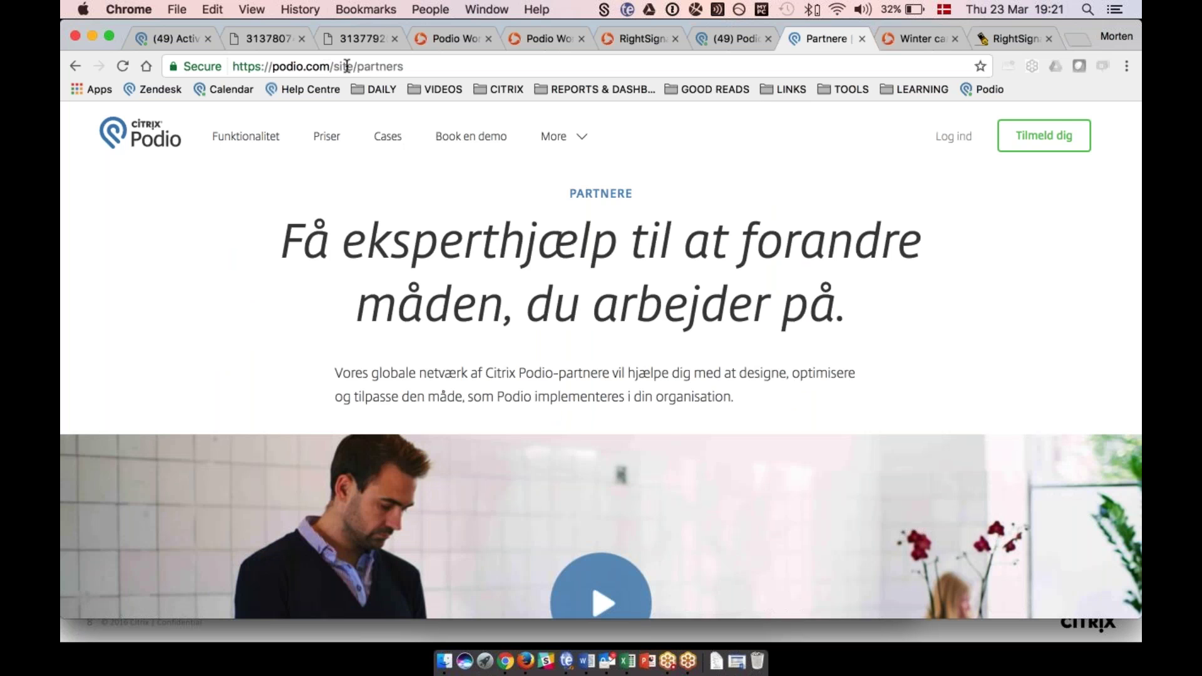
scroll(435, 393, "down", 10)
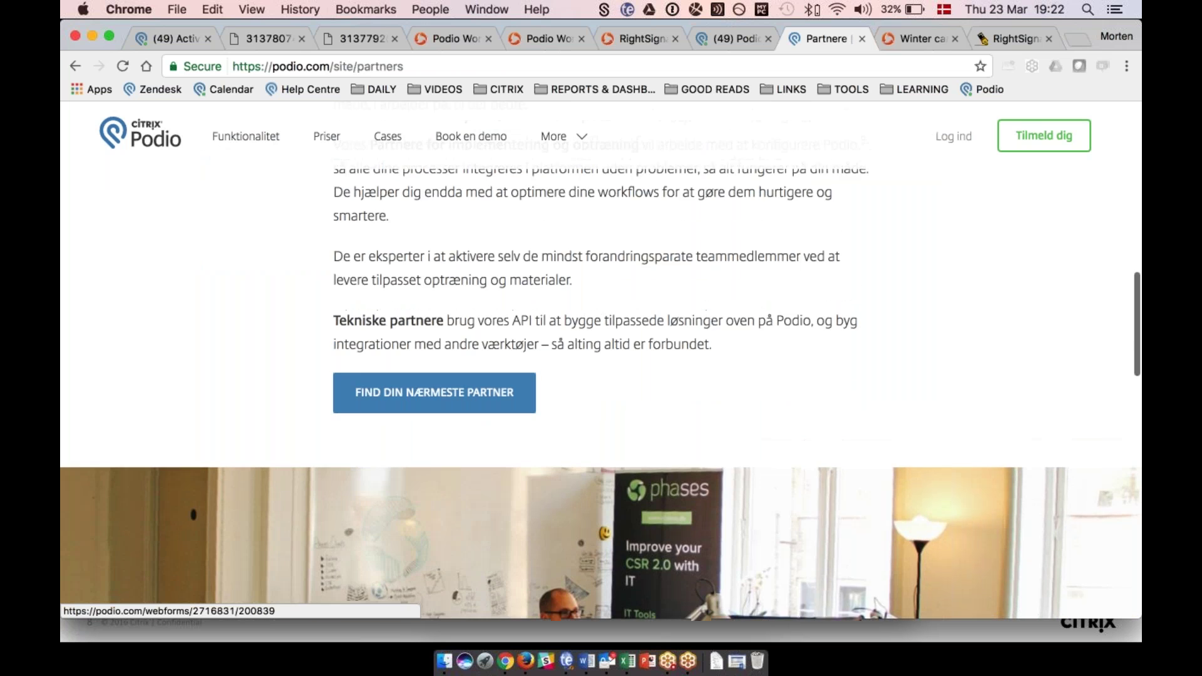
left_click(403, 389)
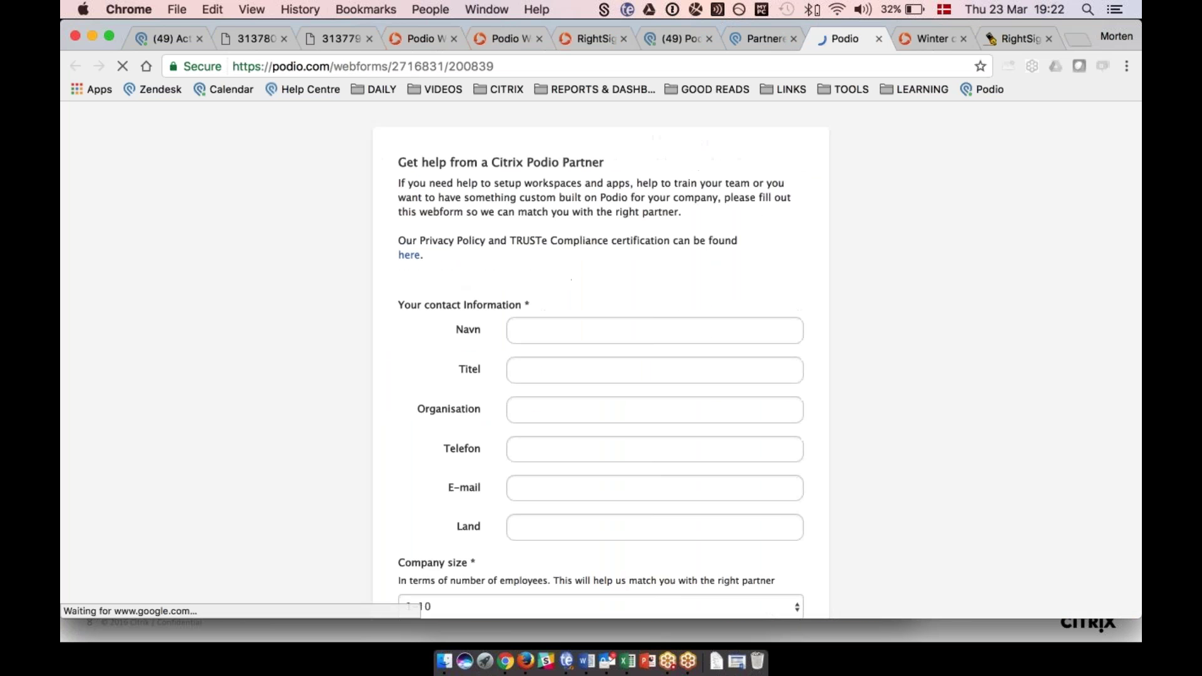
Look over the partner webform, then leave the browser and advance the slideshow to Business Outcomes.
scroll(601, 360, "down", 5)
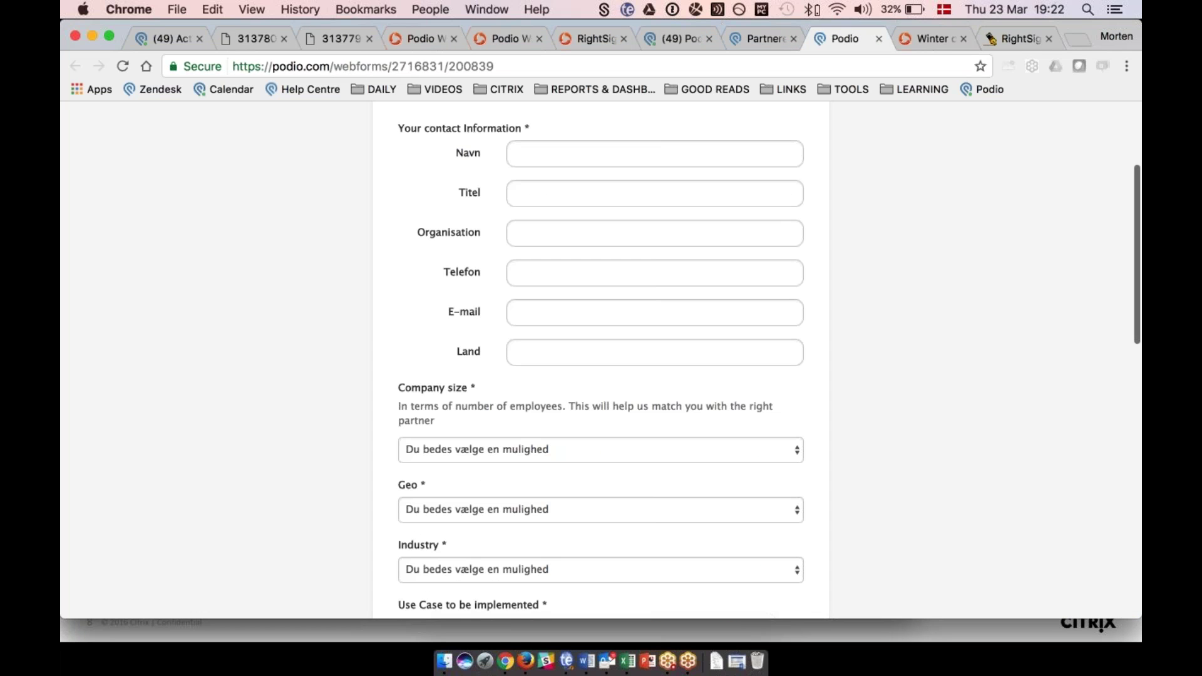
scroll(499, 242, "up", 4)
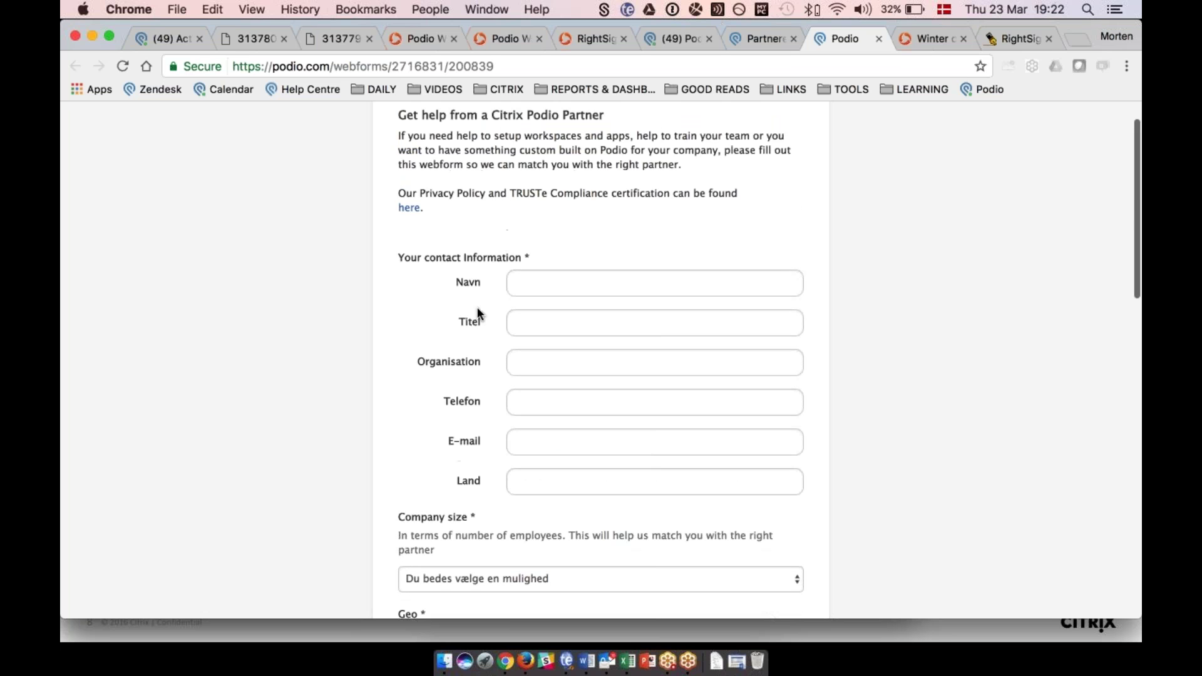
scroll(469, 309, "down", 10)
scroll(468, 306, "down", 3)
scroll(467, 306, "up", 13)
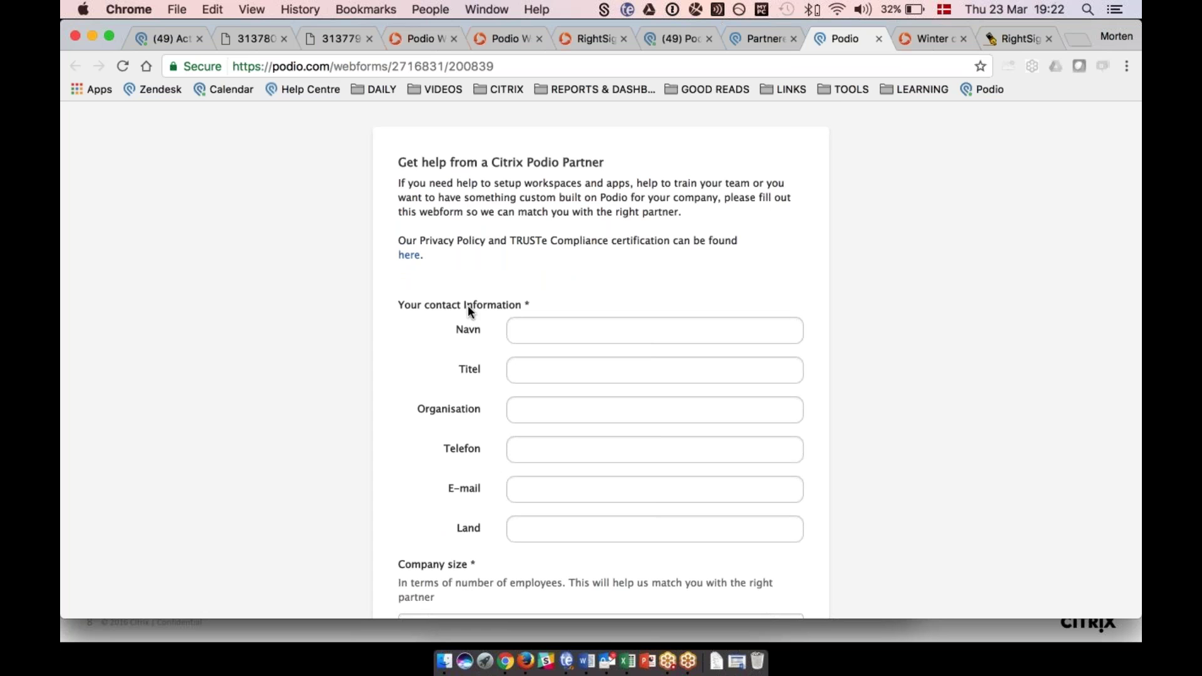
key("super+Tab")
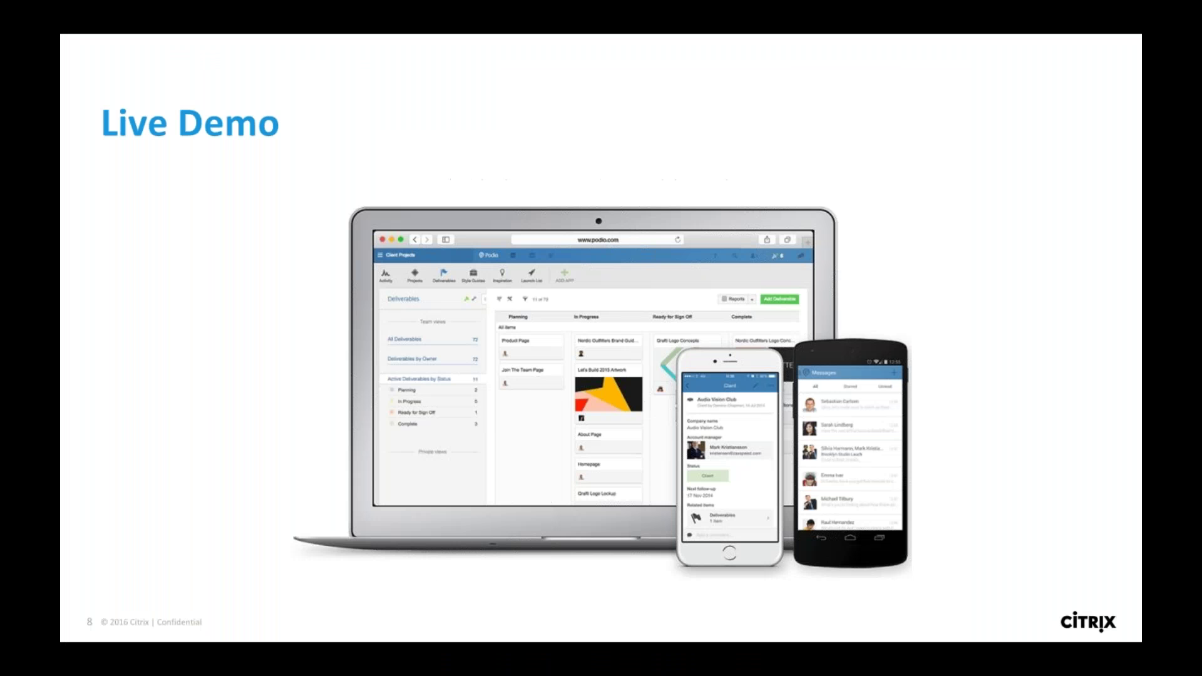
key("Right")
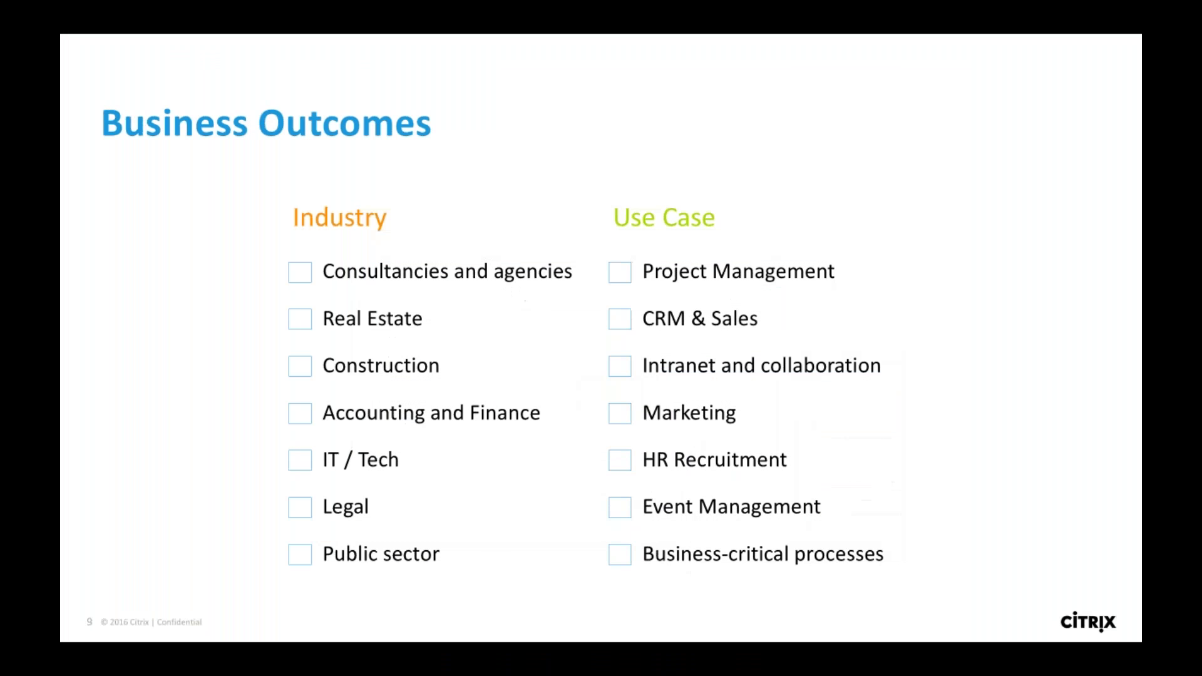